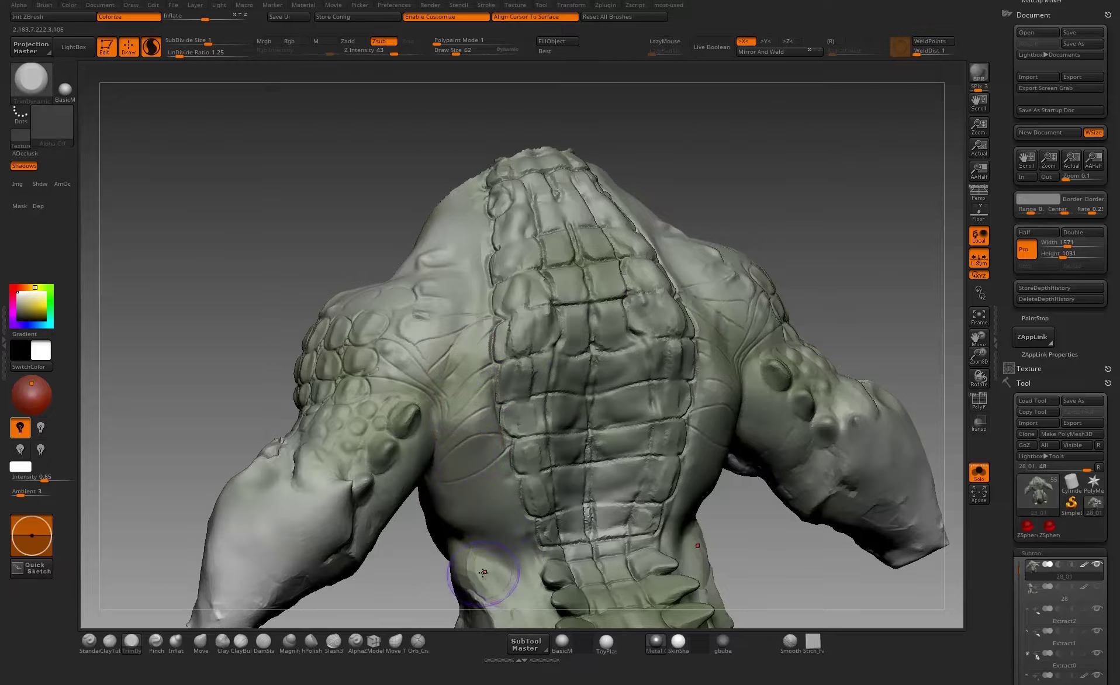
- Smooth the creature's flank at the waist, beside the lower back plates
alt+drag(422, 595, 524, 293)
alt+drag(560, 413, 529, 491)
shift+drag(497, 416, 514, 373)
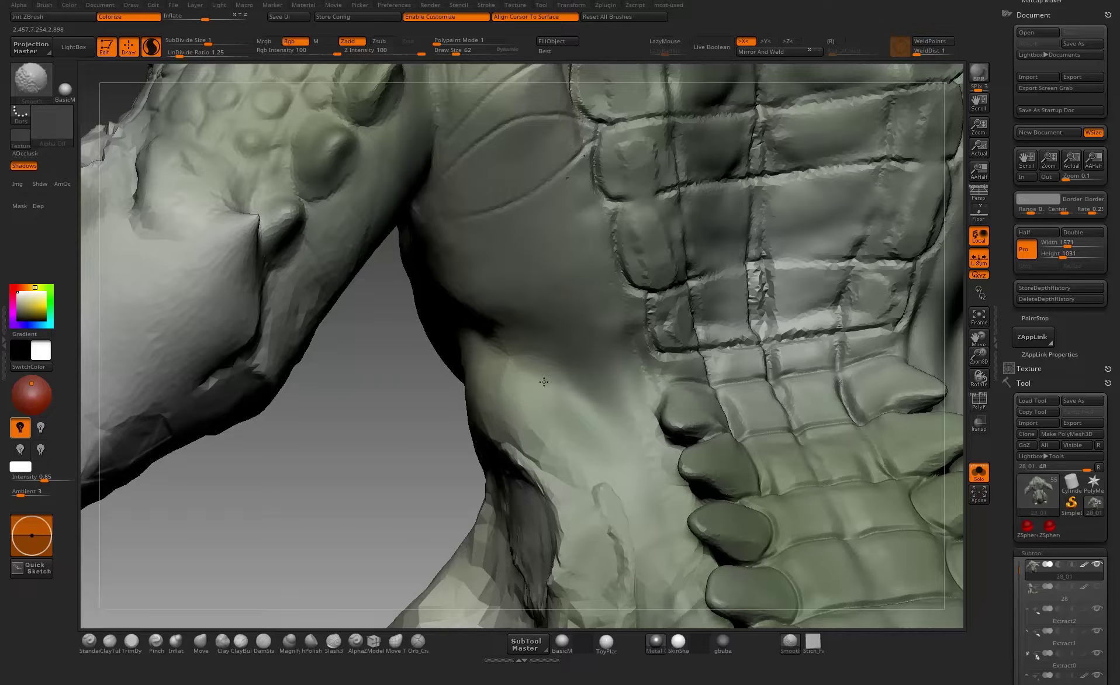
drag(383, 519, 343, 332)
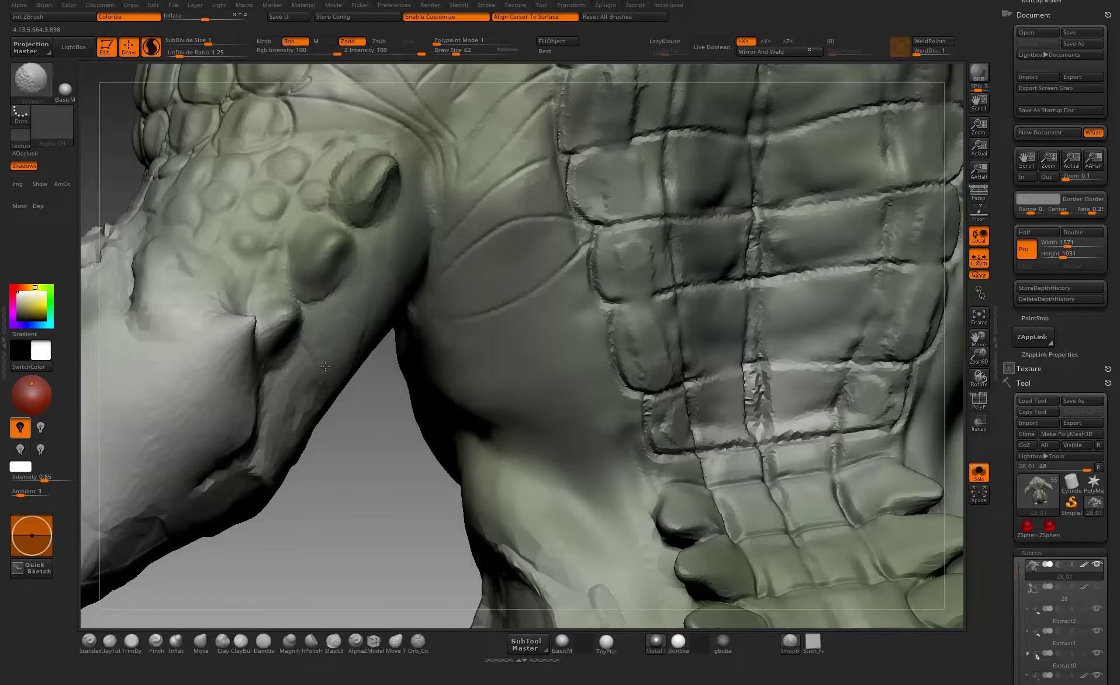
key(alt)
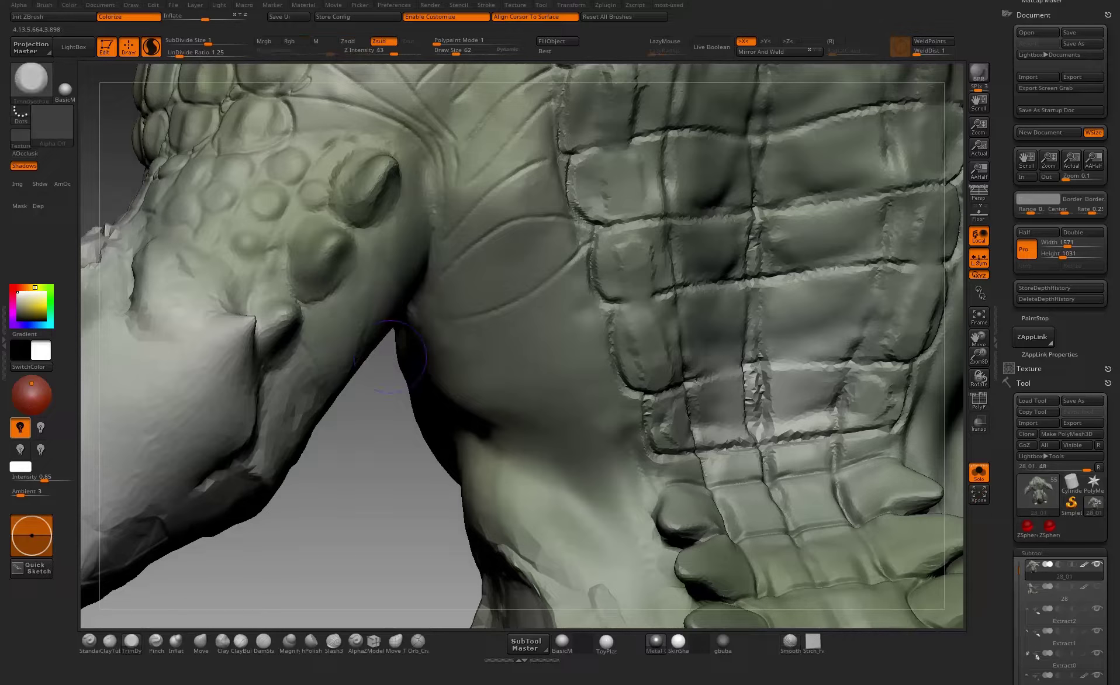
mouse_move(393, 460)
mouse_down()
mouse_move(398, 492)
mouse_move(537, 326)
mouse_move(636, 298)
mouse_up()
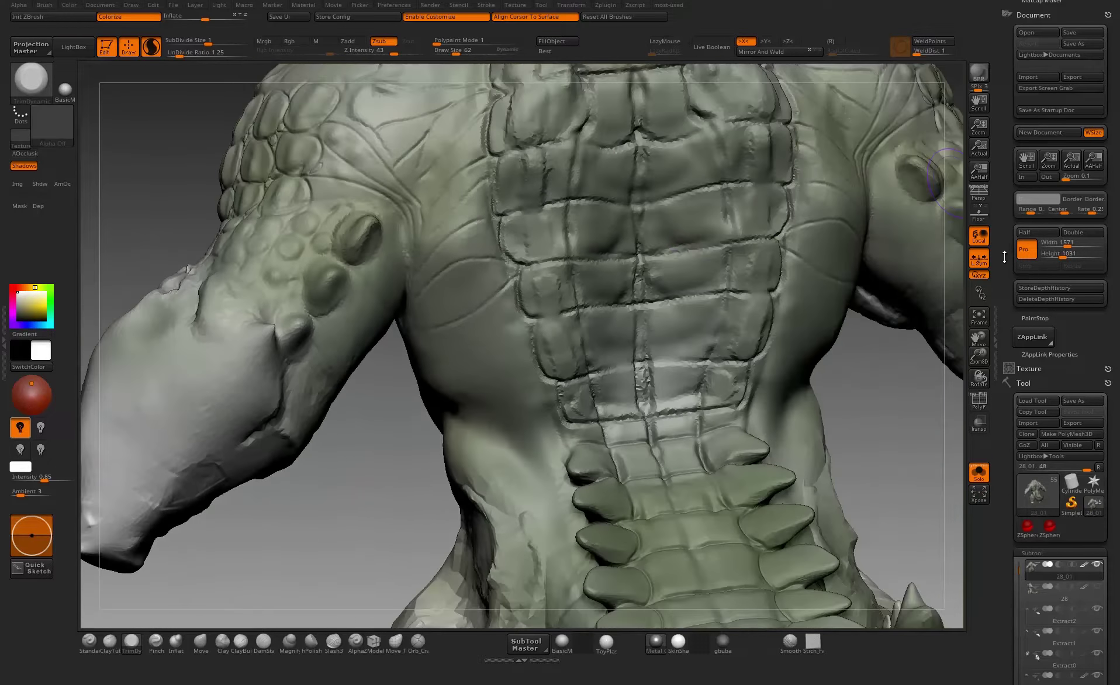
- Save the tool as 31.ztl in the Croc_tutorial folder
key(ctrl+s)
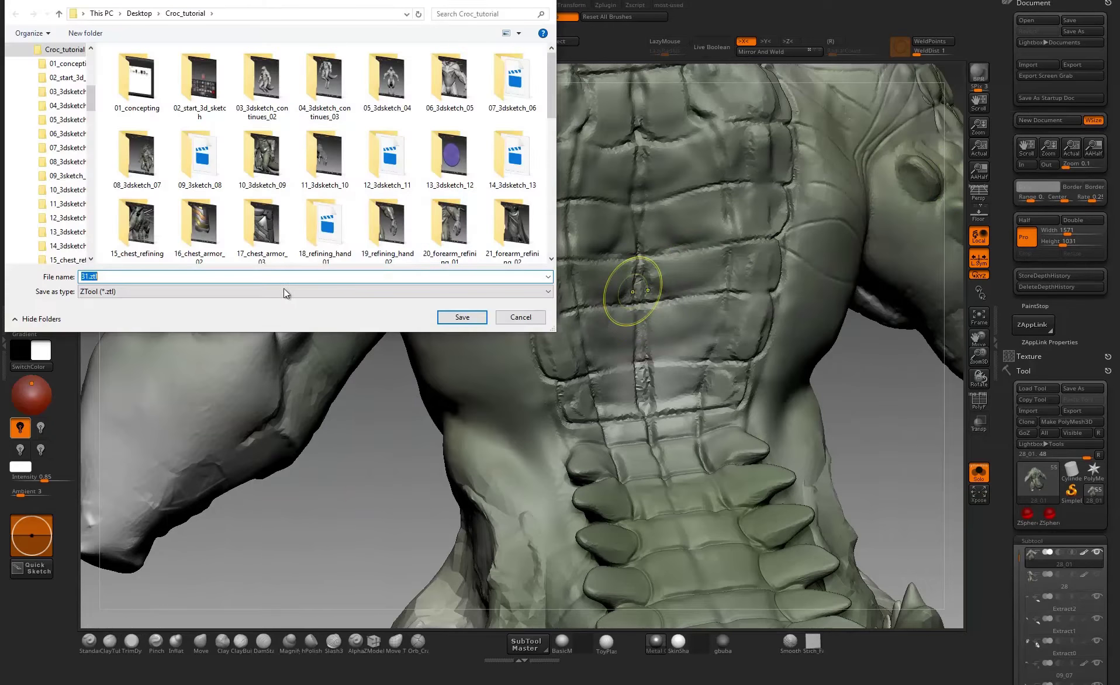
click(462, 317)
click(594, 326)
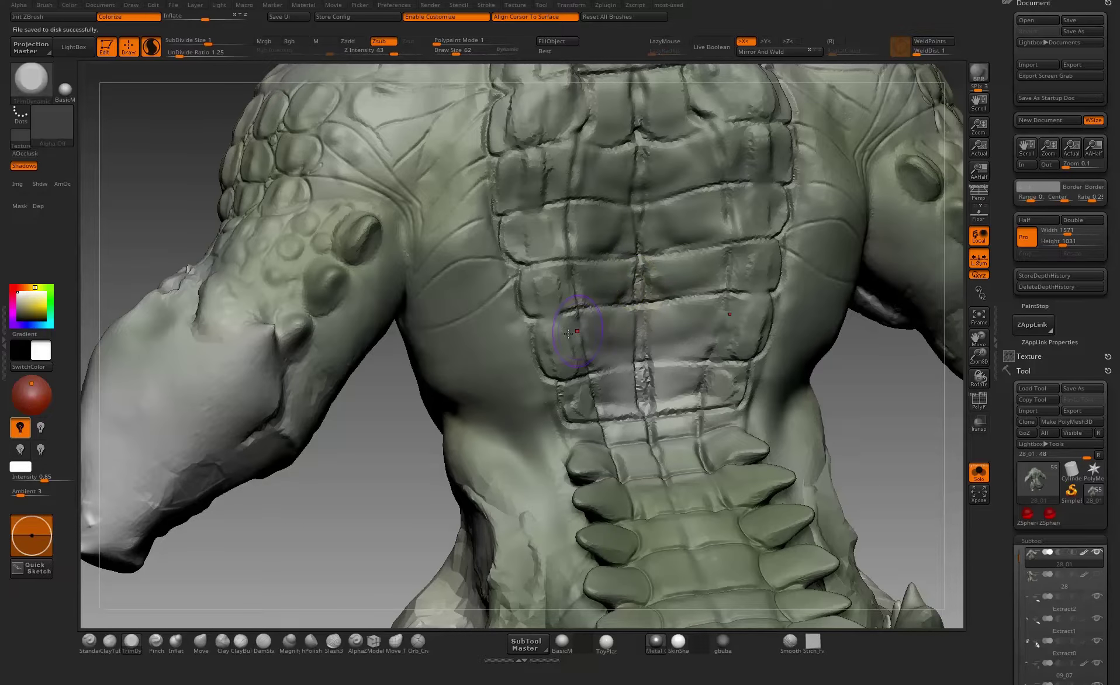
- Turn off the document's constrained proportions and set its width to 1200
click(97, 5)
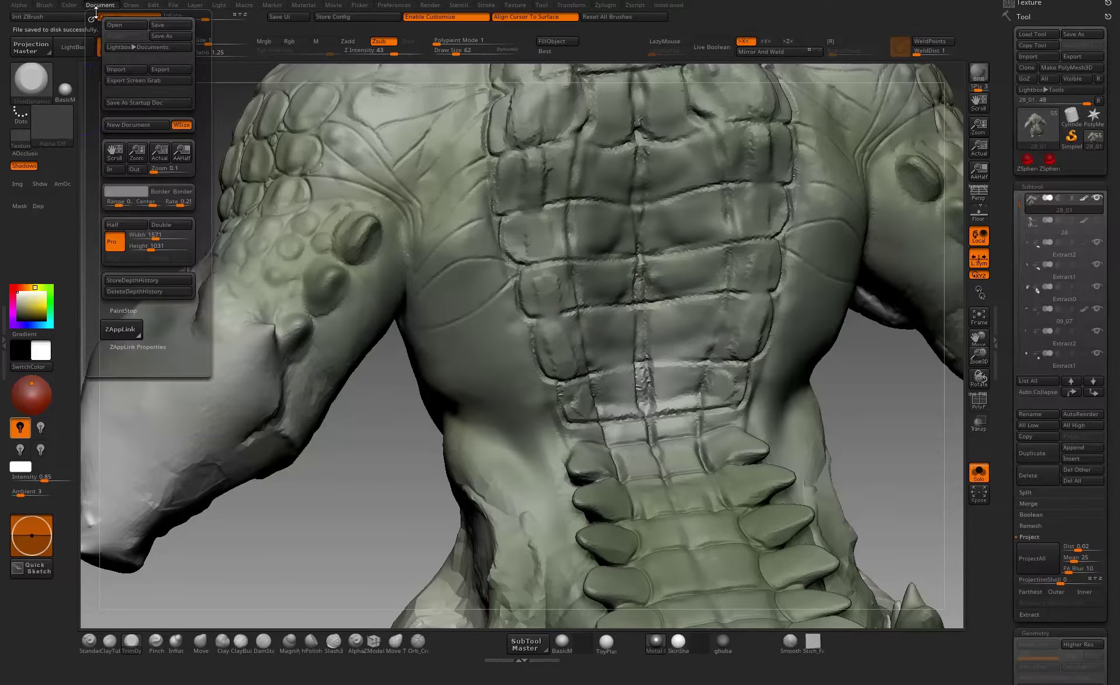
click(155, 239)
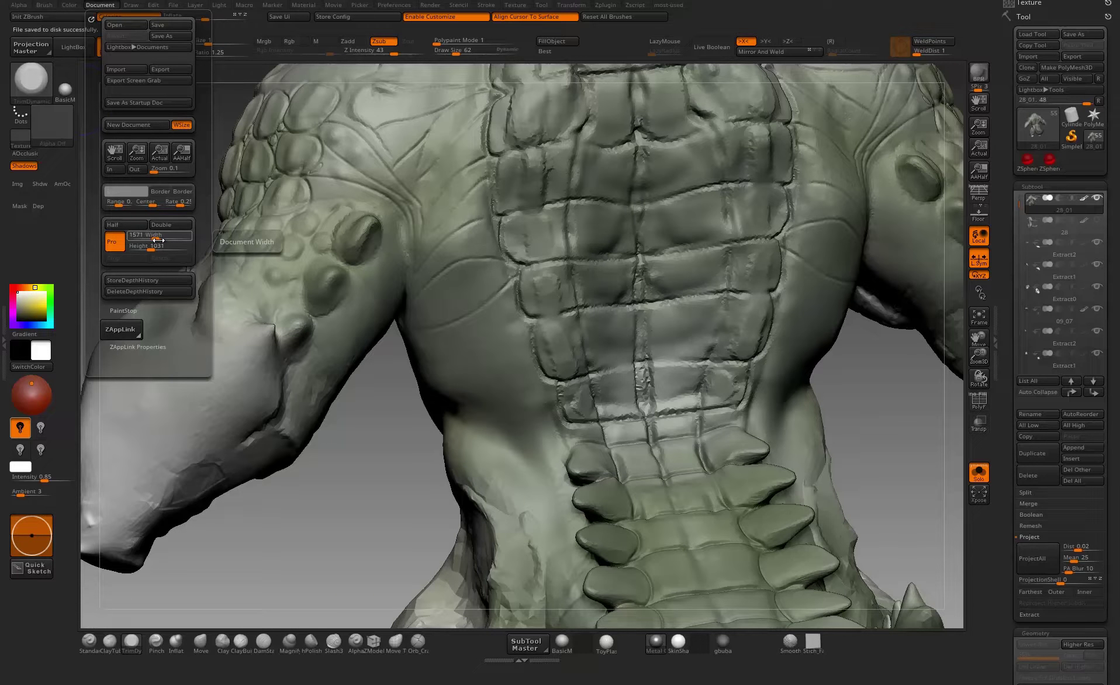
click(152, 244)
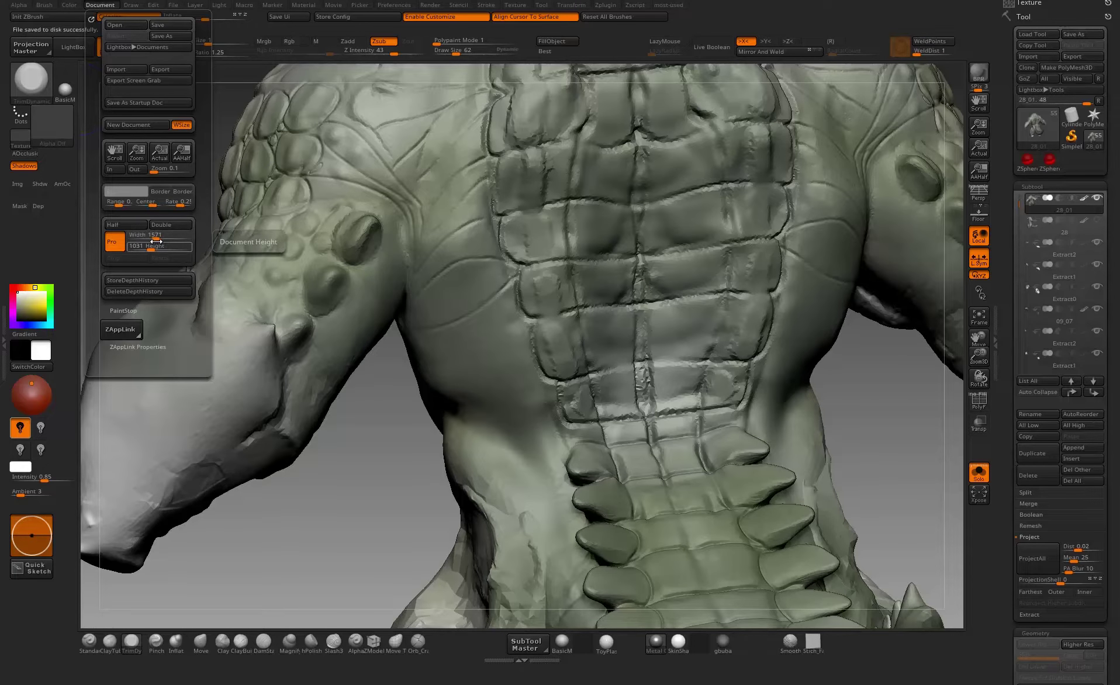
click(156, 239)
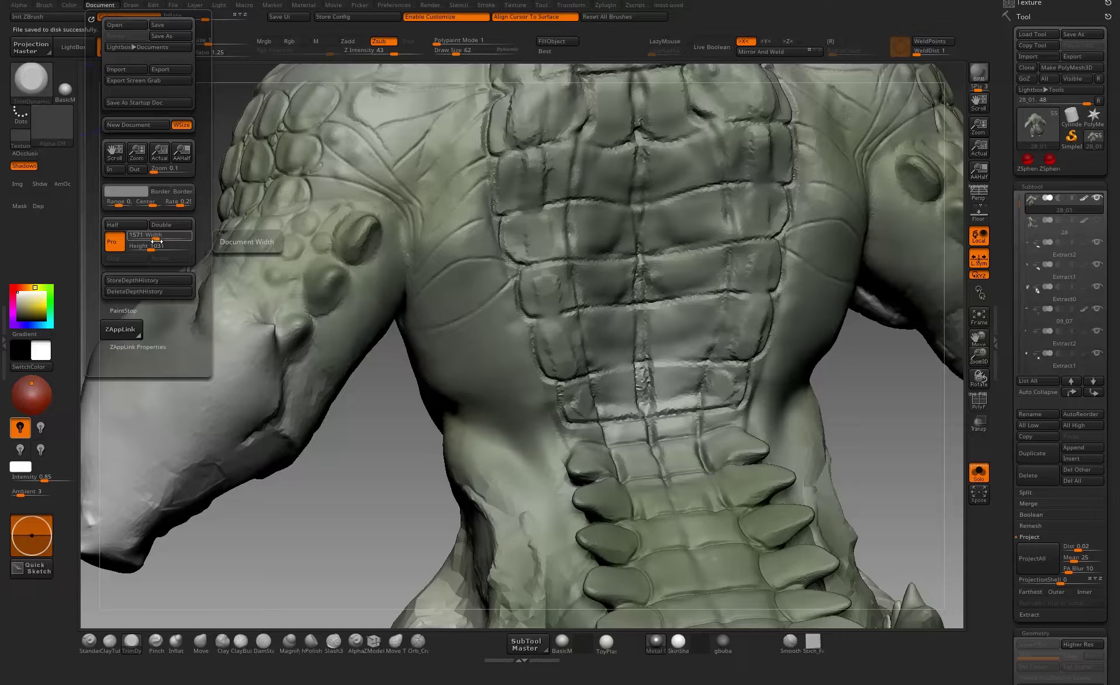
click(161, 248)
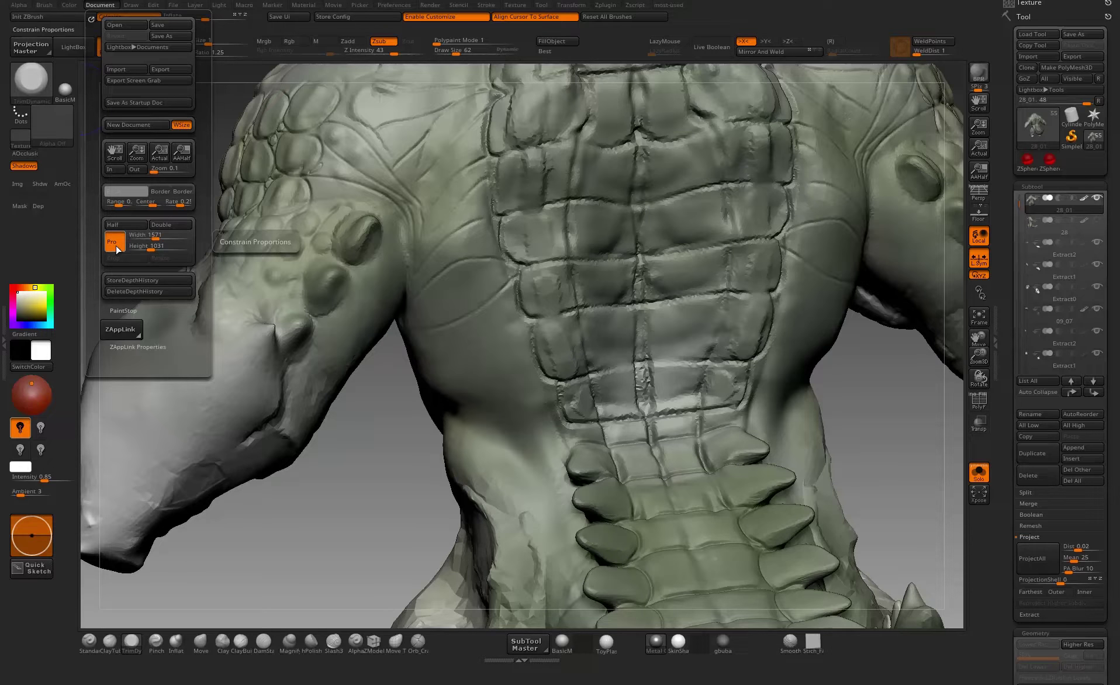
click(117, 246)
drag(156, 237, 152, 232)
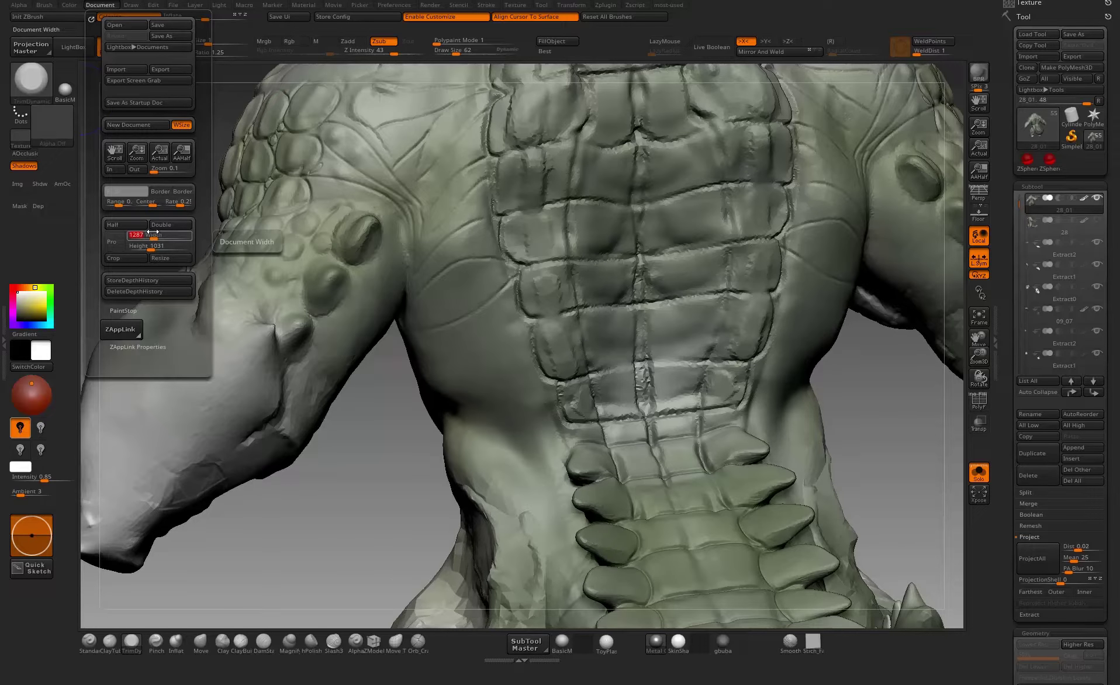
text(12000)
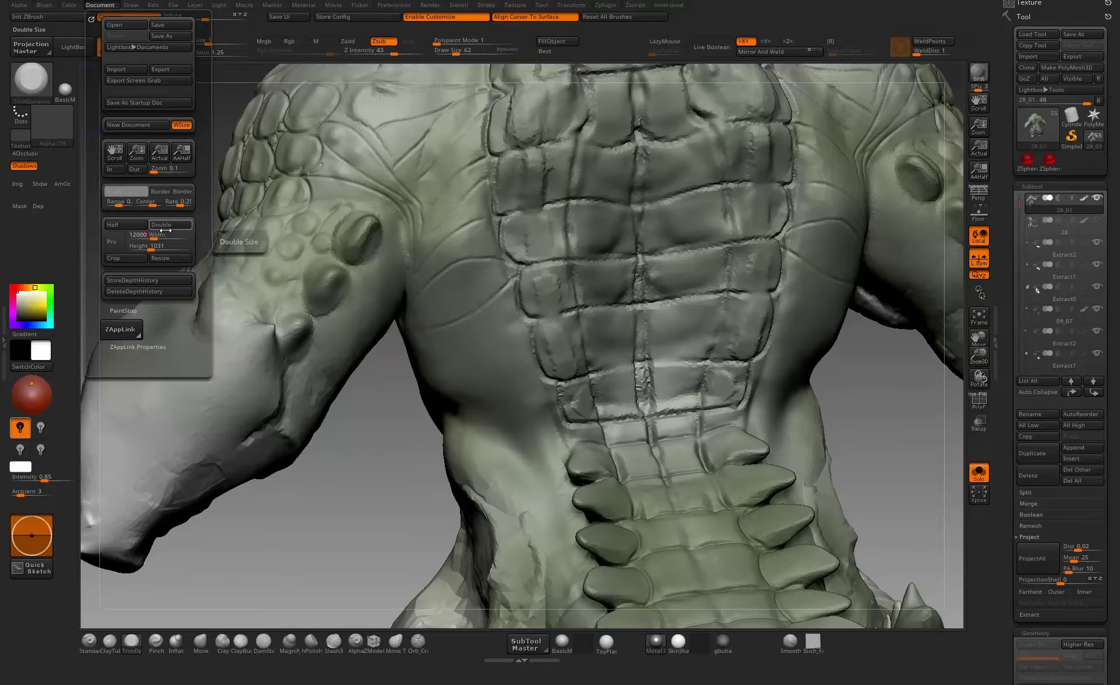
key(Return)
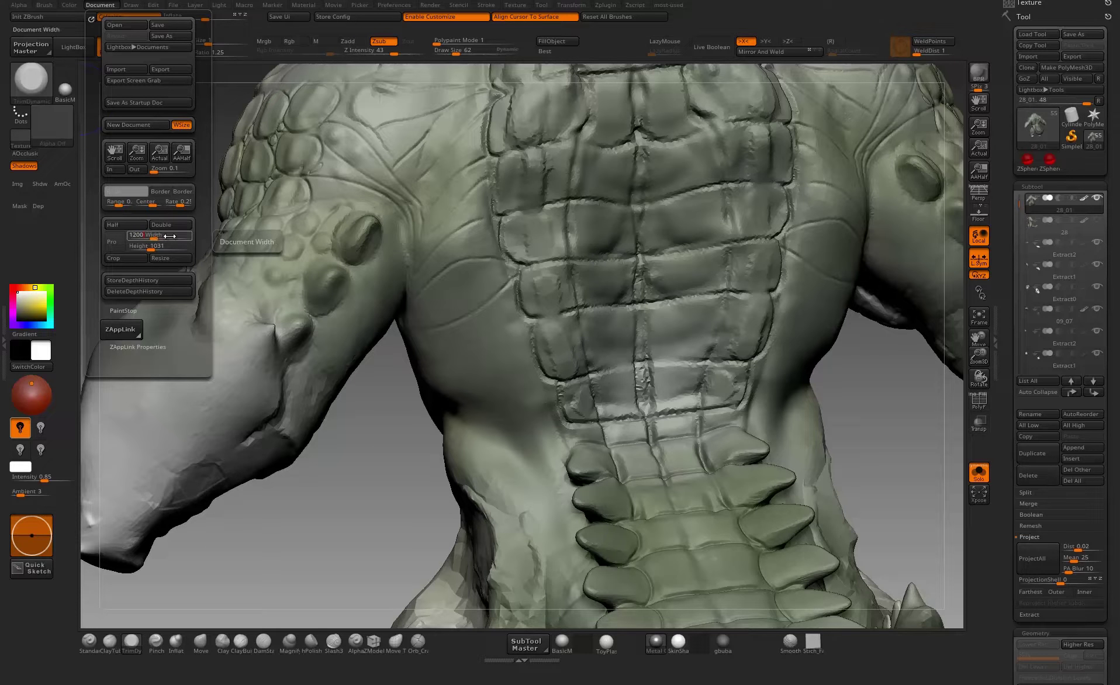
- Set the document height to 1200 and resize the document
click(161, 248)
key(Return)
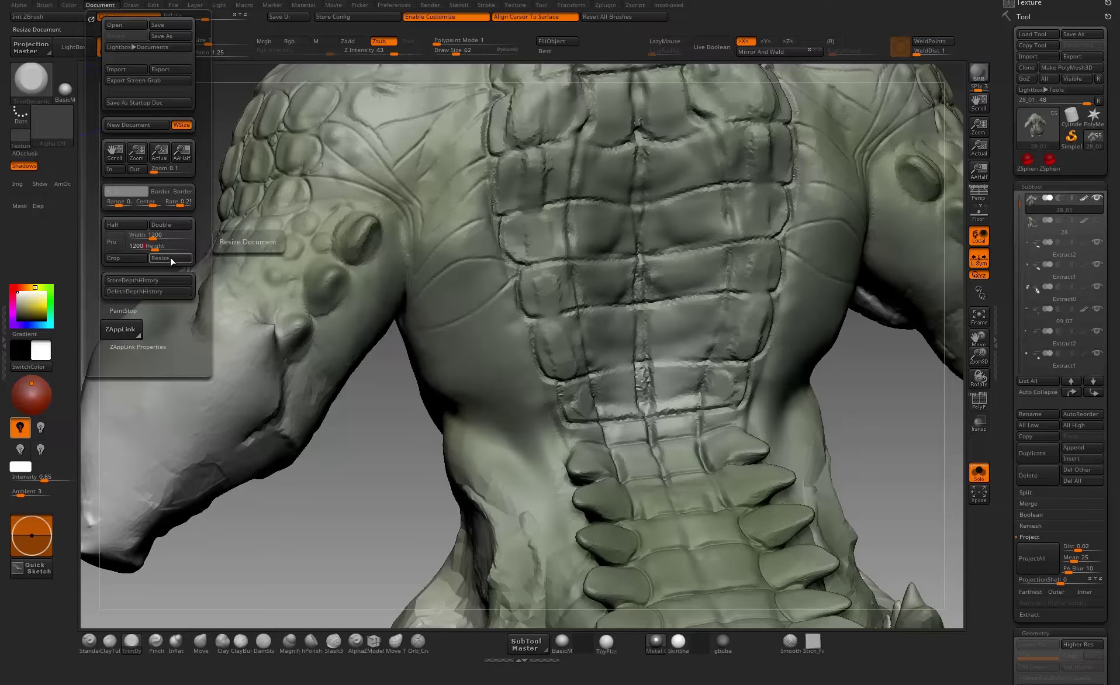
click(170, 258)
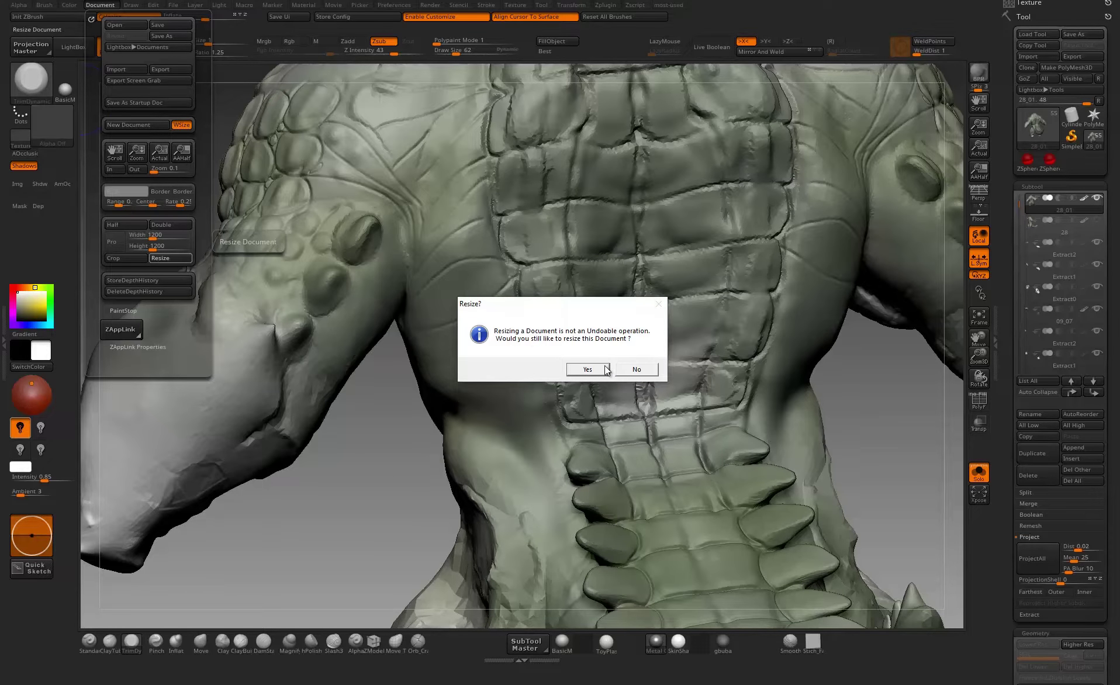
click(587, 369)
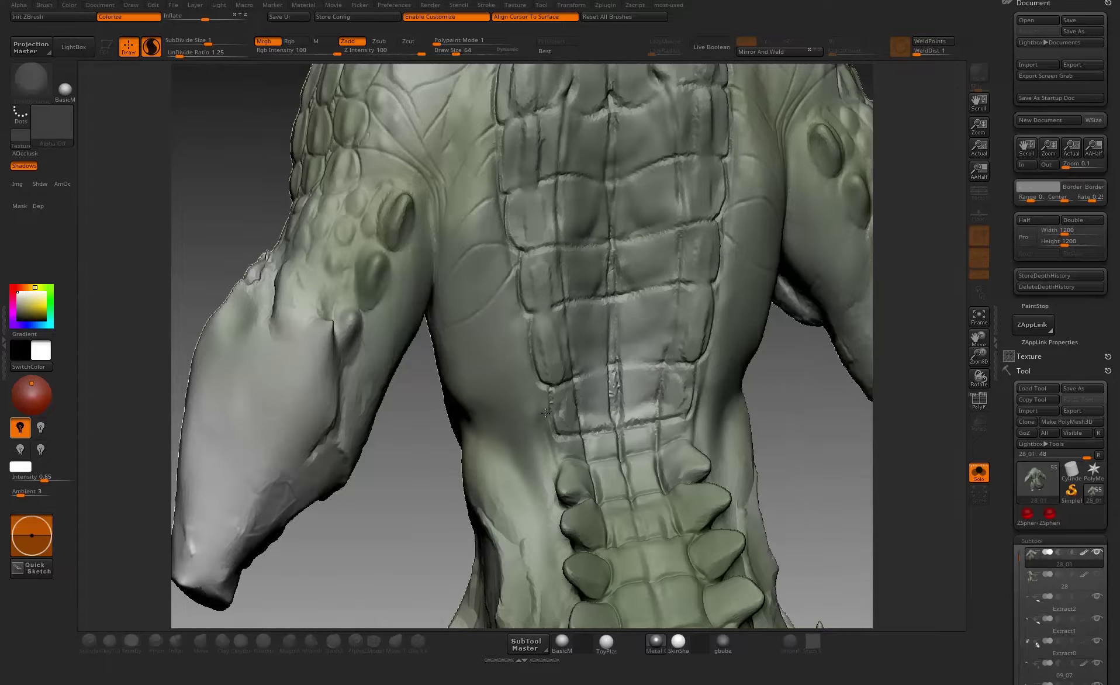
- Clear the leftover pixols from the canvas and put the creature back into edit mode
drag(543, 411, 531, 387)
key(ctrl+n)
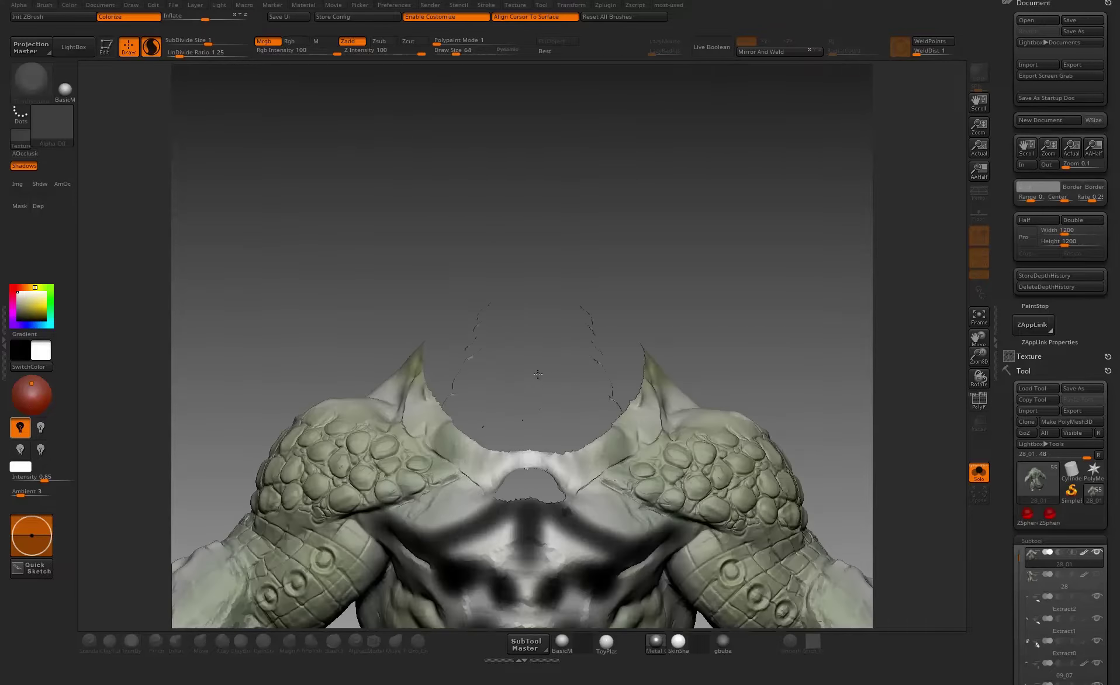
key(t)
alt+drag(751, 299, 819, 187)
- Switch to the PolyMesh3D star and append a Plane3D as a new subtool
mouse_move(1009, 217)
mouse_down()
mouse_move(1009, 358)
mouse_move(1006, 226)
mouse_up()
scroll(1052, 293, down, 5)
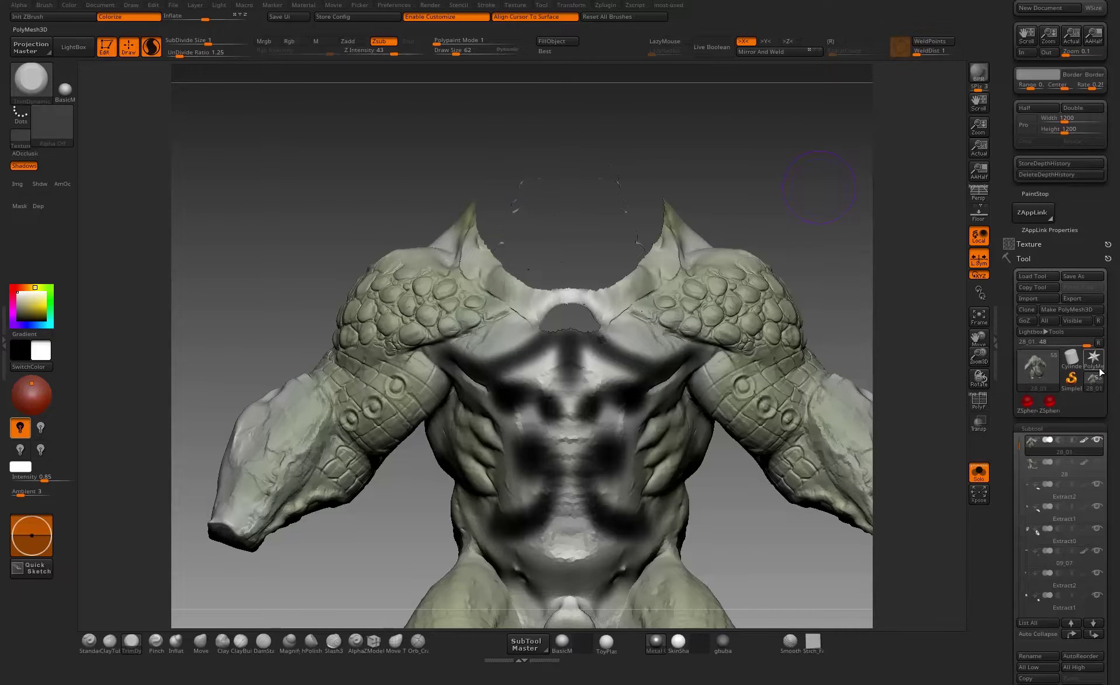
mouse_move(1099, 365)
click(1094, 357)
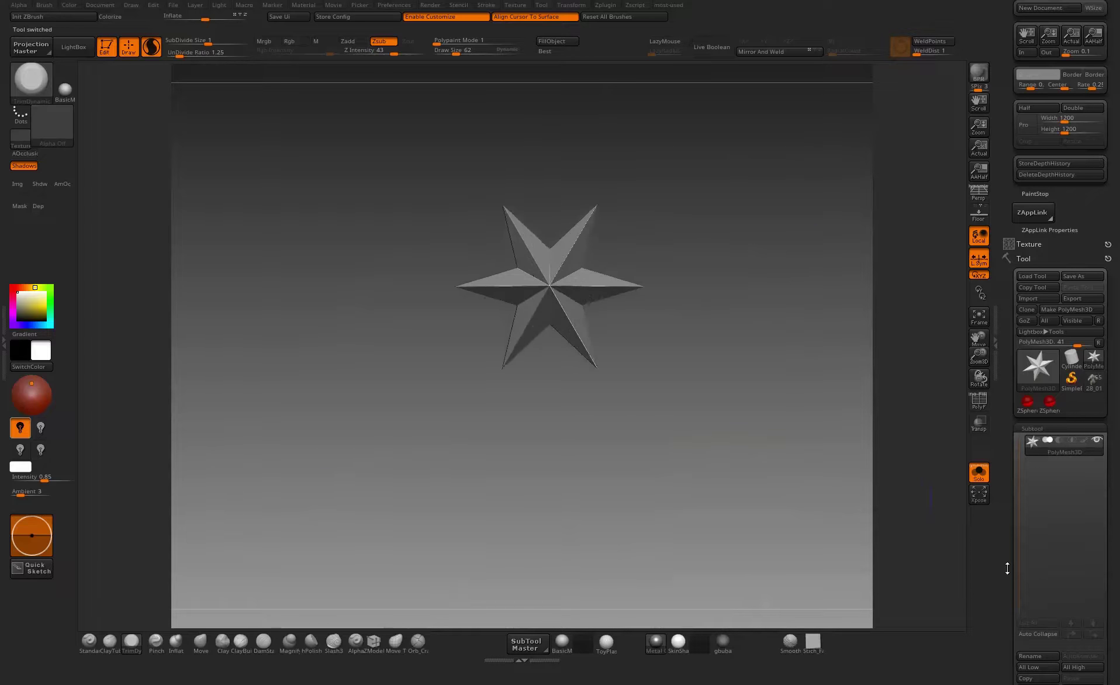
scroll(1045, 453, down, 5)
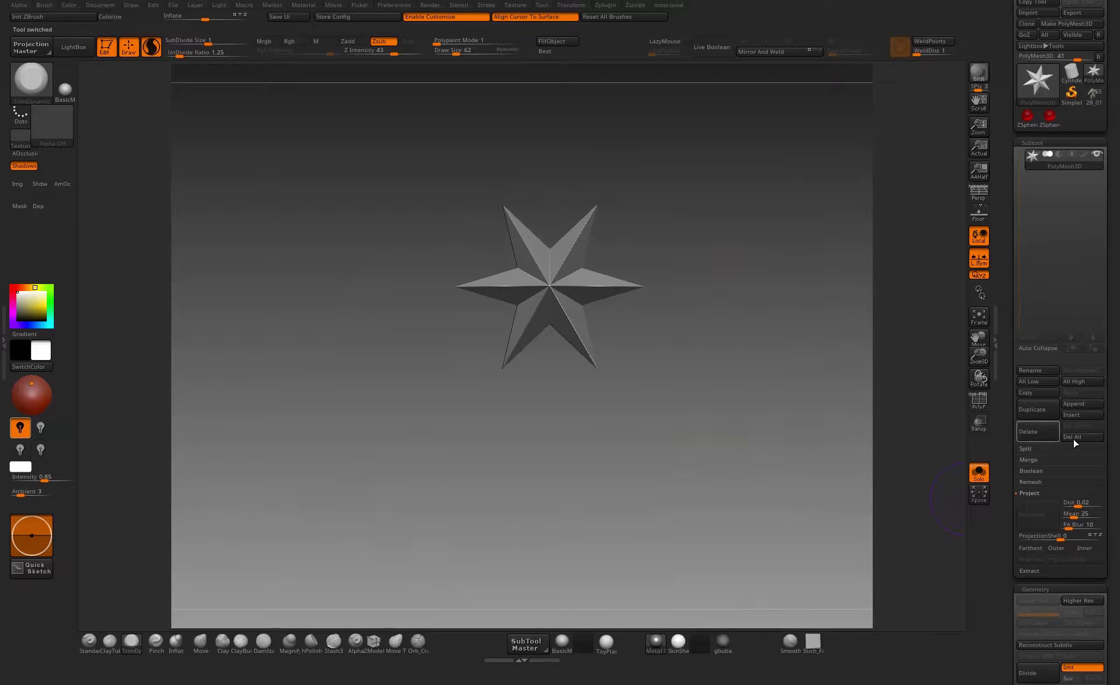
click(1079, 404)
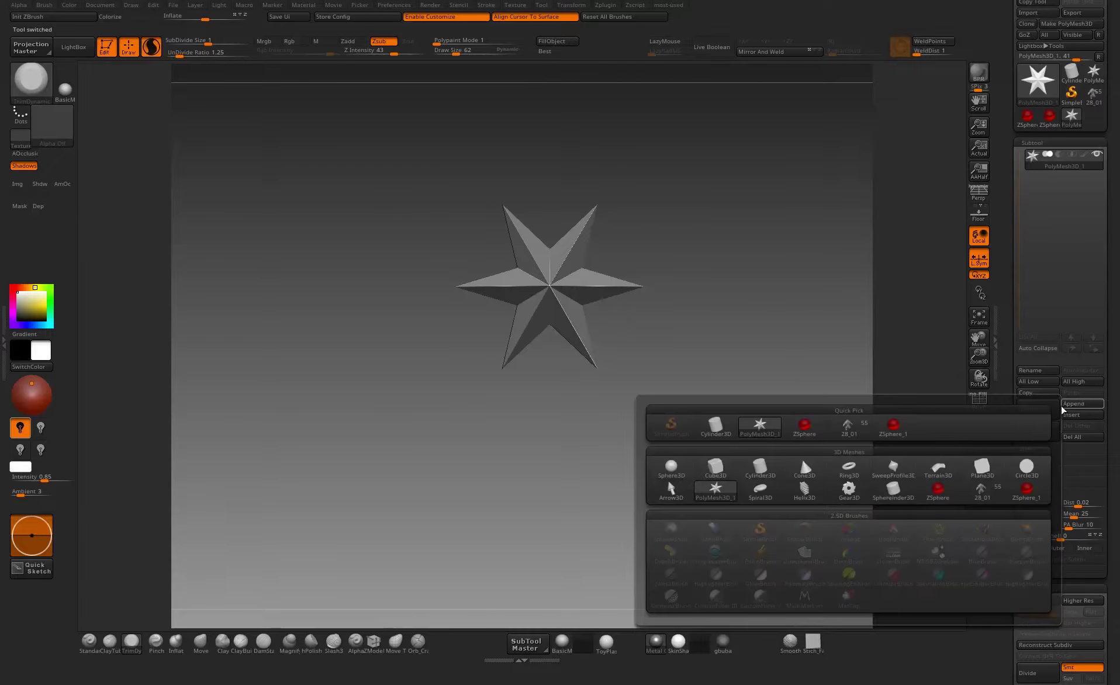
click(986, 469)
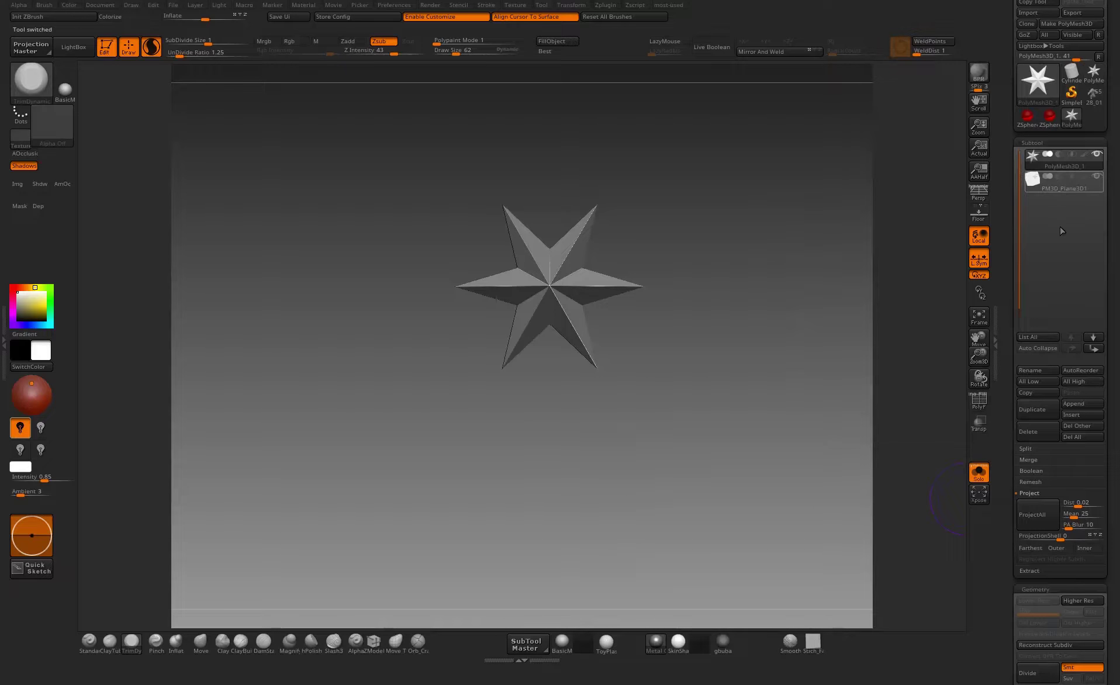
- Delete the star subtool so that only the plane is left
click(1040, 431)
click(937, 453)
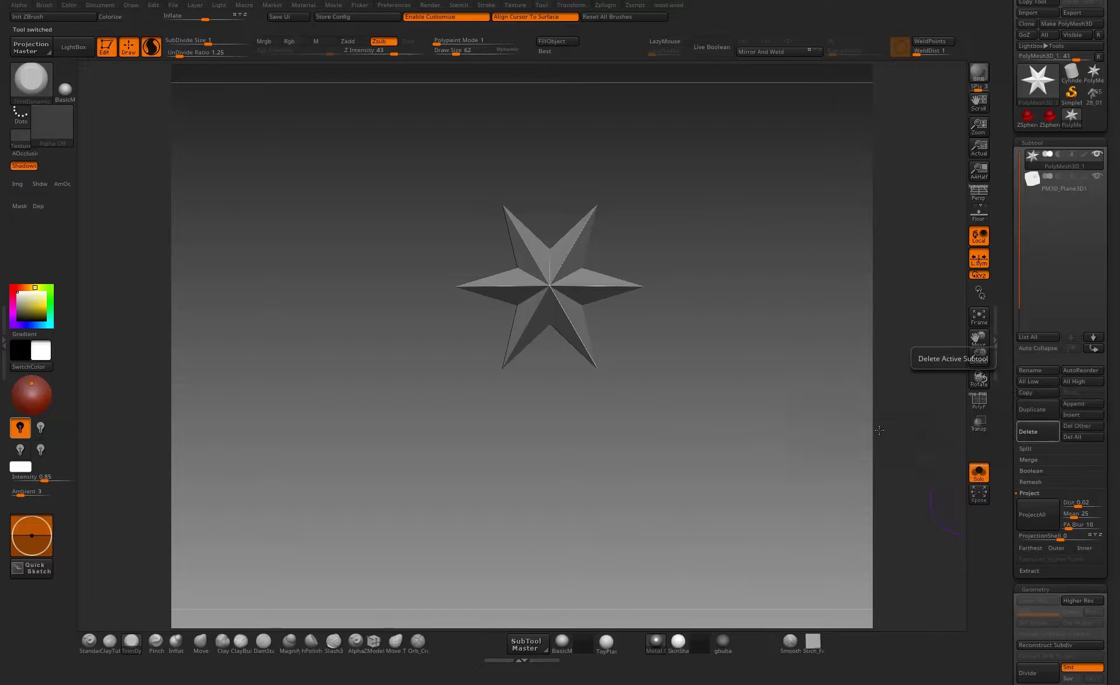
alt+drag(777, 301, 795, 324)
alt+drag(795, 251, 779, 338)
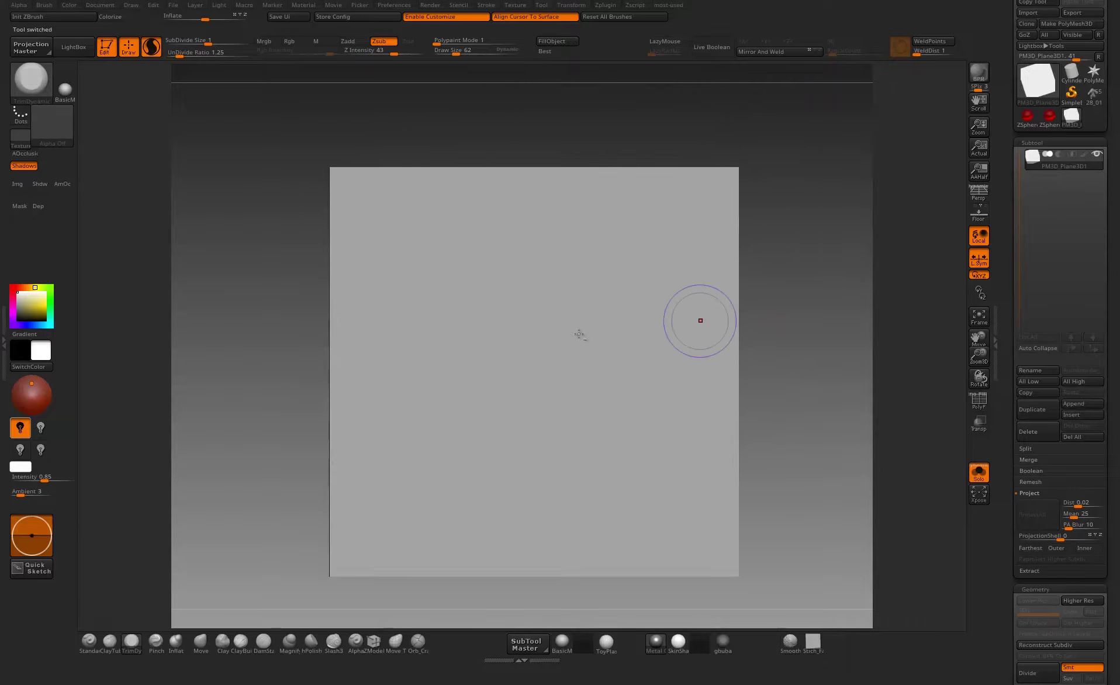
- Reduce the brush draw size to 46
key(bracketleft)
key(bracketleft)
key(bracketleft)
key(bracketleft)
- Subdivide the plane up to level 6, starting with subdivision smoothing off and turning it on for the remaining levels
scroll(1023, 467, down, 2)
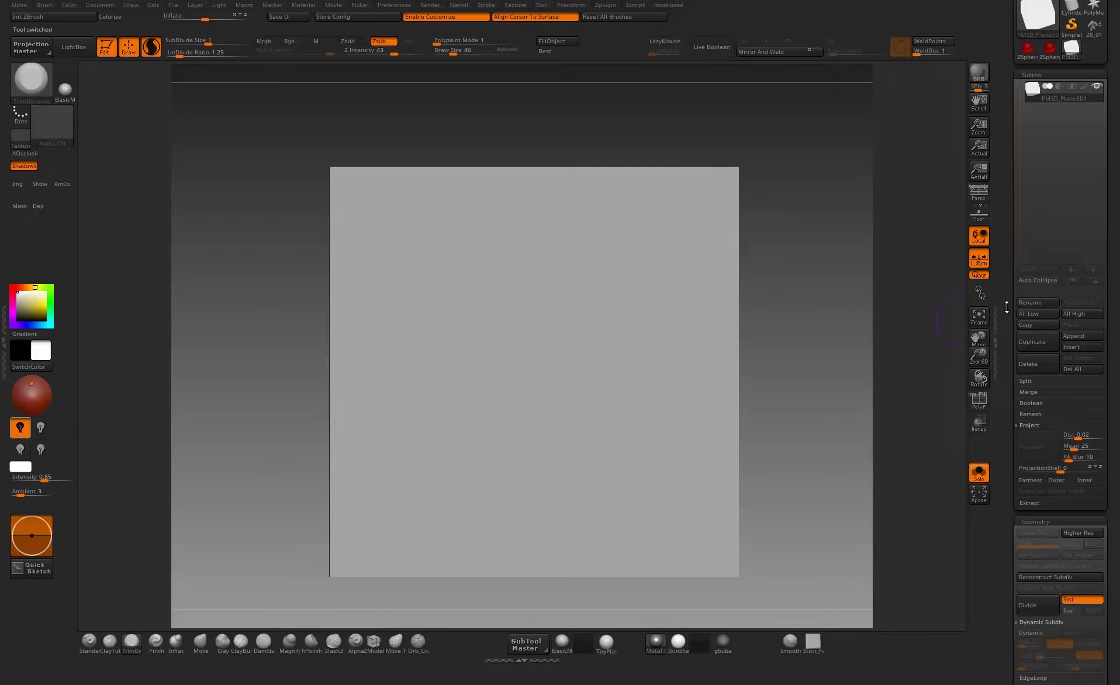
scroll(1070, 525, down, 2)
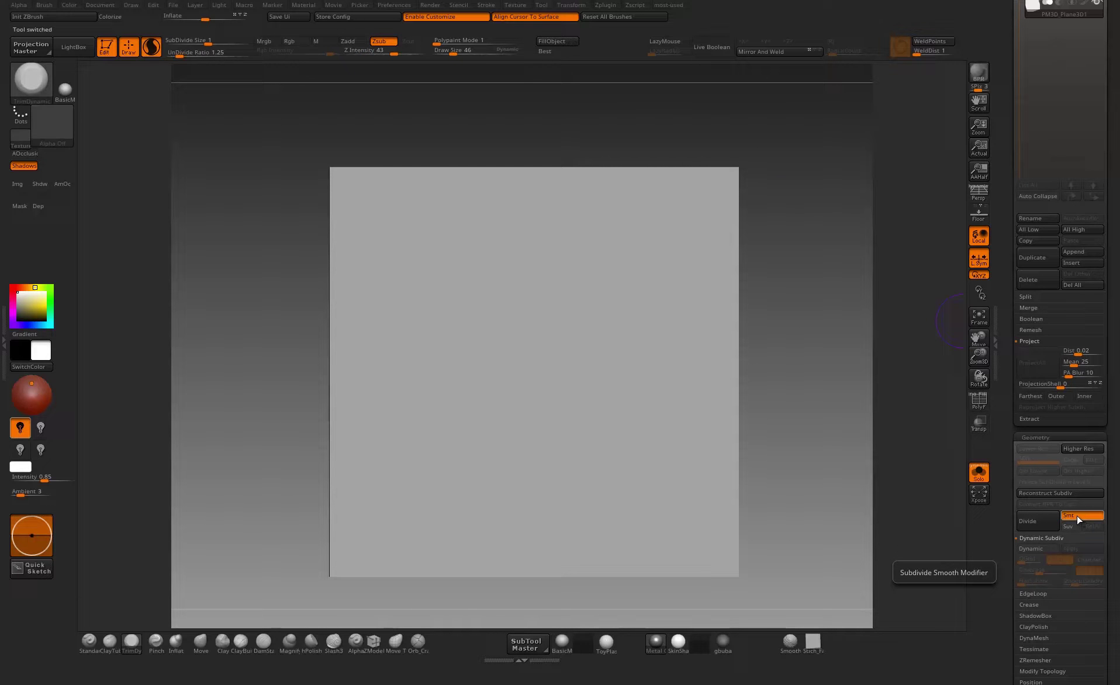
click(1035, 520)
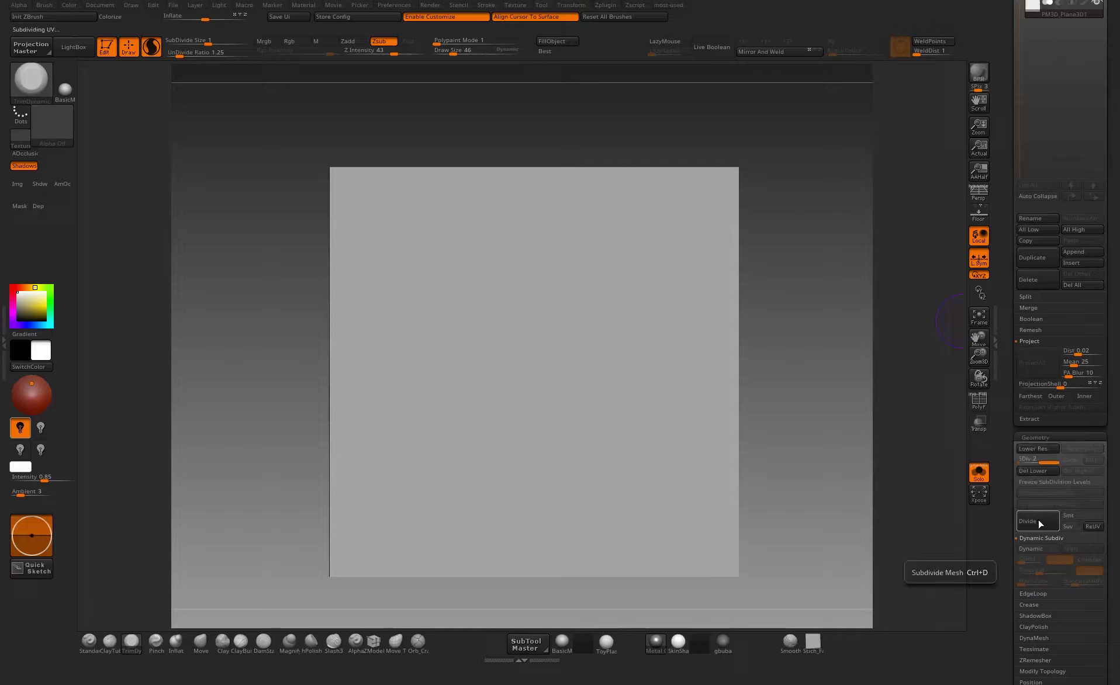
click(1083, 517)
key(ctrl)
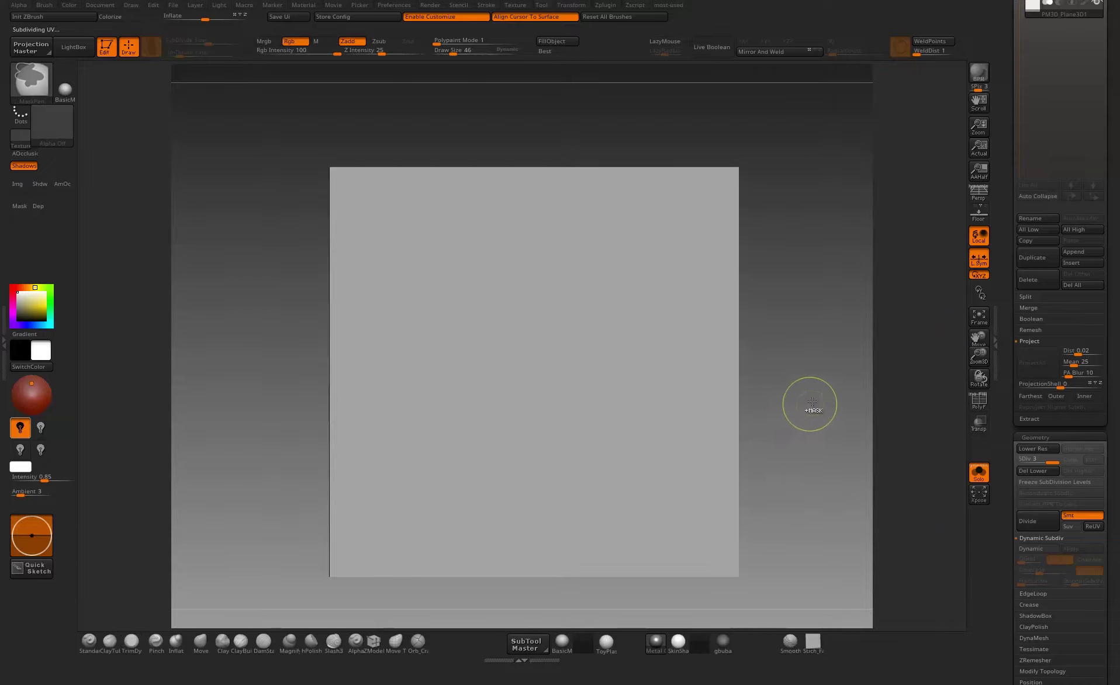
key(ctrl+d)
key(ctrl+d)
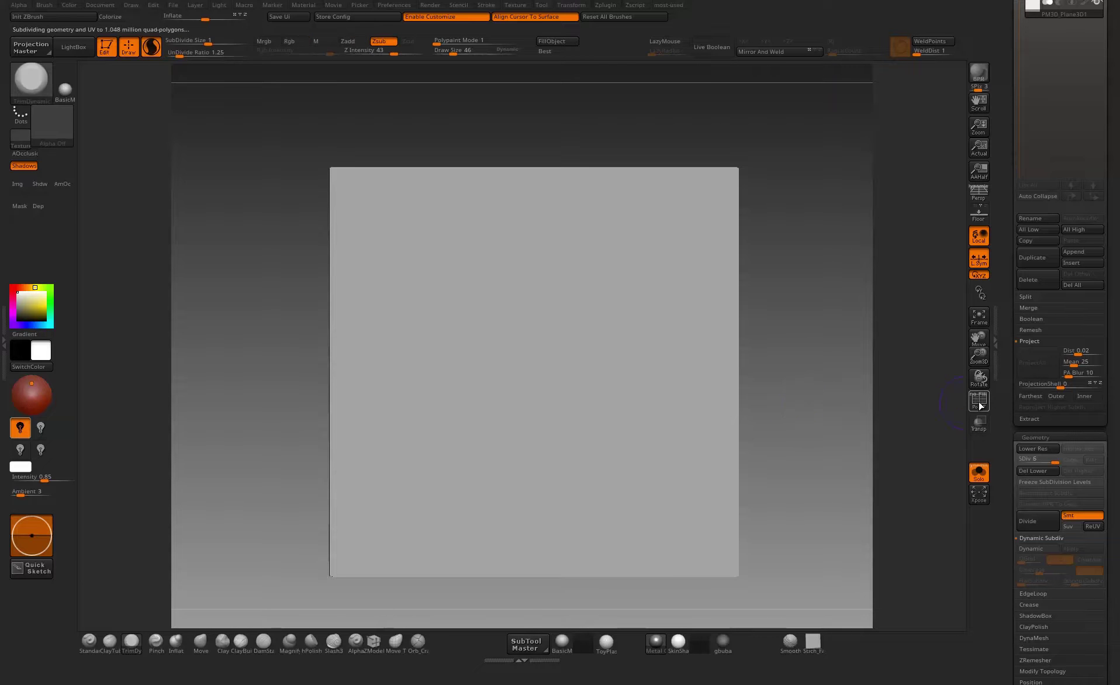
- Mask a narrow border along all four edges of the plane, leaving the inner area unmasked
scroll(1033, 139, up, 3)
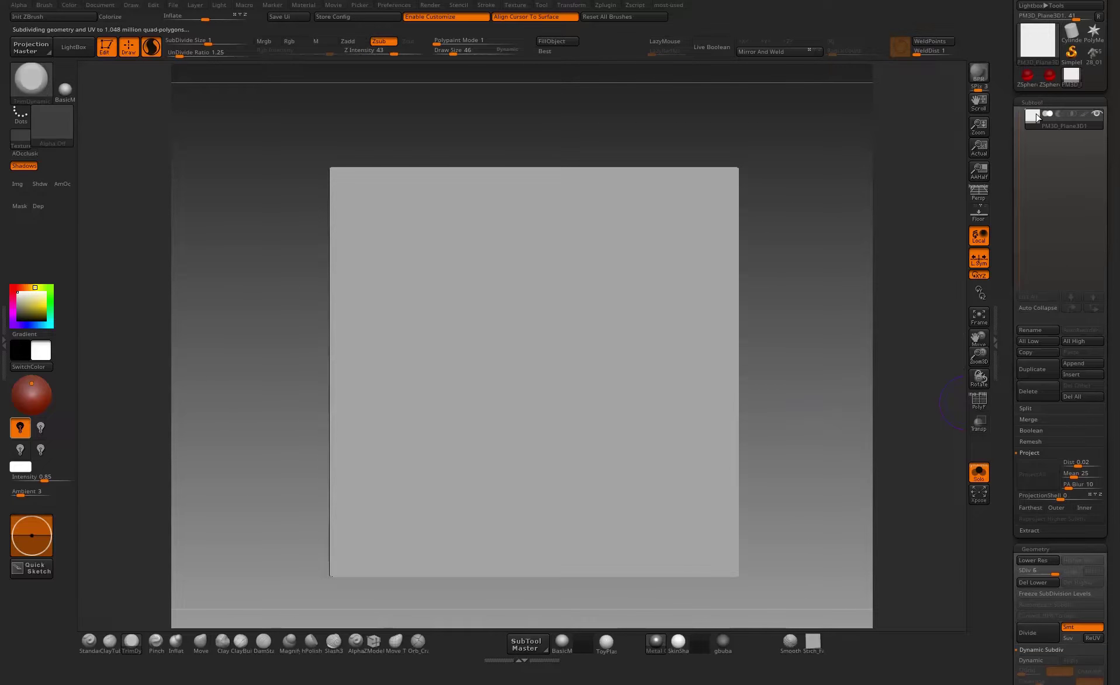
mouse_move(1032, 118)
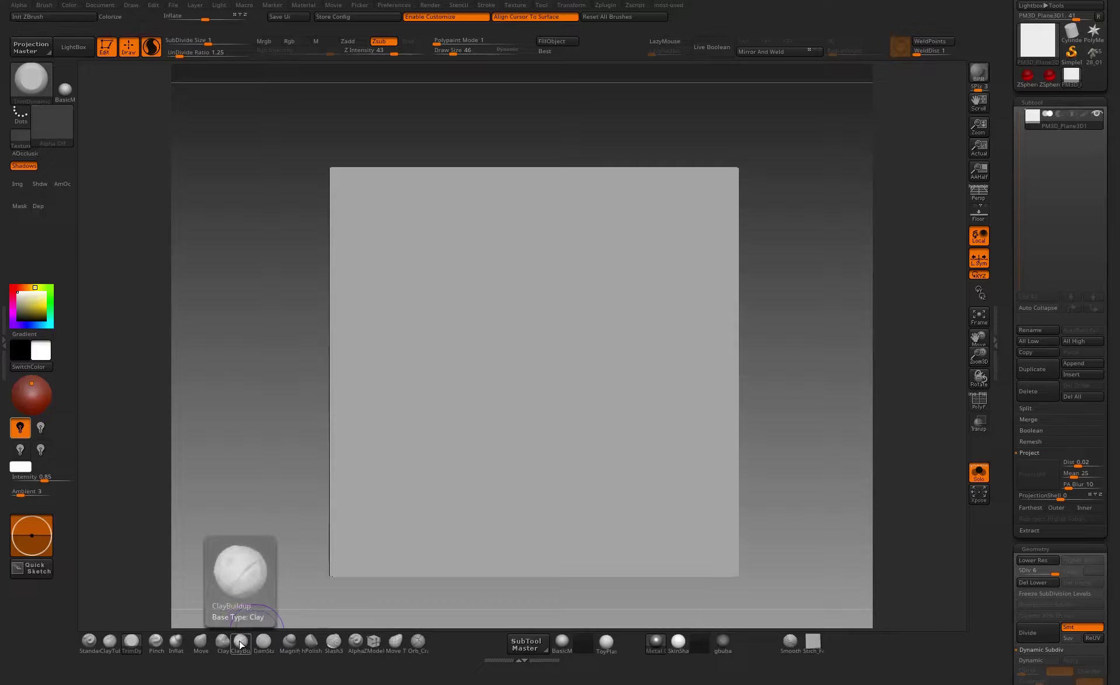
mouse_move(267, 123)
ctrl+mouse_down()
mouse_move(362, 524)
mouse_move(359, 624)
ctrl+mouse_up()
ctrl+drag(795, 100, 309, 198)
ctrl+drag(805, 133, 701, 602)
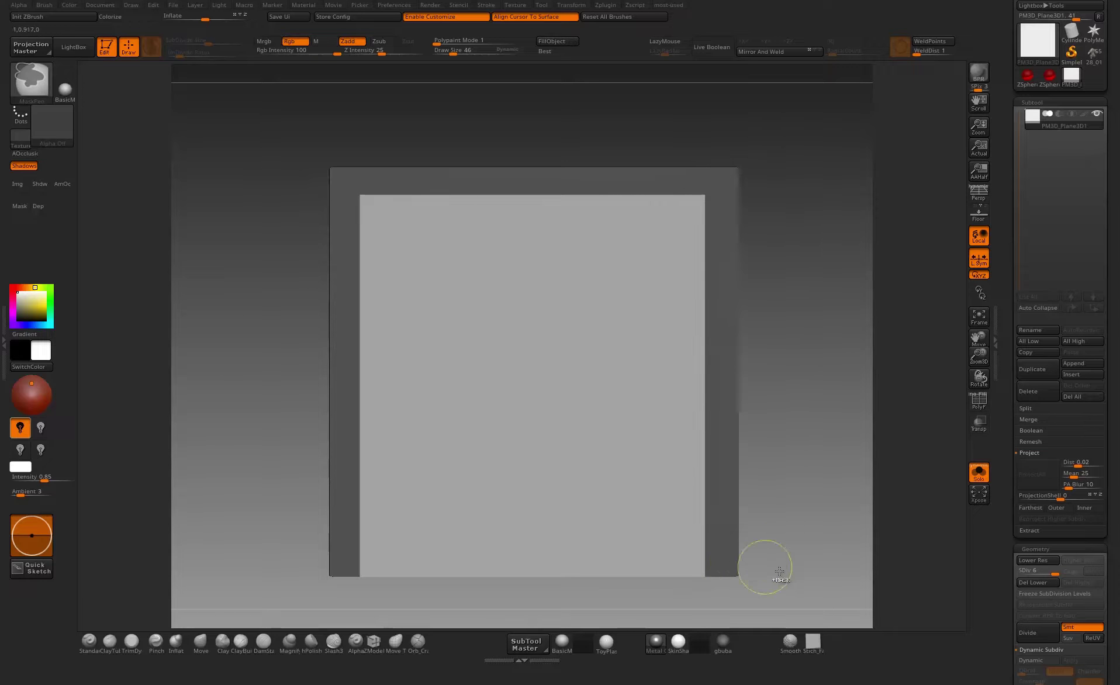
ctrl+drag(775, 589, 327, 547)
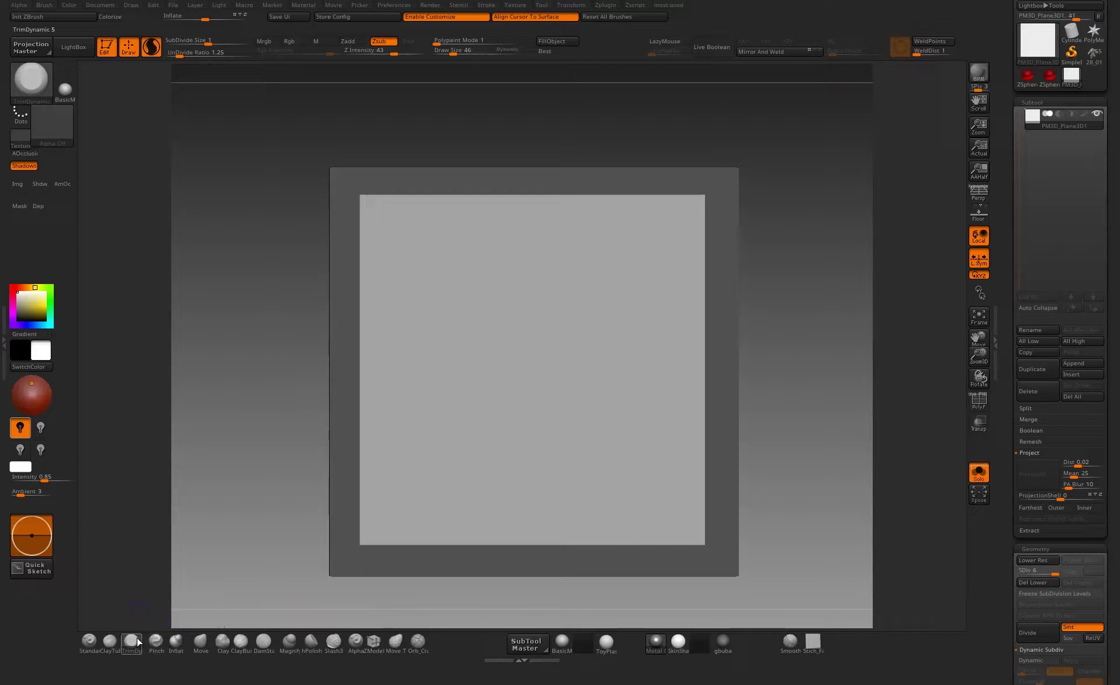
click(223, 641)
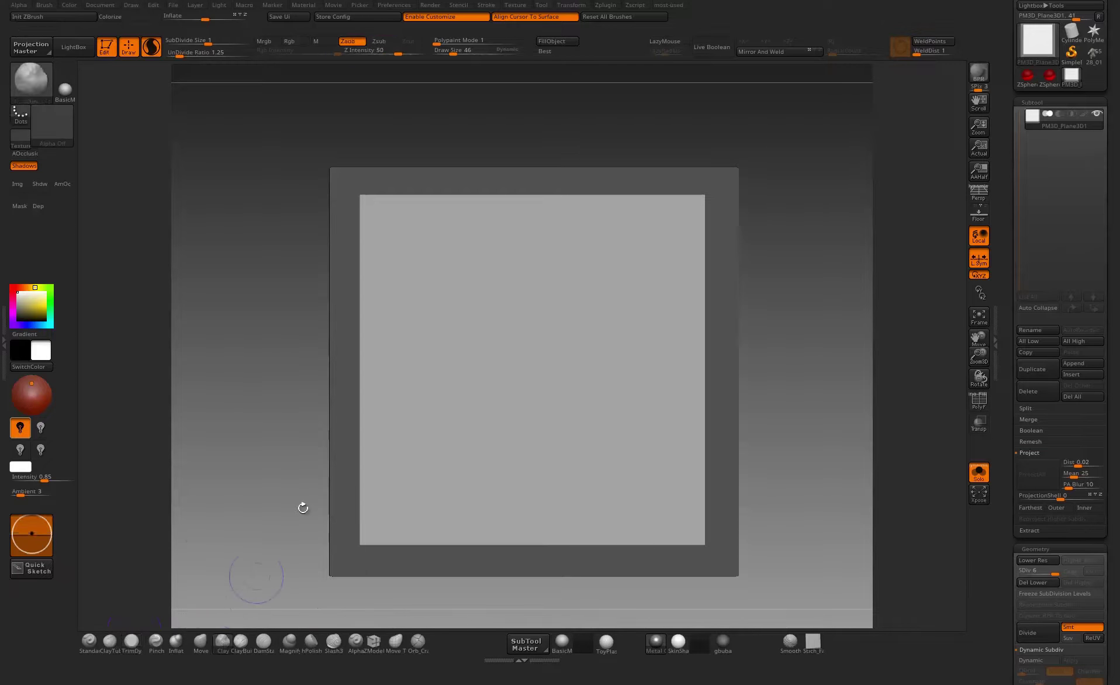
click(458, 220)
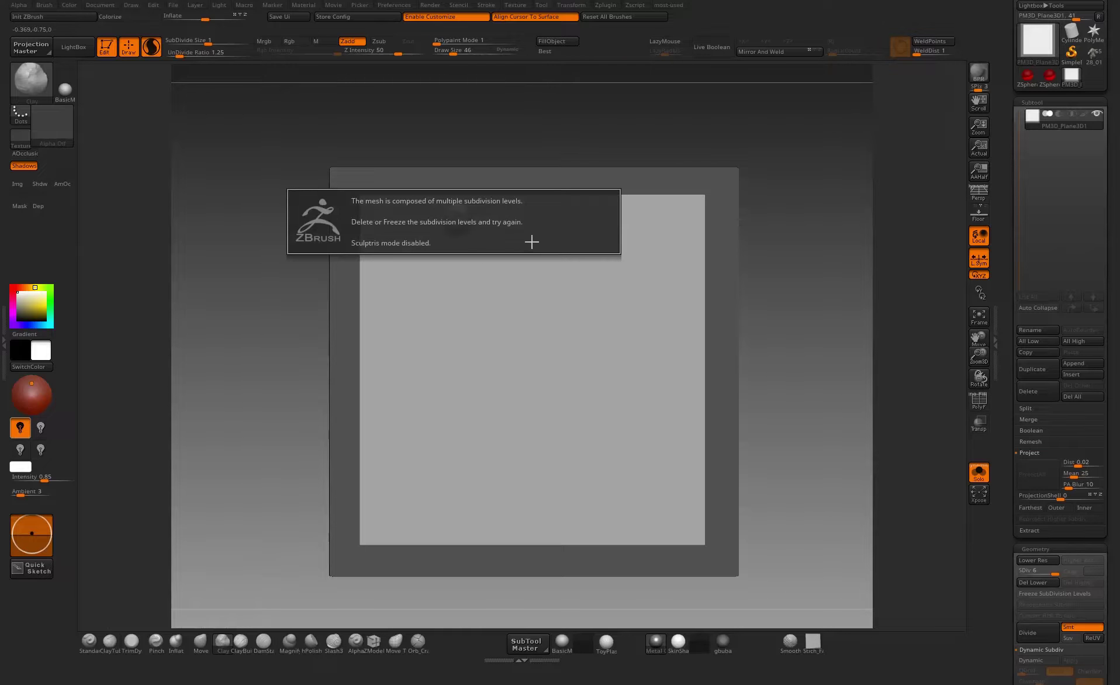
click(512, 234)
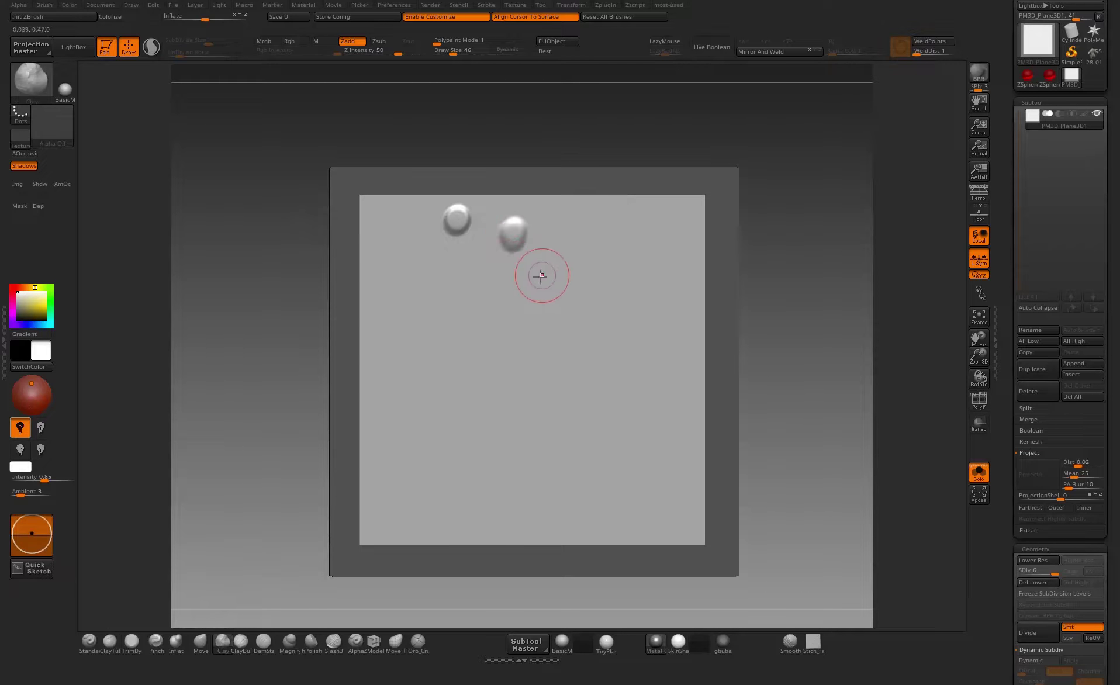
key(ctrl+z)
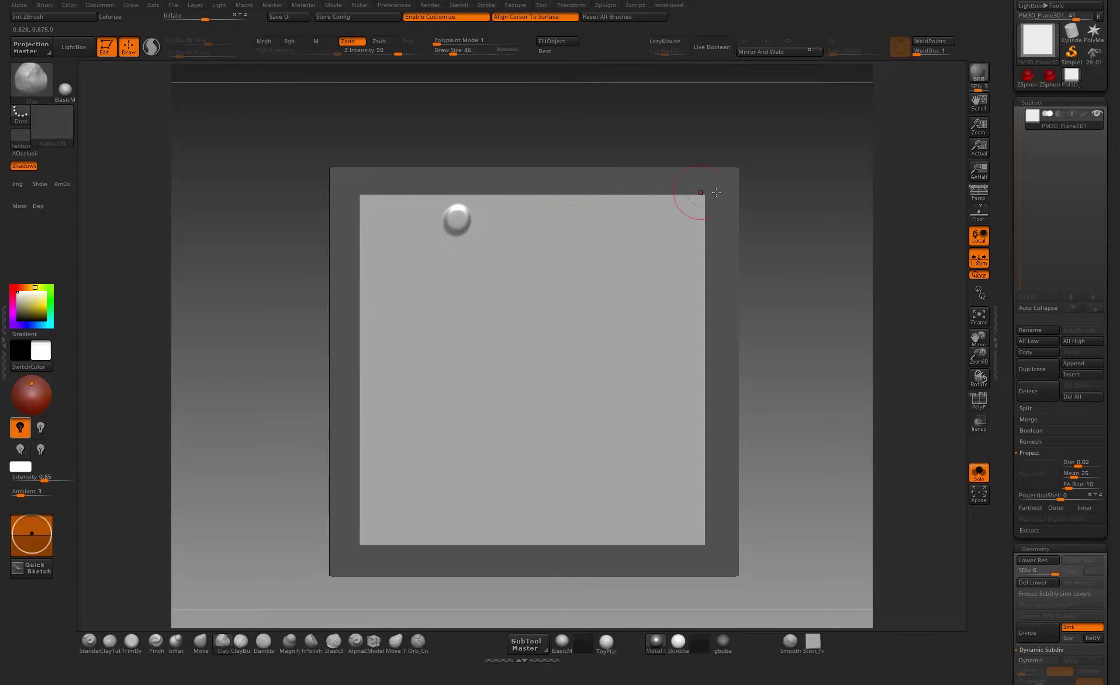
drag(743, 226, 753, 246)
key(ctrl+z)
- Carve nine wavy vertical cracks across the unmasked area with the Orb_Cracks brush, letting the third one run into the second
click(421, 643)
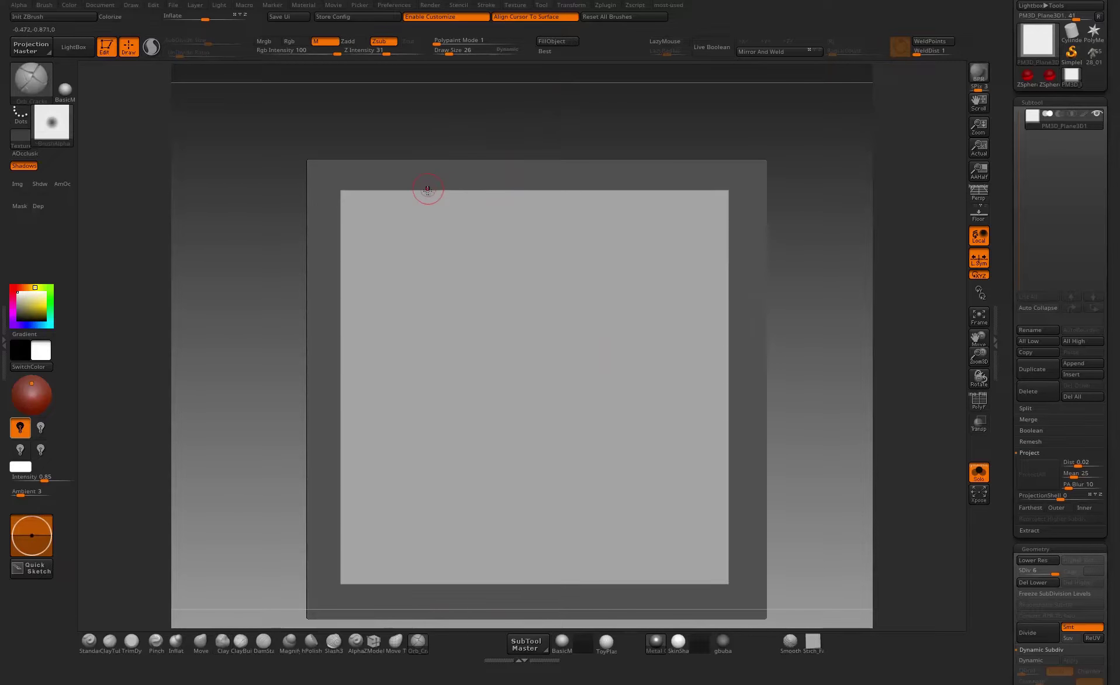
mouse_move(399, 240)
mouse_down()
mouse_move(420, 402)
mouse_move(407, 564)
mouse_up()
mouse_move(468, 221)
mouse_down()
mouse_move(469, 470)
mouse_move(447, 566)
mouse_up()
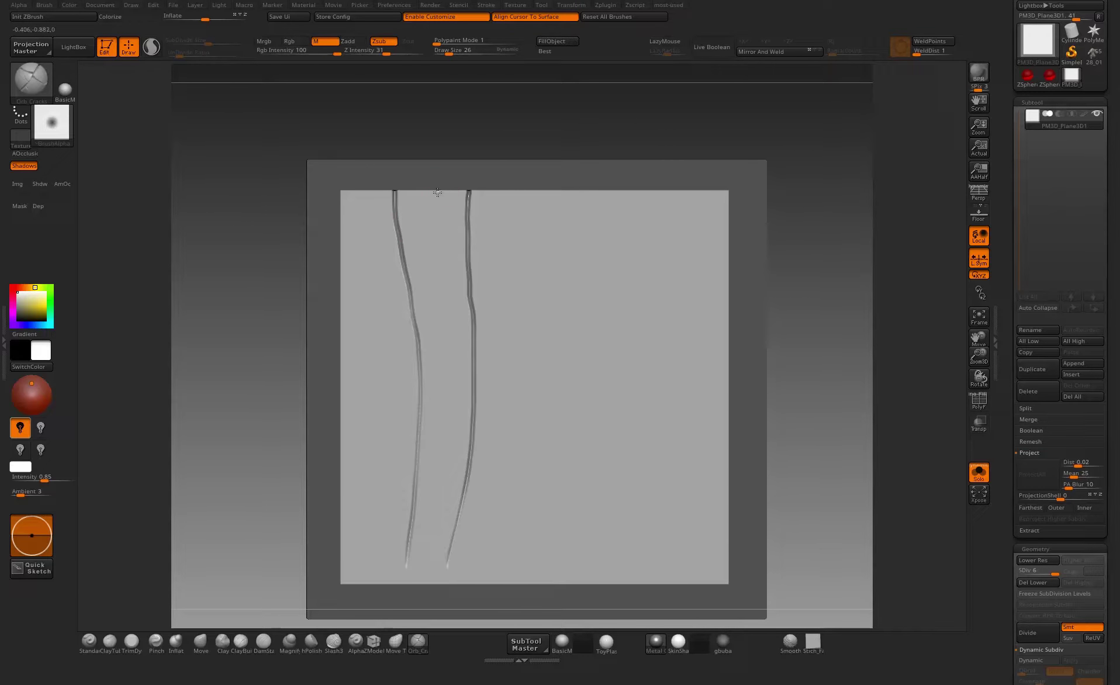
drag(437, 192, 432, 268)
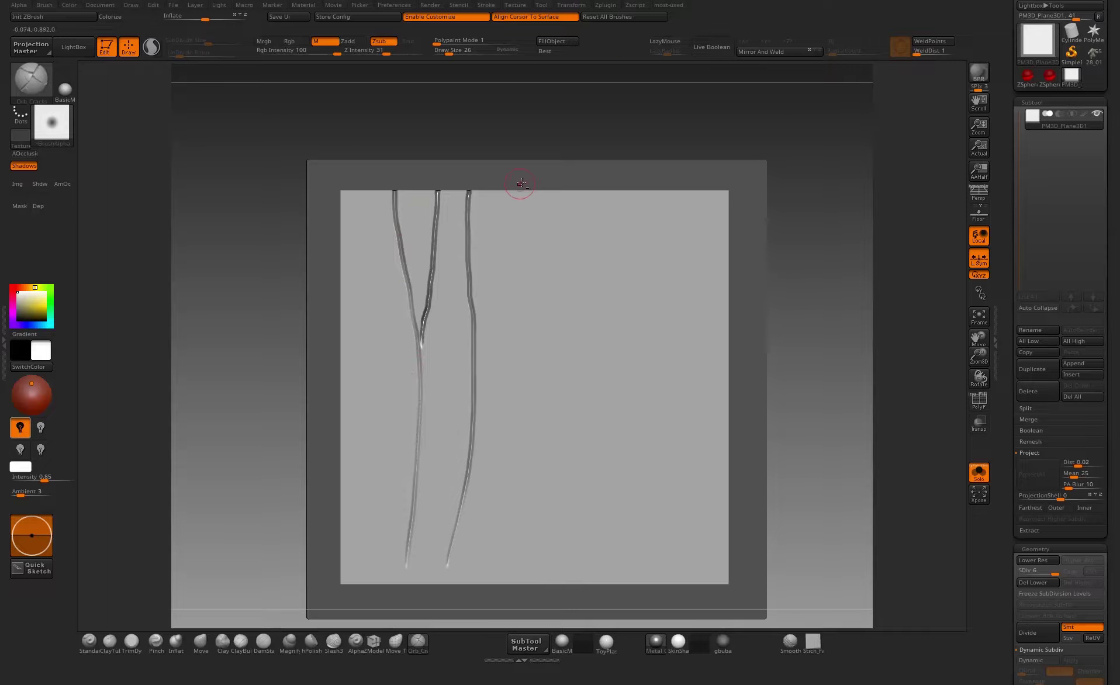
drag(523, 191, 532, 436)
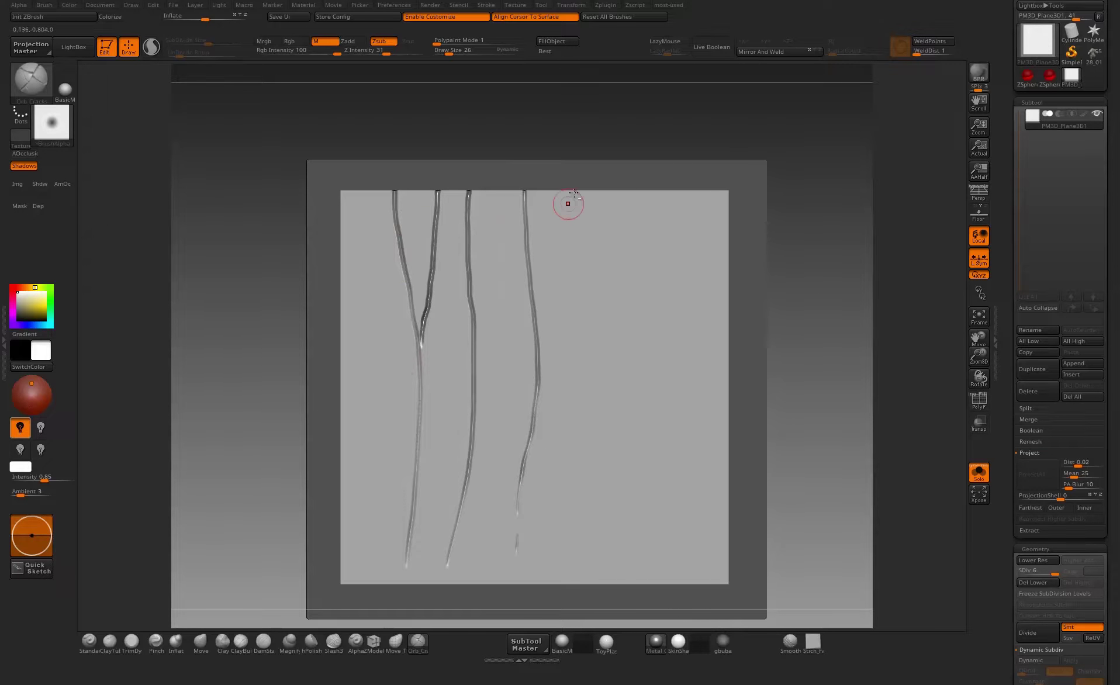
drag(582, 193, 574, 552)
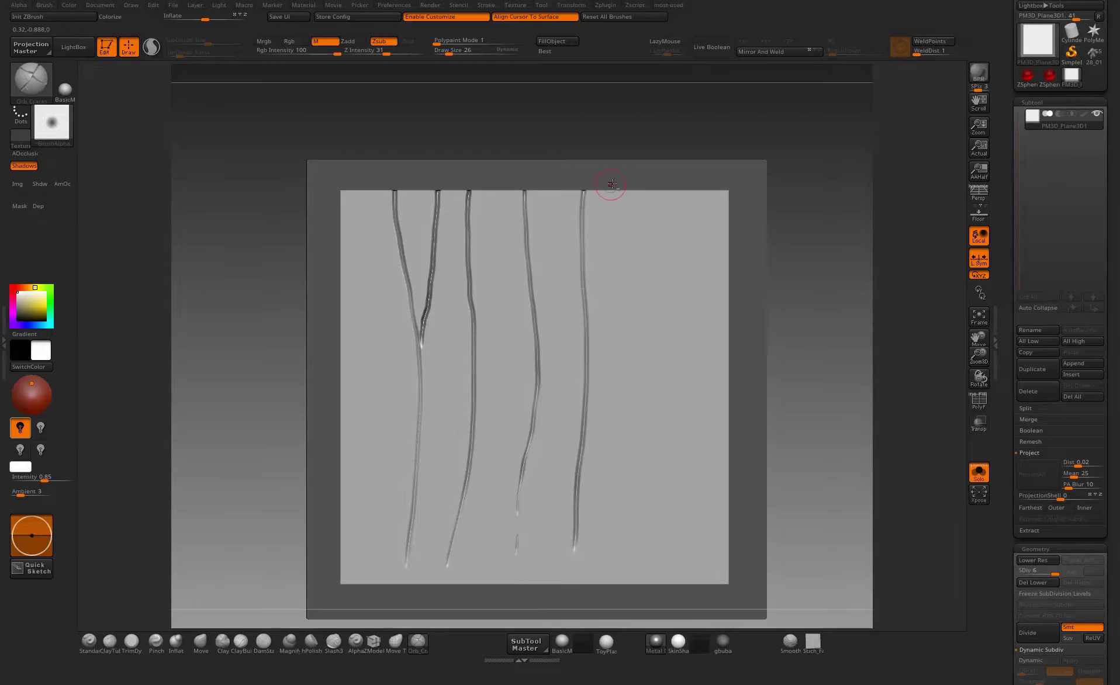
mouse_move(651, 185)
mouse_down()
mouse_move(628, 250)
mouse_move(602, 523)
mouse_up()
mouse_move(668, 193)
mouse_down()
mouse_move(667, 378)
mouse_move(693, 570)
mouse_up()
drag(705, 201, 704, 484)
drag(369, 219, 366, 506)
key(ctrl+z)
mouse_move(362, 244)
mouse_down()
mouse_move(369, 478)
mouse_move(353, 584)
mouse_up()
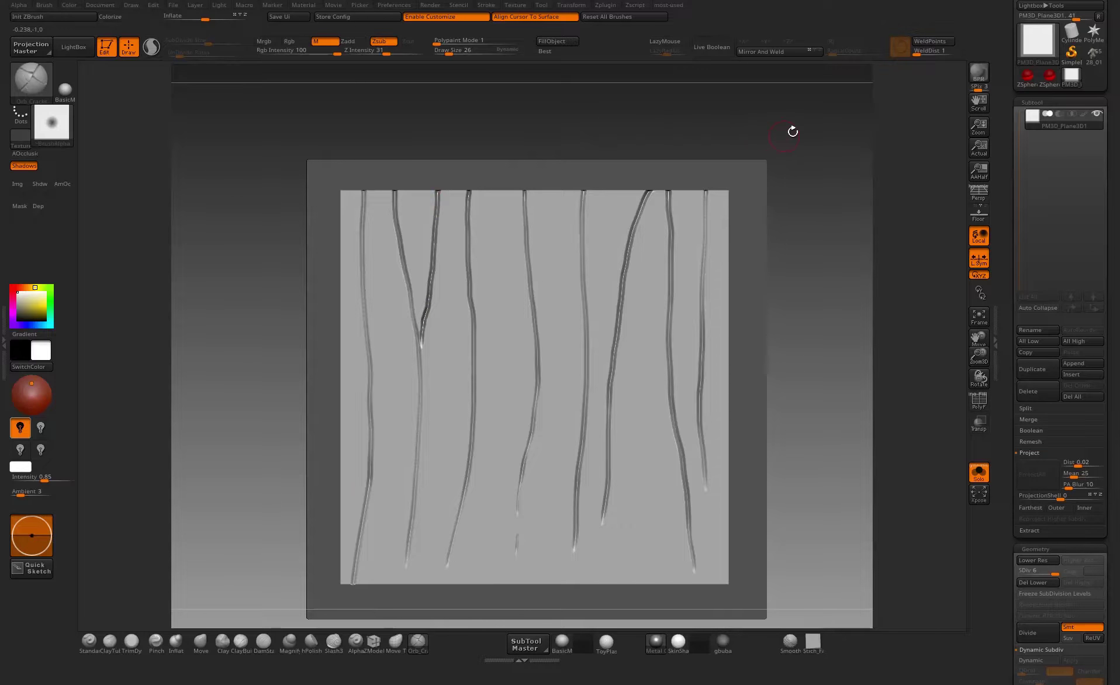
- Clear the border mask and extend the upper ends of the sixth and seventh cracks into the border
mouse_move(792, 132)
alt+mouse_down()
mouse_move(799, 121)
mouse_move(778, 137)
alt+mouse_up()
drag(673, 179, 647, 231)
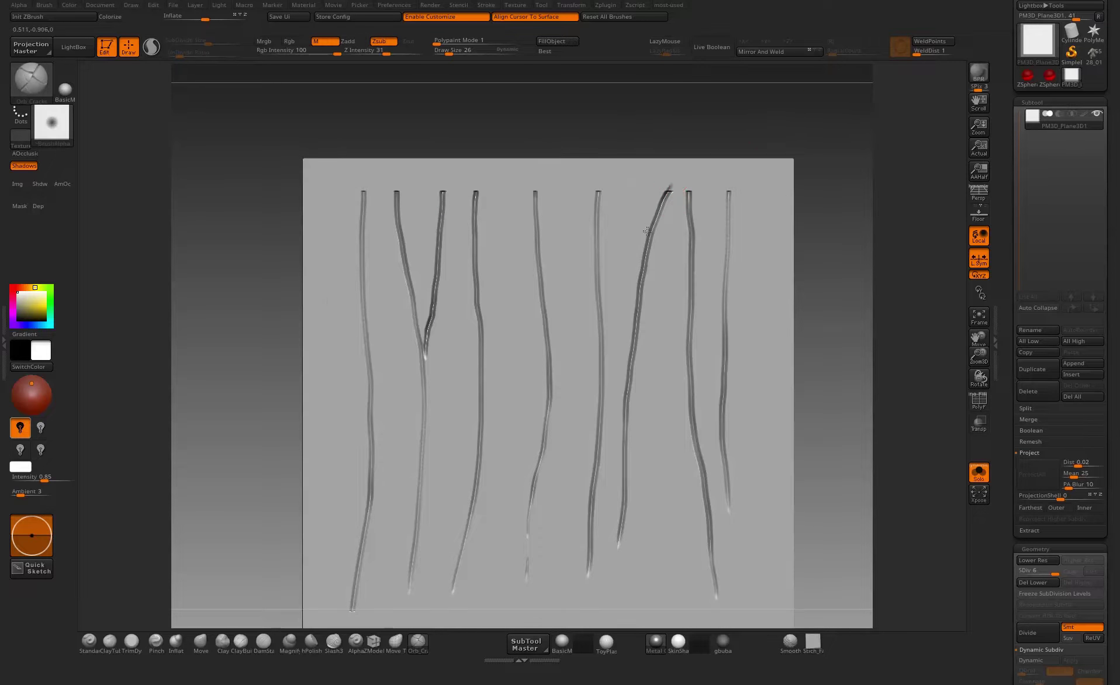
drag(598, 175, 590, 197)
- Lower the plane to subdivision level 4 and switch to the Clay brush with a draw size of 38
alt+drag(810, 150, 782, 131)
key(shift+d)
key(shift+d)
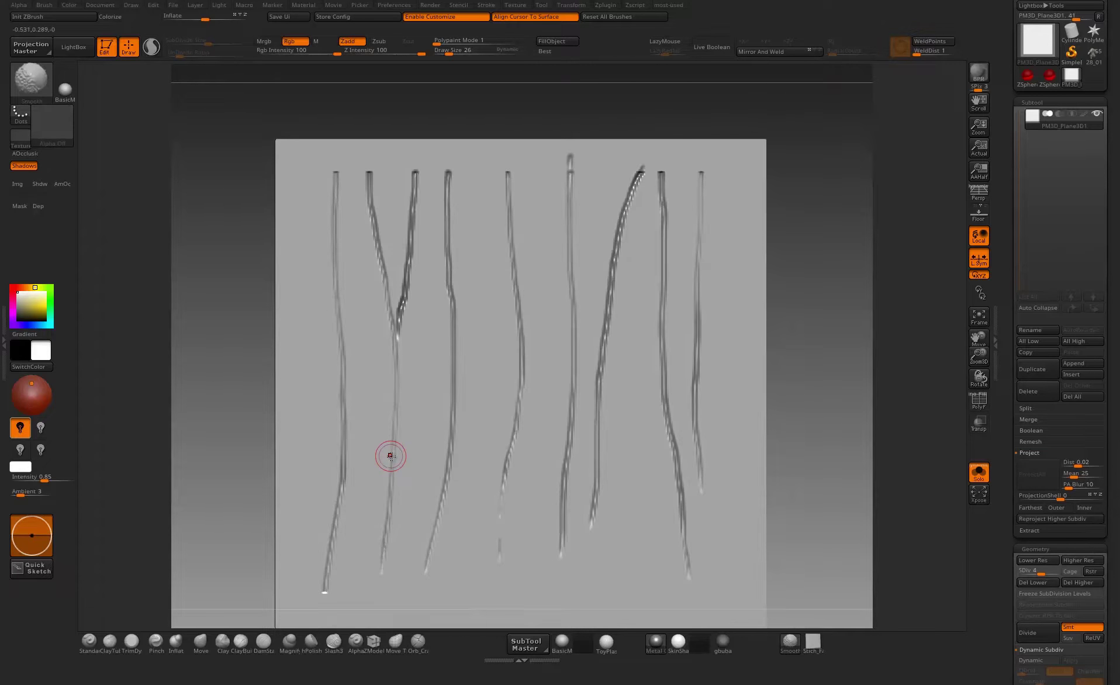
click(224, 641)
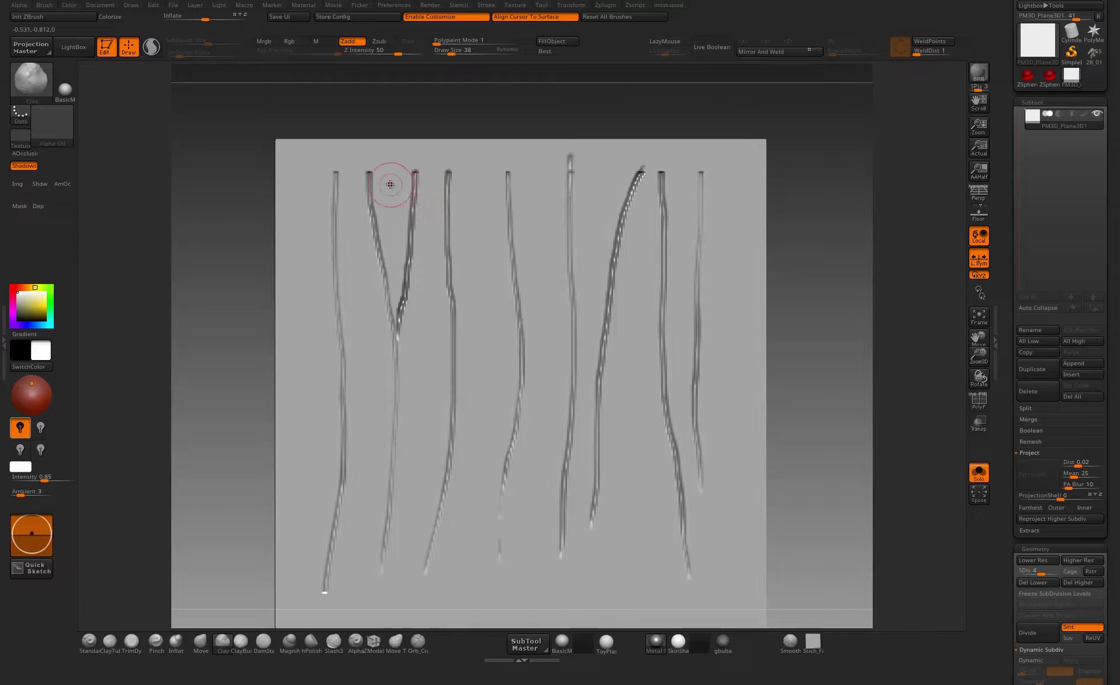
key([)
- Build up four small rounded scales inside the V-shaped gap between the second and third cracks
drag(387, 179, 384, 180)
click(397, 201)
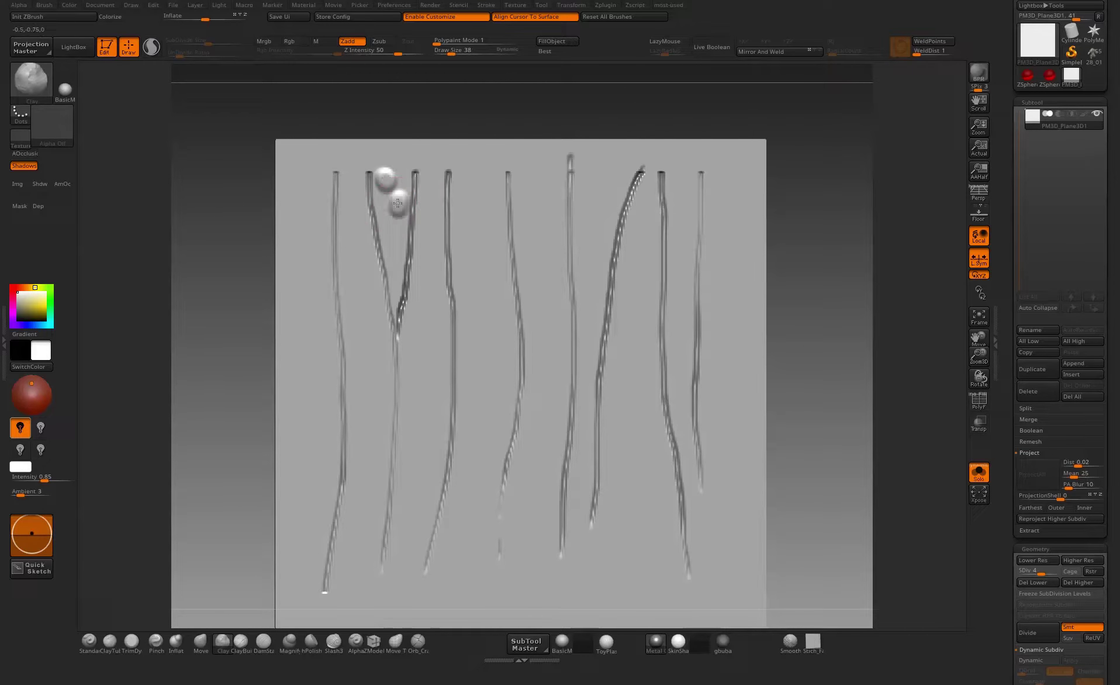
click(381, 206)
click(394, 238)
drag(394, 238, 392, 251)
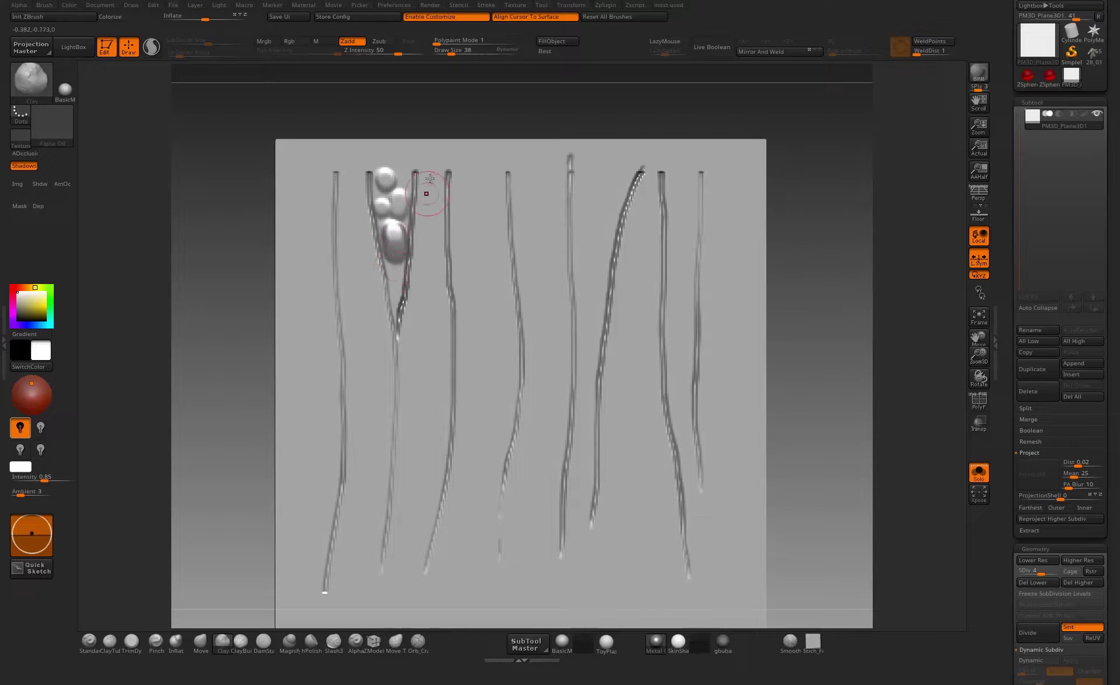
- Try filling the upper part of the gaps on both sides of the V with rounded scales of mixed sizes
drag(429, 179, 433, 265)
click(352, 182)
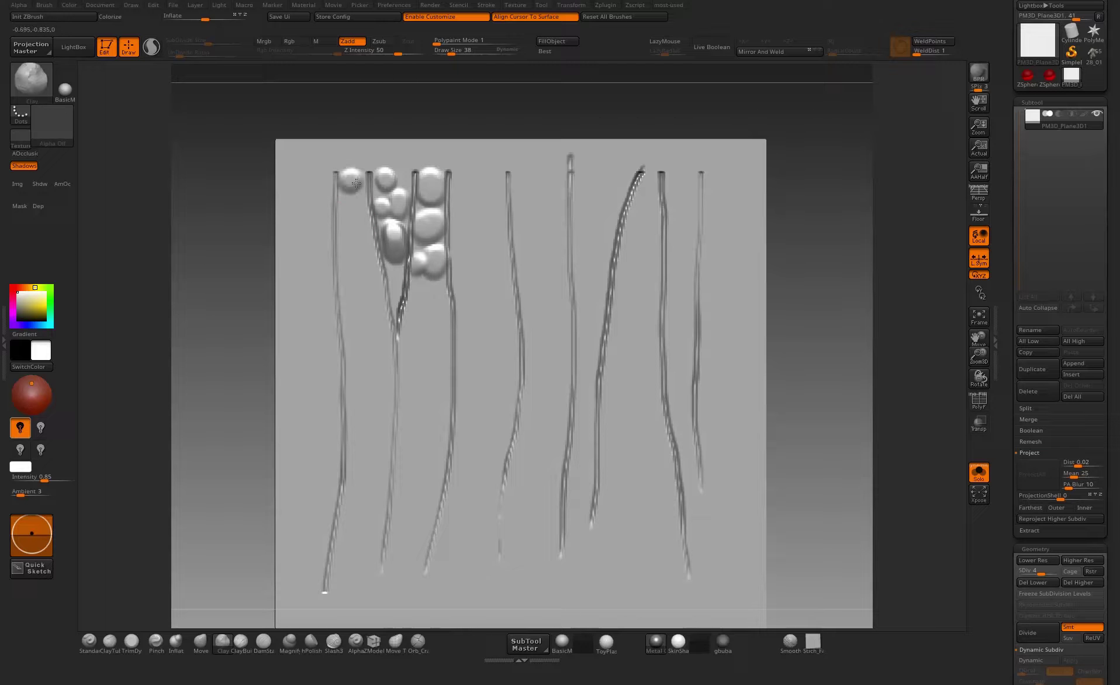
drag(356, 183, 353, 196)
mouse_move(354, 240)
mouse_down()
mouse_move(362, 232)
mouse_move(368, 307)
mouse_move(383, 313)
mouse_move(390, 297)
mouse_move(422, 291)
mouse_up()
mouse_move(437, 306)
mouse_down()
mouse_move(438, 325)
mouse_move(354, 333)
mouse_move(353, 320)
mouse_move(378, 354)
mouse_up()
- Try continuing the first column of scales downward, with small scales along its inner crack
click(355, 381)
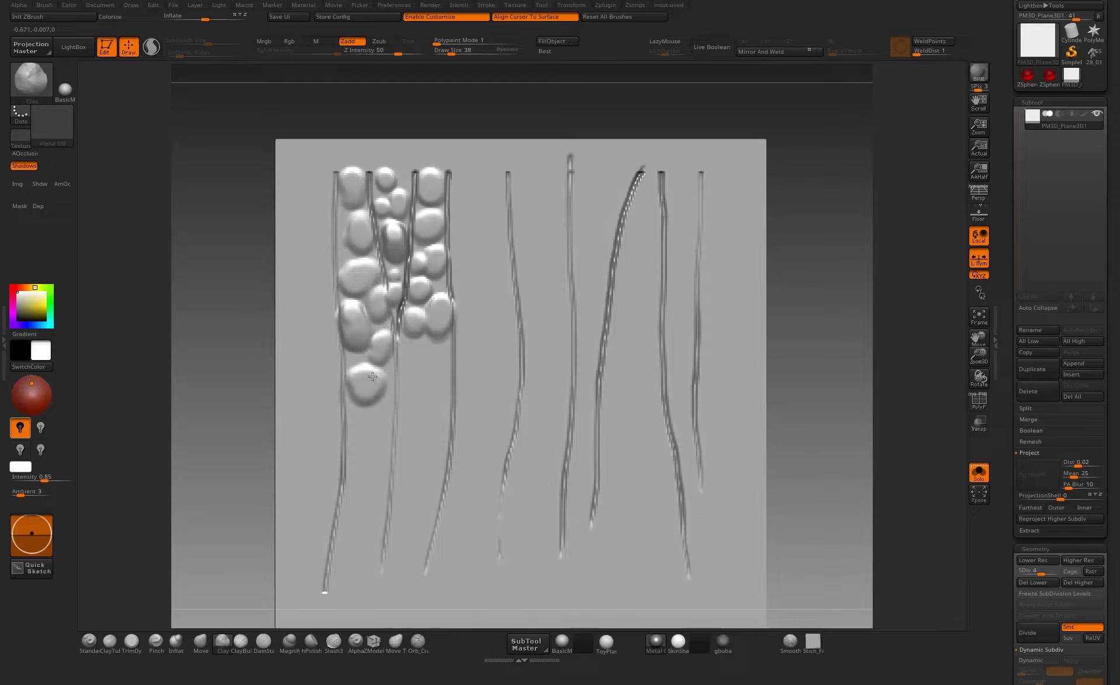
click(367, 427)
click(365, 478)
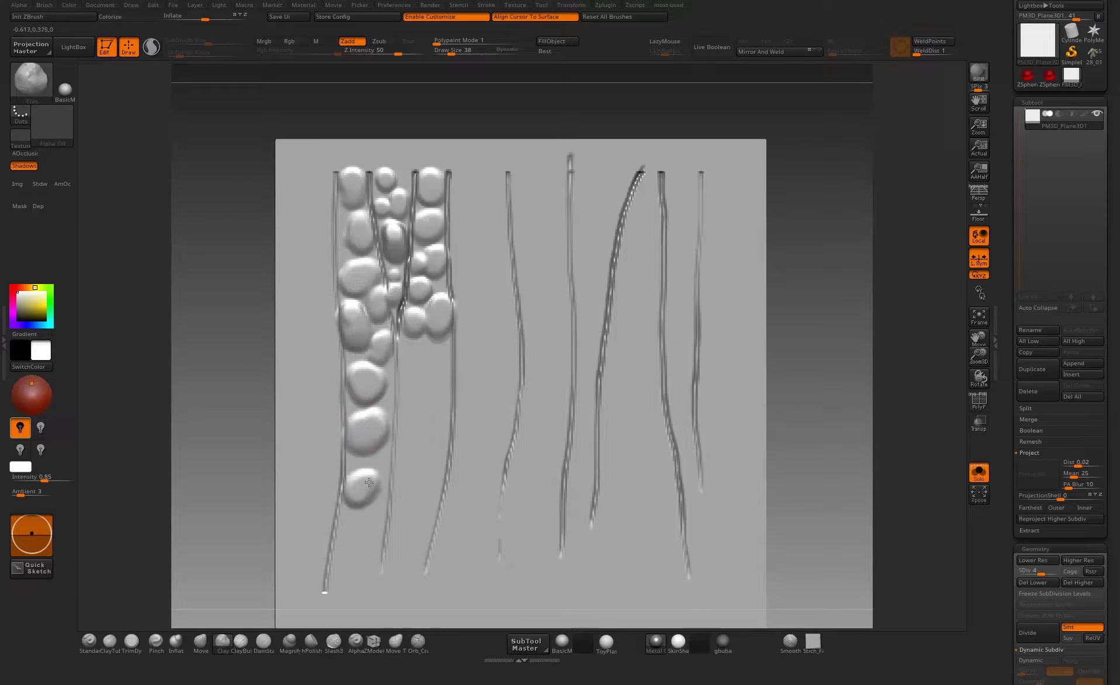
click(388, 396)
click(388, 372)
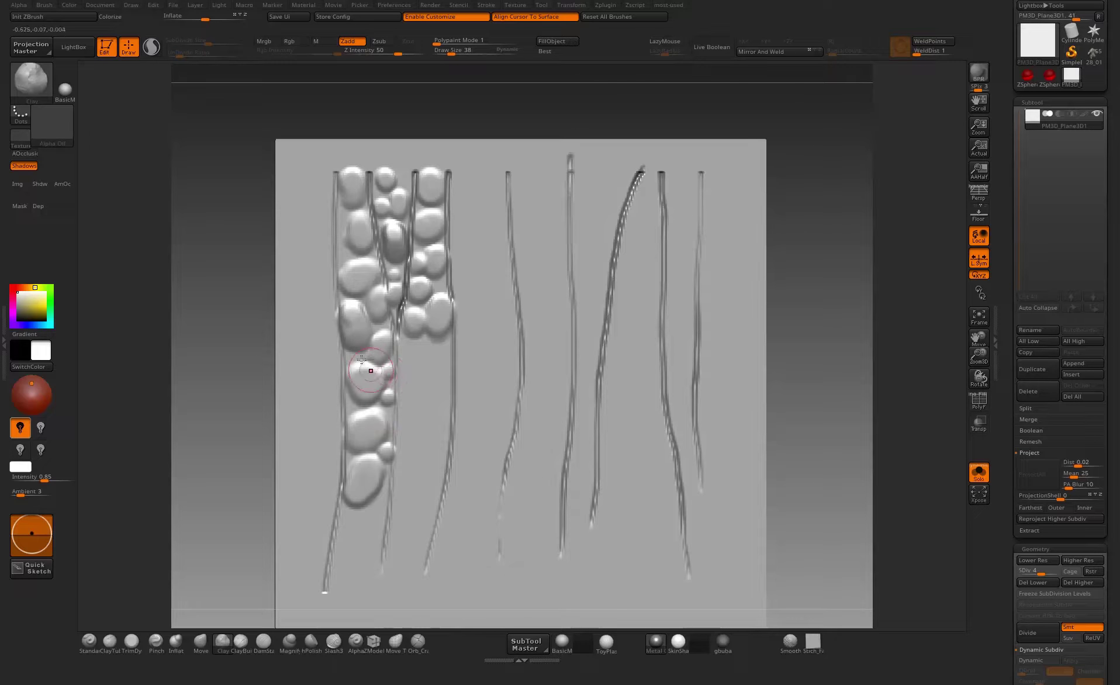
- Try filling the second column down to the lower crack ends and finishing the bottom of the first column with scales
click(415, 347)
click(406, 374)
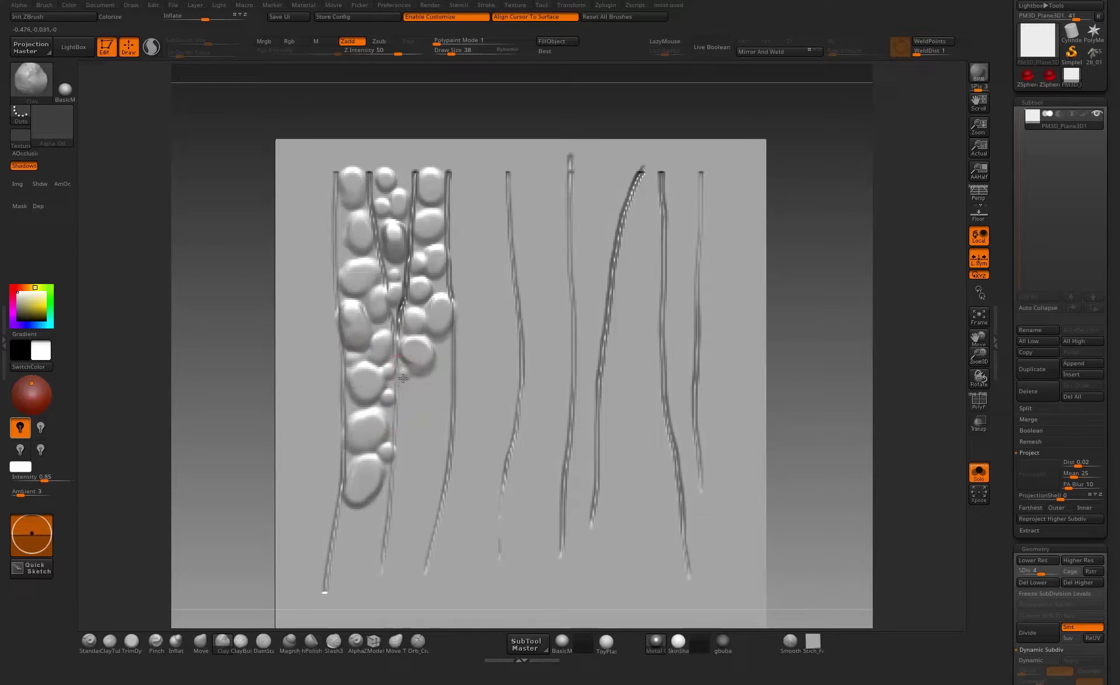
click(415, 398)
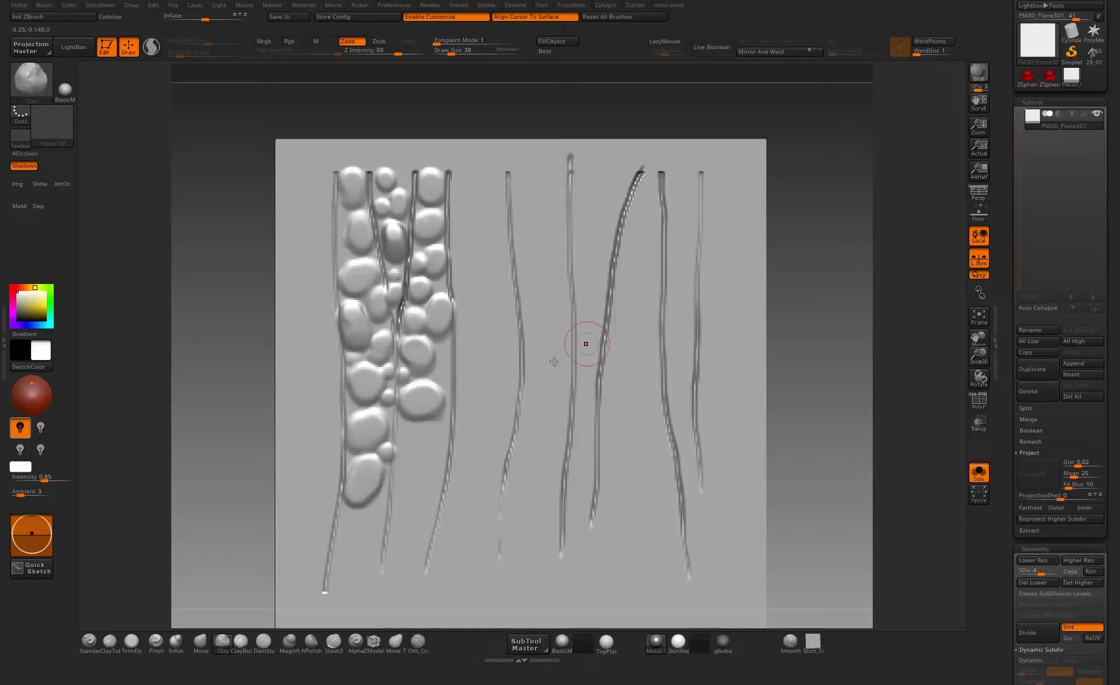
click(443, 349)
click(440, 370)
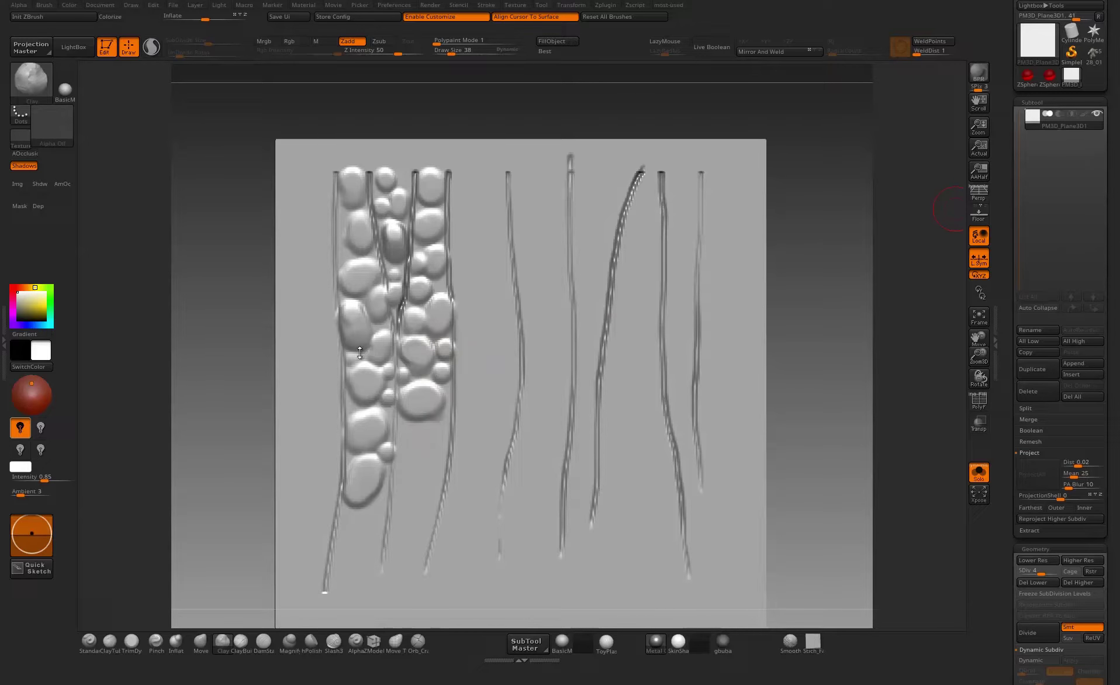
click(440, 435)
click(411, 455)
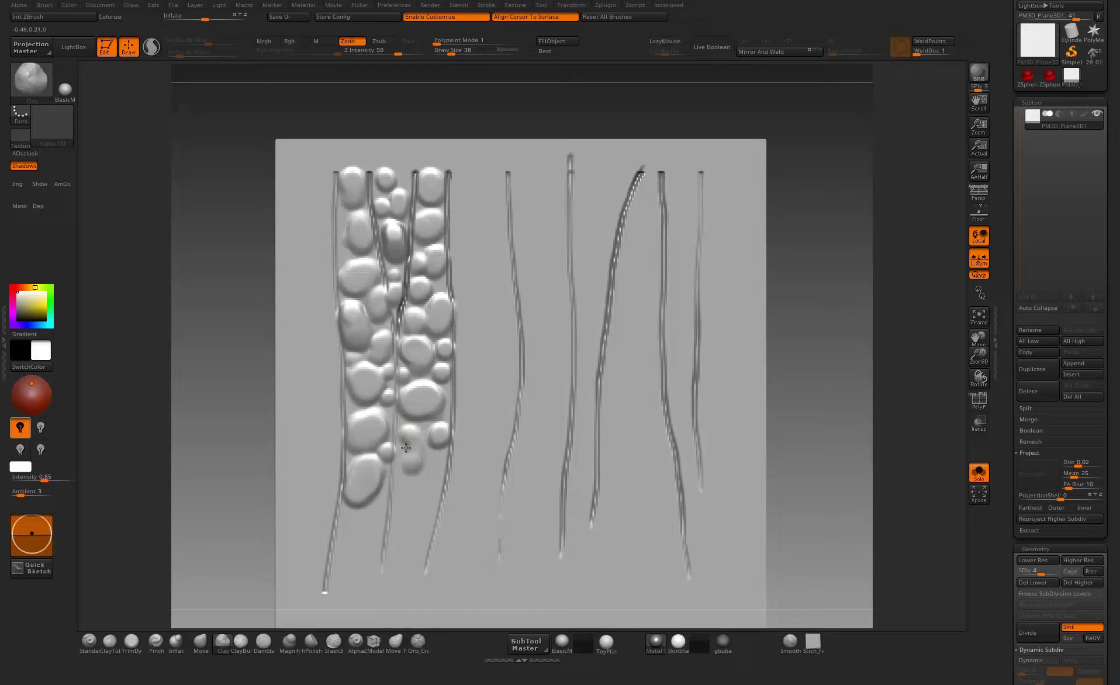
mouse_move(420, 442)
mouse_down()
mouse_move(438, 472)
mouse_move(409, 513)
mouse_up()
click(408, 513)
click(433, 496)
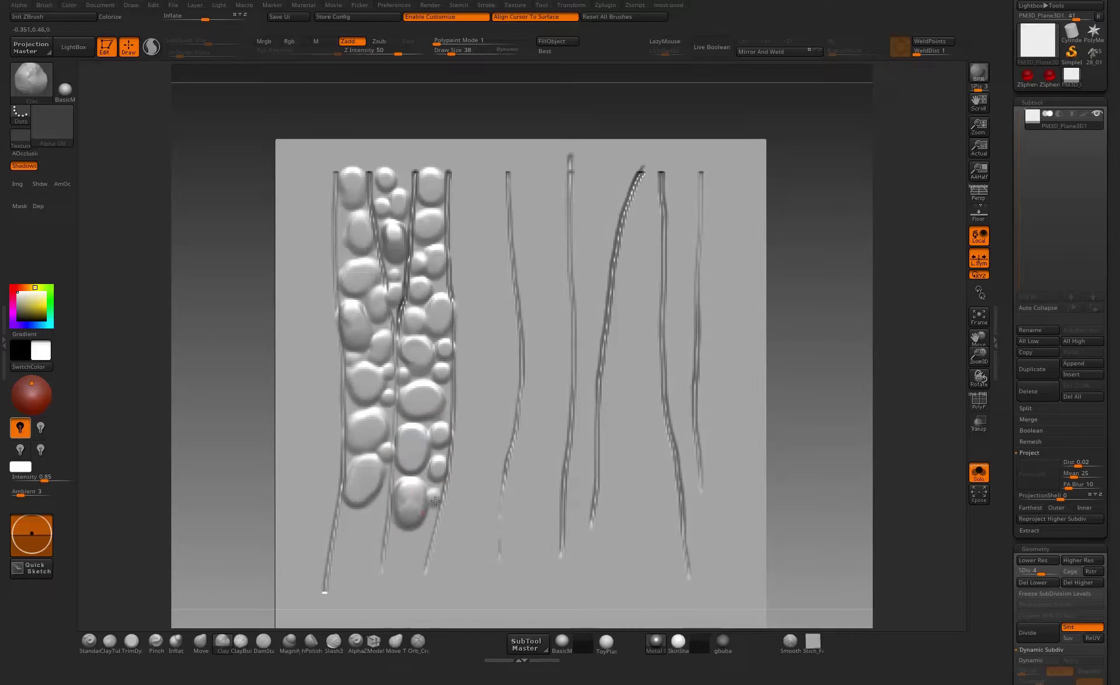
click(427, 527)
mouse_move(373, 530)
mouse_down()
mouse_move(377, 518)
mouse_move(349, 524)
mouse_move(349, 543)
mouse_move(369, 553)
mouse_up()
click(384, 497)
- Try starting a column of larger scales right of the fourth crack with the draw size raised to 50
click(465, 186)
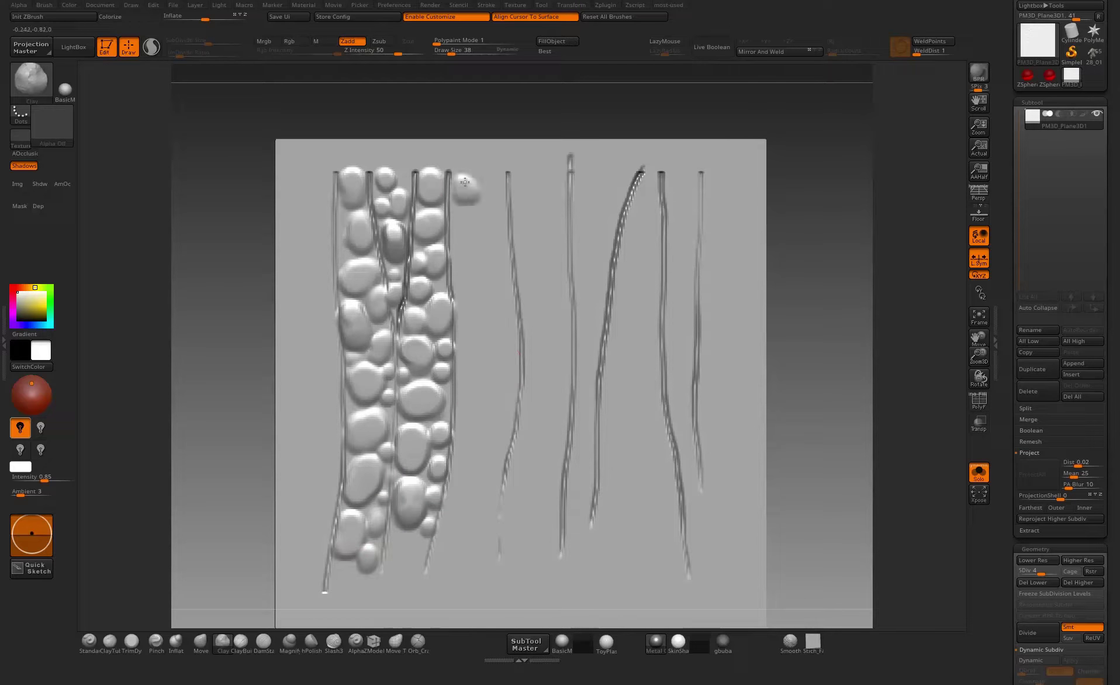
key(])
mouse_move(472, 194)
mouse_down()
mouse_move(470, 185)
mouse_move(470, 198)
mouse_up()
click(494, 206)
click(468, 244)
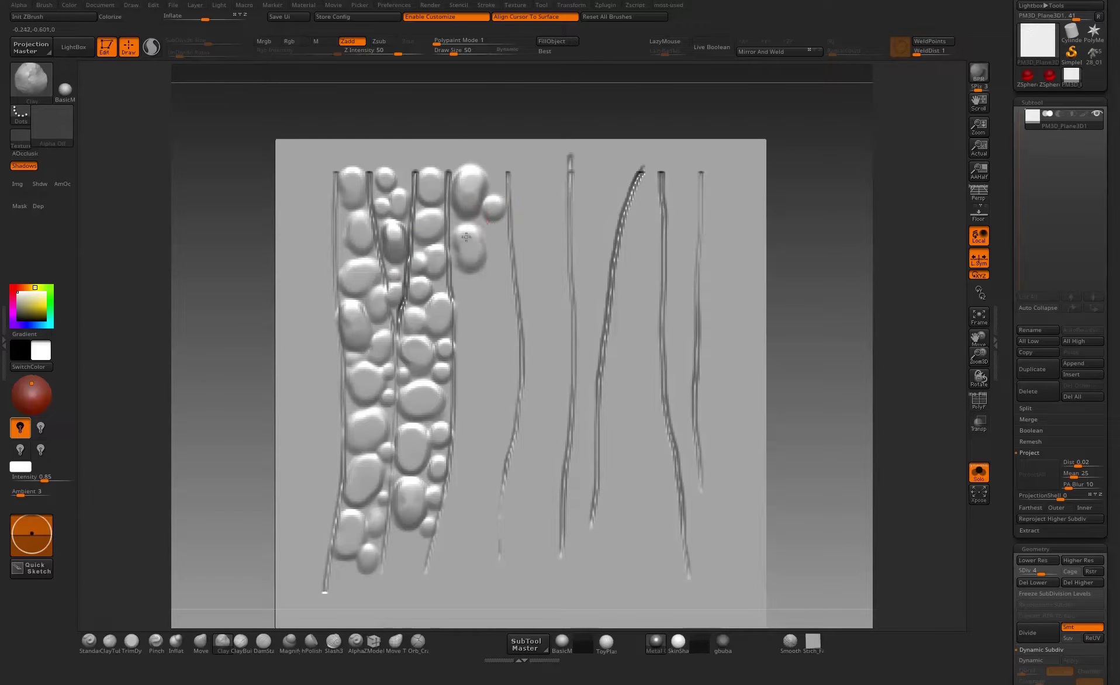
- Undo the clay strokes back to the four scales inside the V-shaped gap
mouse_move(217, 400)
alt+mouse_down()
mouse_move(223, 178)
mouse_move(326, 278)
alt+mouse_up()
key(f)
key(ctrl)
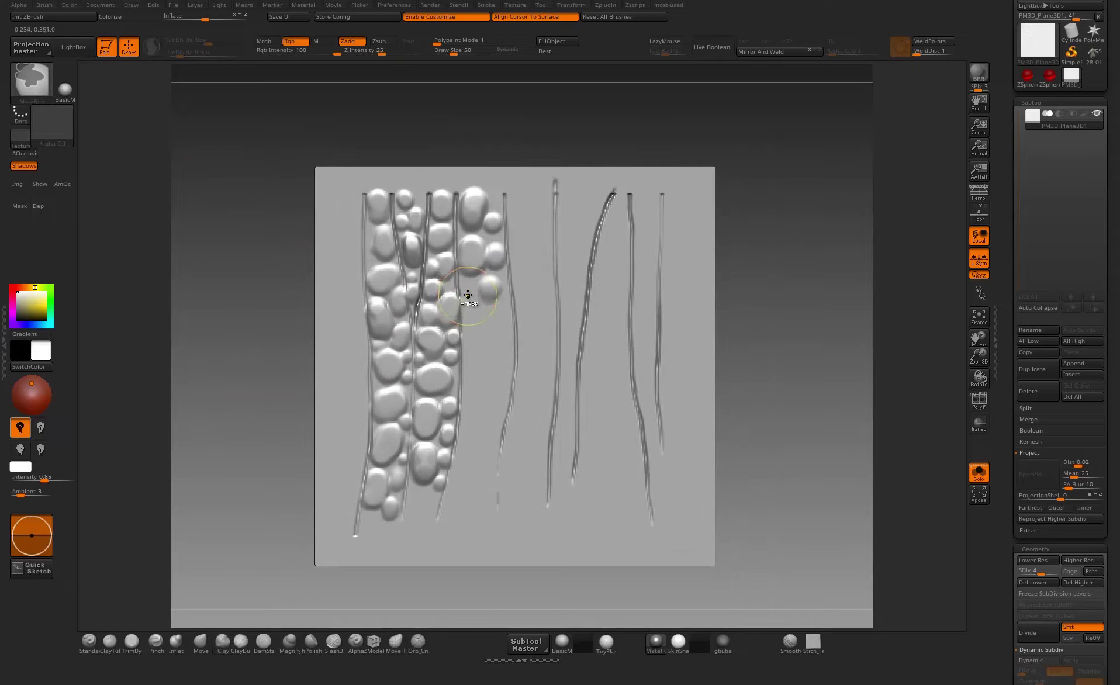
key(ctrl+z)
key(ctrl+z)
key(ctrl+z)
key(ctrl+z)
key(ctrl+z)
key(ctrl+z)
key(ctrl+z)
key(ctrl+z)
key(ctrl+z)
key(ctrl+z)
key(ctrl+z)
key(ctrl+z)
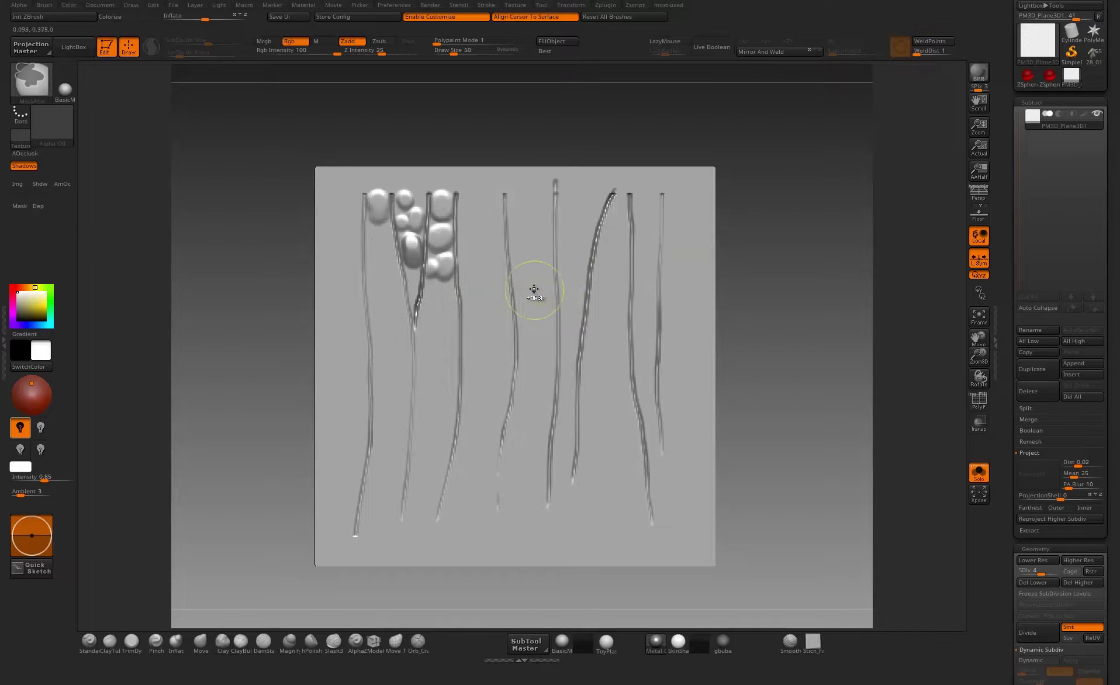
key(ctrl+z)
mouse_move(295, 310)
alt+mouse_down()
mouse_move(312, 267)
mouse_move(344, 280)
alt+mouse_up()
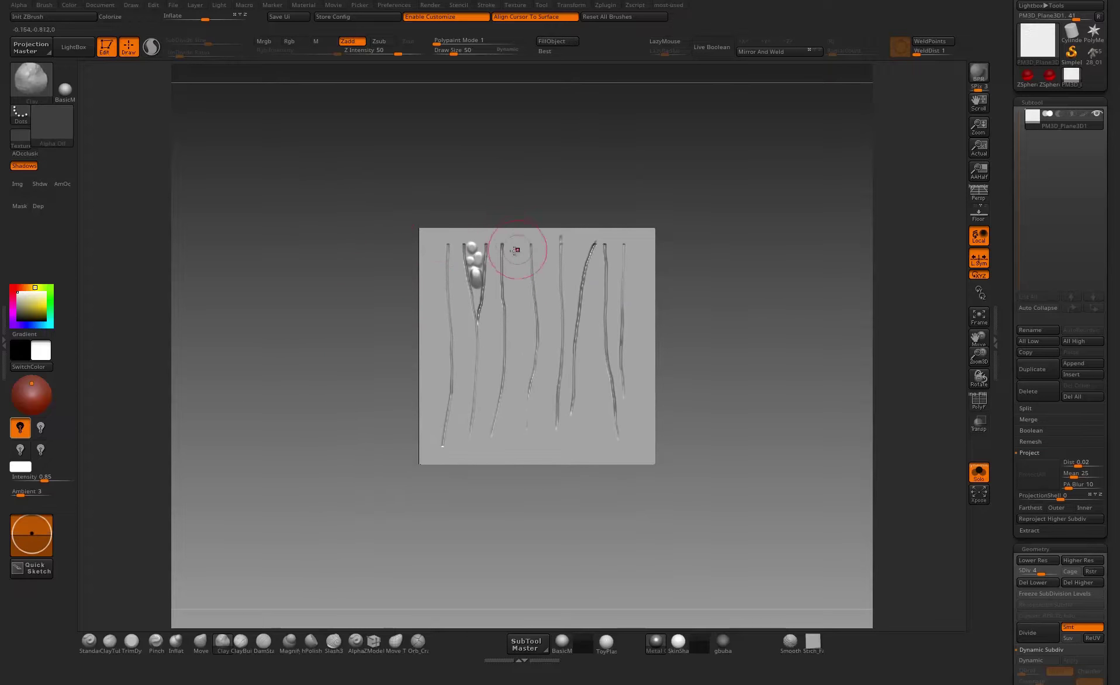
click(494, 249)
click(501, 284)
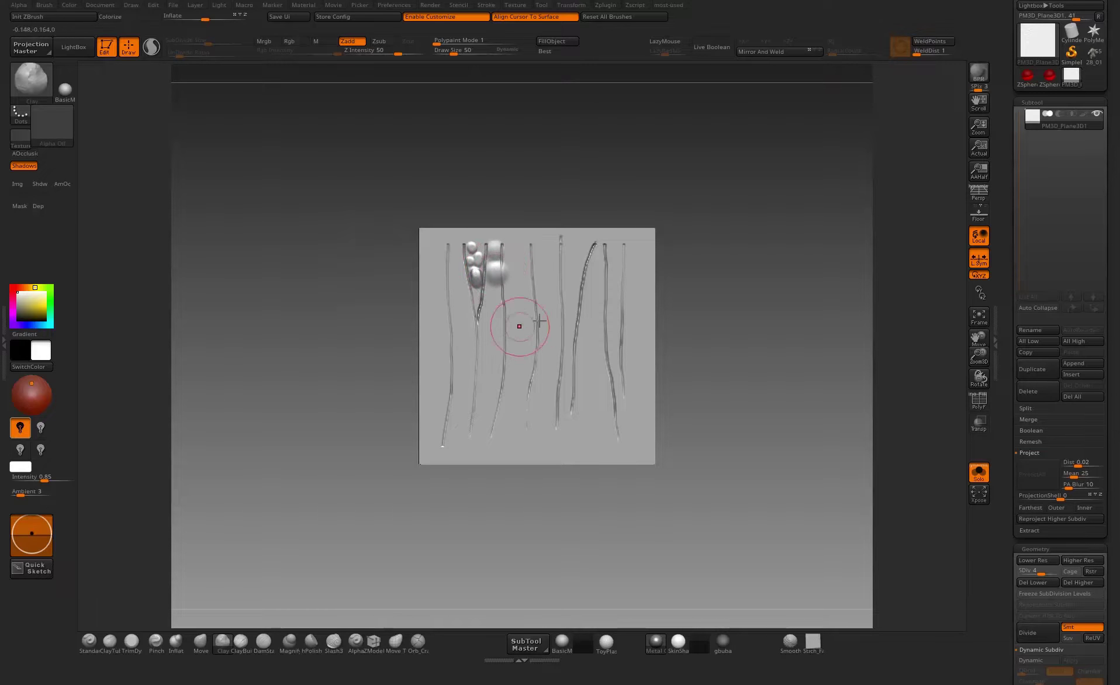
key(ctrl+z)
- Turn on perspective and reduce the Clay brush draw size to 22
key(p)
key(bracketleft)
key(bracketleft)
key(bracketleft)
- Fill the first two columns with rounded scales over their full length and the upper part of the column right of the fourth crack
drag(495, 261, 489, 390)
drag(485, 410, 485, 430)
mouse_move(454, 254)
mouse_down()
mouse_move(469, 320)
mouse_move(452, 440)
mouse_up()
mouse_move(512, 268)
mouse_down()
mouse_move(520, 260)
mouse_move(515, 310)
mouse_move(529, 326)
mouse_move(508, 351)
mouse_move(515, 366)
mouse_move(506, 343)
mouse_up()
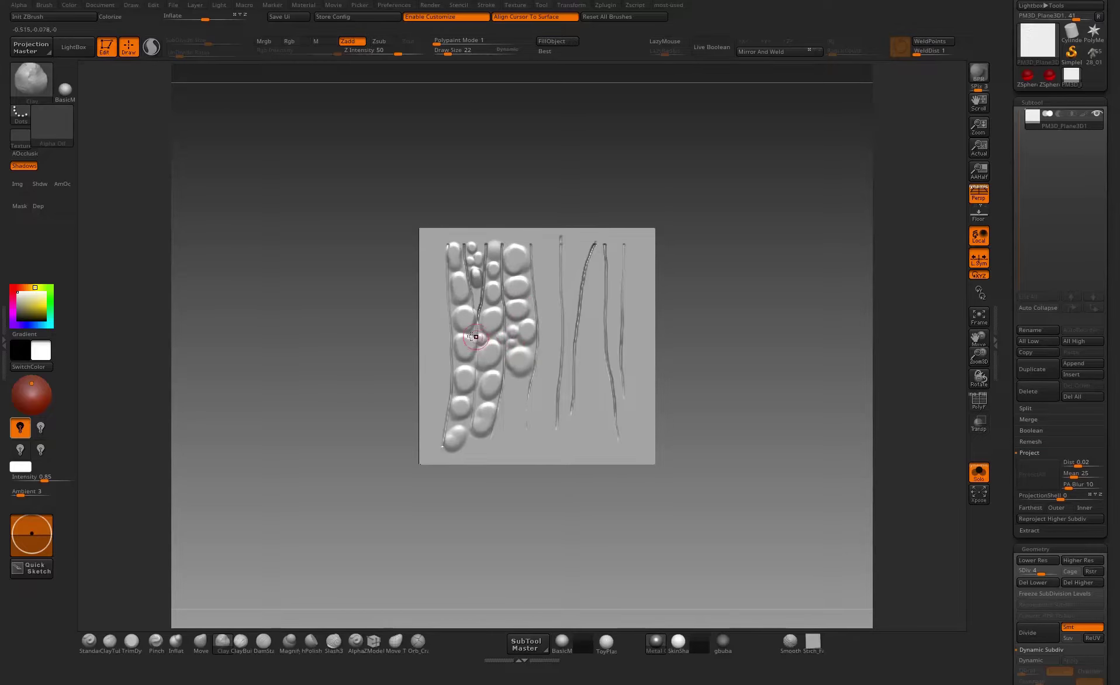
- Add small filler scales along the outer left crack and in the spaces between the larger scales of the first two columns
click(452, 307)
click(446, 276)
click(456, 362)
click(474, 362)
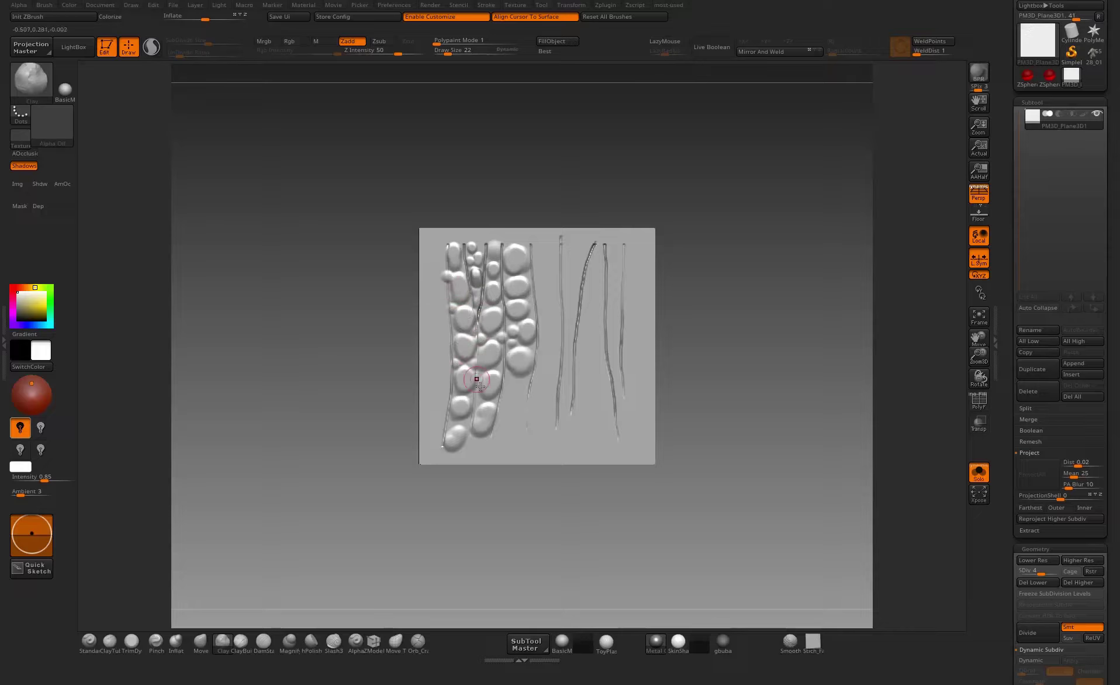
mouse_move(466, 432)
mouse_down()
mouse_move(457, 427)
mouse_move(471, 443)
mouse_up()
- Fill the rest of the third column and the whole length of the next three columns with rounded clay scales
drag(515, 400, 510, 437)
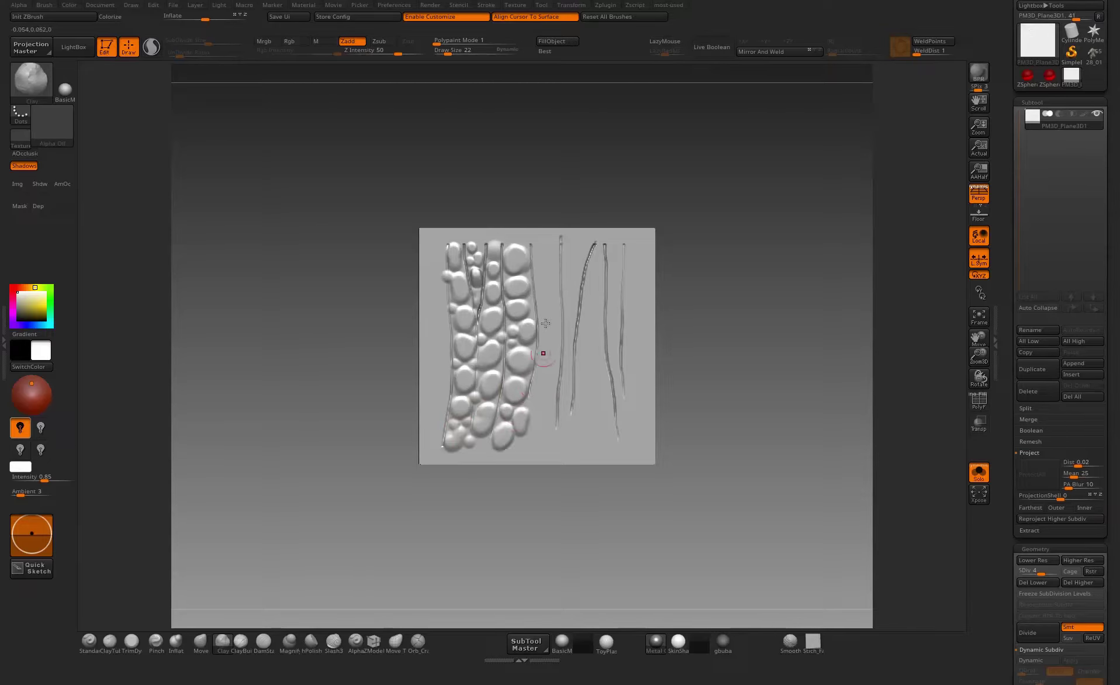
mouse_move(538, 249)
mouse_down()
mouse_move(549, 259)
mouse_move(547, 248)
mouse_move(539, 285)
mouse_move(547, 294)
mouse_move(549, 284)
mouse_move(548, 298)
mouse_move(553, 288)
mouse_move(533, 394)
mouse_move(546, 432)
mouse_move(529, 448)
mouse_up()
key(ctrl+z)
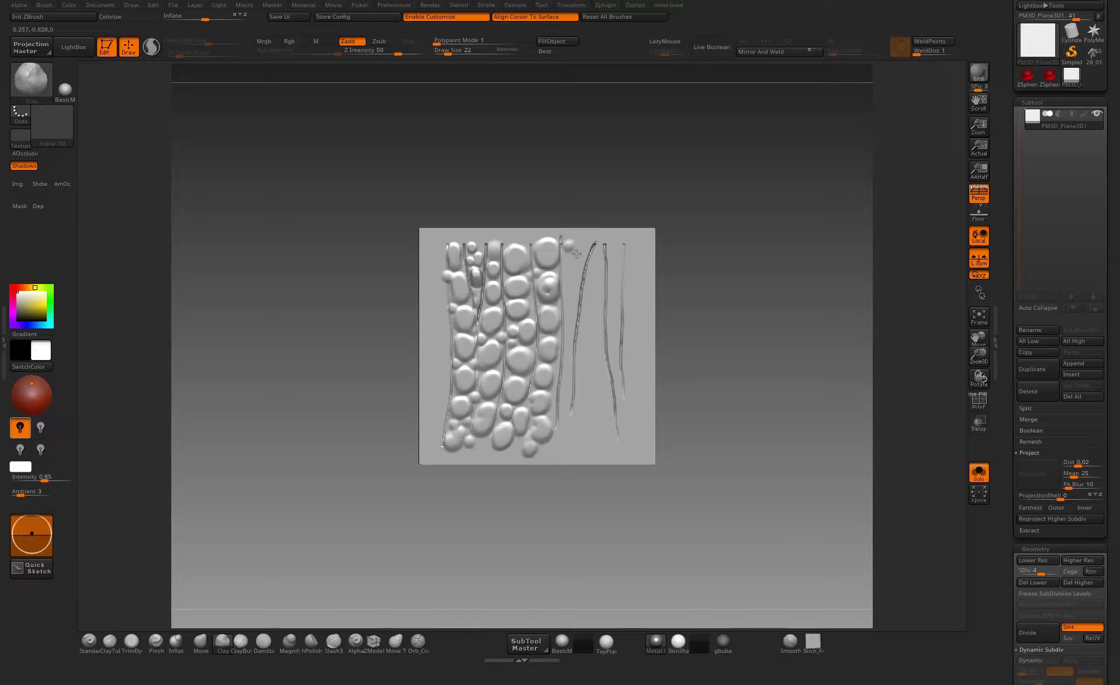
drag(577, 253, 569, 361)
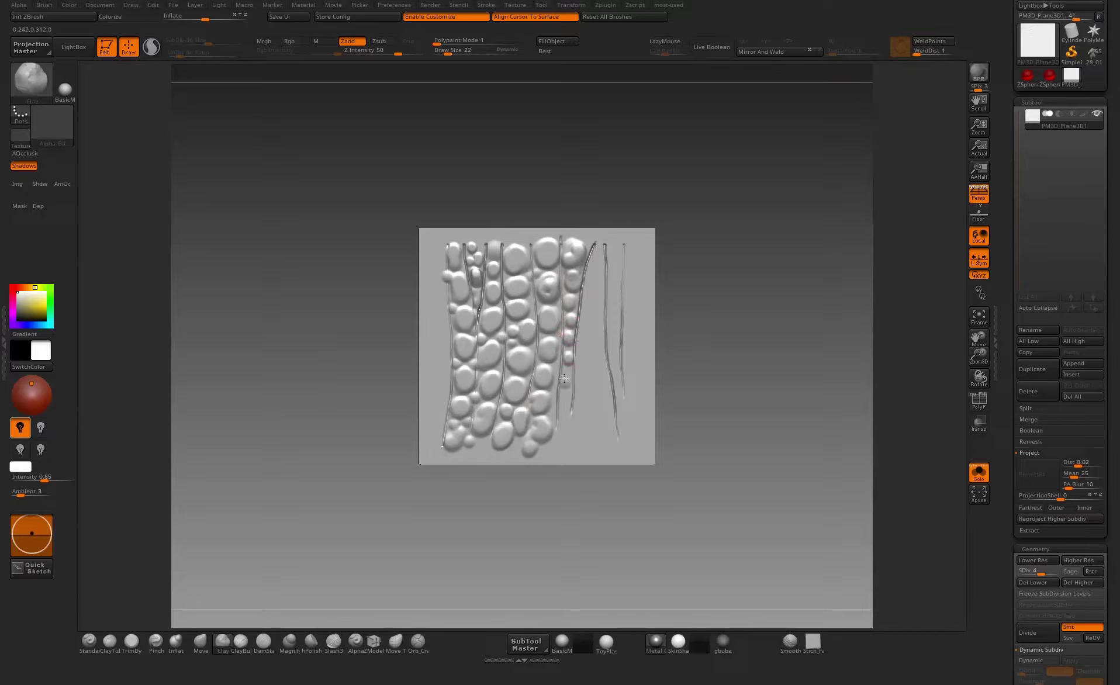
mouse_move(595, 250)
mouse_down()
mouse_move(597, 431)
mouse_move(585, 442)
mouse_up()
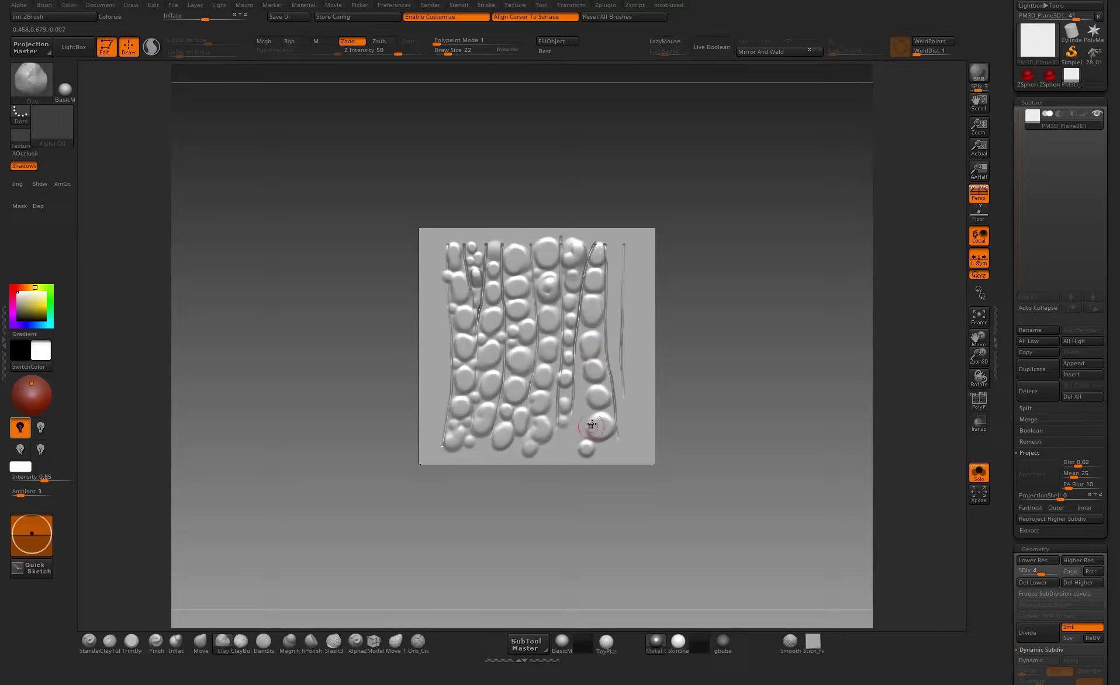
- Carve forking Orb_Cracks grooves between the fifth and sixth columns down to the plane's lower edge
click(418, 641)
alt+drag(546, 554, 556, 520)
mouse_move(574, 308)
mouse_down()
mouse_move(576, 468)
mouse_move(568, 408)
mouse_up()
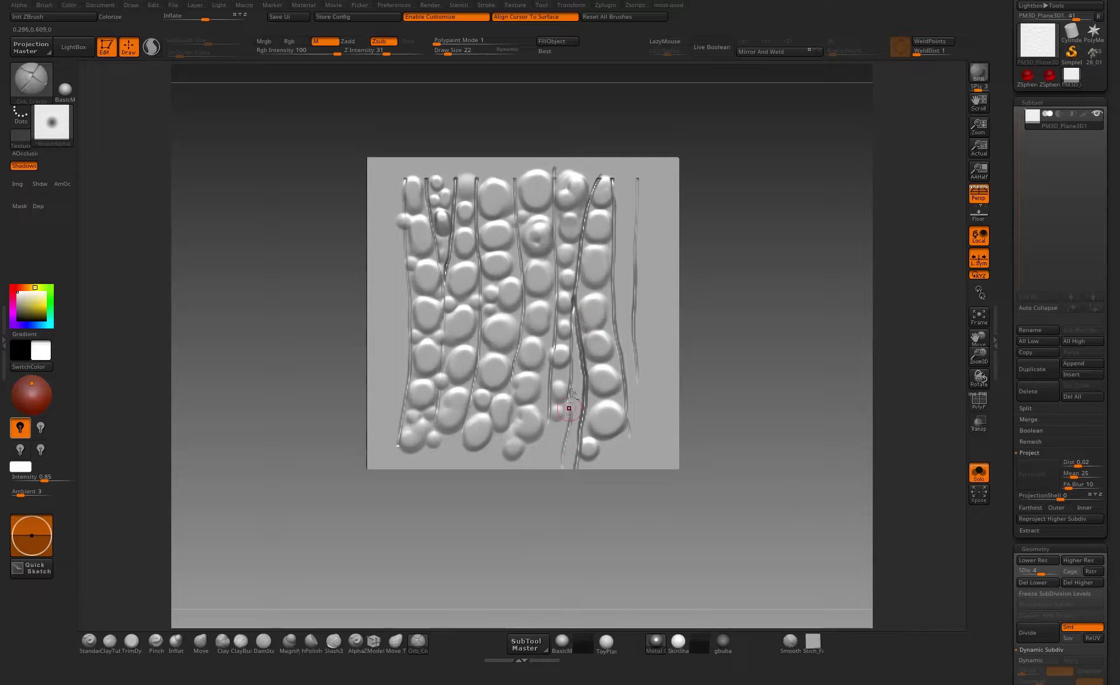
alt+drag(559, 485, 433, 597)
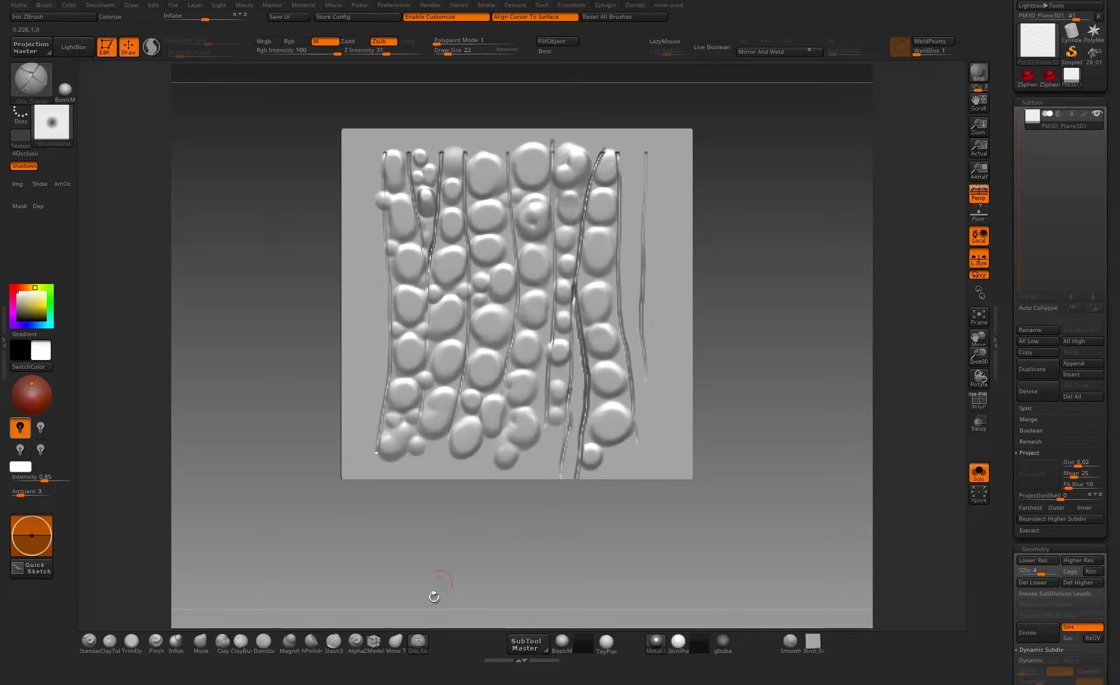
- Add three small Clay brush scales inside the forked crack between the fifth and sixth columns
click(223, 642)
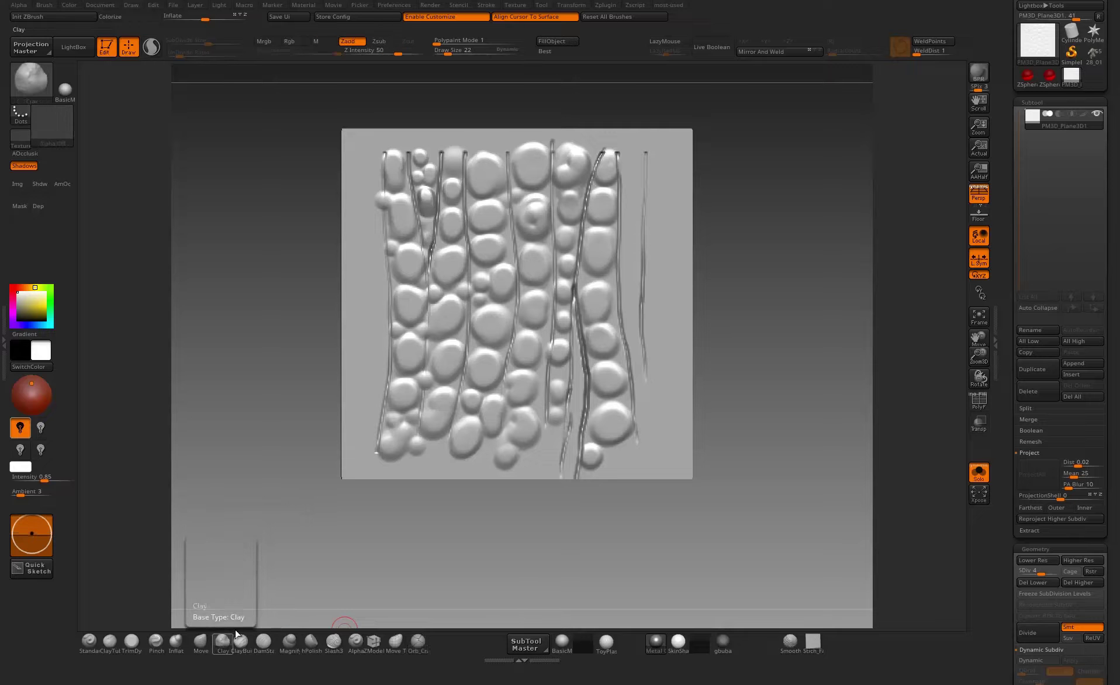
click(577, 369)
click(576, 399)
click(570, 449)
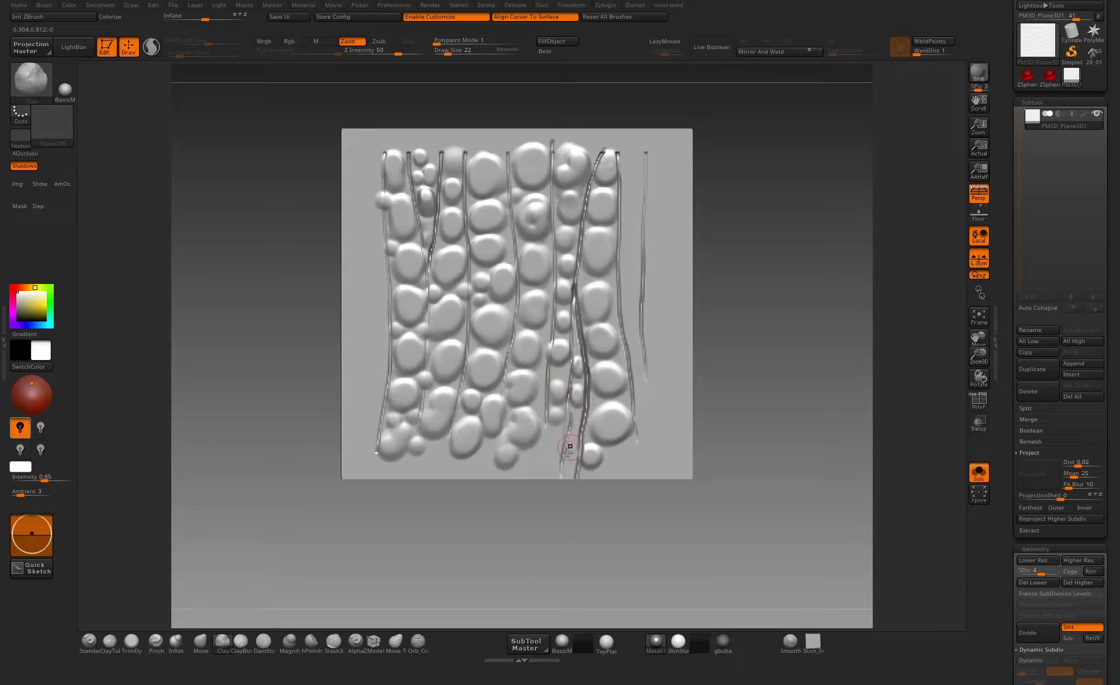
- Fill the last narrow column beside the outer right crack with small rounded scales over its full length
click(633, 160)
click(632, 201)
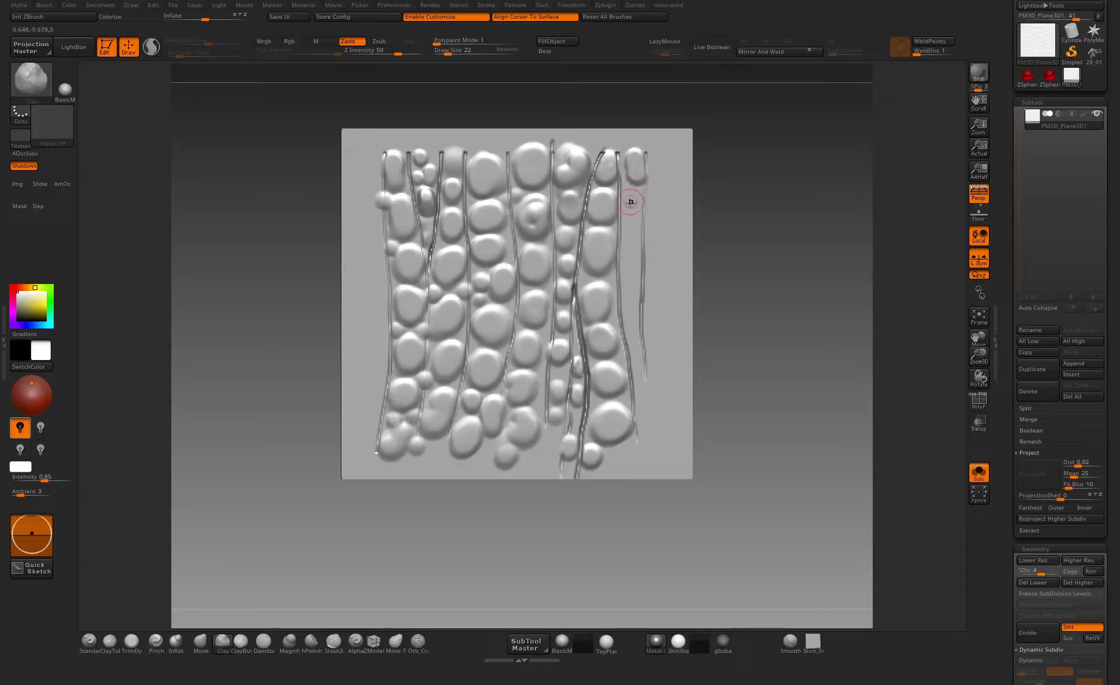
click(629, 240)
drag(632, 234, 637, 352)
click(641, 401)
click(644, 446)
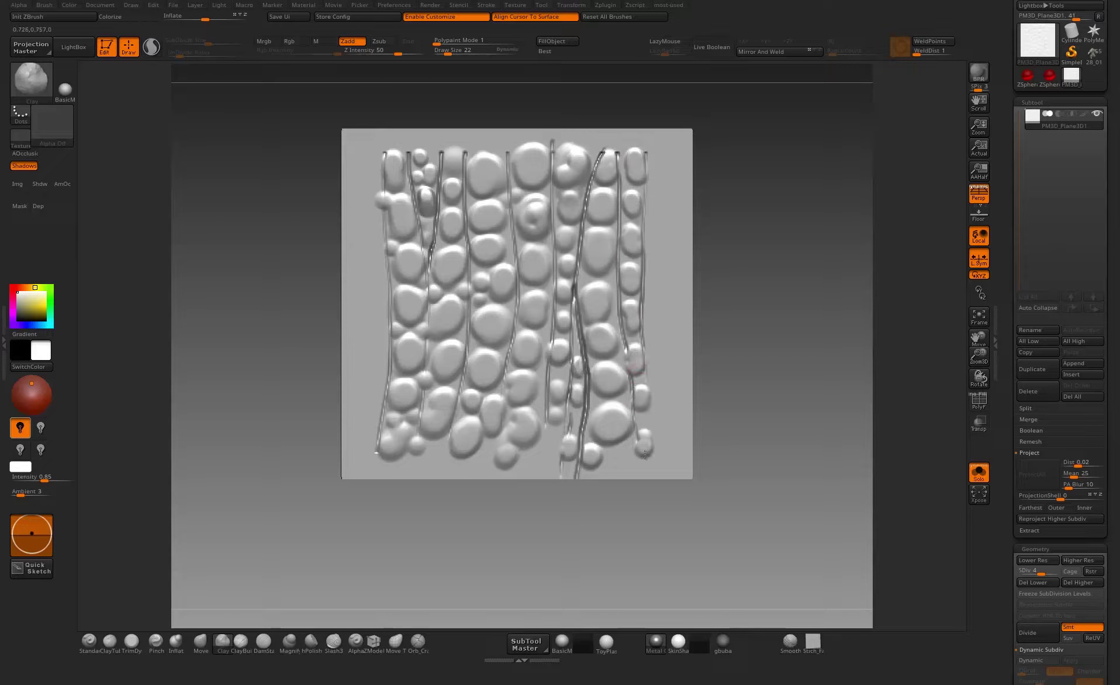
- Outline the top scale of the fifth column with the Orb_Cracks brush and subdivide the plane to level 5
click(418, 641)
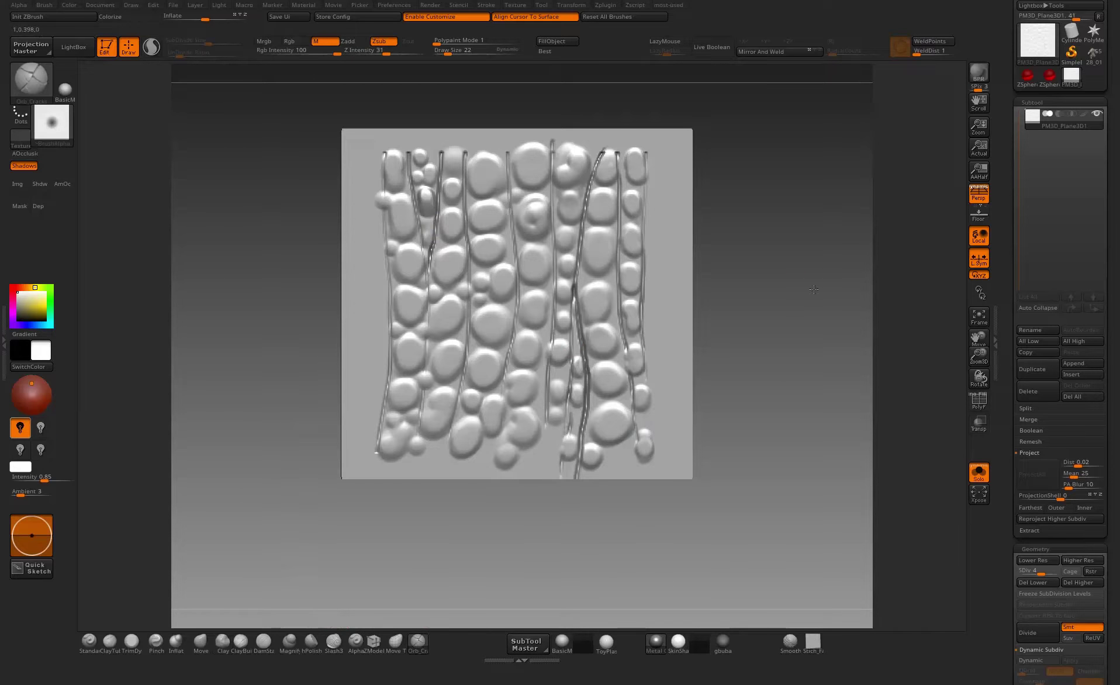
alt+drag(732, 345, 757, 217)
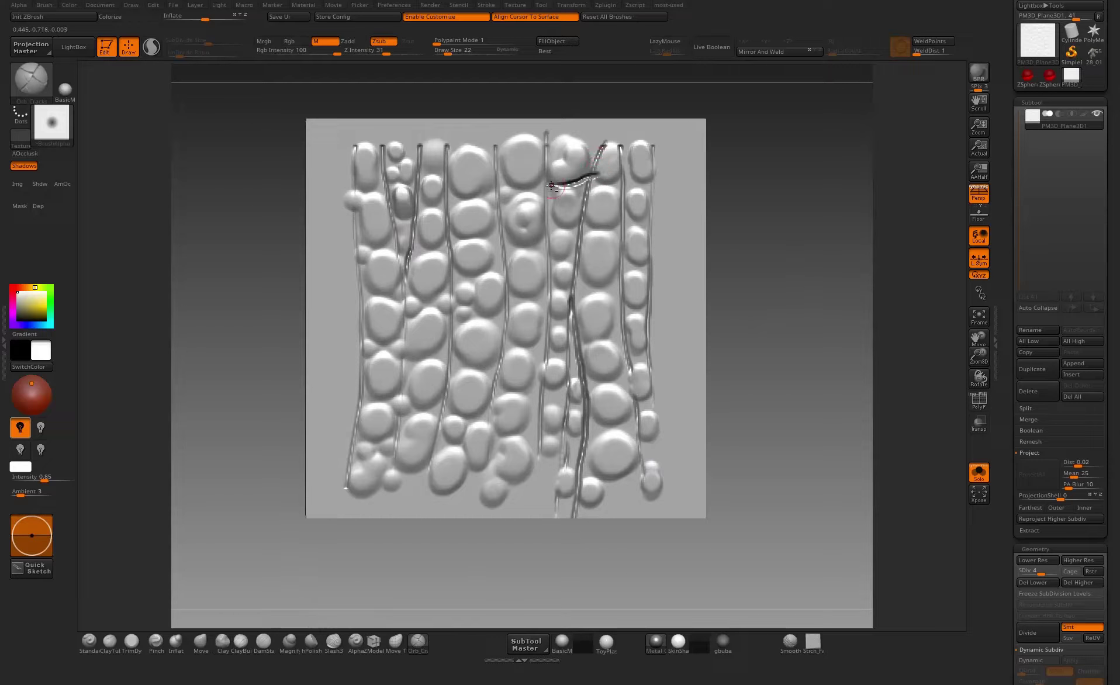
key(ctrl+z)
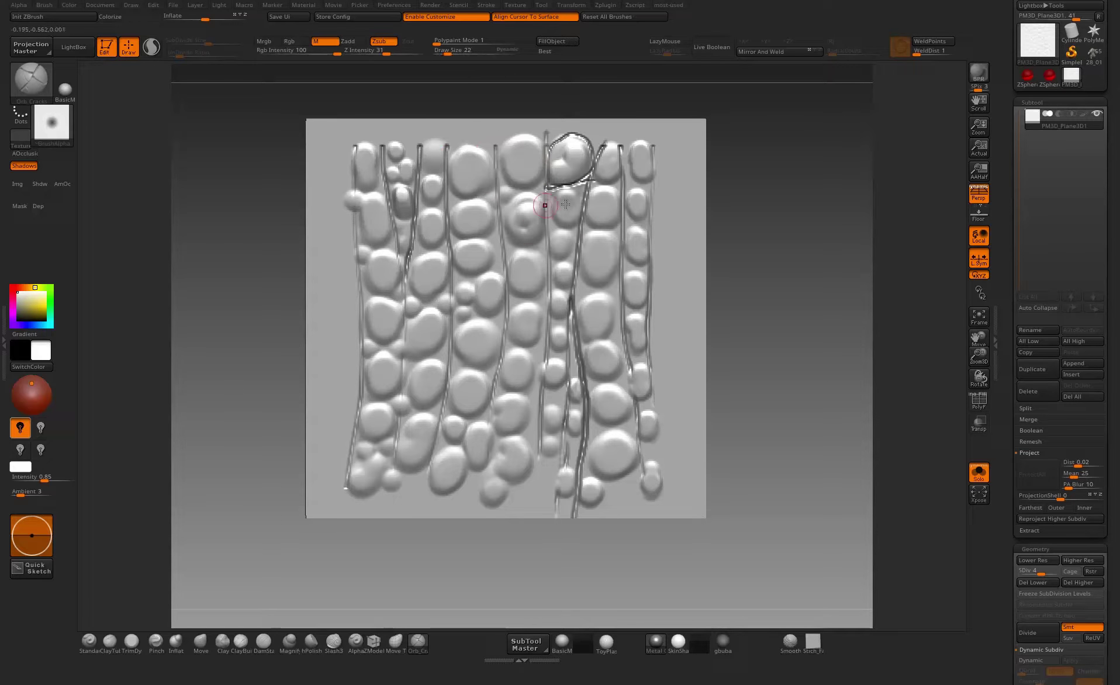
key(ctrl+d)
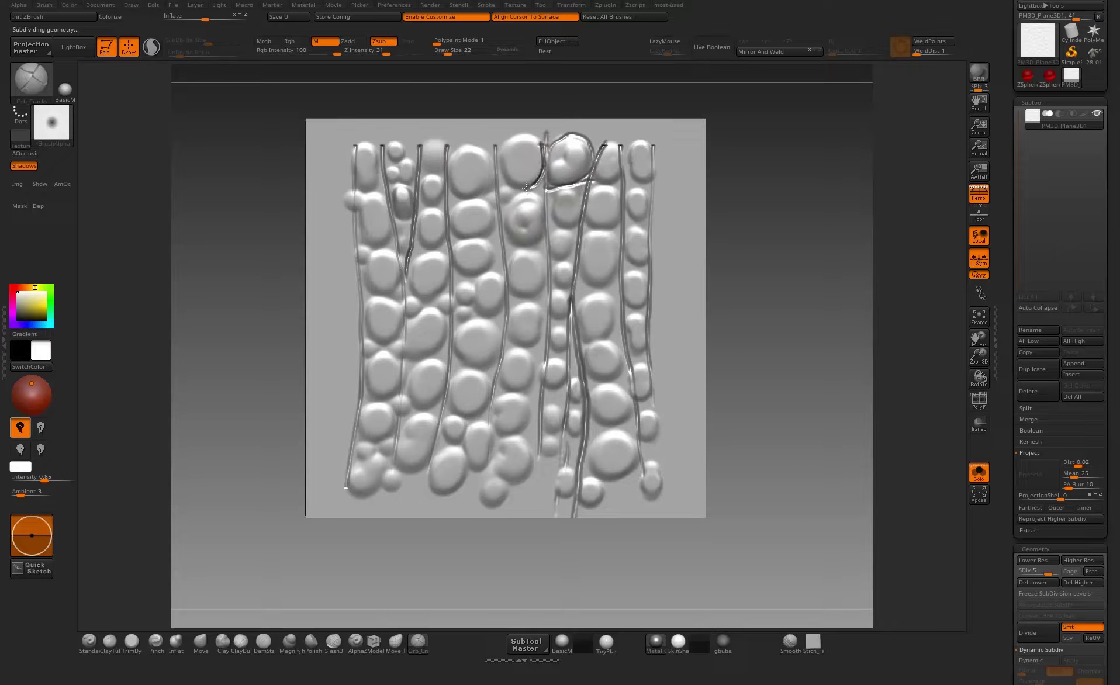
mouse_move(534, 198)
mouse_down()
mouse_move(503, 218)
mouse_move(535, 245)
mouse_move(536, 192)
mouse_up()
mouse_move(505, 264)
mouse_down()
mouse_move(529, 299)
mouse_move(518, 254)
mouse_up()
mouse_move(539, 305)
mouse_down()
mouse_move(539, 348)
mouse_move(514, 306)
mouse_move(548, 288)
mouse_up()
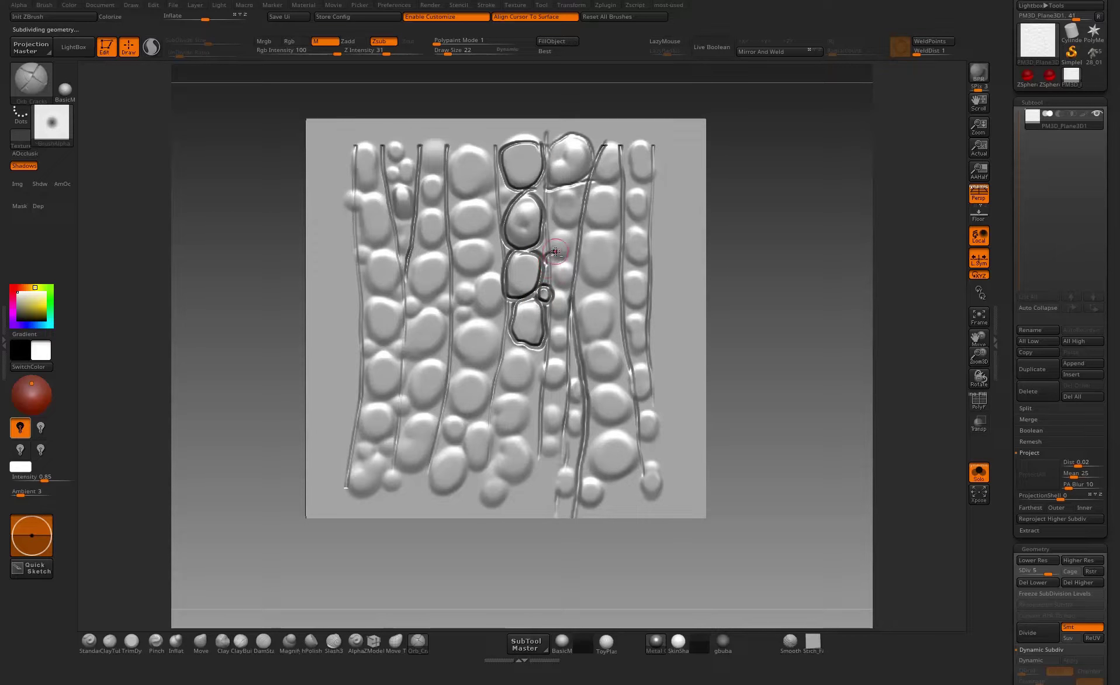
key(ctrl+z)
key(ctrl+z)
key(ctrl+z)
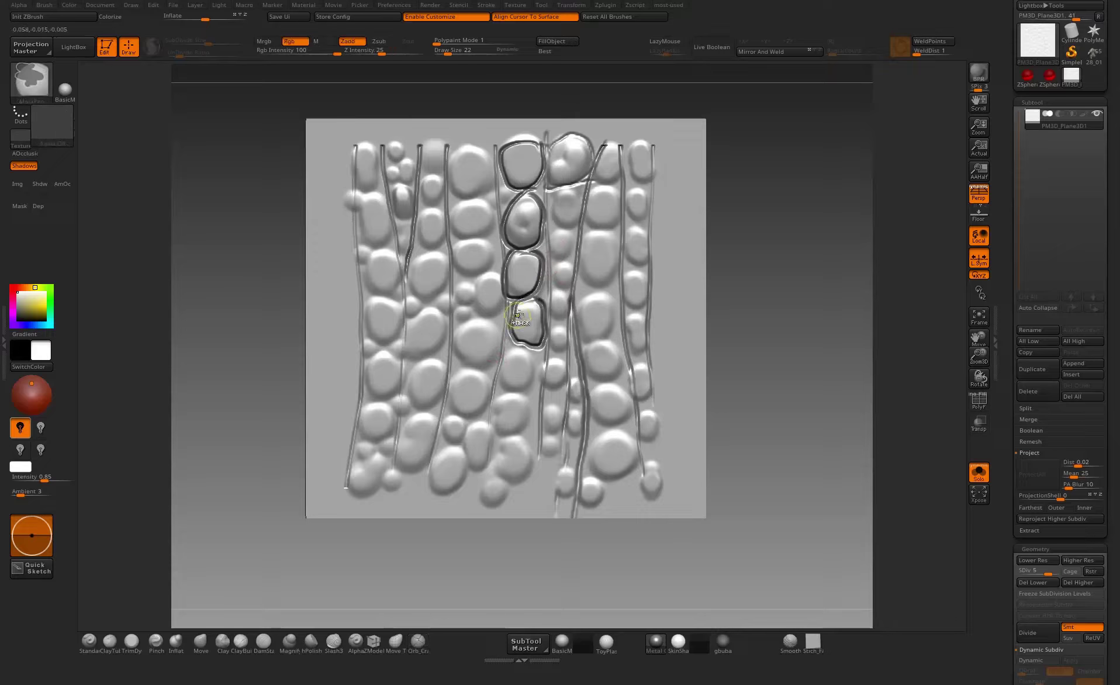
key(ctrl+z)
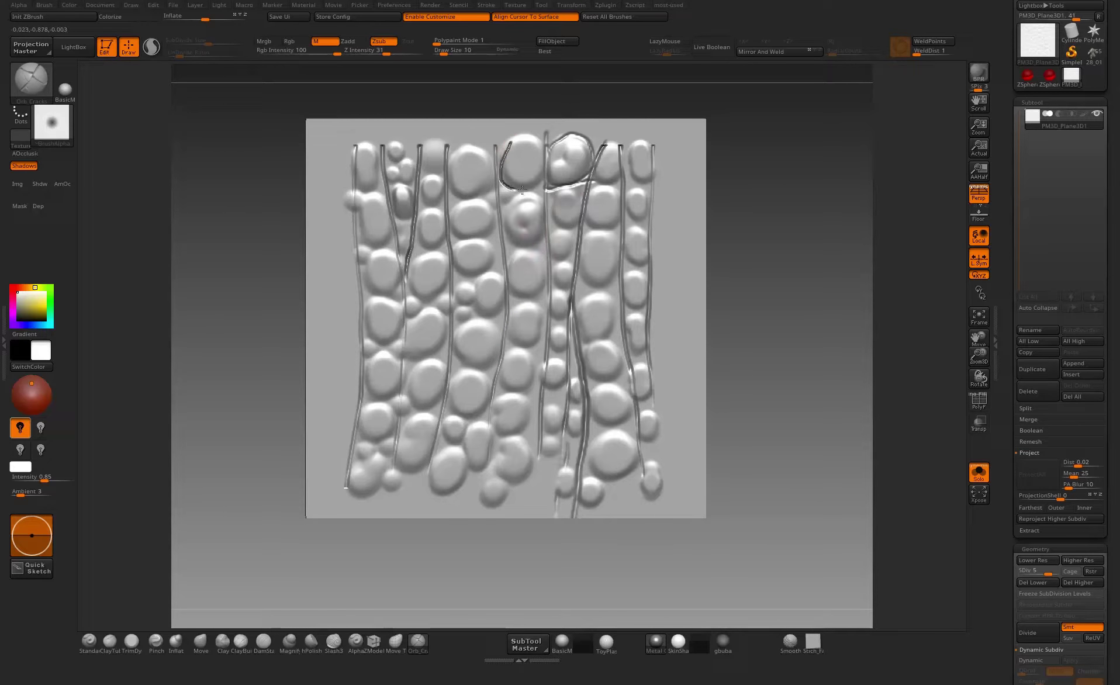
- At draw size 10, outline the top two scales of the fourth column and carve a diagonal crack down to the outer left crack
drag(522, 138, 503, 222)
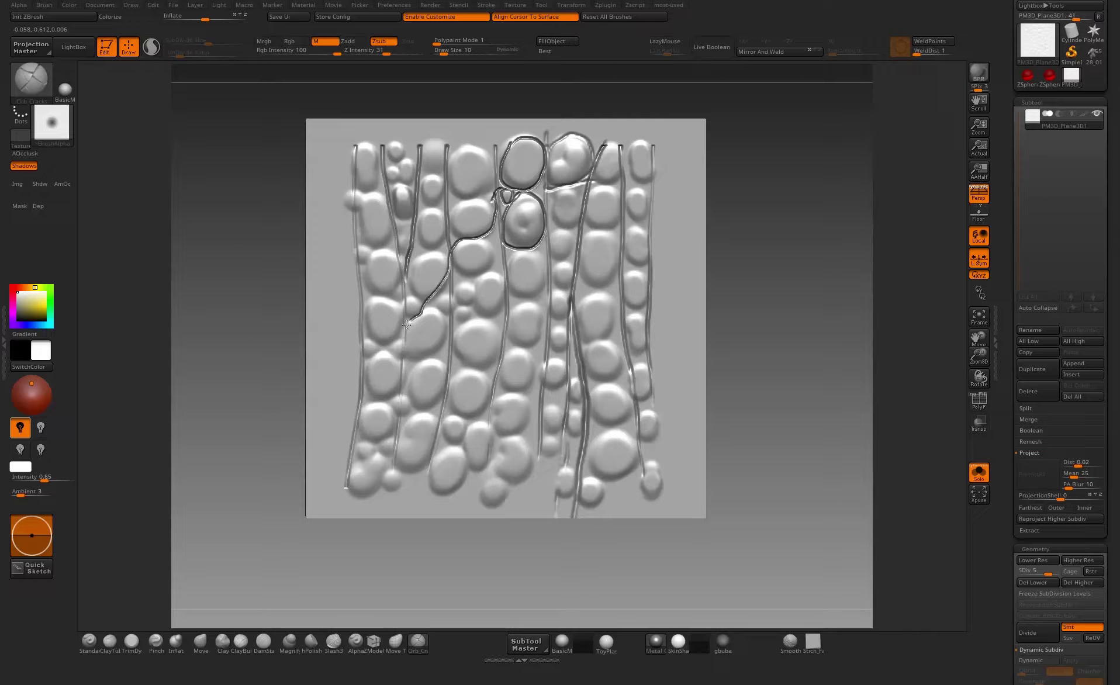
drag(378, 345, 363, 358)
drag(408, 410, 408, 419)
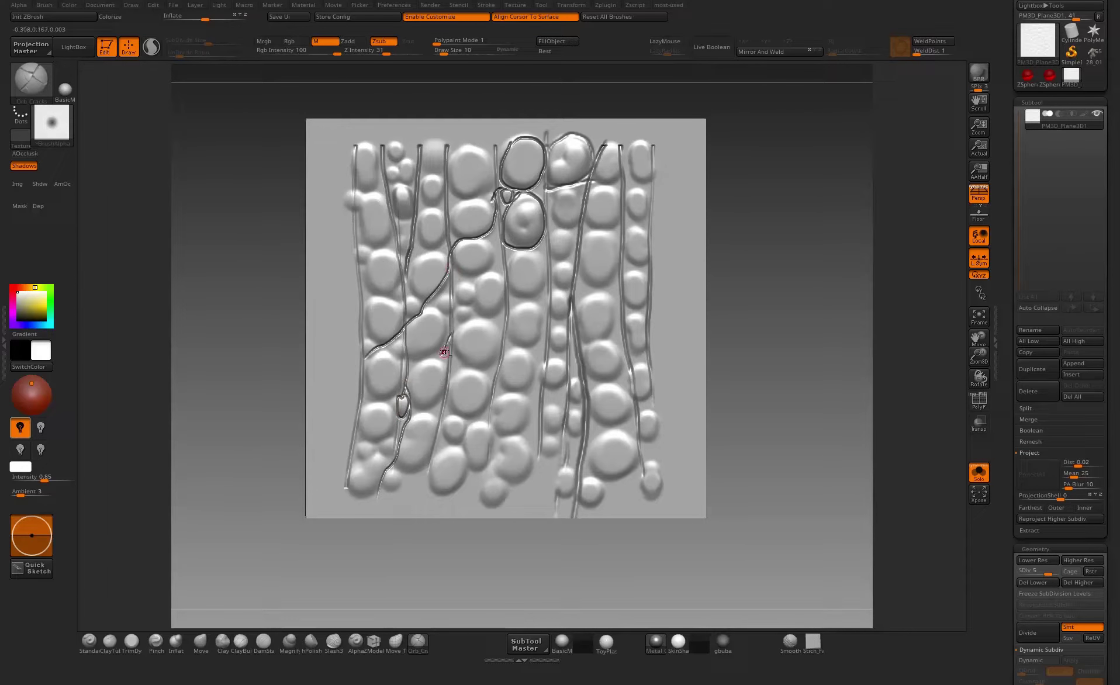
- Outline the second column's two lower large scales and their fillers, and carve diagonal cracks from there up past the outer right crack
drag(445, 351, 450, 357)
drag(428, 459, 408, 506)
drag(439, 419, 425, 415)
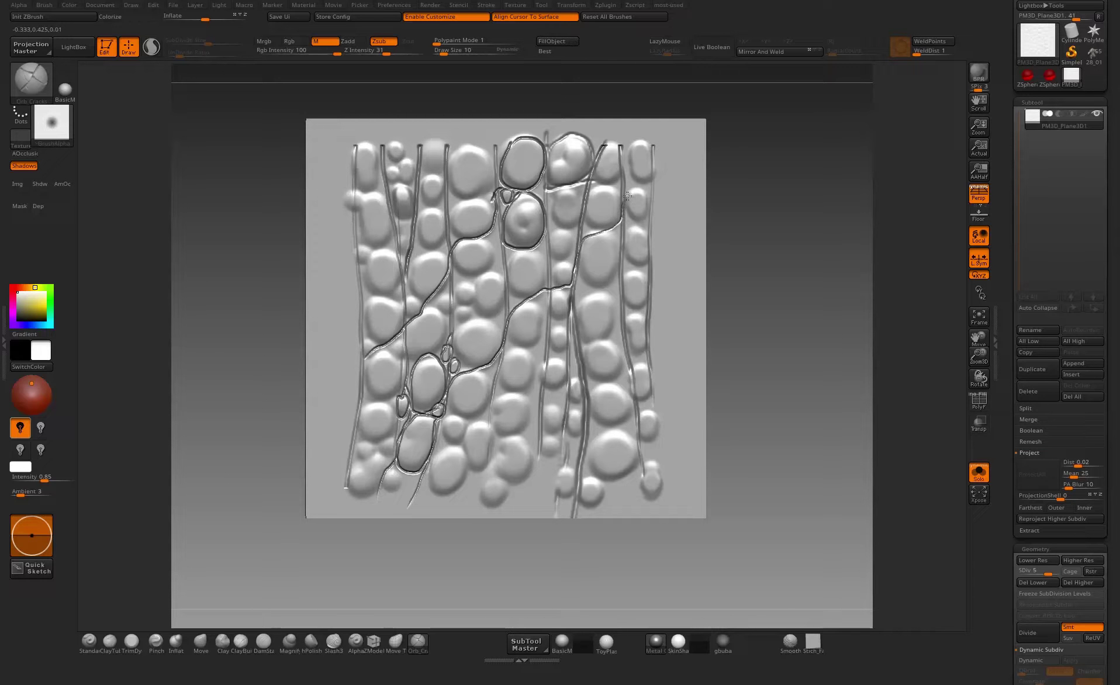
drag(627, 195, 660, 178)
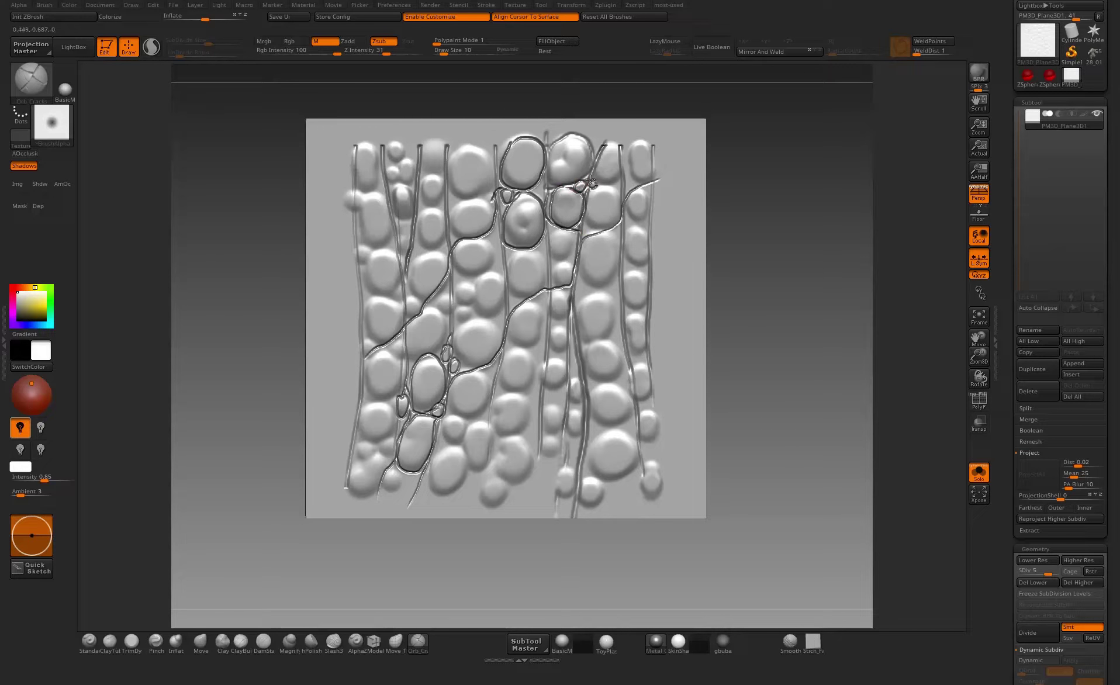
- Outline the upper scales of the fourth to seventh columns and the small fillers between them with fine cracks
drag(619, 157, 619, 156)
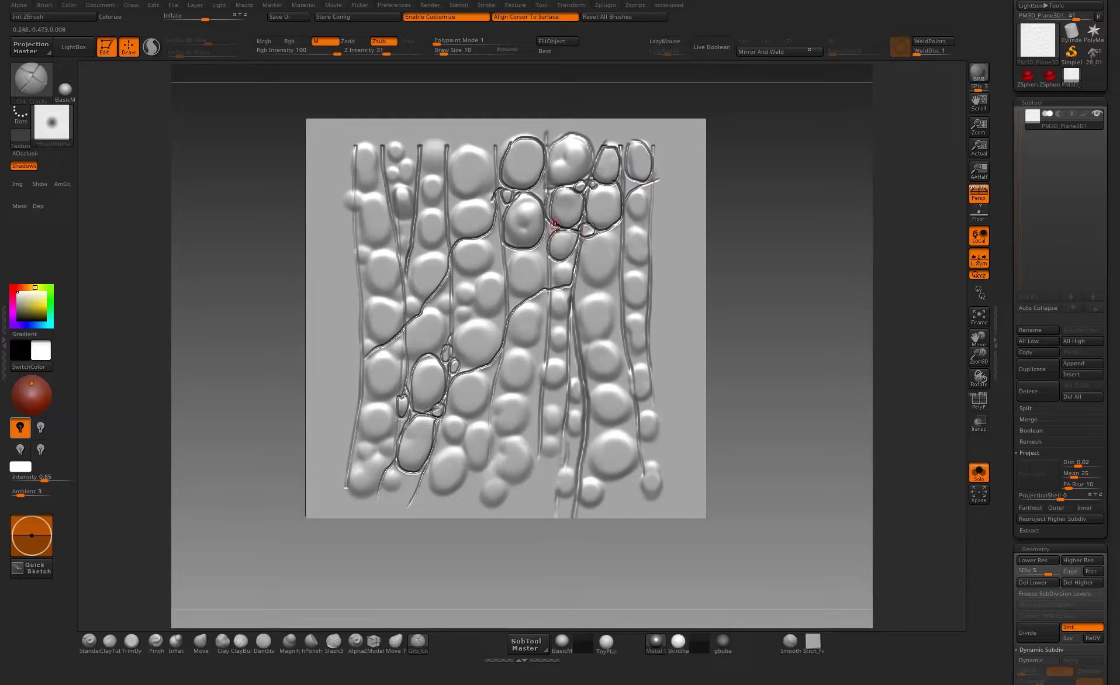
drag(539, 240, 544, 285)
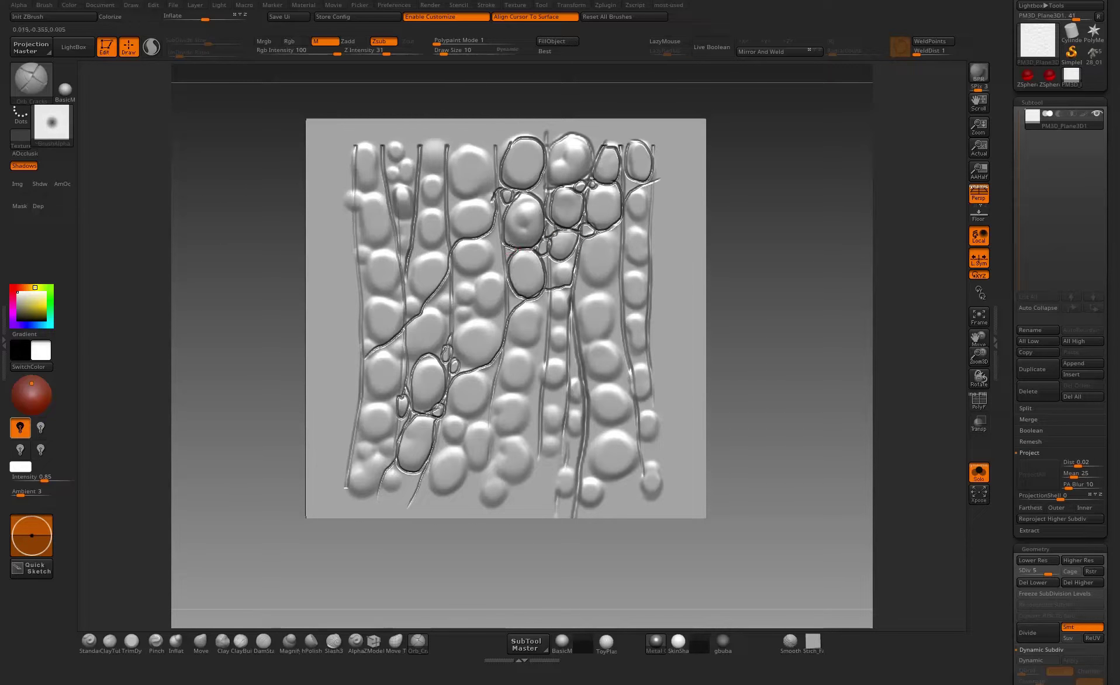
drag(498, 249, 506, 252)
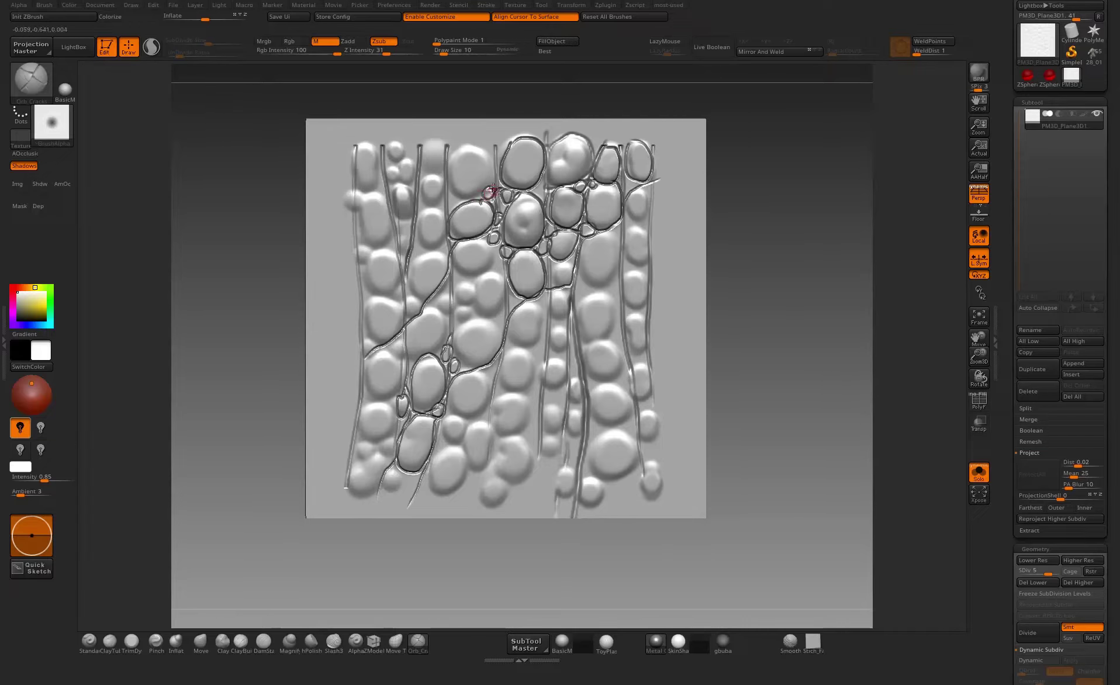
- Outline the third column's upper scales, the second column's scales above the diagonal crack, and the fillers around them
drag(492, 162, 457, 149)
mouse_move(452, 194)
mouse_down()
mouse_move(480, 200)
mouse_move(448, 206)
mouse_move(456, 200)
mouse_up()
drag(501, 145, 493, 155)
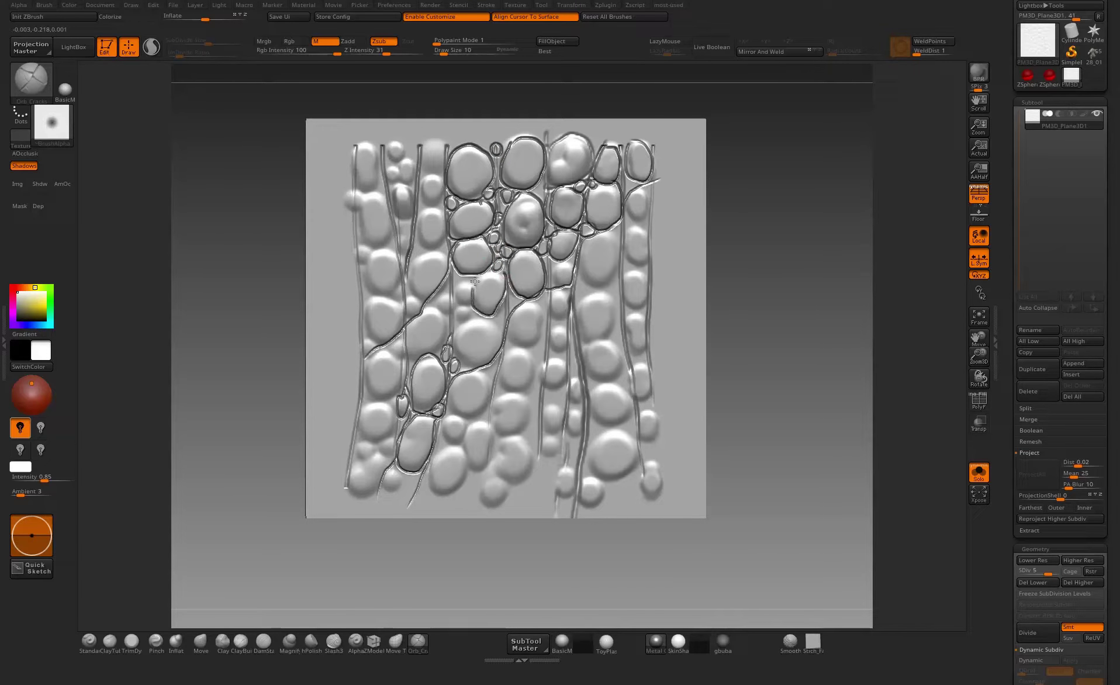
mouse_move(460, 300)
mouse_down()
mouse_move(470, 284)
mouse_move(457, 275)
mouse_move(438, 306)
mouse_move(444, 285)
mouse_move(410, 271)
mouse_move(419, 238)
mouse_up()
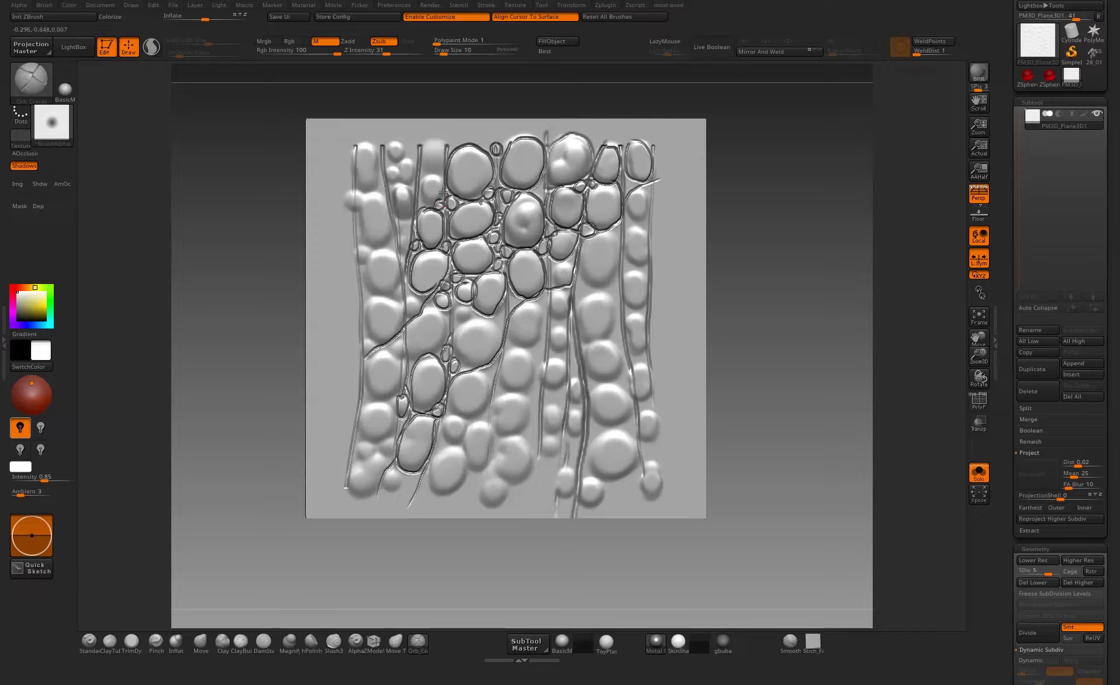
- Outline the top scales of the first and second columns and the small scales inside the V-shaped gap
drag(438, 169, 426, 143)
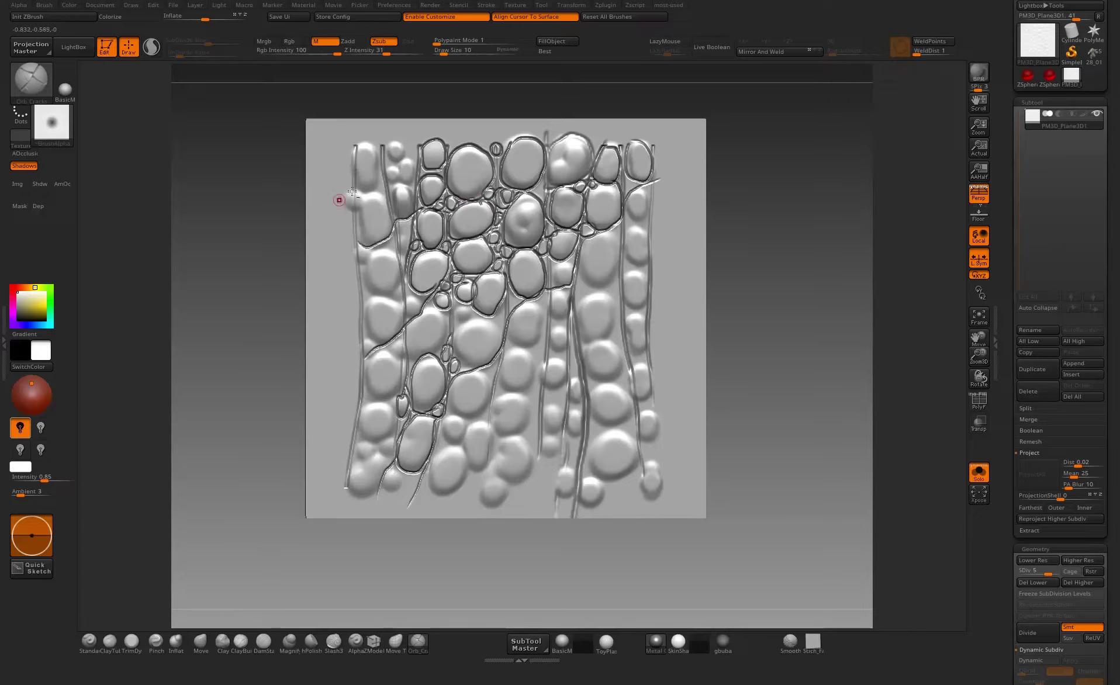
mouse_move(383, 197)
mouse_down()
mouse_move(358, 241)
mouse_move(390, 180)
mouse_move(391, 203)
mouse_move(407, 178)
mouse_move(414, 147)
mouse_move(390, 146)
mouse_move(396, 170)
mouse_up()
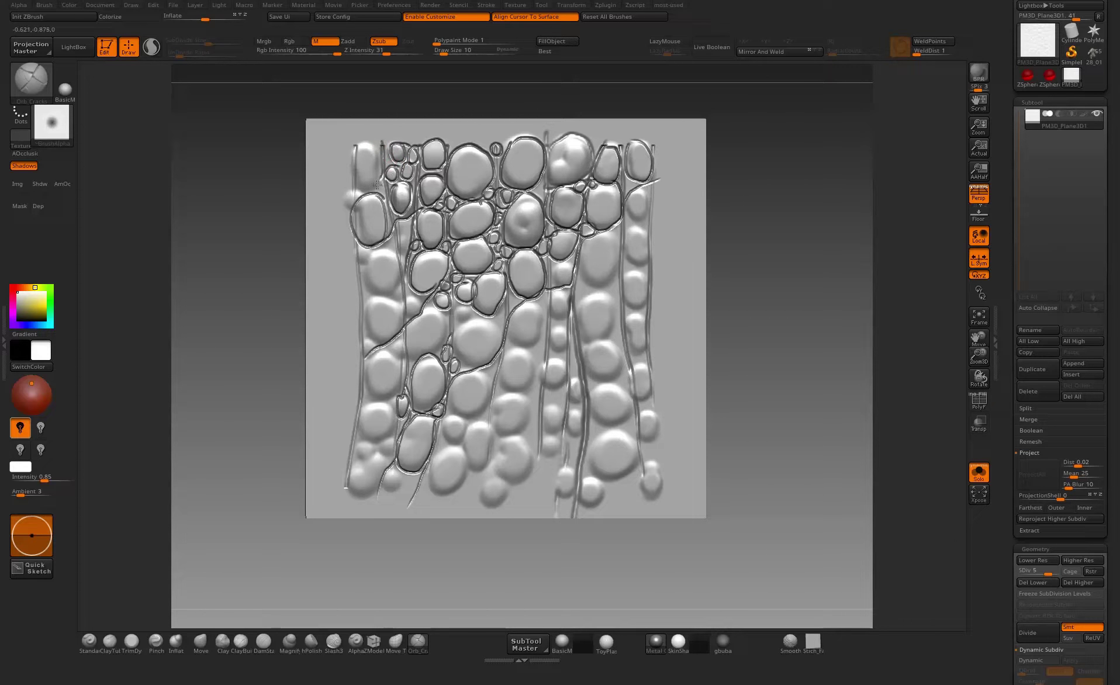
mouse_move(374, 193)
mouse_down()
mouse_move(372, 176)
mouse_move(387, 231)
mouse_up()
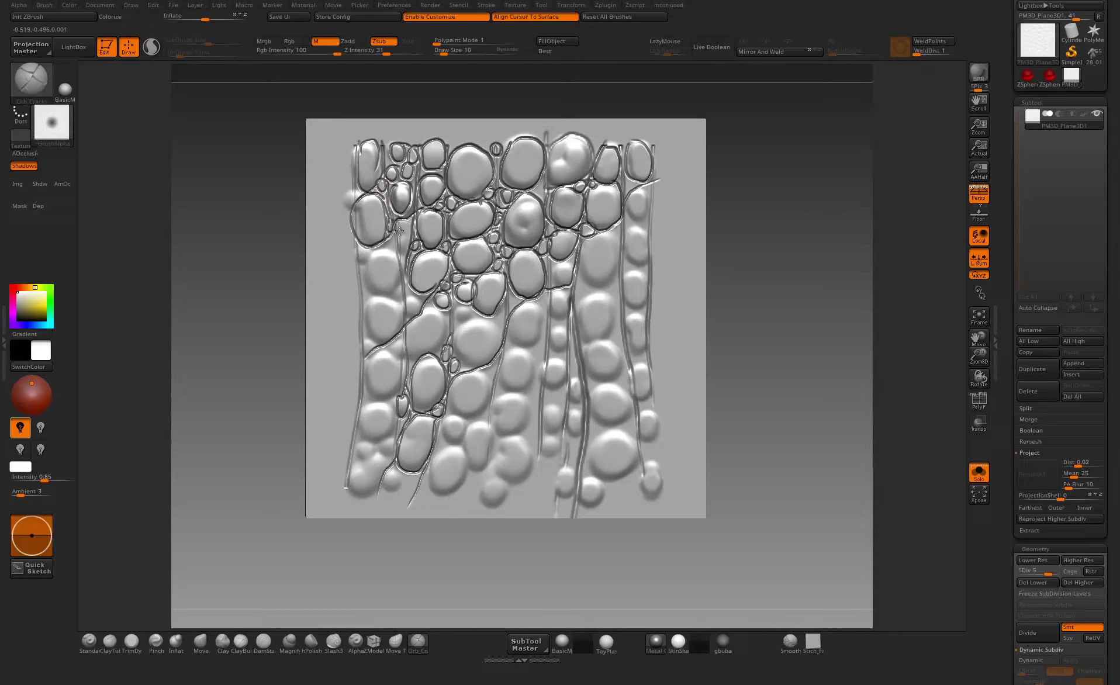
- Outline the middle scales and fillers of the first five columns, plus the upper scales still bare in the last two columns
mouse_move(396, 241)
mouse_down()
mouse_move(397, 231)
mouse_move(397, 242)
mouse_up()
drag(397, 244, 391, 246)
mouse_move(400, 299)
mouse_down()
mouse_move(405, 276)
mouse_move(368, 303)
mouse_move(366, 340)
mouse_up()
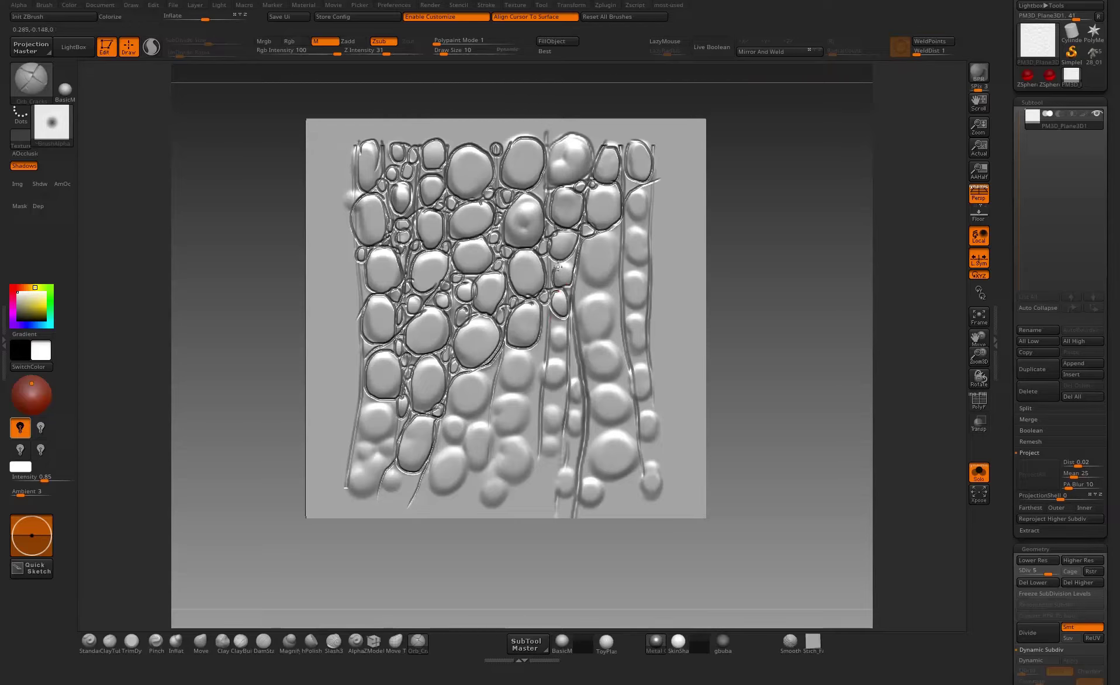
mouse_move(603, 240)
mouse_down()
mouse_move(579, 254)
mouse_move(614, 282)
mouse_move(614, 229)
mouse_move(638, 220)
mouse_move(631, 190)
mouse_up()
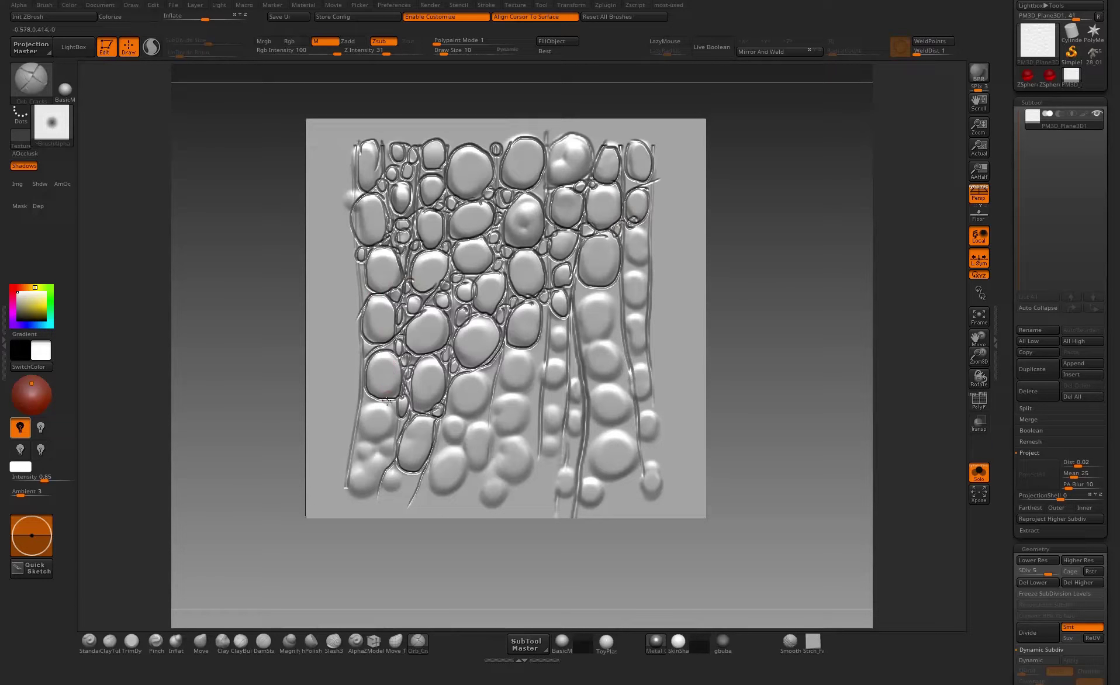
- Outline the lower scales of the first and third columns, including the small scales near the plane's lower edge
mouse_move(385, 435)
mouse_down()
mouse_move(390, 402)
mouse_move(360, 442)
mouse_move(371, 445)
mouse_move(363, 438)
mouse_up()
mouse_move(388, 441)
mouse_down()
mouse_move(378, 446)
mouse_move(390, 457)
mouse_move(354, 468)
mouse_move(362, 494)
mouse_move(383, 467)
mouse_up()
mouse_move(477, 450)
mouse_down()
mouse_move(441, 453)
mouse_move(435, 497)
mouse_move(471, 453)
mouse_move(448, 409)
mouse_up()
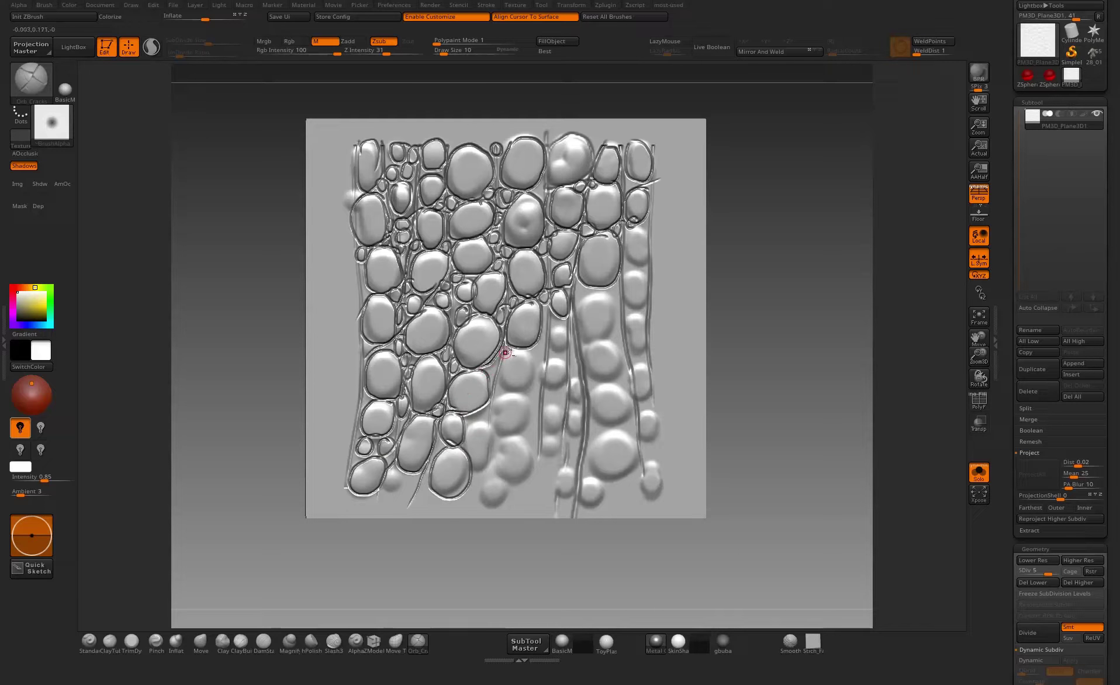
- Outline lower scales in the fourth and fifth columns, and the remaining scales and fillers at the bottom of the first three columns
mouse_move(500, 355)
mouse_down()
mouse_move(504, 392)
mouse_move(530, 352)
mouse_move(504, 396)
mouse_move(519, 440)
mouse_move(496, 393)
mouse_up()
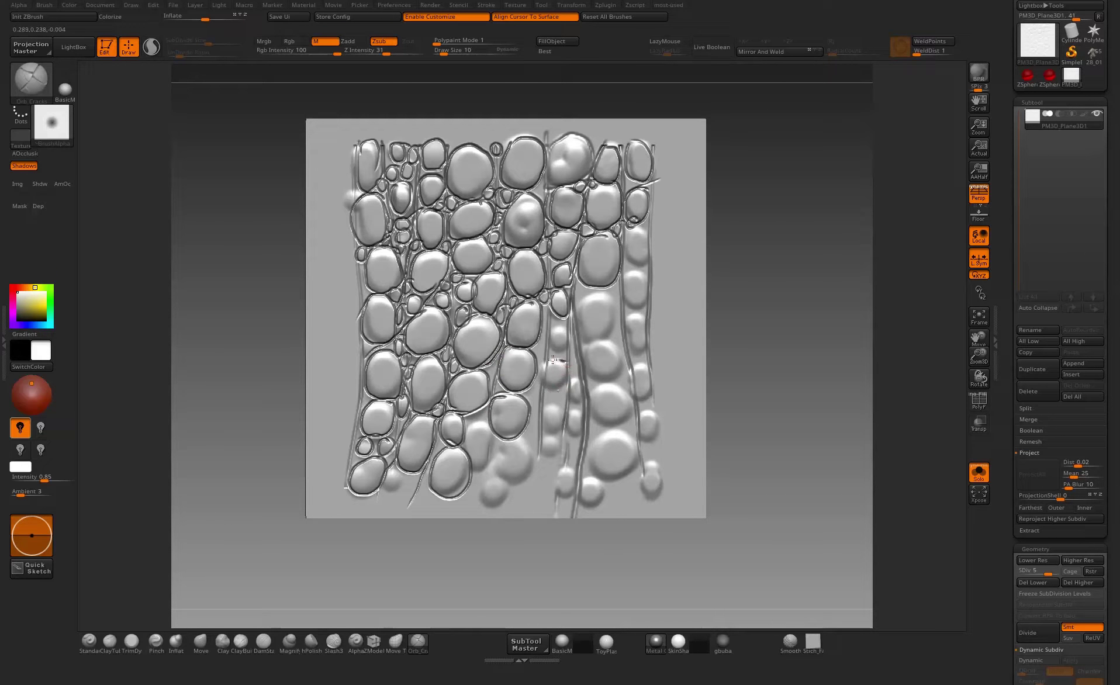
mouse_move(555, 358)
mouse_down()
mouse_move(537, 352)
mouse_move(564, 332)
mouse_move(547, 334)
mouse_up()
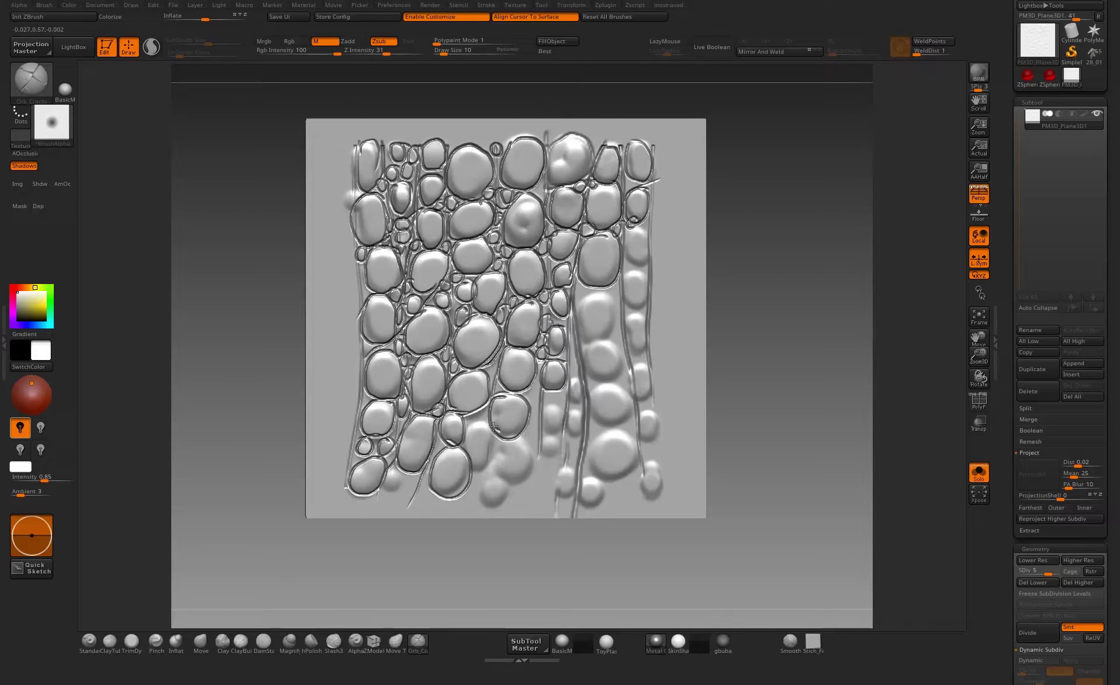
mouse_move(477, 468)
mouse_down()
mouse_move(498, 451)
mouse_move(488, 417)
mouse_move(475, 413)
mouse_up()
mouse_move(422, 494)
mouse_down()
mouse_move(428, 469)
mouse_move(402, 492)
mouse_move(404, 472)
mouse_move(382, 481)
mouse_up()
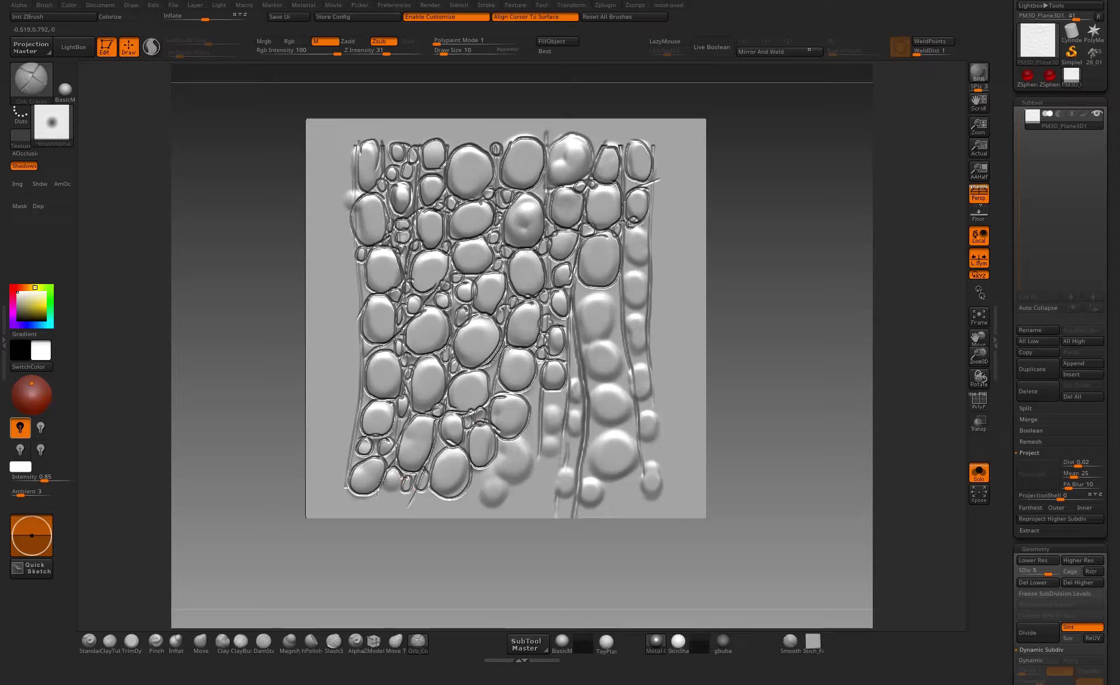
- Outline the remaining large scales of the sixth column, the seventh column's upper scales, and the low scales of the fourth and fifth columns
mouse_move(522, 445)
mouse_down()
mouse_move(506, 441)
mouse_move(525, 440)
mouse_move(498, 418)
mouse_move(499, 393)
mouse_move(548, 466)
mouse_move(543, 417)
mouse_move(553, 399)
mouse_up()
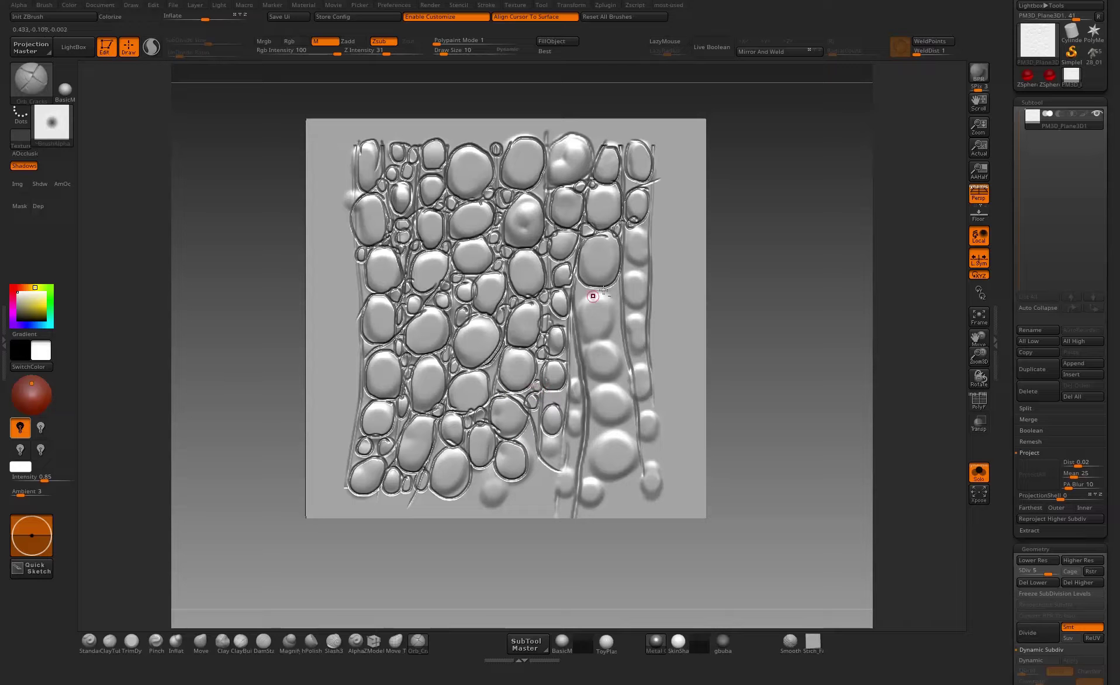
mouse_move(593, 295)
mouse_down()
mouse_move(610, 295)
mouse_move(576, 301)
mouse_move(616, 330)
mouse_move(587, 291)
mouse_move(635, 282)
mouse_move(632, 303)
mouse_move(635, 229)
mouse_move(622, 247)
mouse_move(636, 286)
mouse_move(631, 311)
mouse_up()
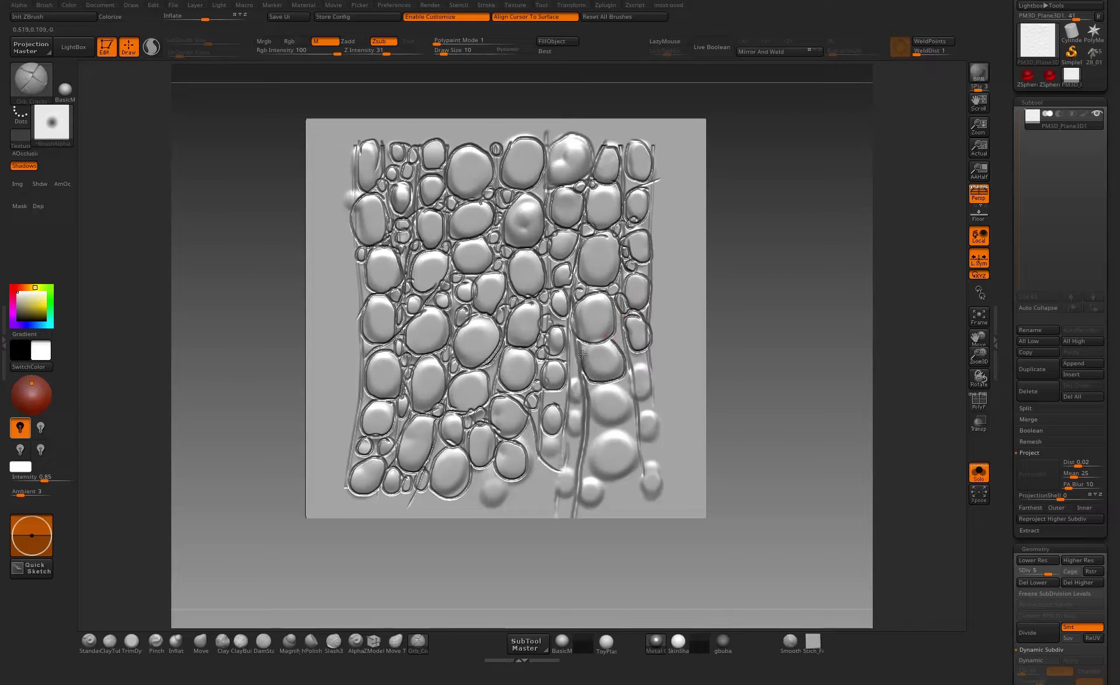
mouse_move(582, 354)
mouse_down()
mouse_move(628, 390)
mouse_move(603, 387)
mouse_move(614, 431)
mouse_move(591, 457)
mouse_move(635, 461)
mouse_move(613, 428)
mouse_move(626, 432)
mouse_move(627, 417)
mouse_move(590, 431)
mouse_up()
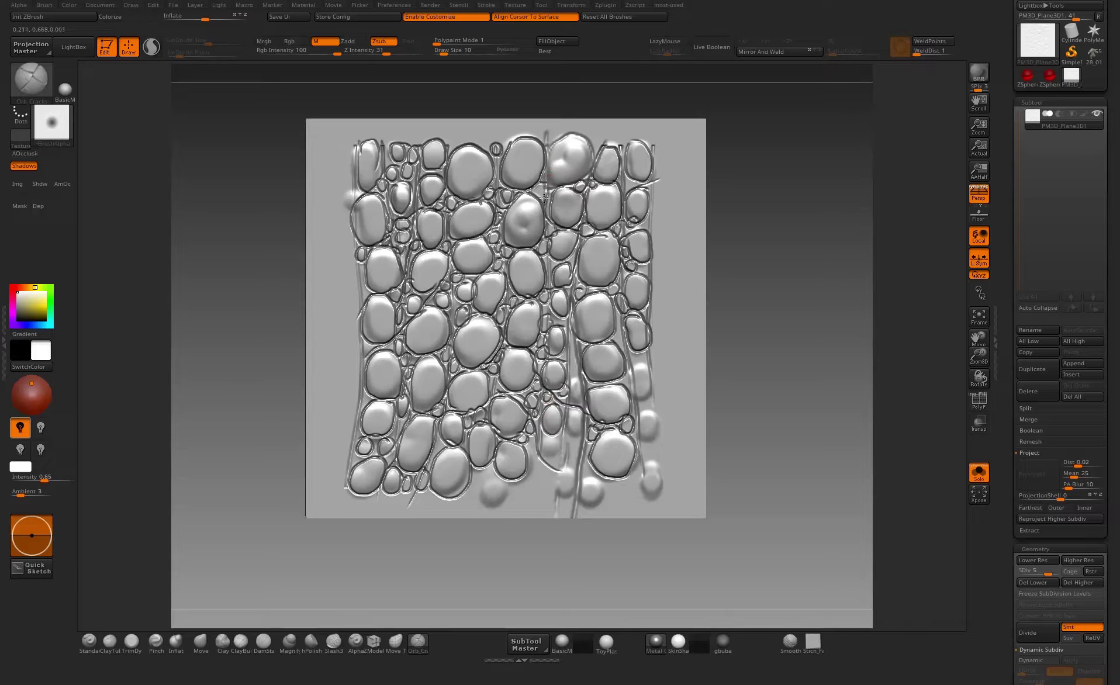
- Extend fine cracks past the pattern's upper and left edges, and outline the seventh column's lower scales and the fifth column's small fillers
mouse_move(503, 141)
mouse_down()
mouse_move(501, 120)
mouse_move(454, 123)
mouse_up()
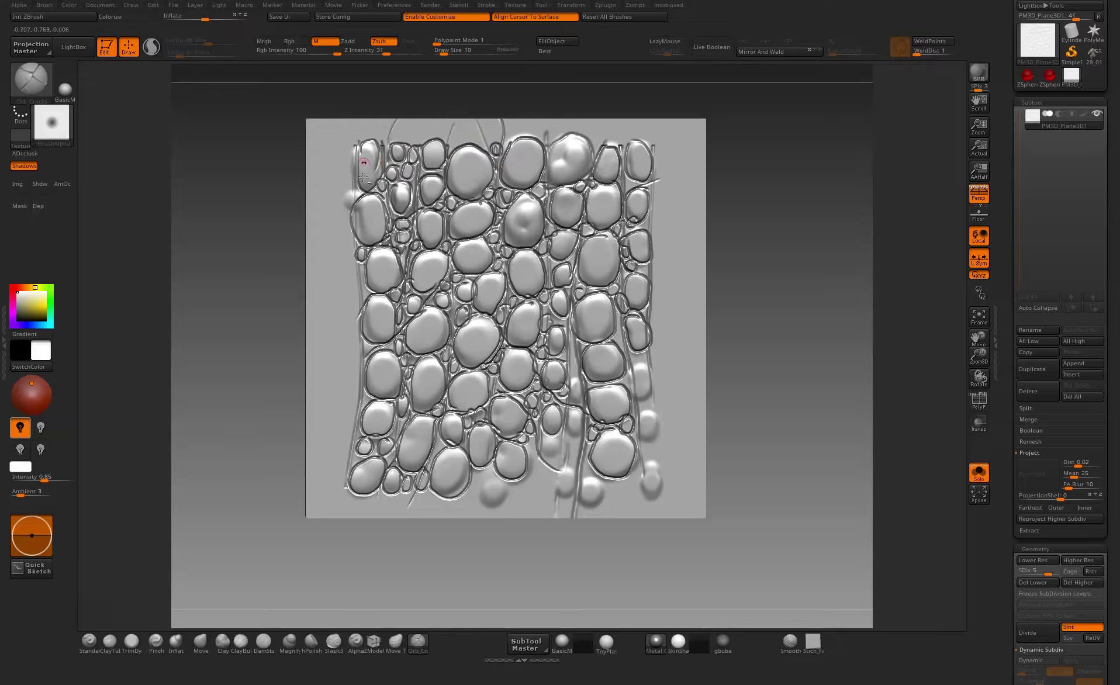
drag(340, 199, 339, 199)
drag(386, 295, 349, 284)
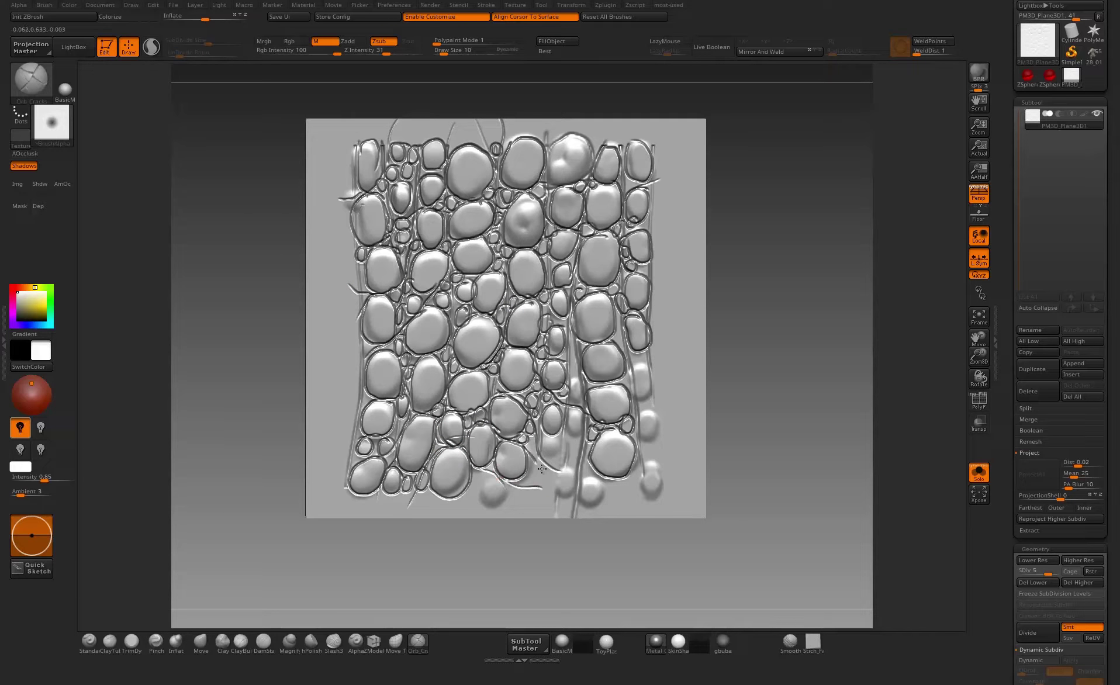
mouse_move(552, 442)
mouse_down()
mouse_move(533, 440)
mouse_move(576, 438)
mouse_up()
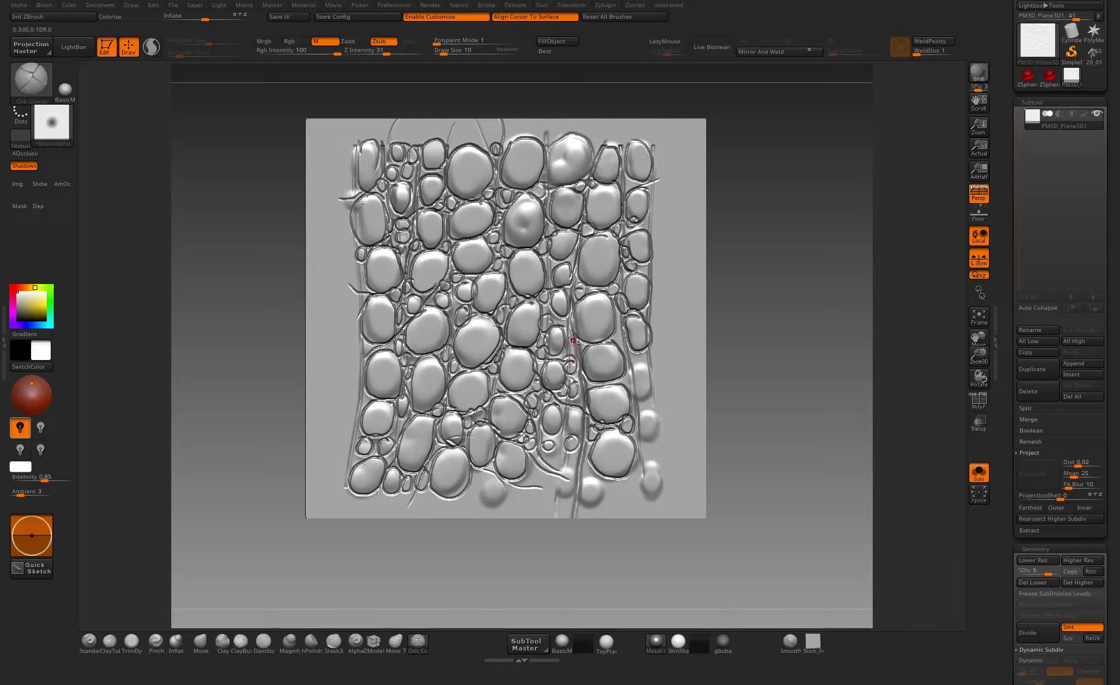
mouse_move(624, 322)
mouse_down()
mouse_move(651, 390)
mouse_move(637, 437)
mouse_move(635, 406)
mouse_move(641, 426)
mouse_up()
mouse_move(655, 469)
mouse_down()
mouse_move(642, 494)
mouse_move(653, 464)
mouse_up()
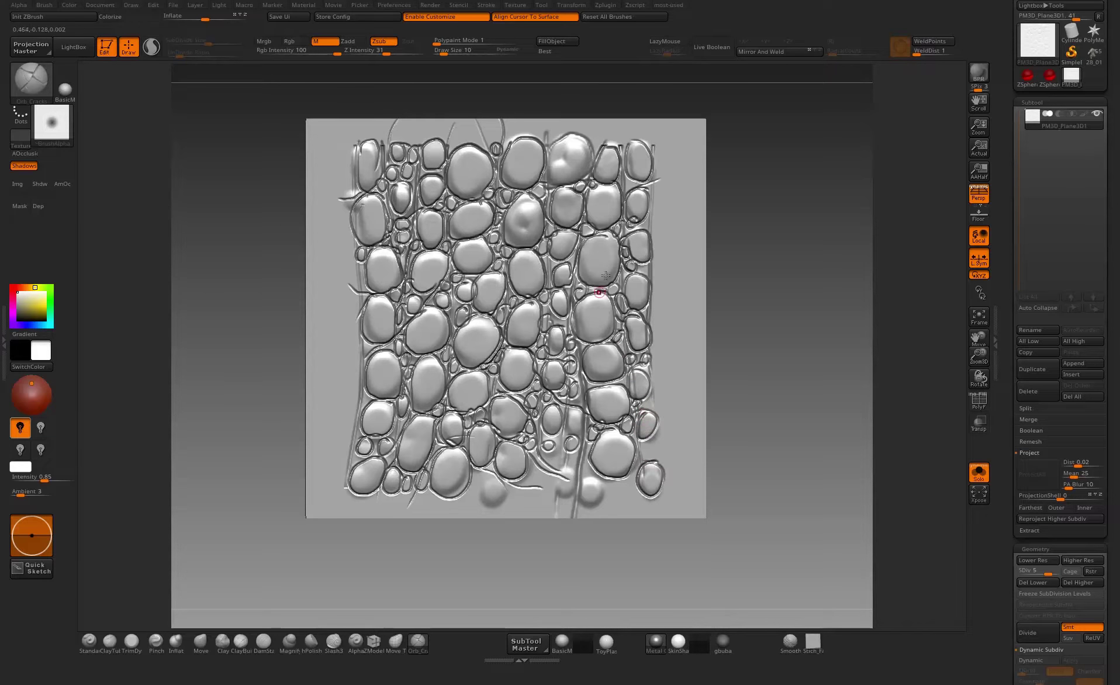
- Build up and smooth the upper large scales of the third, fourth and fifth columns with an enlarged ClayTubes brush
key(bracketright)
key(bracketright)
mouse_move(529, 255)
mouse_down()
mouse_move(519, 281)
mouse_move(529, 267)
mouse_up()
key(ctrl+z)
key(2)
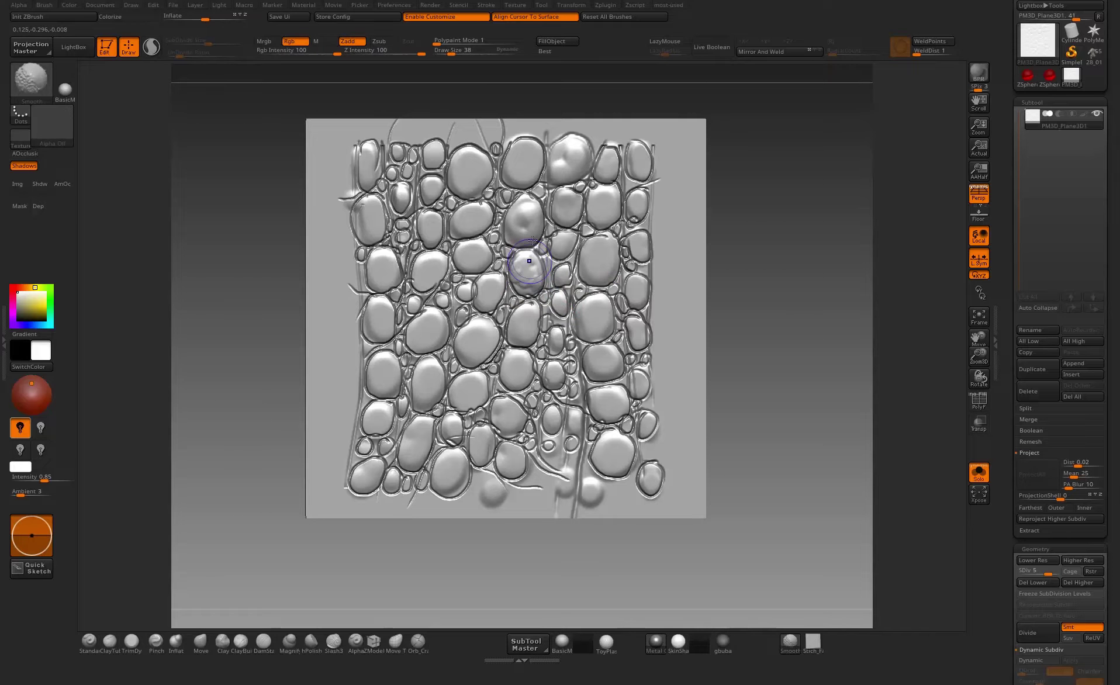
drag(529, 204, 525, 231)
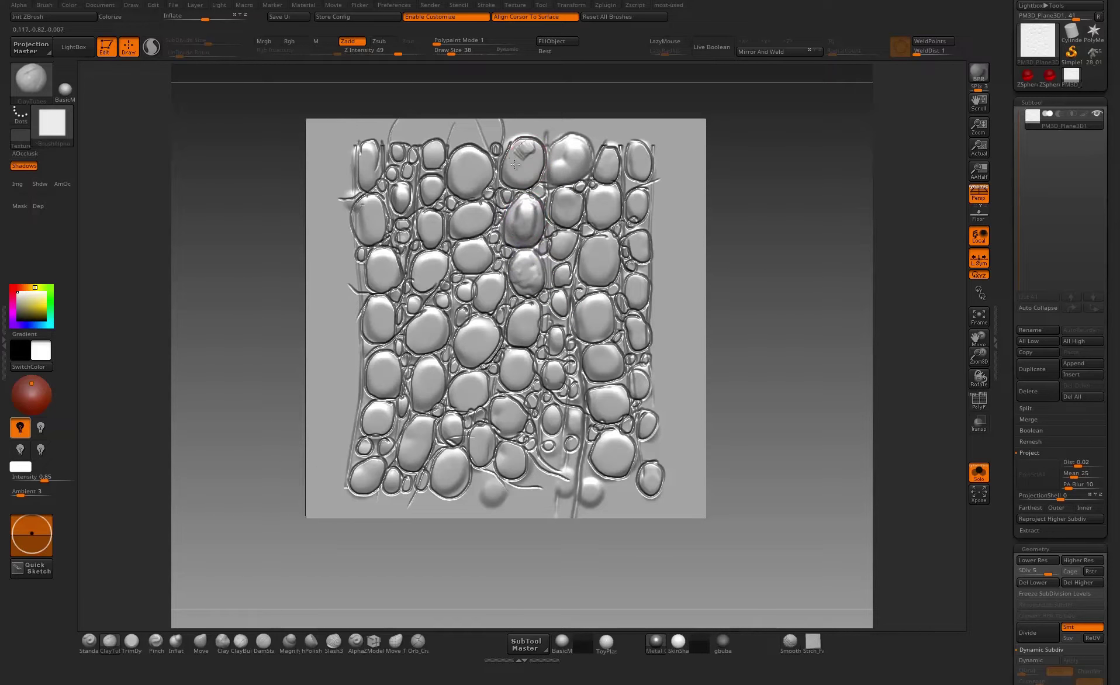
drag(519, 149, 529, 169)
mouse_move(531, 154)
shift+mouse_down()
mouse_move(531, 171)
mouse_move(524, 153)
mouse_move(576, 156)
mouse_move(562, 157)
mouse_move(578, 166)
shift+mouse_up()
mouse_move(481, 159)
mouse_down()
mouse_move(479, 180)
mouse_move(467, 157)
mouse_move(468, 224)
mouse_move(479, 215)
mouse_move(468, 224)
mouse_move(472, 259)
mouse_up()
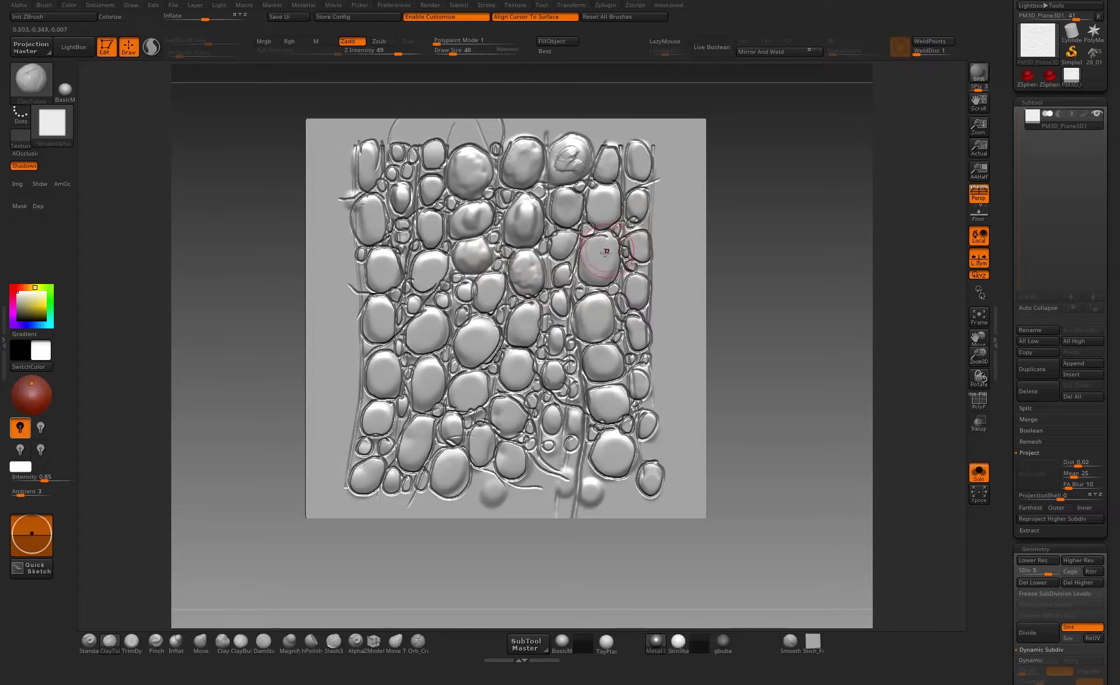
- Drop to subdivision level 4 and build up middle scales in the sixth, third and second columns with ClayTubes at draw size 58
key(shift+d)
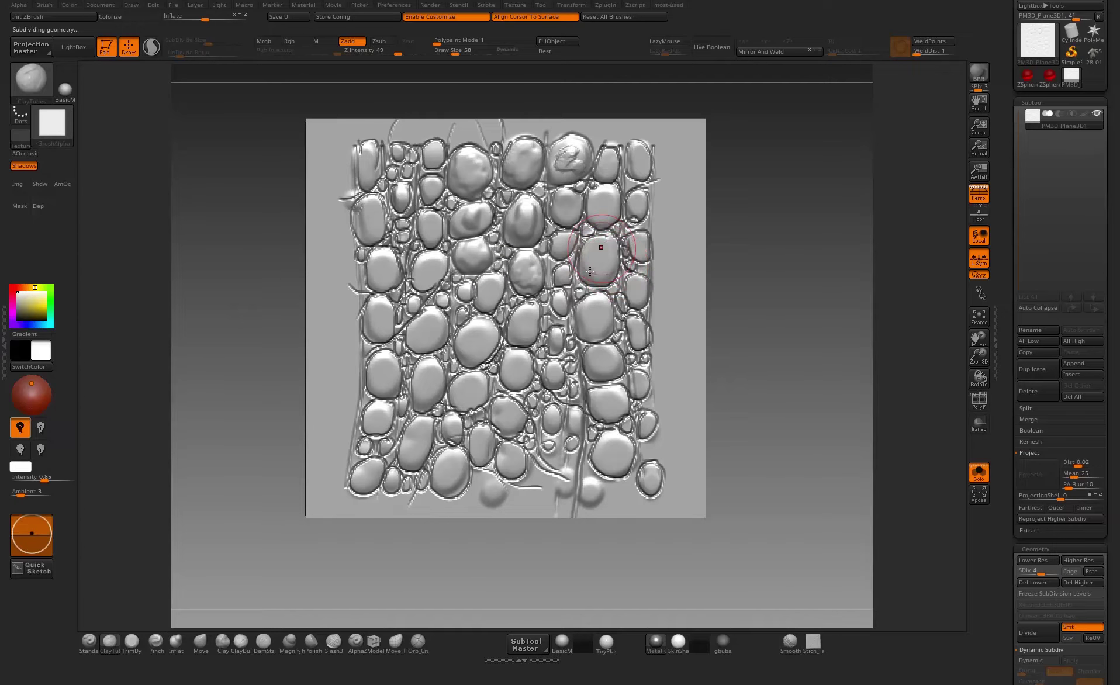
mouse_move(599, 261)
mouse_down()
mouse_move(607, 249)
mouse_move(597, 266)
mouse_up()
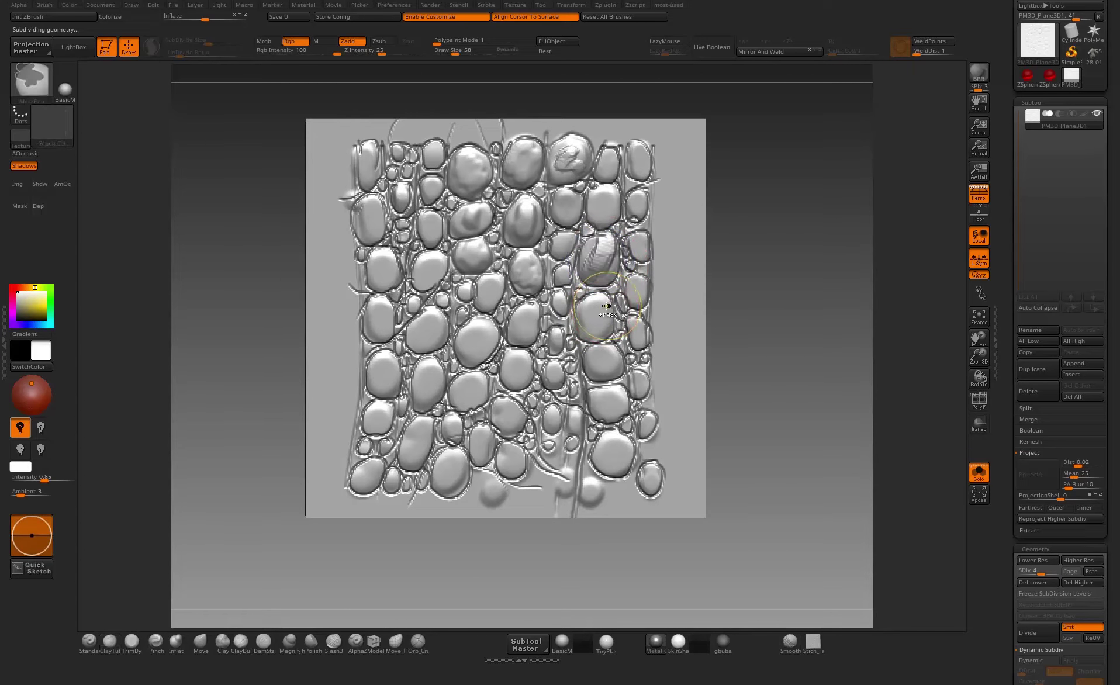
mouse_move(596, 308)
mouse_down()
mouse_move(592, 328)
mouse_move(597, 313)
mouse_up()
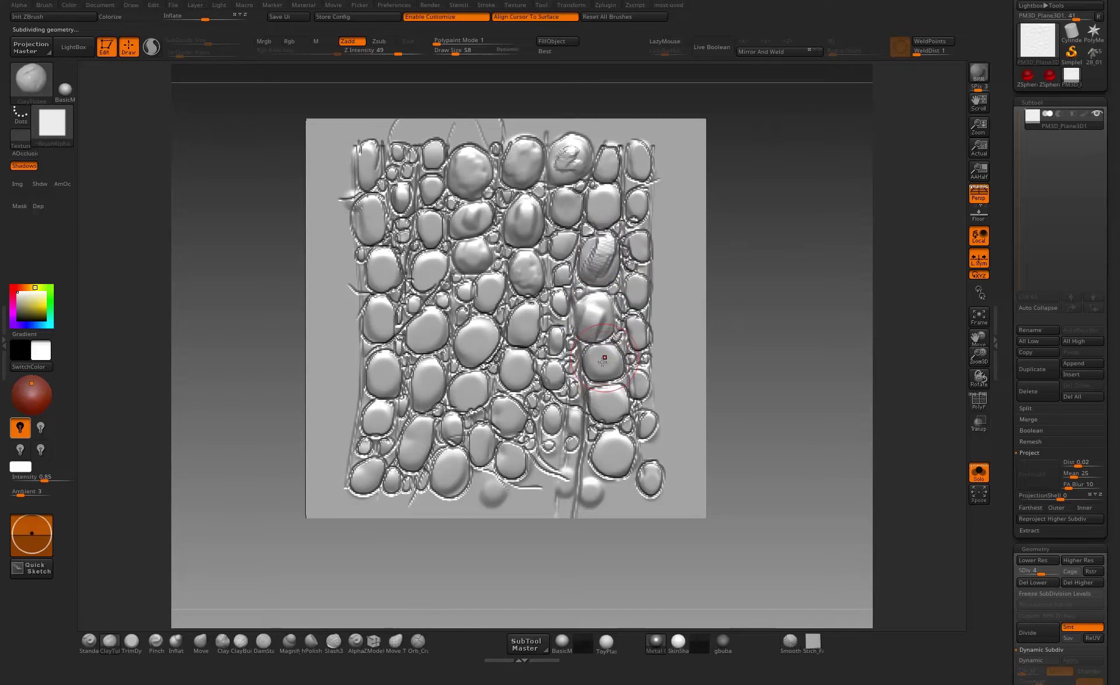
drag(603, 358, 610, 402)
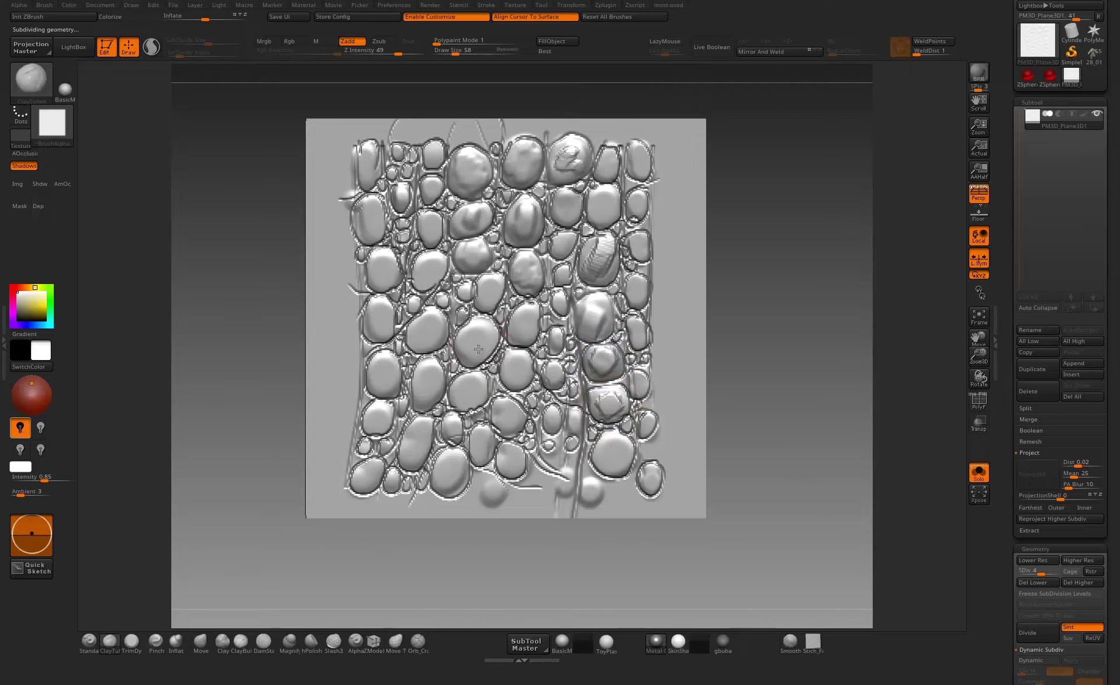
mouse_move(478, 349)
mouse_down()
mouse_move(479, 337)
mouse_move(425, 332)
mouse_move(475, 333)
mouse_move(430, 395)
mouse_up()
drag(417, 384, 437, 385)
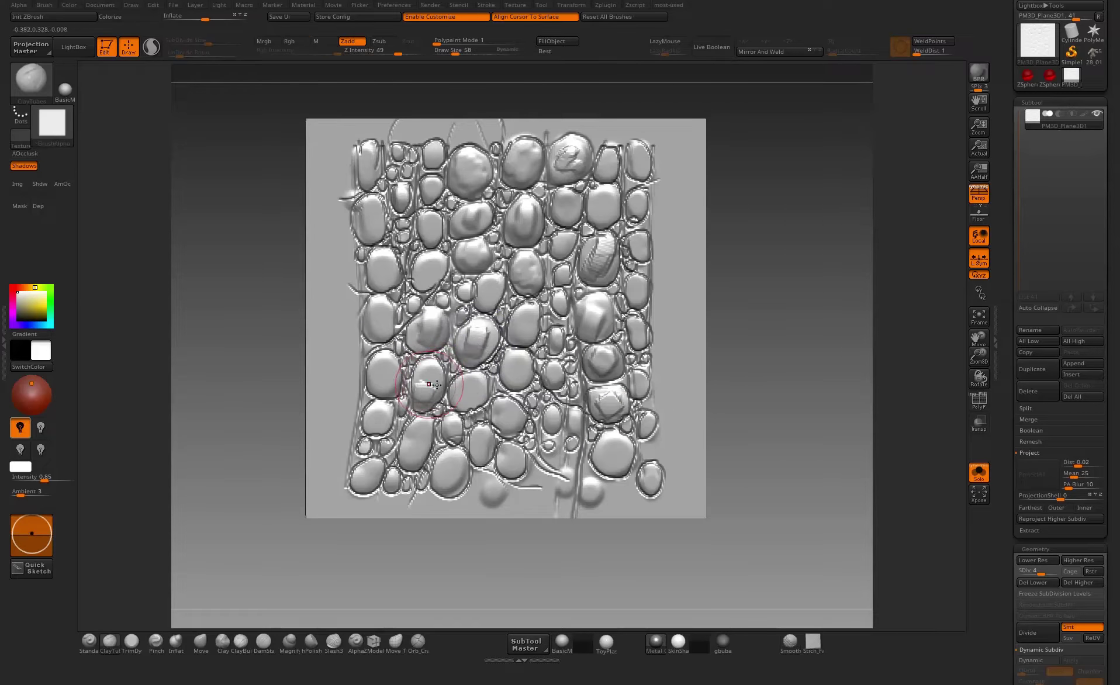
- Lower the ClayTubes Z Intensity to 20 and smooth the built-up middle scales of the second and third columns
key(f)
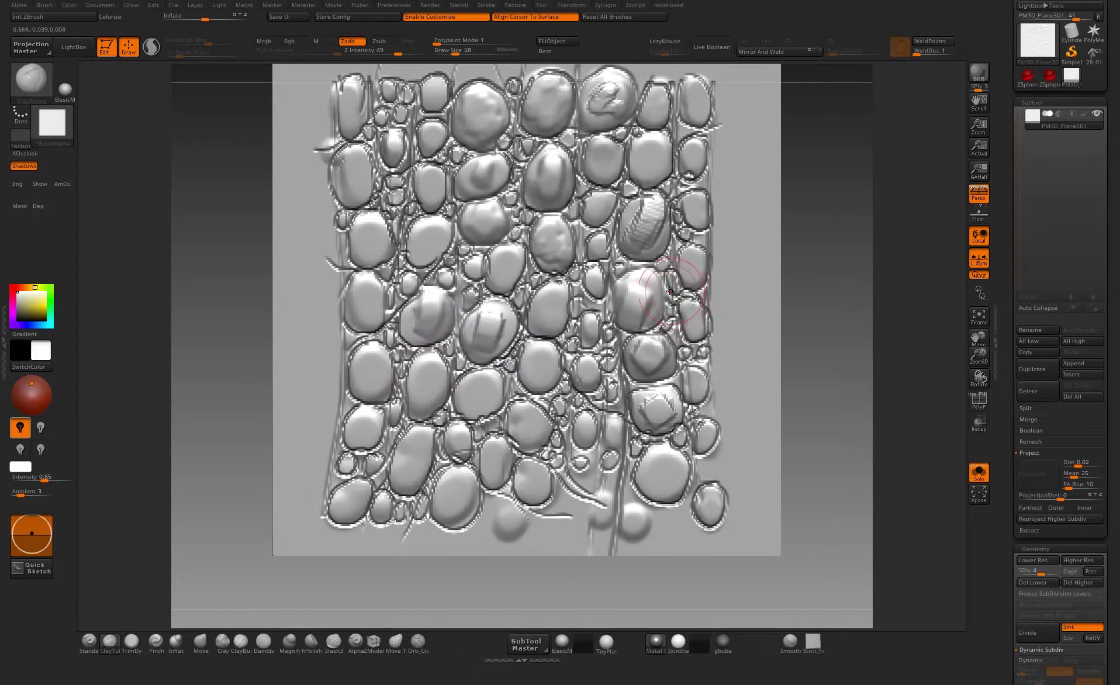
click(396, 51)
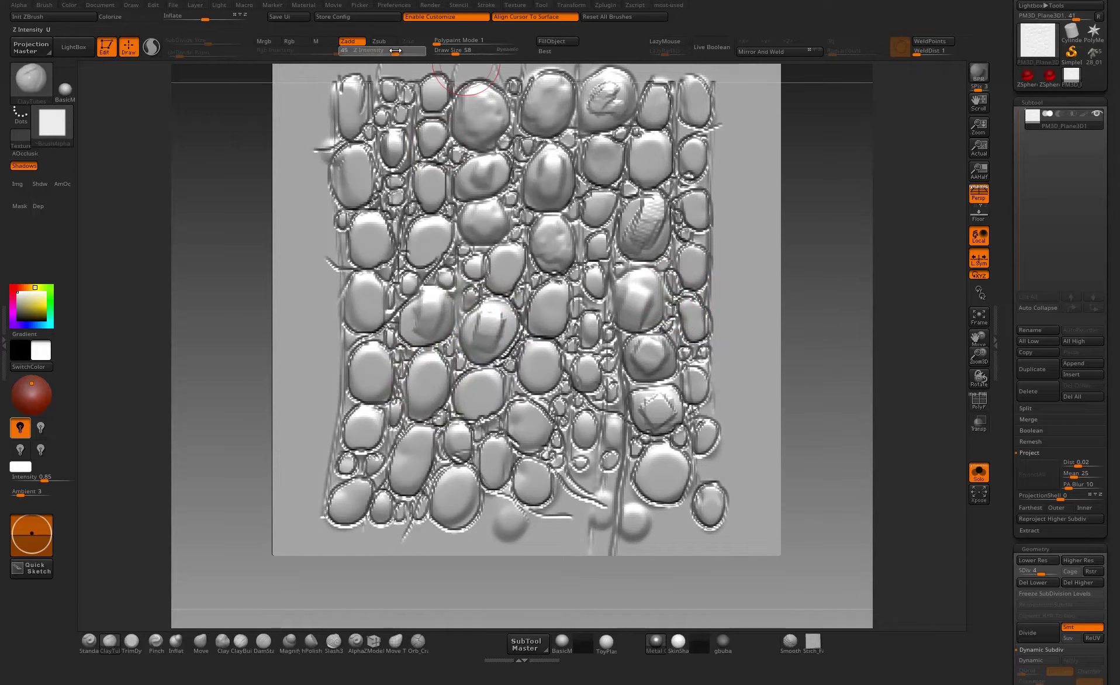
drag(378, 53, 377, 54)
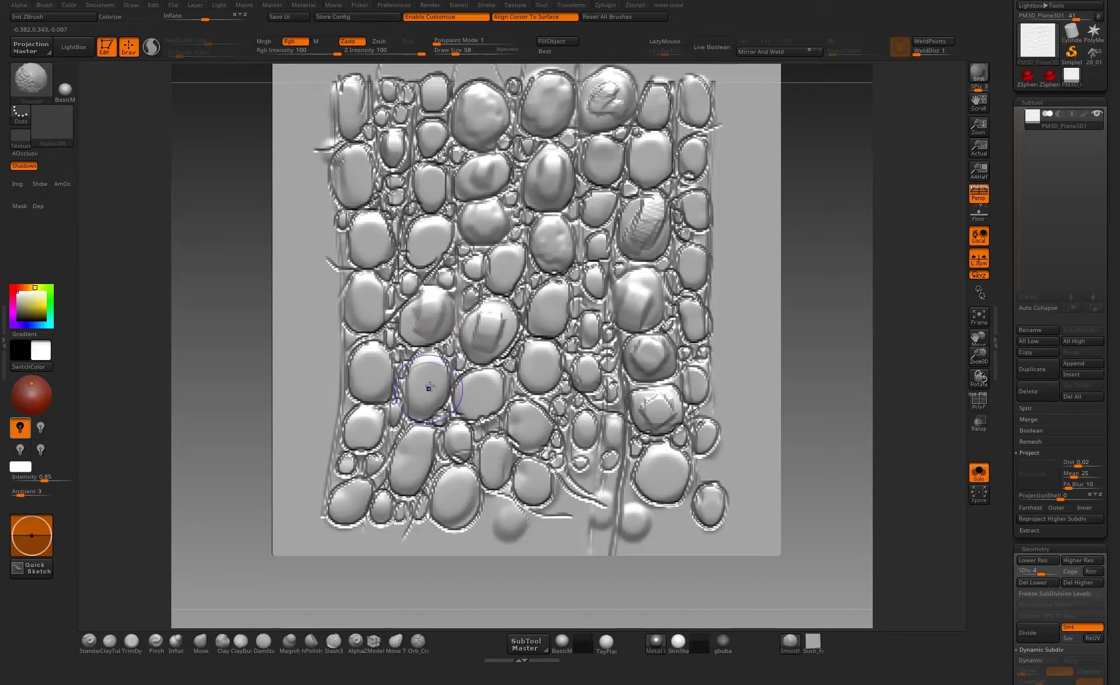
key(shift)
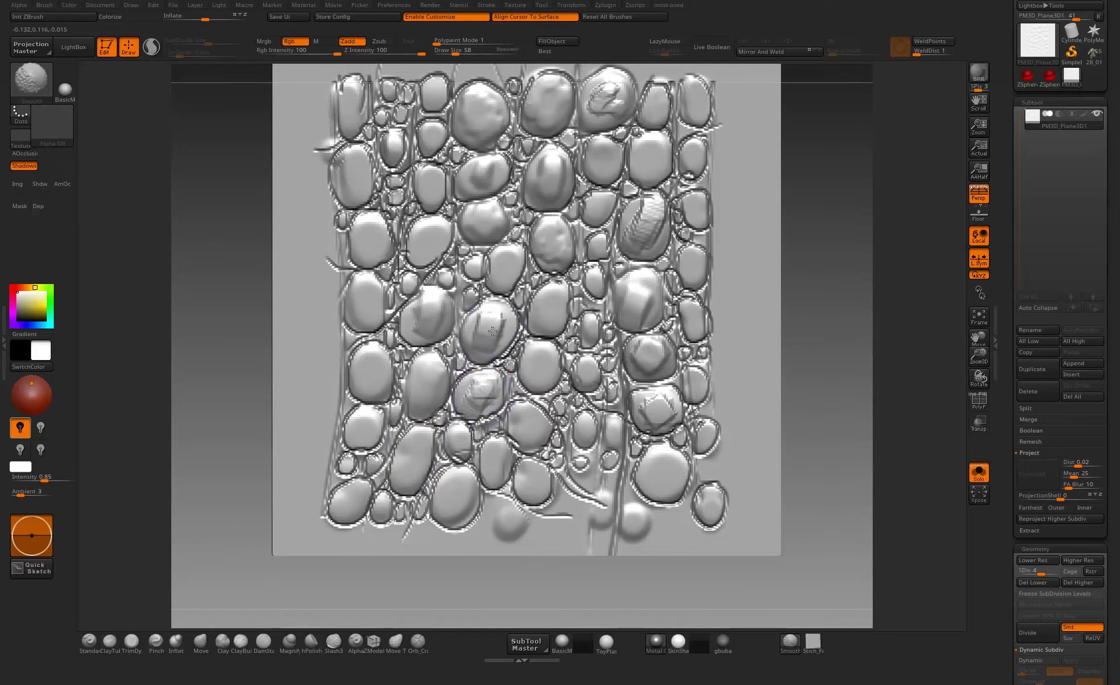
mouse_move(485, 357)
shift+mouse_down()
mouse_move(486, 387)
mouse_move(493, 358)
mouse_move(431, 383)
shift+mouse_up()
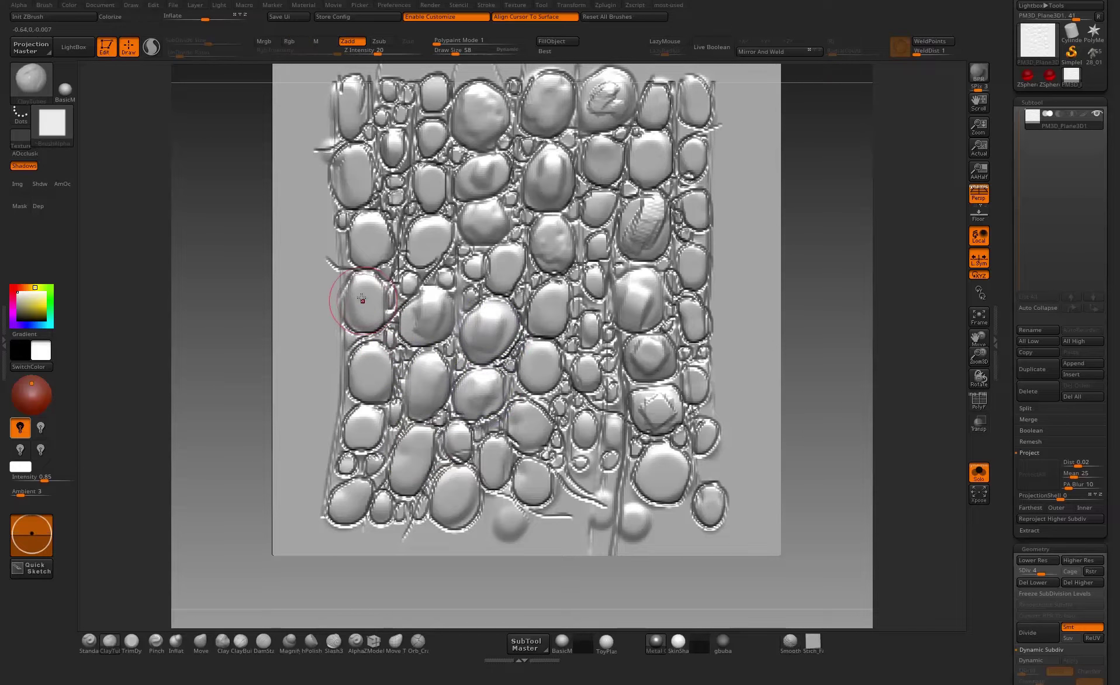
- Add clay ridges to the lower scales of the first column and the two large bottom scales beside them
drag(361, 284, 366, 322)
key(shift)
click(373, 369)
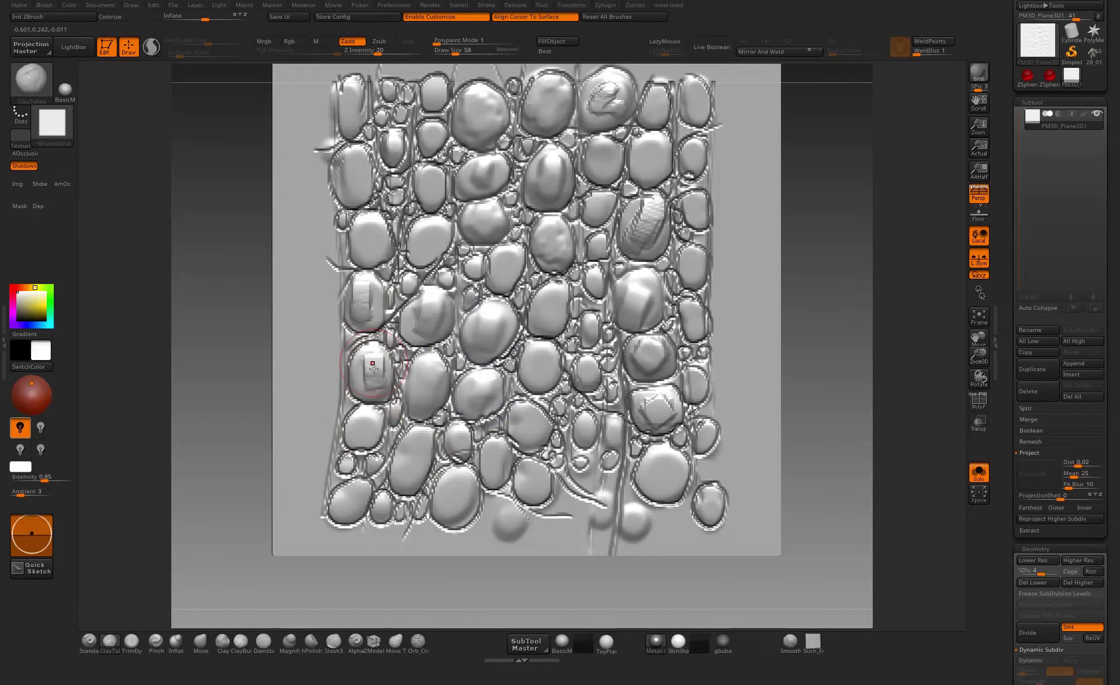
drag(359, 442, 367, 420)
drag(464, 476, 451, 508)
drag(420, 434, 408, 470)
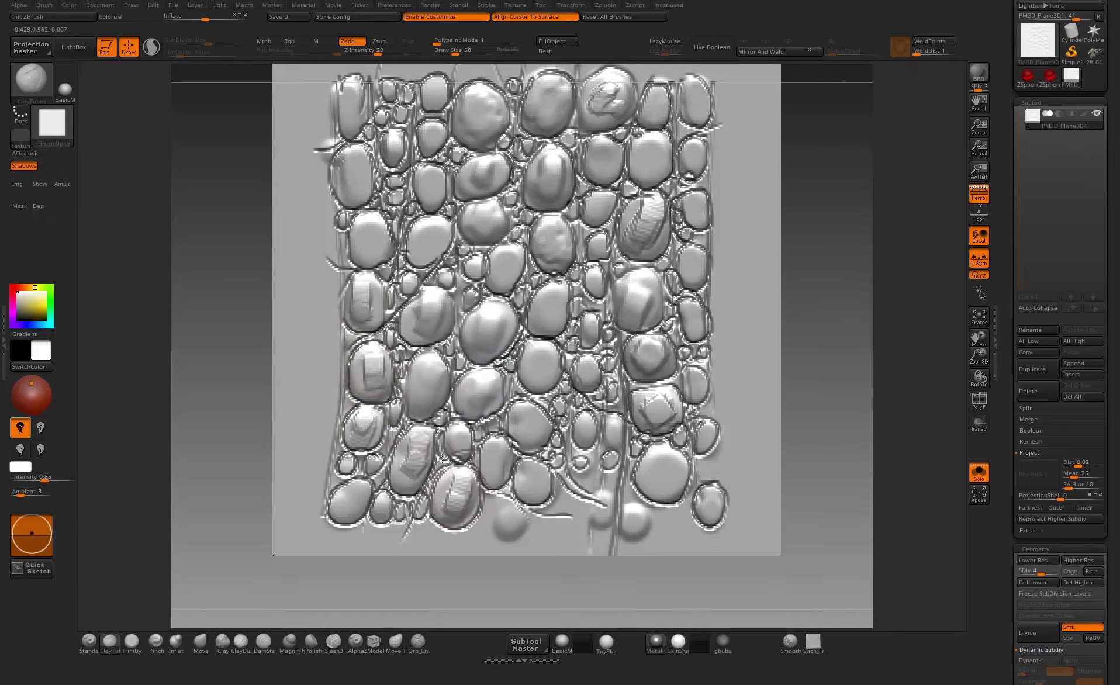
- Add clay to the sixth column's lowest large scale and to the upper scales near the plane's right and left edges
click(665, 477)
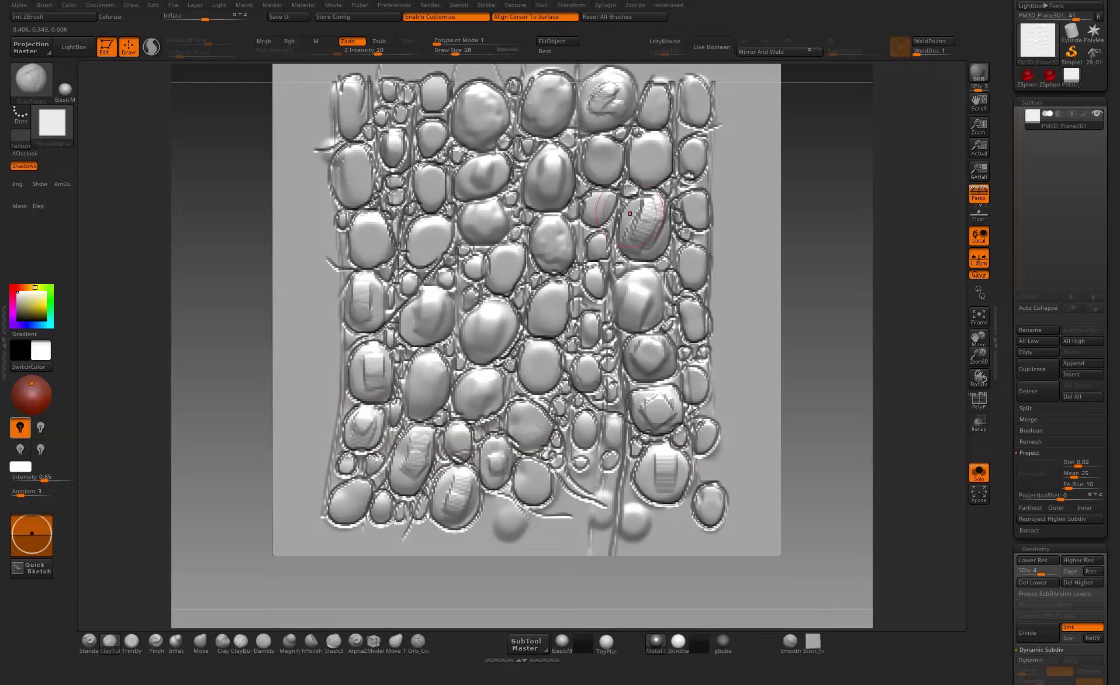
click(651, 153)
click(604, 159)
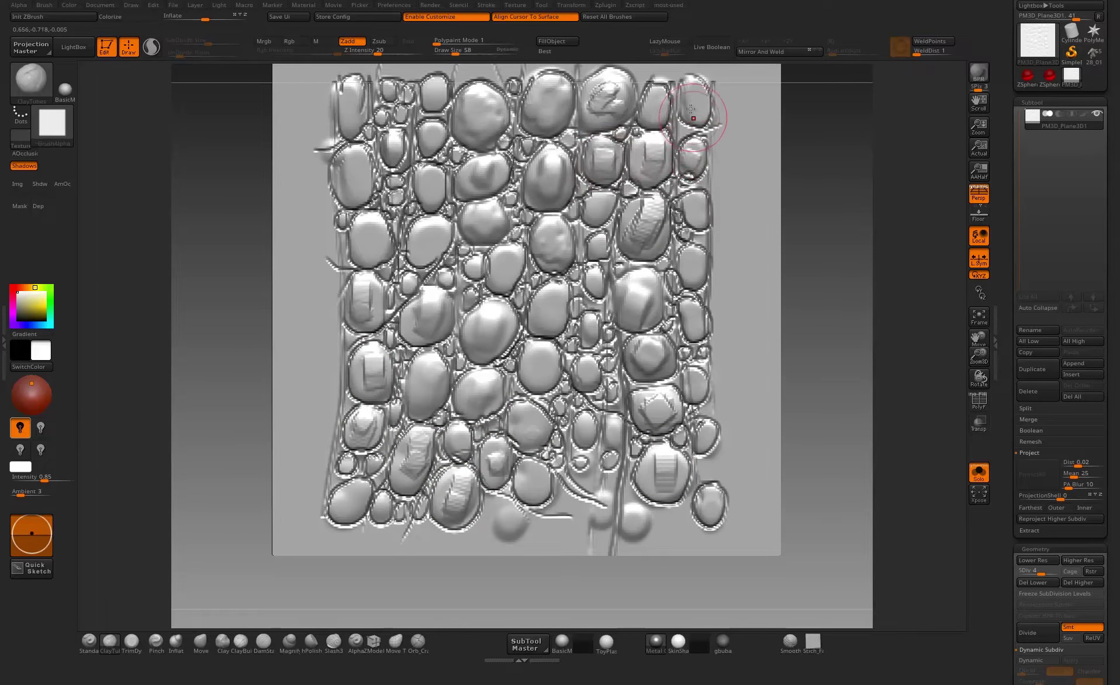
click(361, 179)
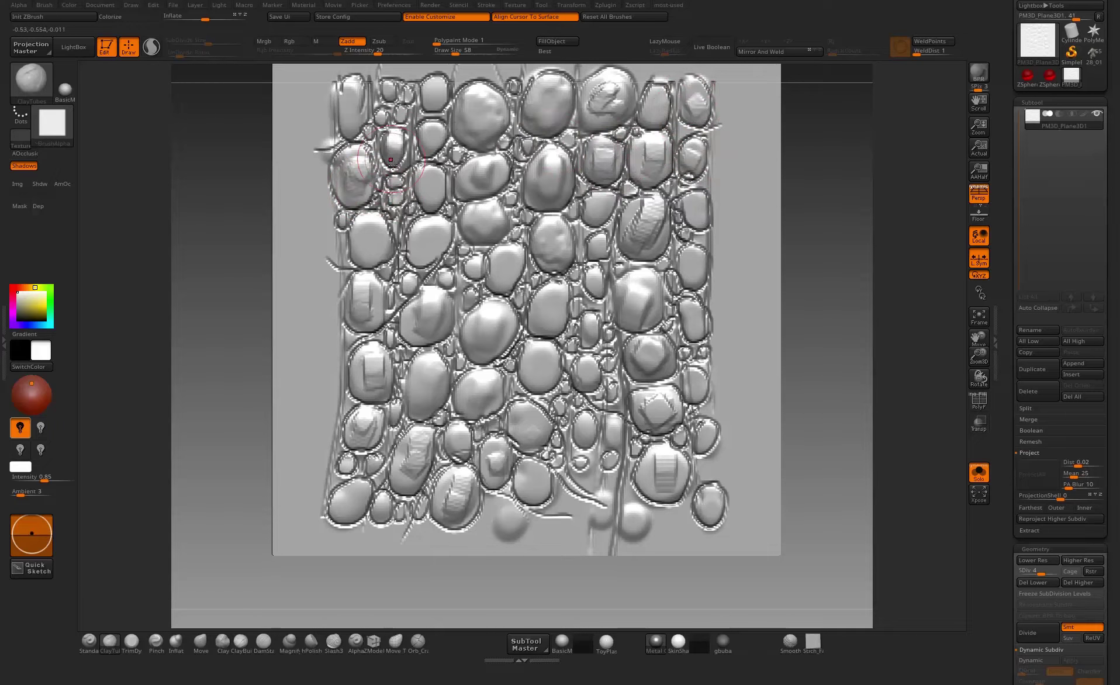
mouse_move(354, 91)
right_down()
mouse_move(351, 116)
mouse_move(365, 76)
mouse_move(374, 88)
right_up()
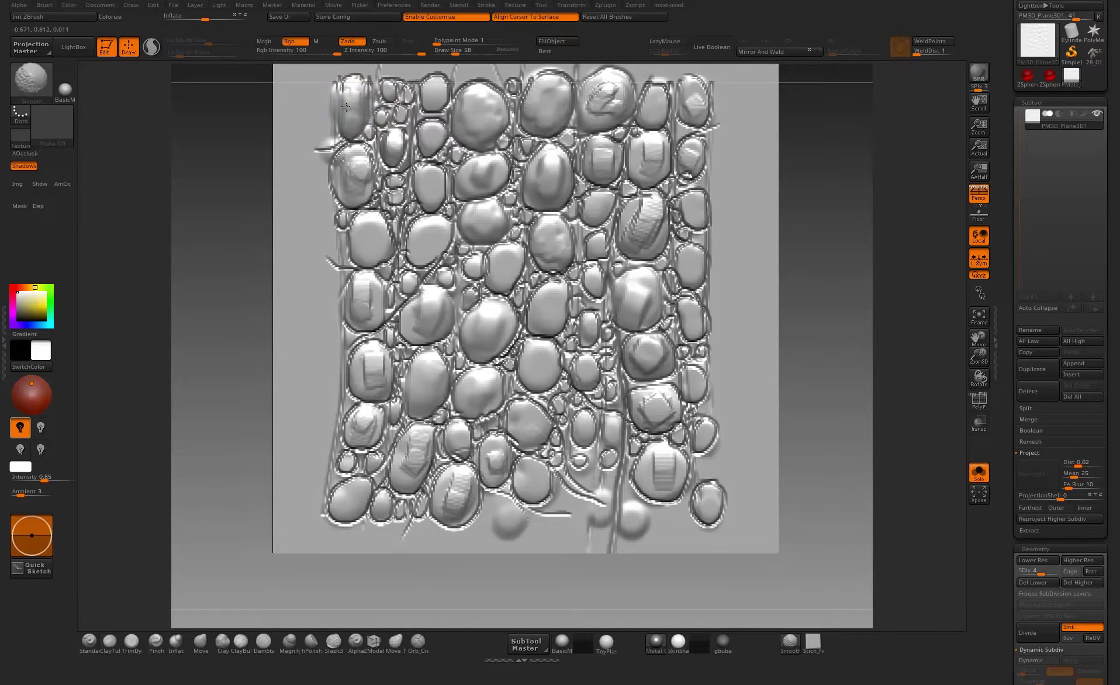
- Smooth the clay ridges on the first column's scales, the large bottom scales, and the upper scales of the fifth and sixth columns
key(shift)
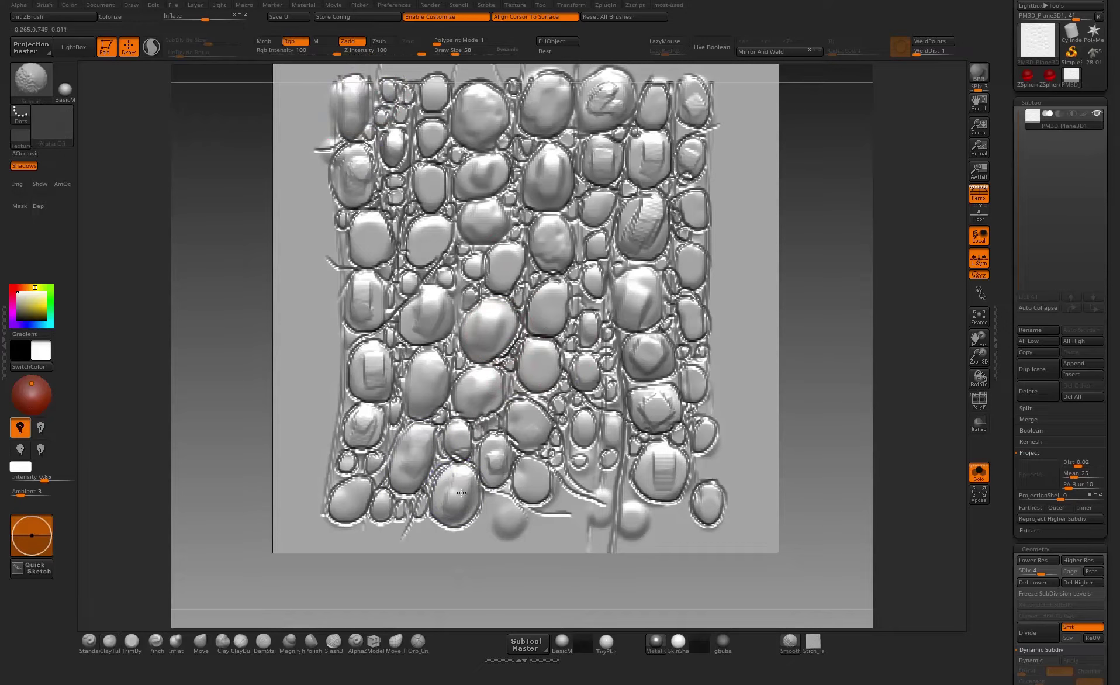
shift+drag(368, 368, 370, 377)
shift+drag(363, 298, 361, 290)
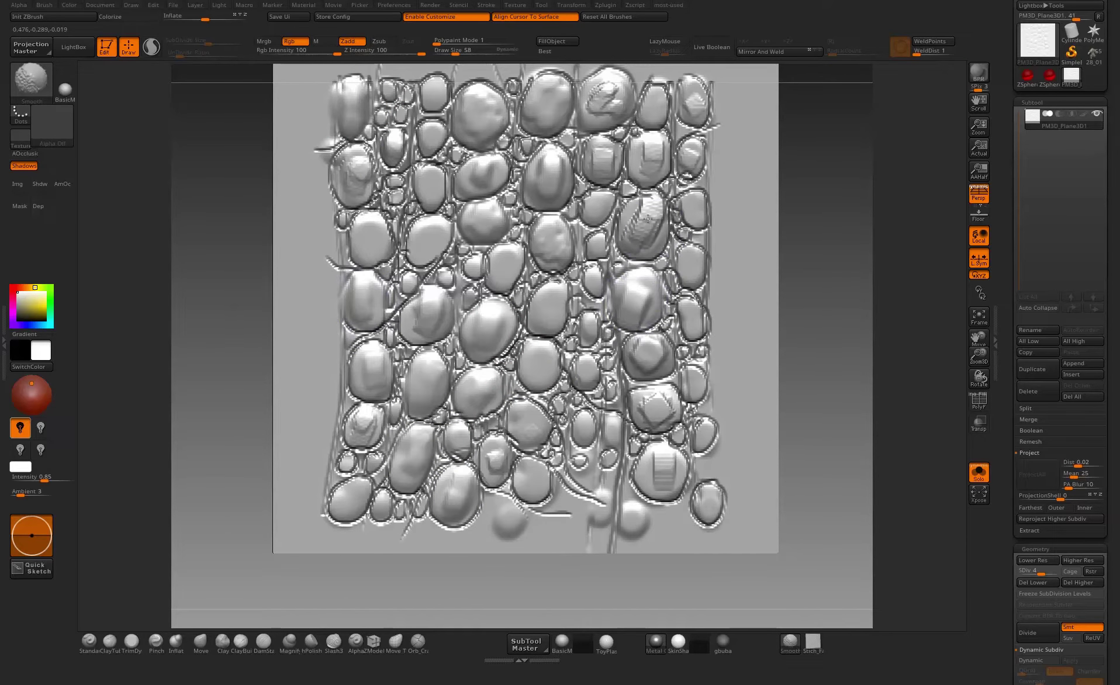
mouse_move(648, 218)
shift+mouse_down()
mouse_move(646, 101)
mouse_move(555, 96)
shift+mouse_up()
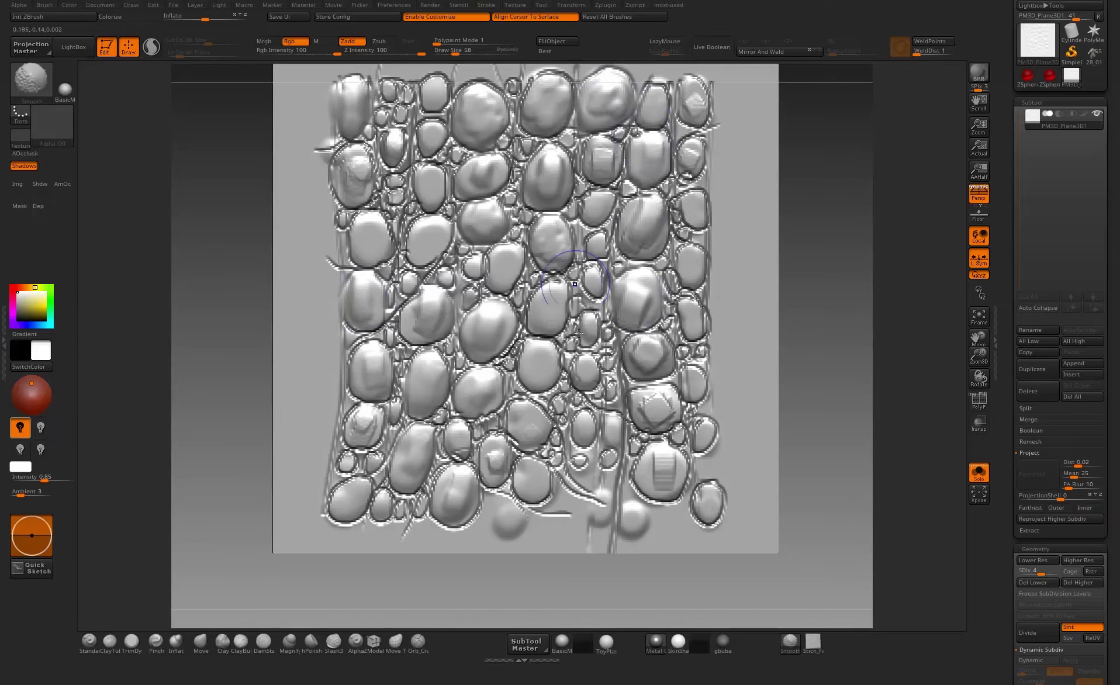
- Check the relief of the whole plane in the basic material and switch back to the metallic material
click(560, 646)
alt+drag(808, 337, 639, 102)
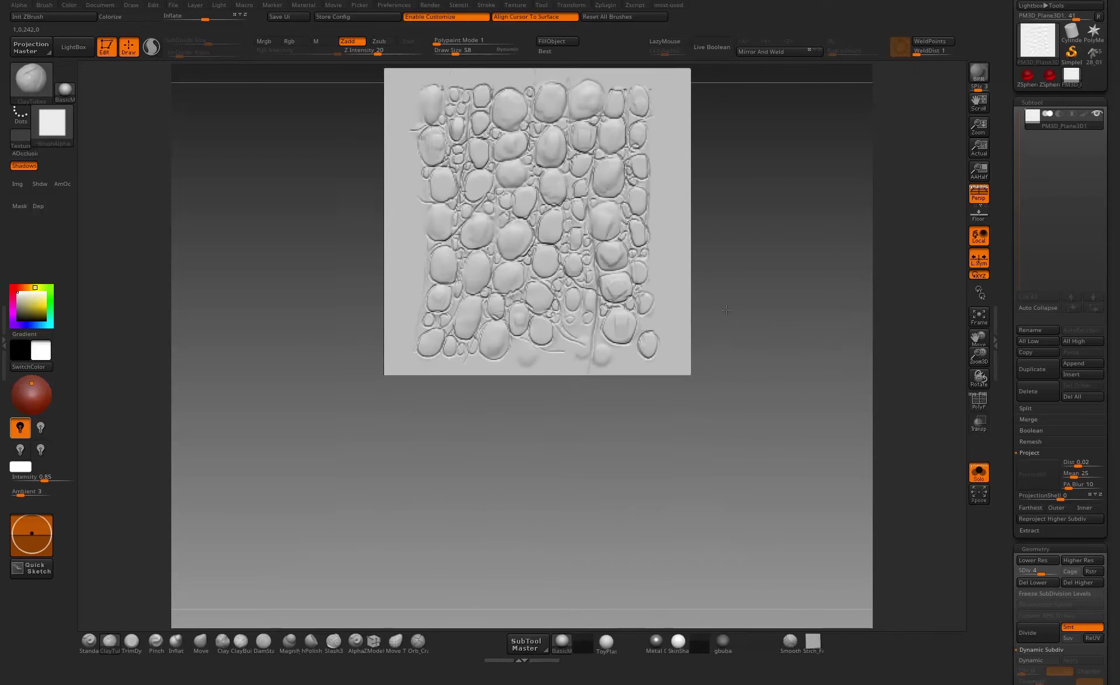
mouse_move(732, 283)
alt+mouse_down()
mouse_move(771, 409)
mouse_move(758, 305)
mouse_move(750, 475)
alt+mouse_up()
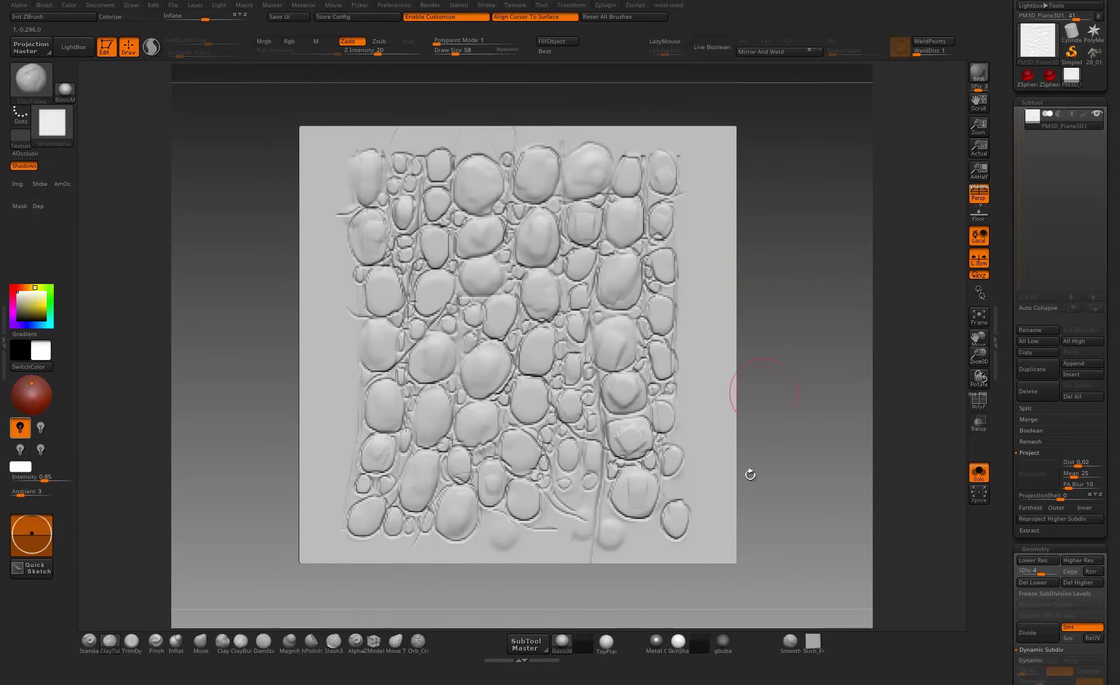
click(656, 641)
alt+drag(770, 440, 762, 485)
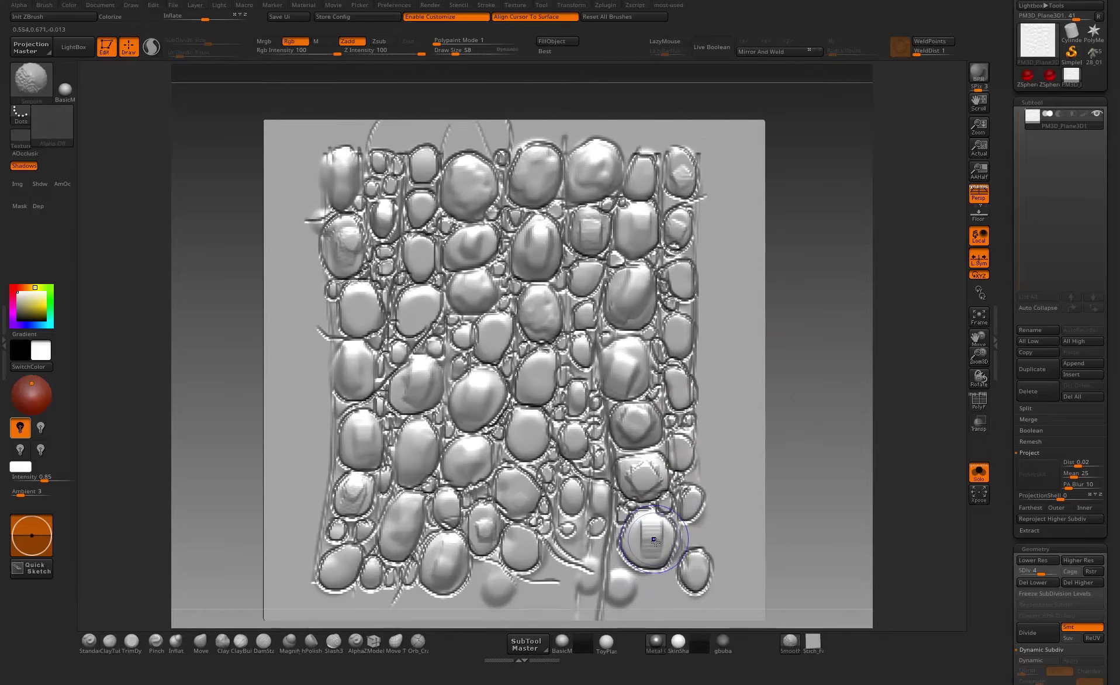
- Smooth the clay ridge on the lowest large scale of the sixth column
shift+drag(648, 540, 651, 530)
mouse_move(797, 443)
alt+mouse_down()
mouse_move(746, 421)
mouse_move(711, 376)
mouse_move(630, 318)
alt+mouse_up()
key(f)
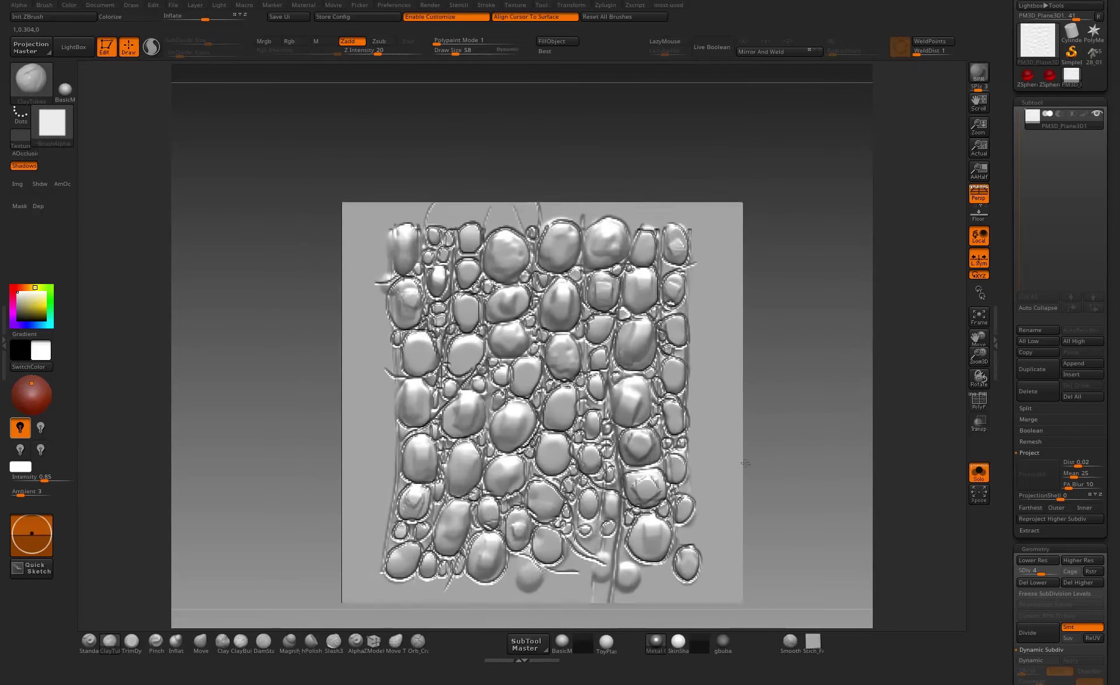
- Set up the Inflate brush at draw size 82 and raise the plane to subdivision level 6
key(b)
key(i)
key(n)
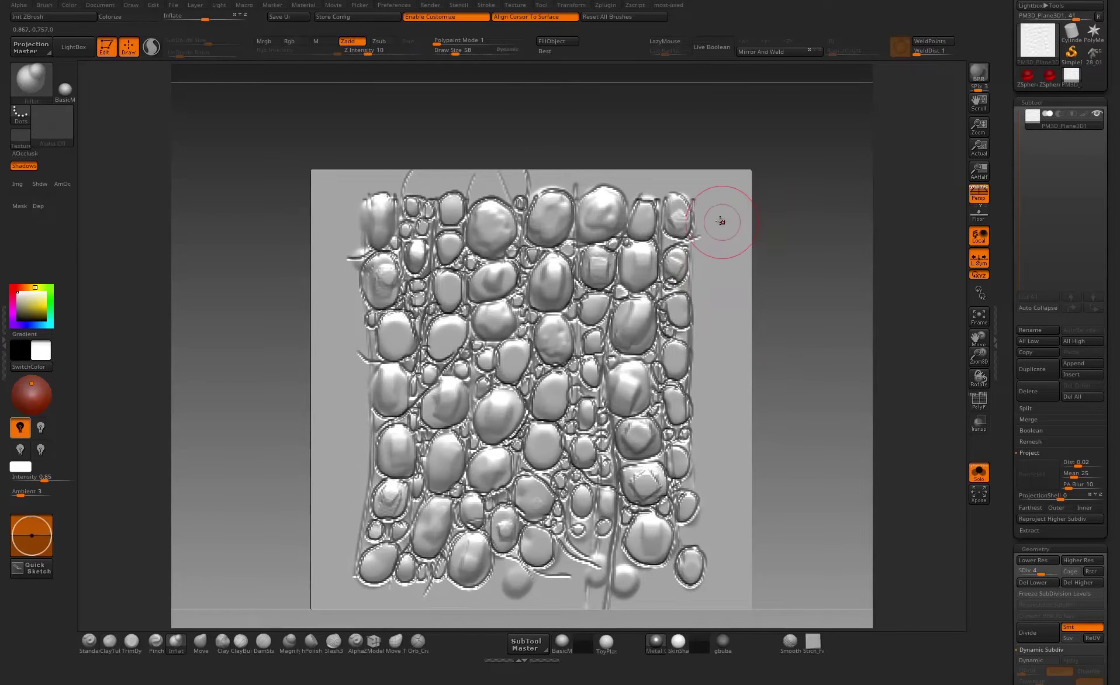
key(bracketright)
key(bracketright)
key(d)
key(d)
key(d)
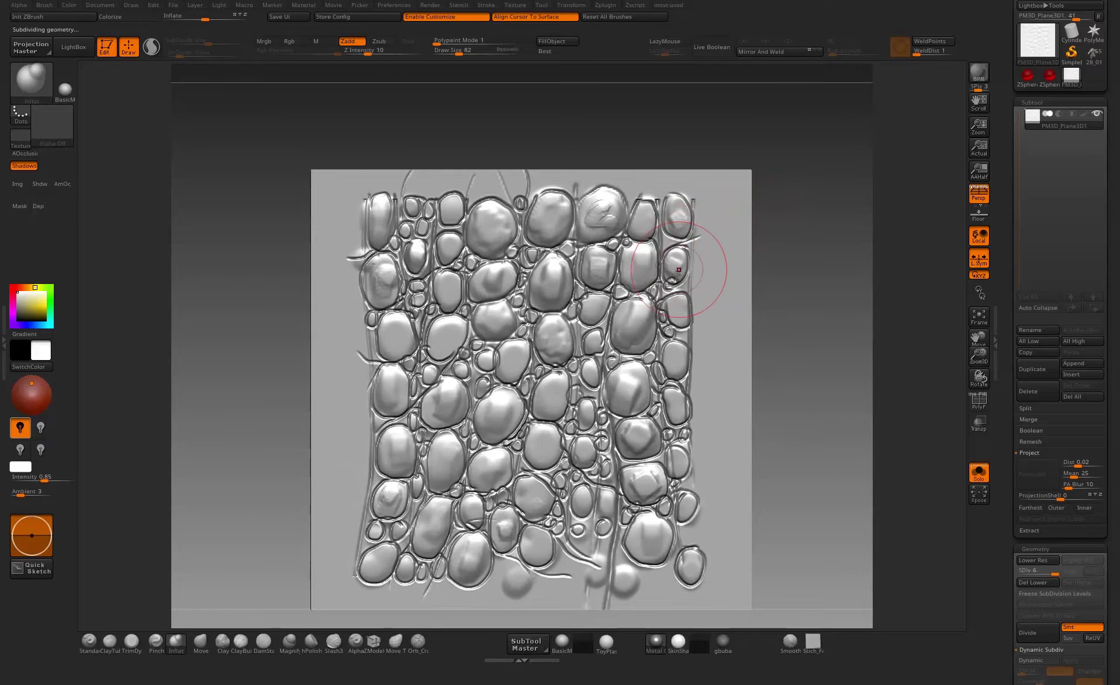
- Inflate the upper large scales of the plane's two central columns and the large scale at the head of the next column
alt+drag(825, 308, 778, 260)
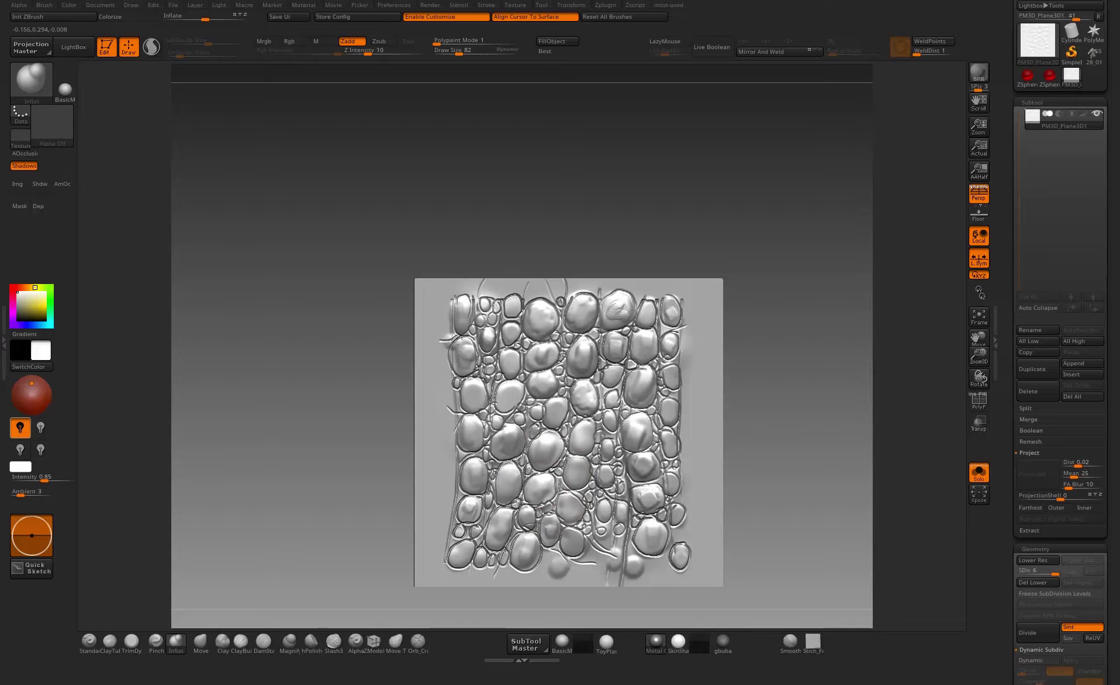
mouse_move(810, 385)
mouse_down()
mouse_move(792, 311)
mouse_move(827, 316)
mouse_up()
alt+drag(347, 383, 337, 491)
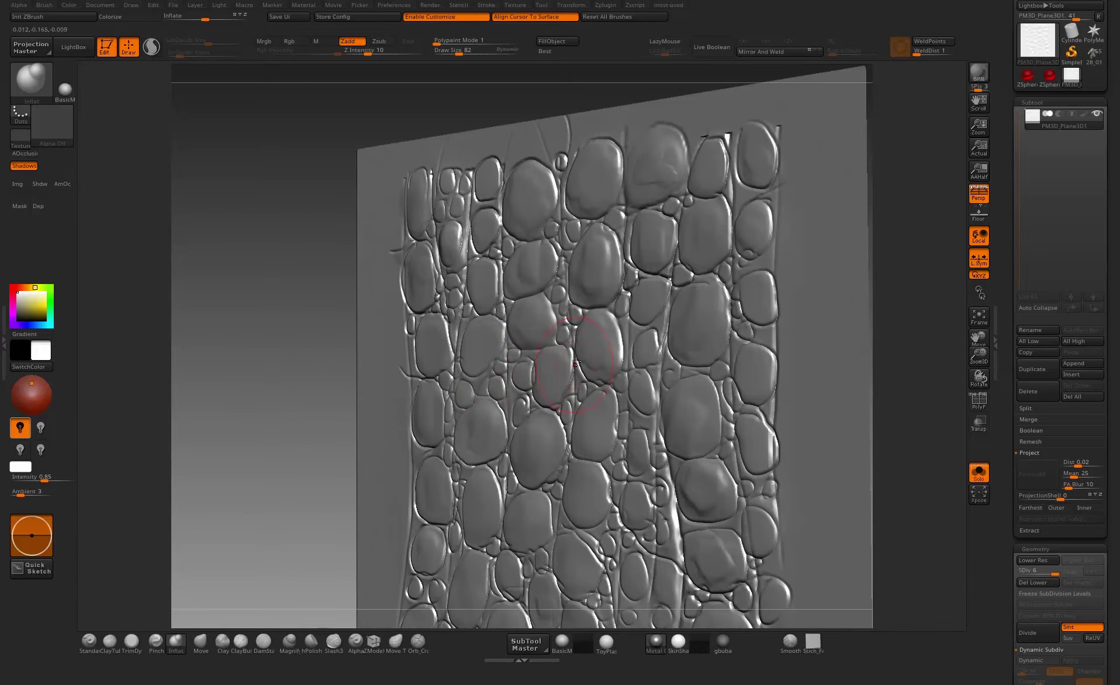
drag(598, 335, 583, 296)
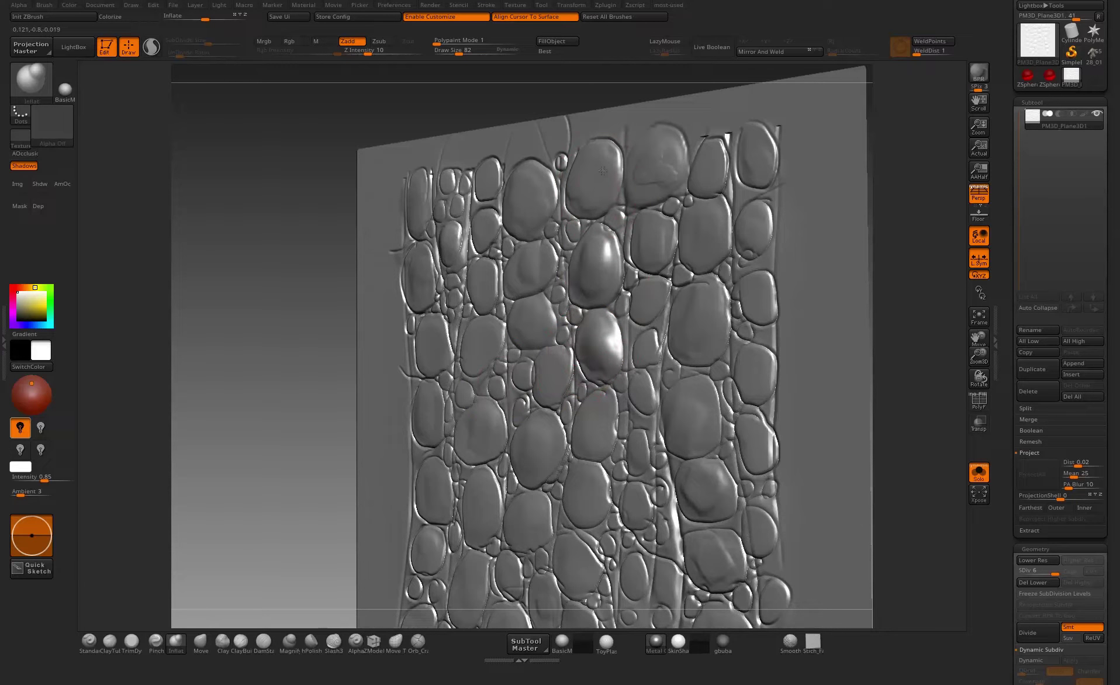
drag(652, 161, 672, 149)
drag(526, 209, 529, 196)
drag(336, 242, 314, 230)
drag(531, 276, 524, 265)
drag(526, 329, 530, 316)
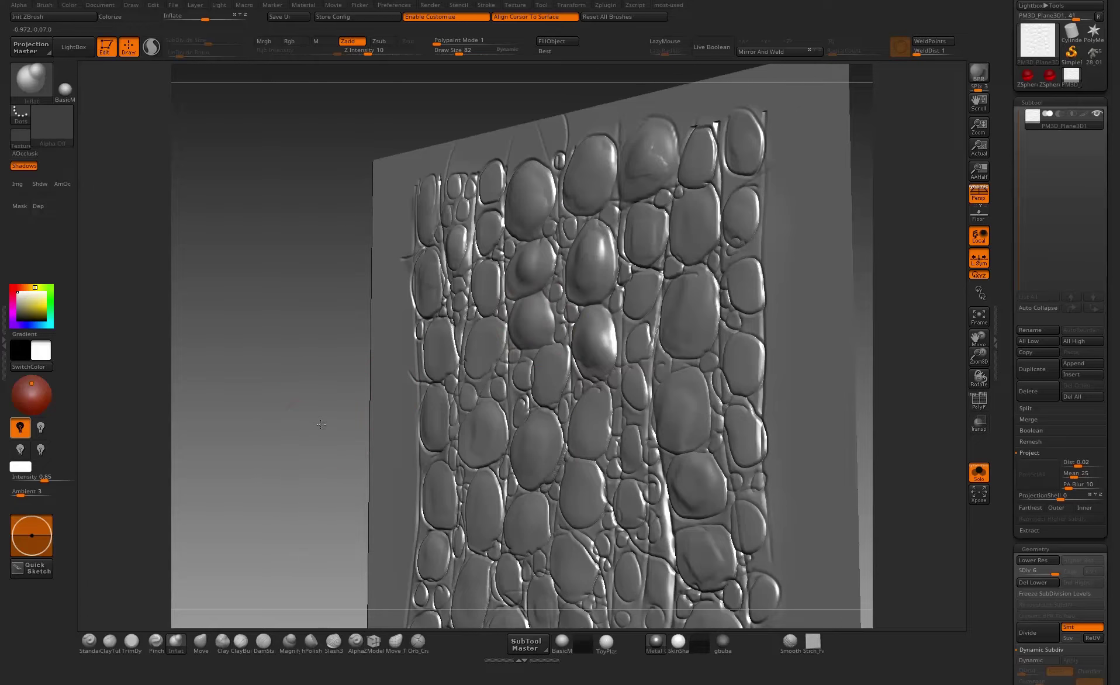
- Inflate the mid-height scales of the central columns and the large mid-height scale in the wide column beside them
drag(320, 425, 292, 406)
drag(547, 378, 549, 357)
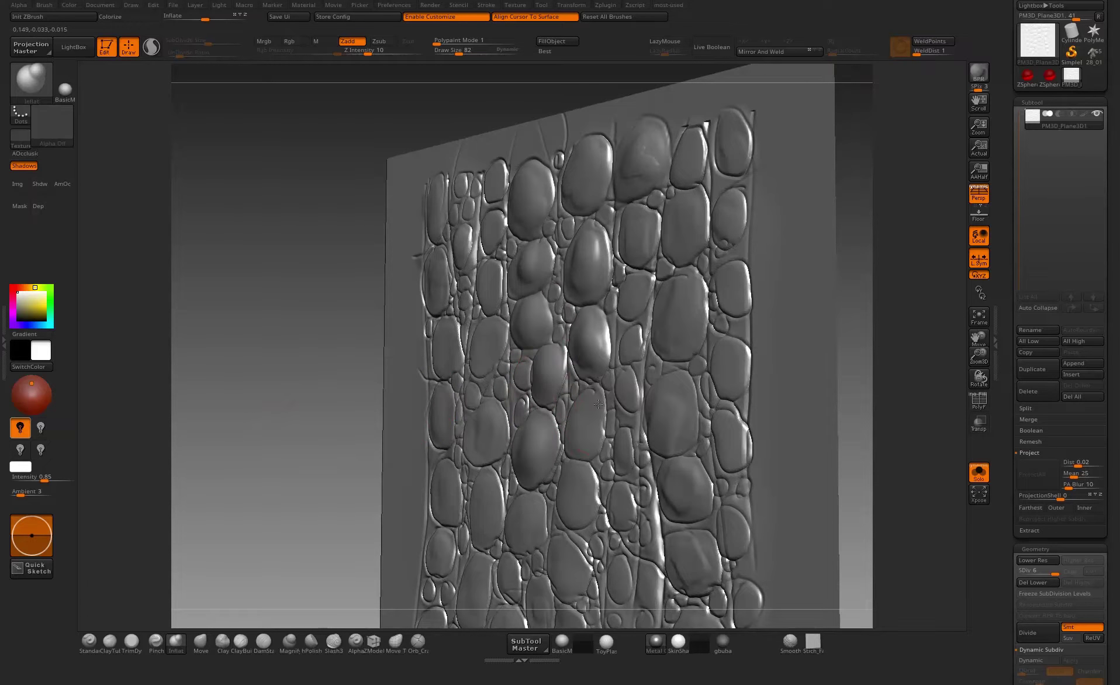
drag(598, 404, 584, 435)
drag(674, 403, 677, 414)
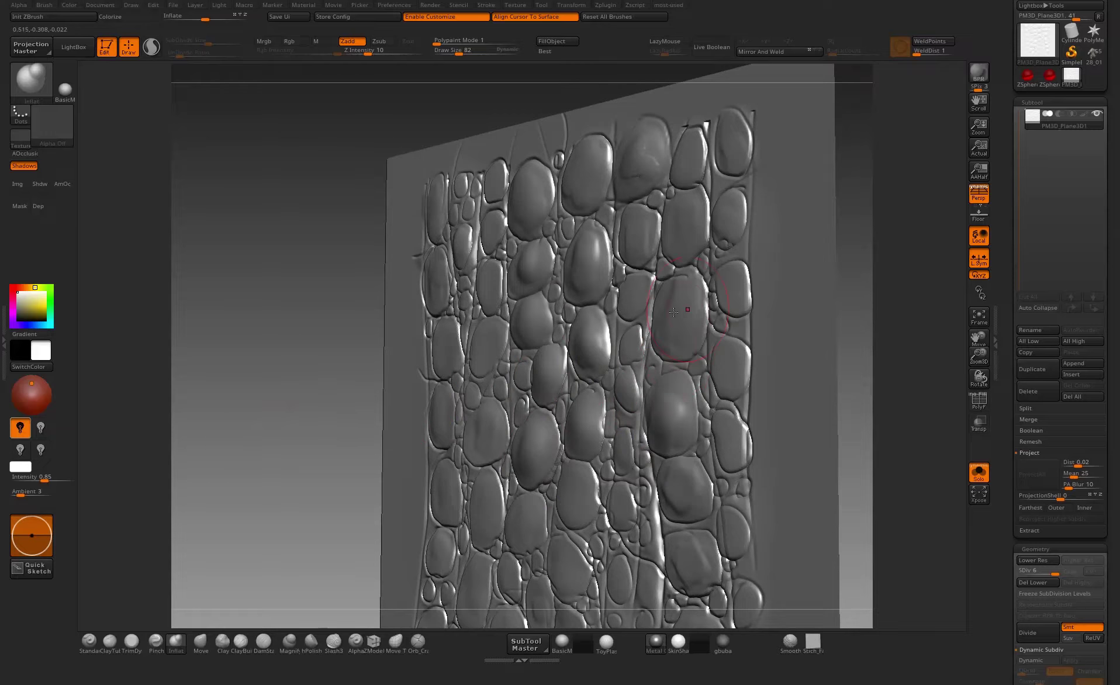
- Inflate the upper scales of the wide column and the smaller scales alongside it
drag(686, 310, 681, 299)
drag(683, 231, 674, 227)
drag(692, 153, 732, 138)
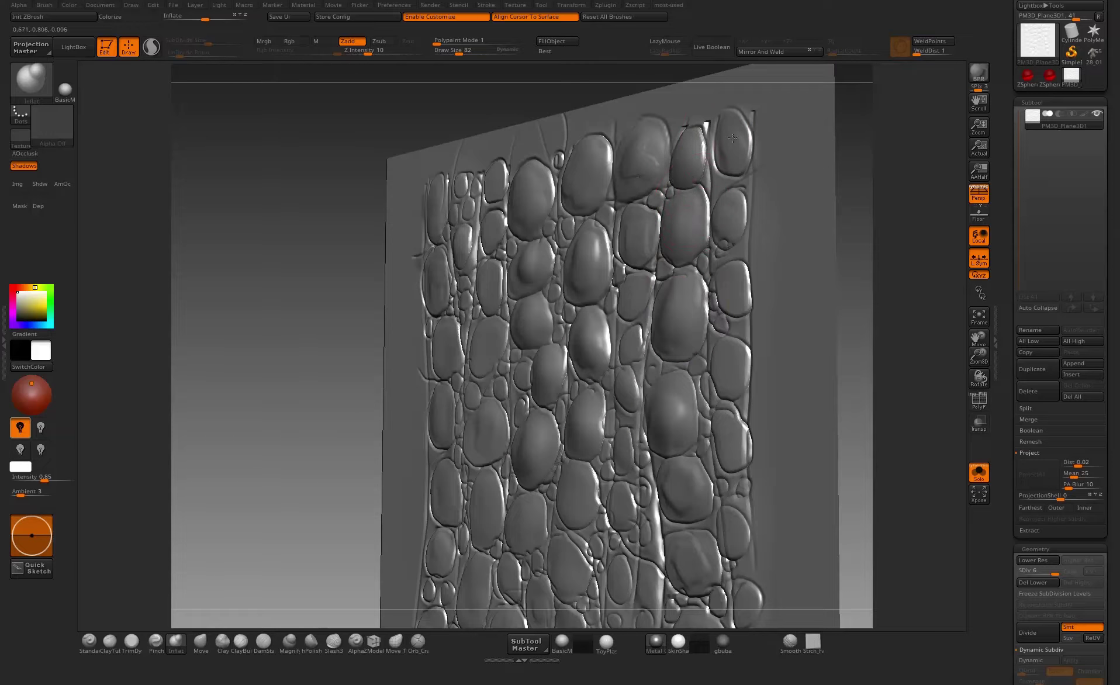
drag(633, 245, 639, 233)
drag(637, 288, 632, 300)
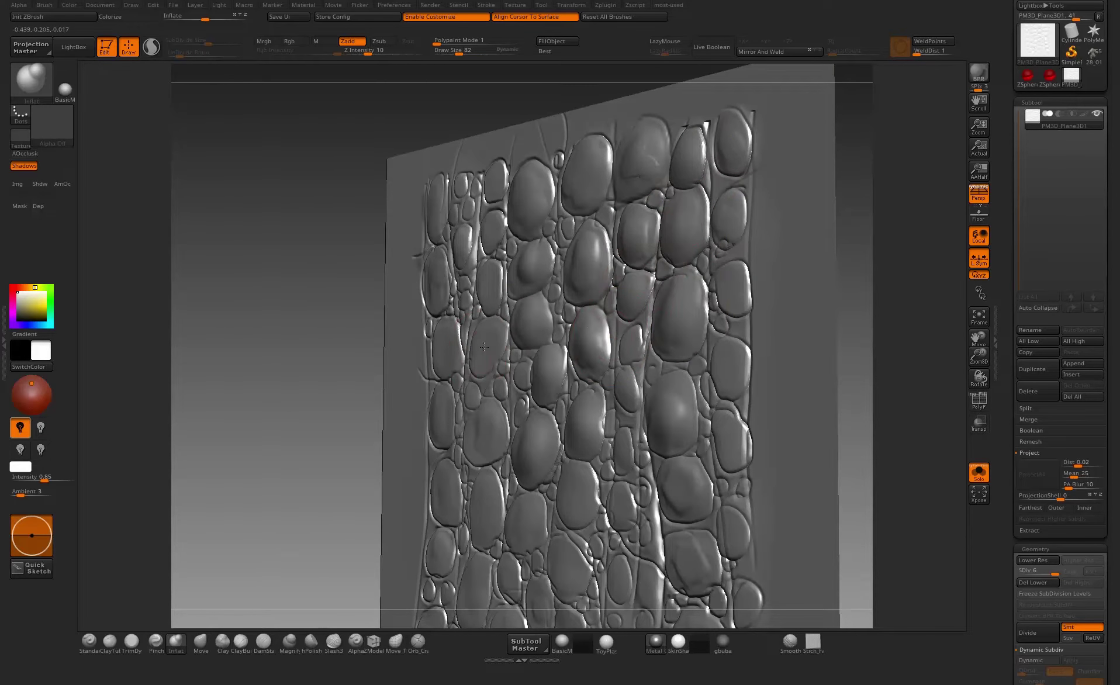
- Inflate the mid-height scales of the first and third columns and the lower scales of the third and central columns
drag(484, 347, 475, 305)
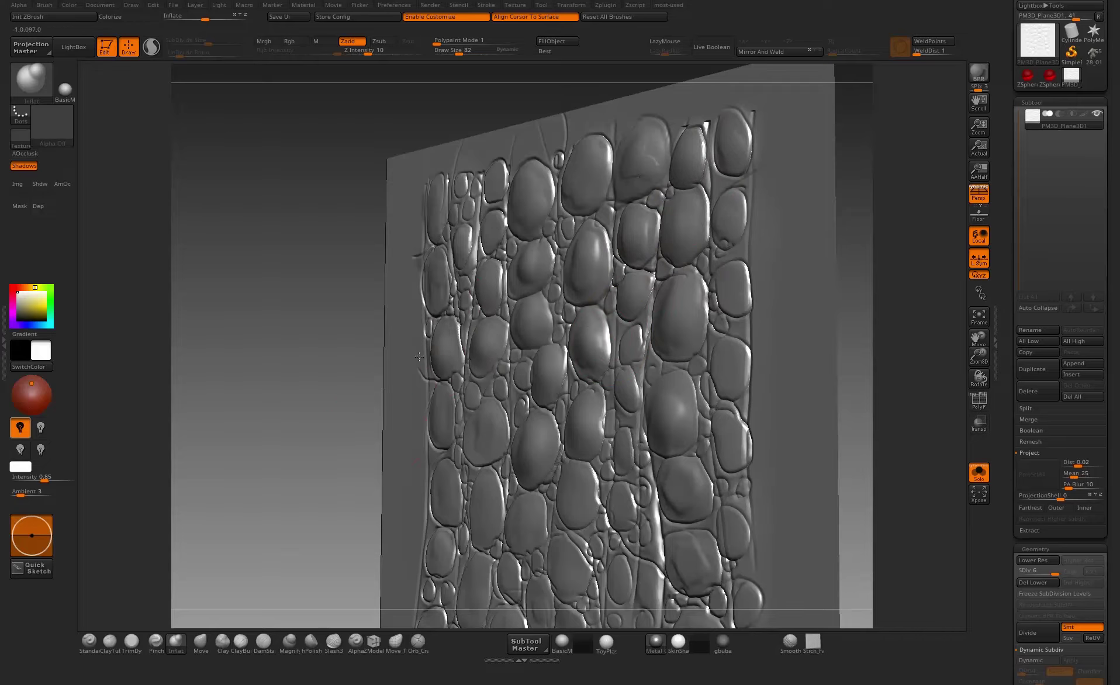
right_drag(419, 356, 450, 343)
mouse_move(458, 350)
mouse_down()
mouse_move(459, 332)
mouse_move(501, 374)
mouse_up()
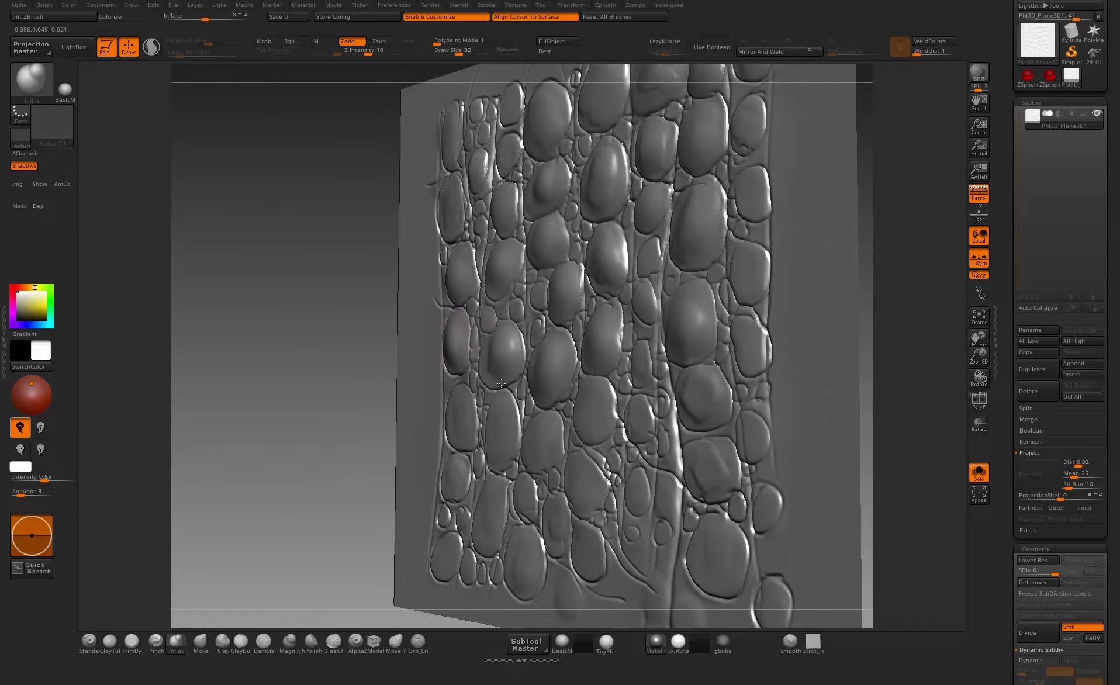
click(503, 419)
drag(585, 420, 601, 397)
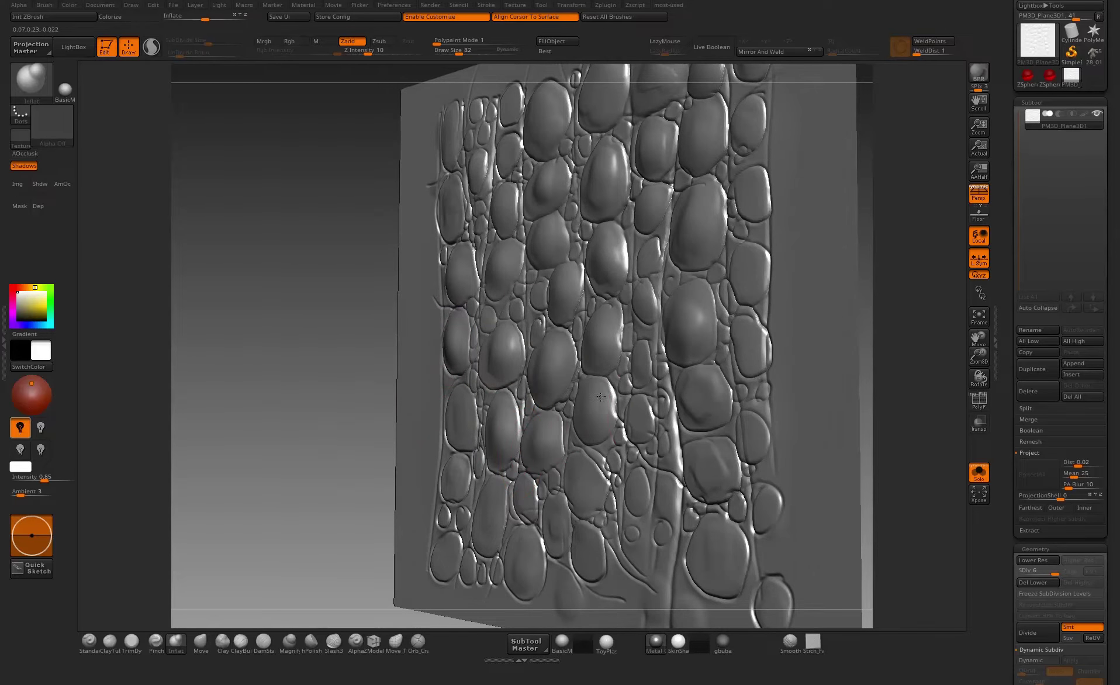
- Inflate the three lowest large scales of the wide column
click(708, 414)
click(704, 461)
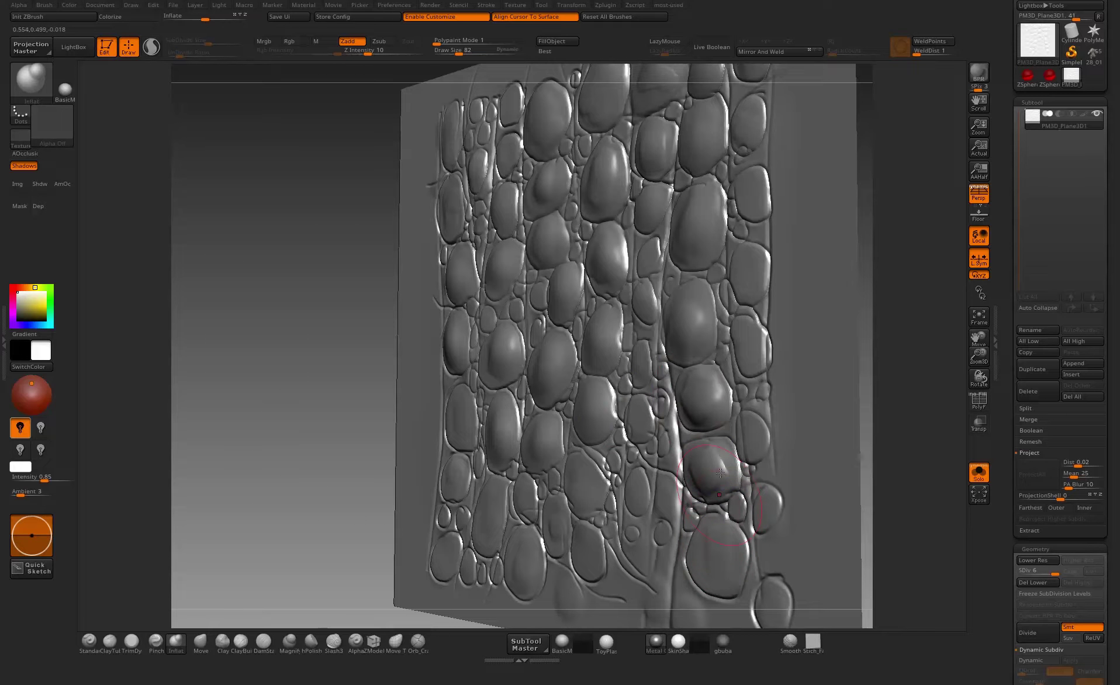
click(720, 473)
click(716, 547)
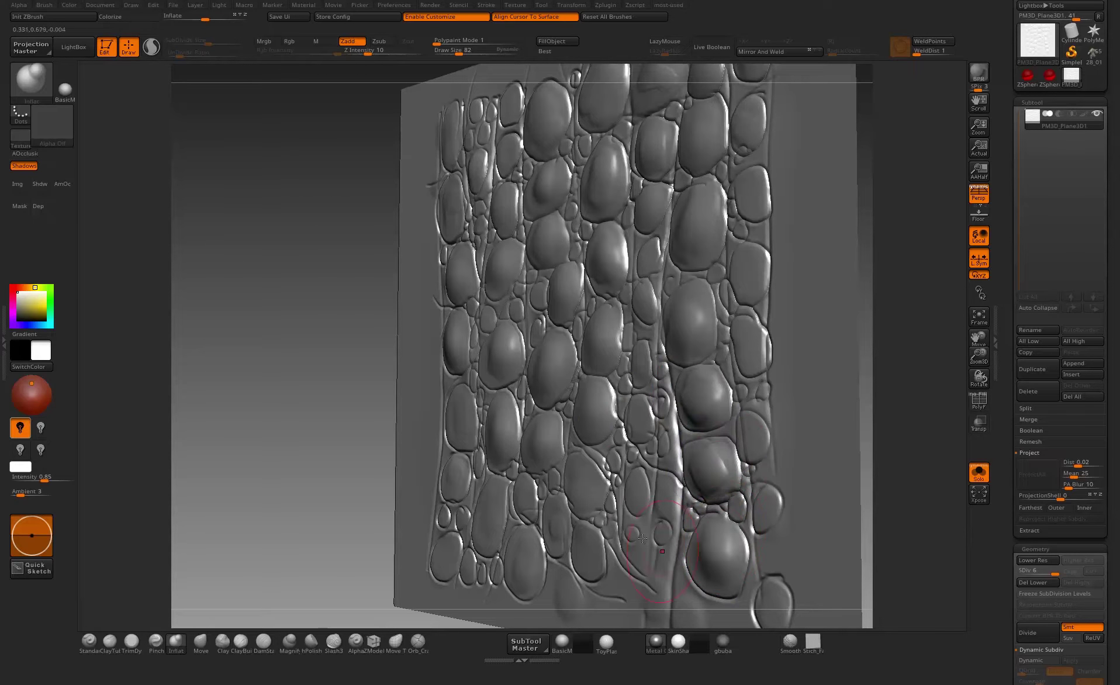
- Inflate the bottom-row scales from the small central ones across to the first column's lowest scale
click(635, 497)
click(587, 562)
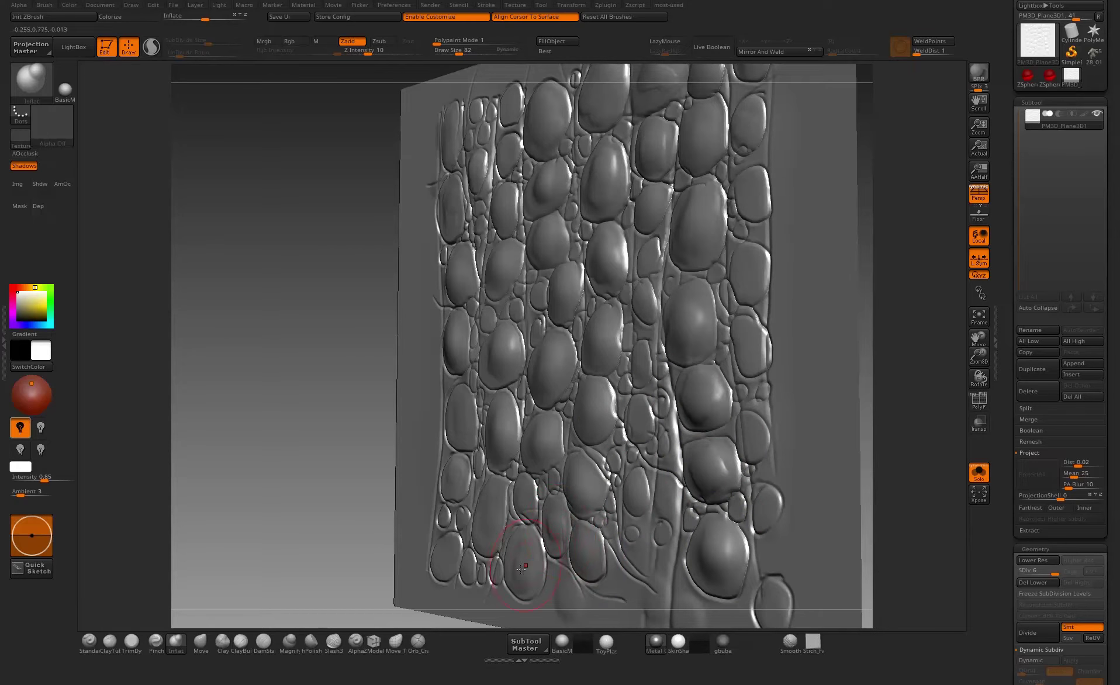
click(486, 510)
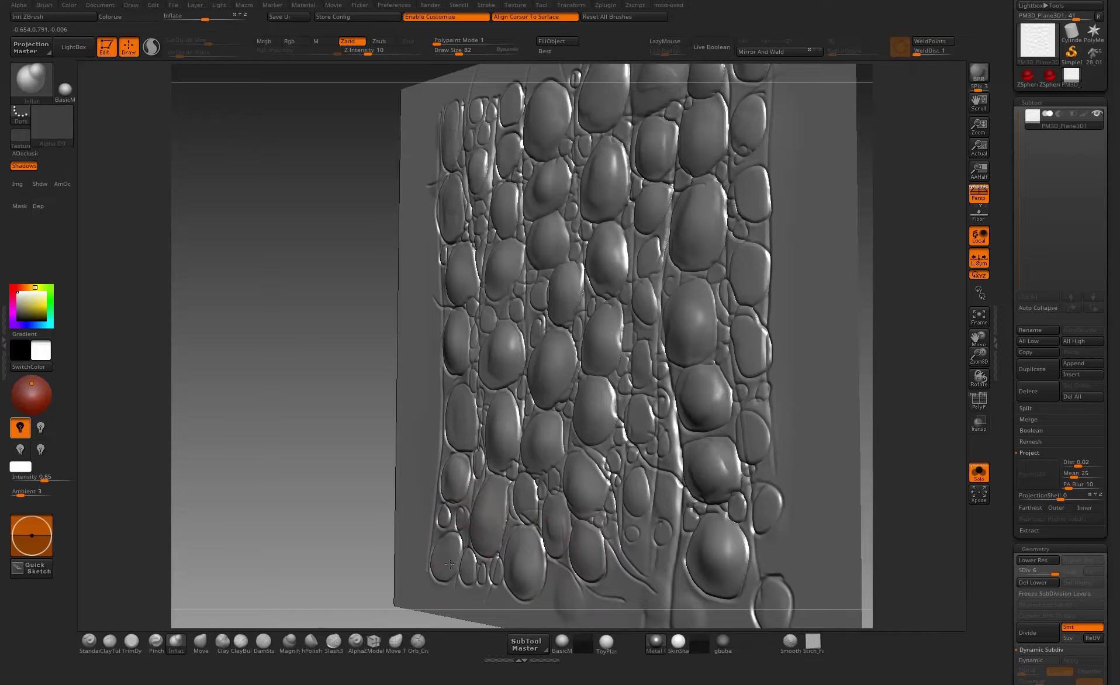
click(448, 542)
- Inflate the uppermost scales of the first and third columns
drag(388, 509, 465, 355)
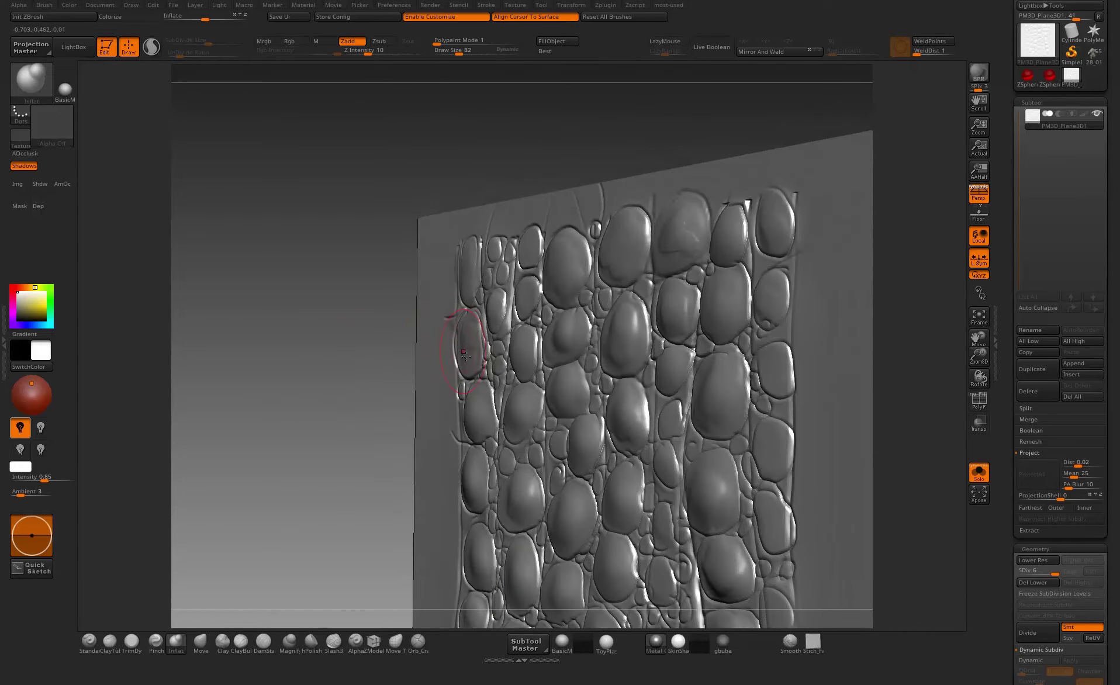
mouse_move(392, 352)
alt+mouse_down()
mouse_move(361, 333)
mouse_move(403, 351)
alt+mouse_up()
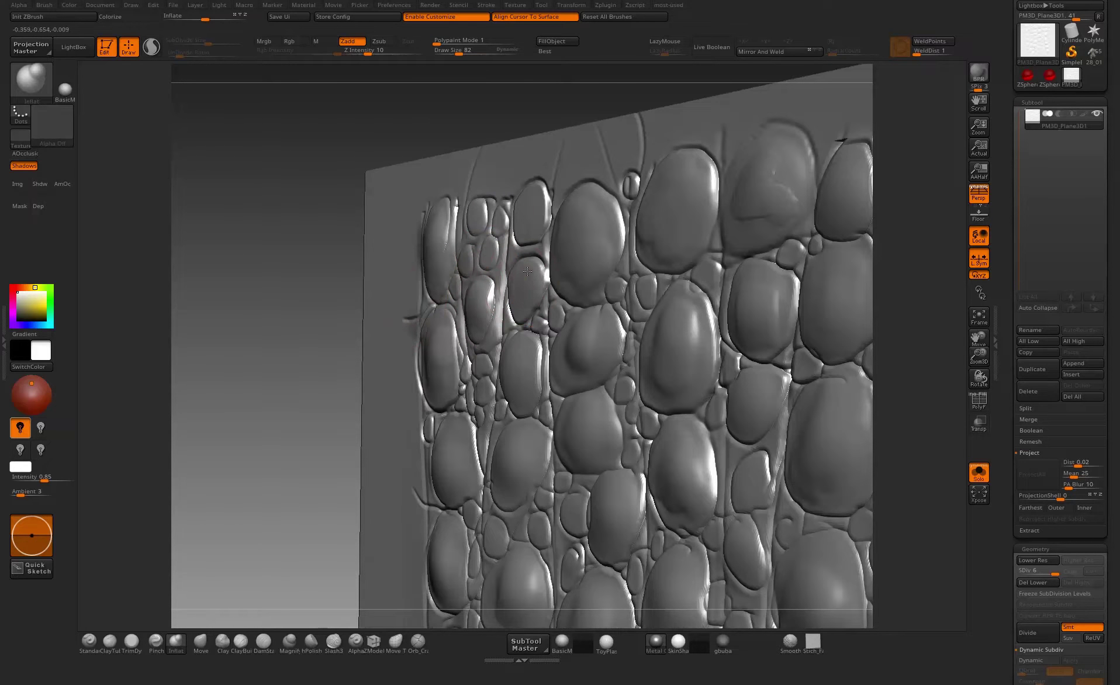
drag(324, 343, 378, 223)
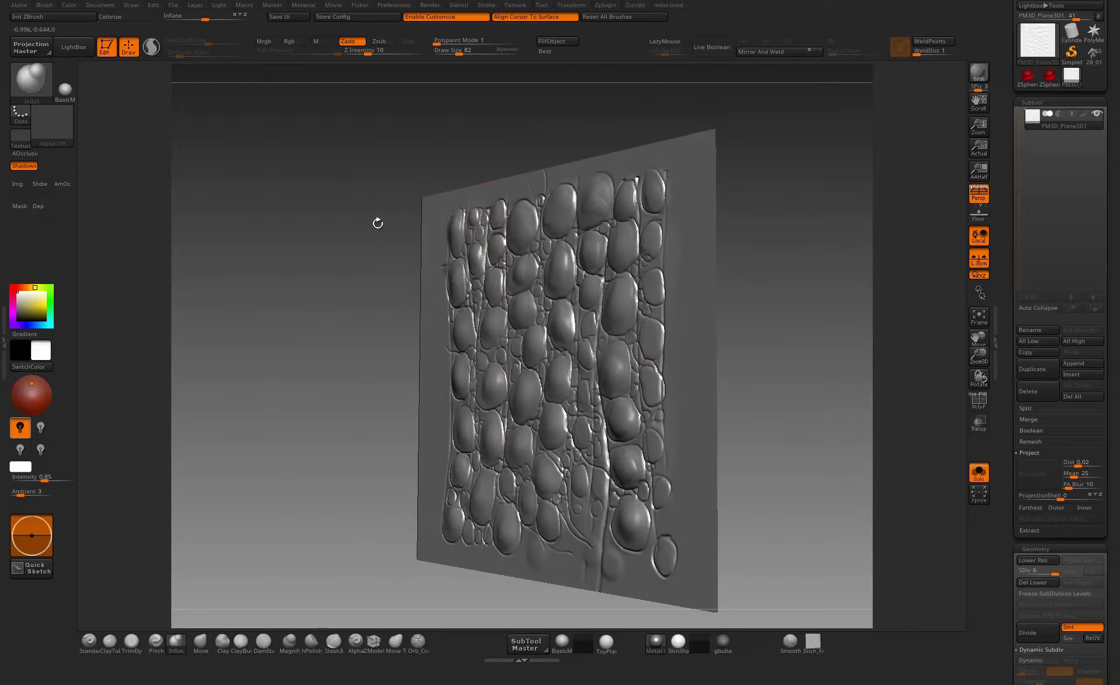
- Switch the plane to the basic material, face it from the front, and reduce the brush draw size to 38
mouse_move(703, 207)
mouse_down()
mouse_move(730, 225)
mouse_move(713, 227)
mouse_move(731, 214)
mouse_move(603, 258)
mouse_move(540, 332)
mouse_move(550, 597)
mouse_up()
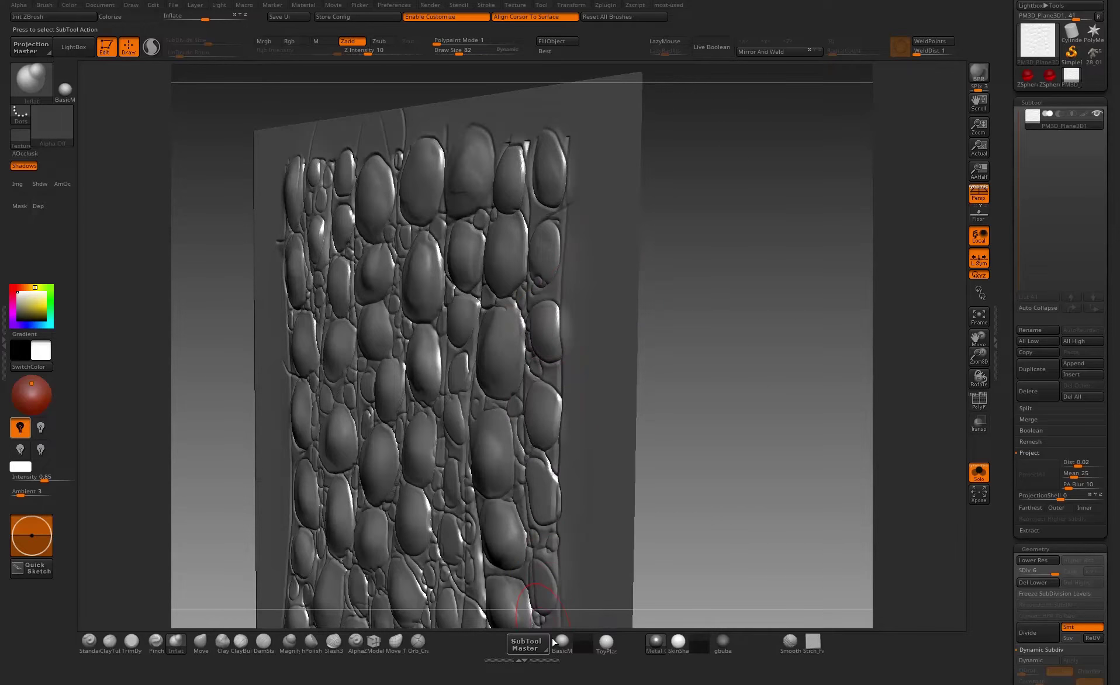
click(558, 642)
mouse_move(725, 411)
mouse_down()
mouse_move(740, 399)
mouse_move(668, 365)
mouse_move(637, 290)
mouse_move(696, 190)
mouse_move(727, 215)
mouse_up()
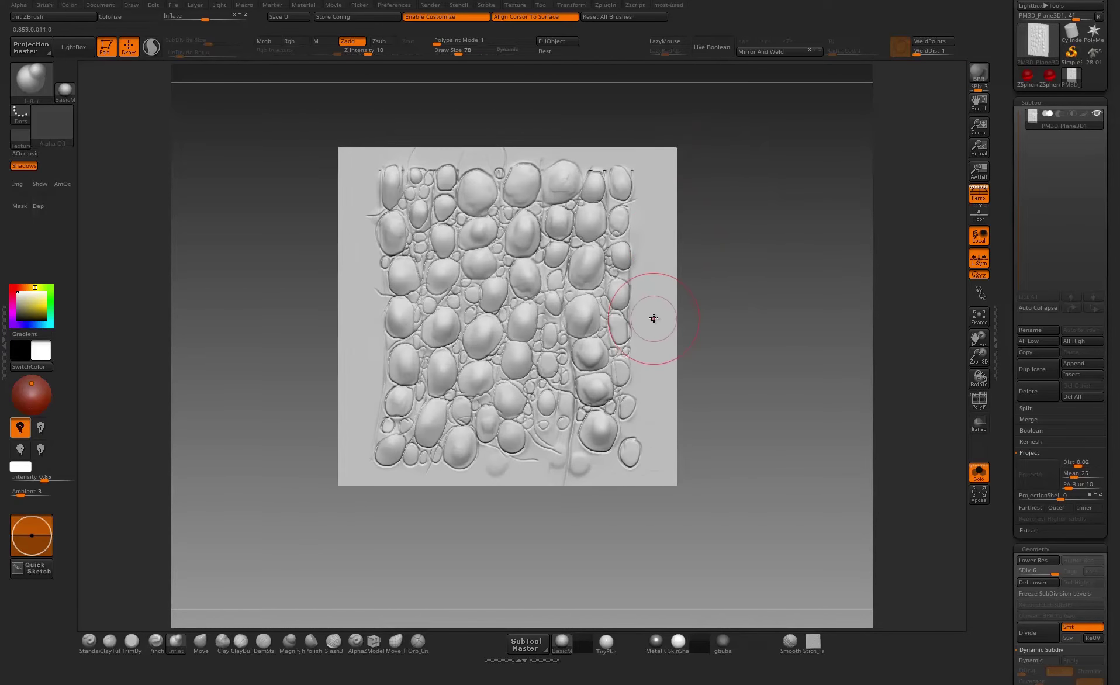
key(bracketleft)
key(bracketleft)
key(bracketleft)
- Mask the plane's cracks by cavity with the cavity intensity at 100
drag(1007, 436, 1058, 272)
click(1048, 301)
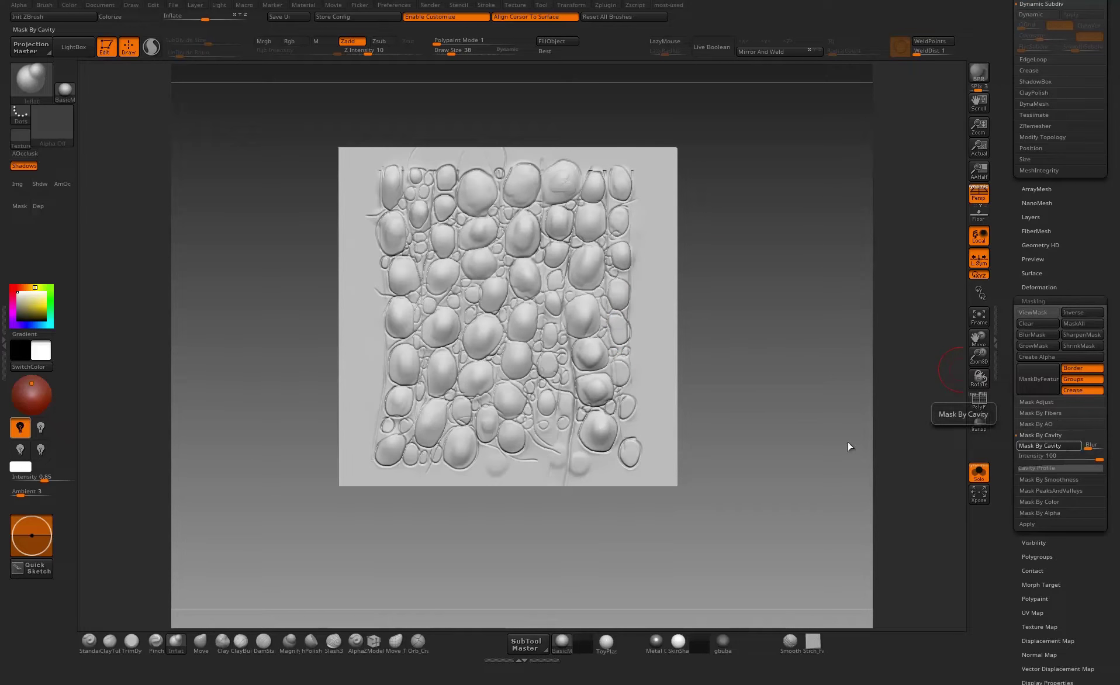
drag(803, 405, 817, 349)
key(shift+r)
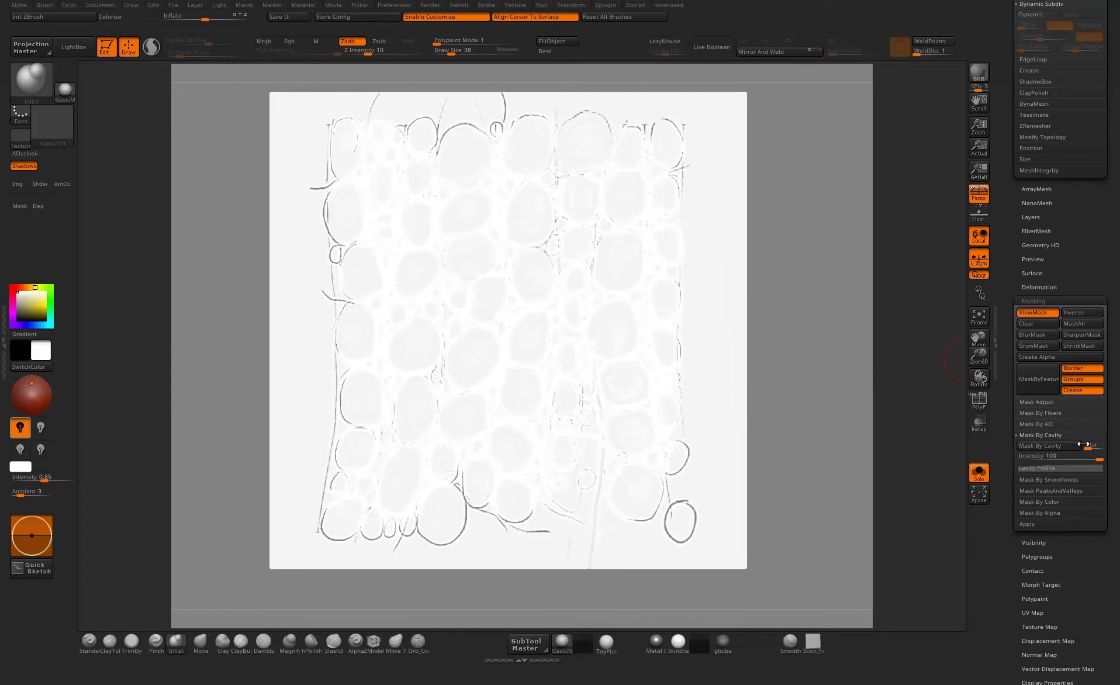
drag(1081, 457, 1103, 459)
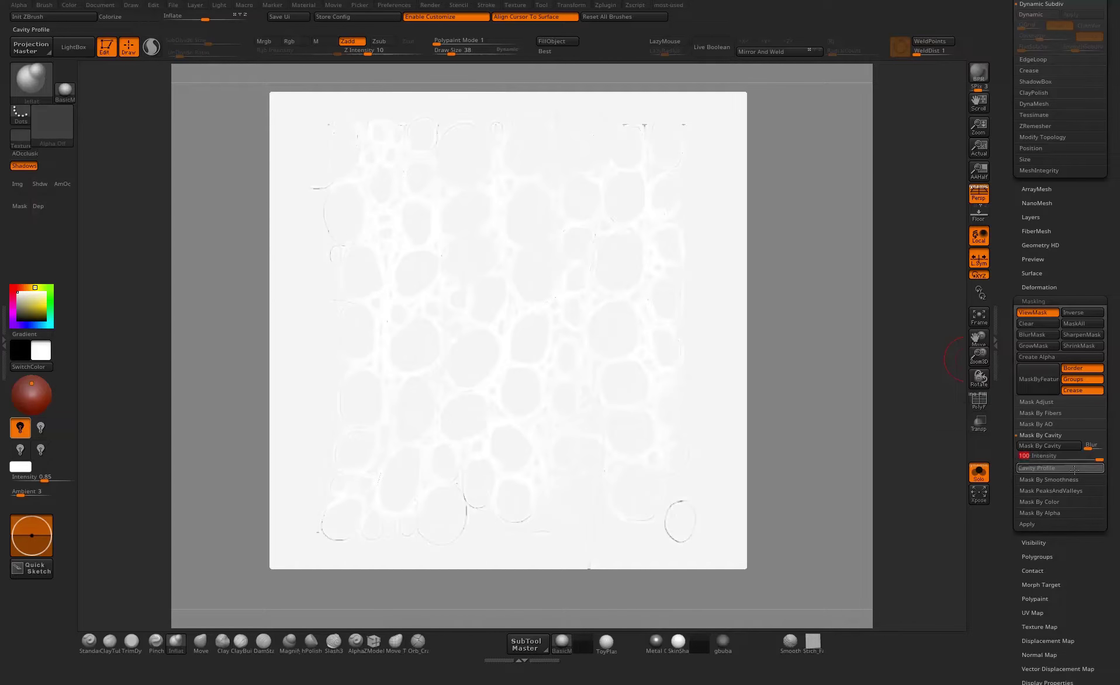
- Raise the start of the cavity profile curve and regenerate the cavity mask
click(1060, 468)
click(1050, 446)
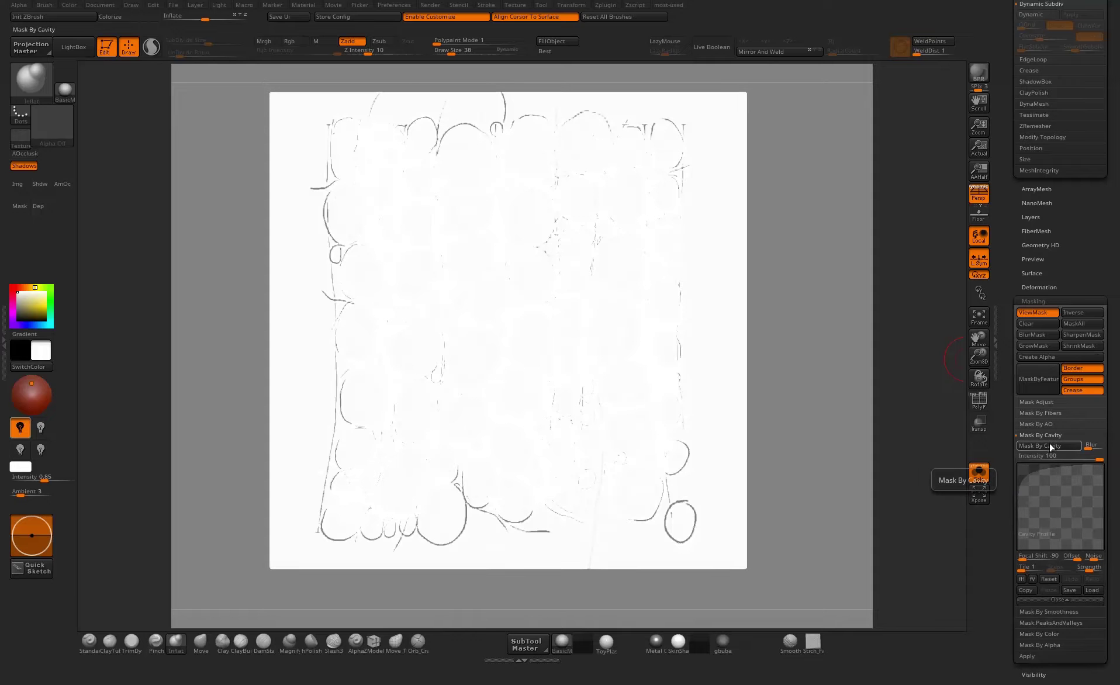
drag(1028, 474, 1023, 468)
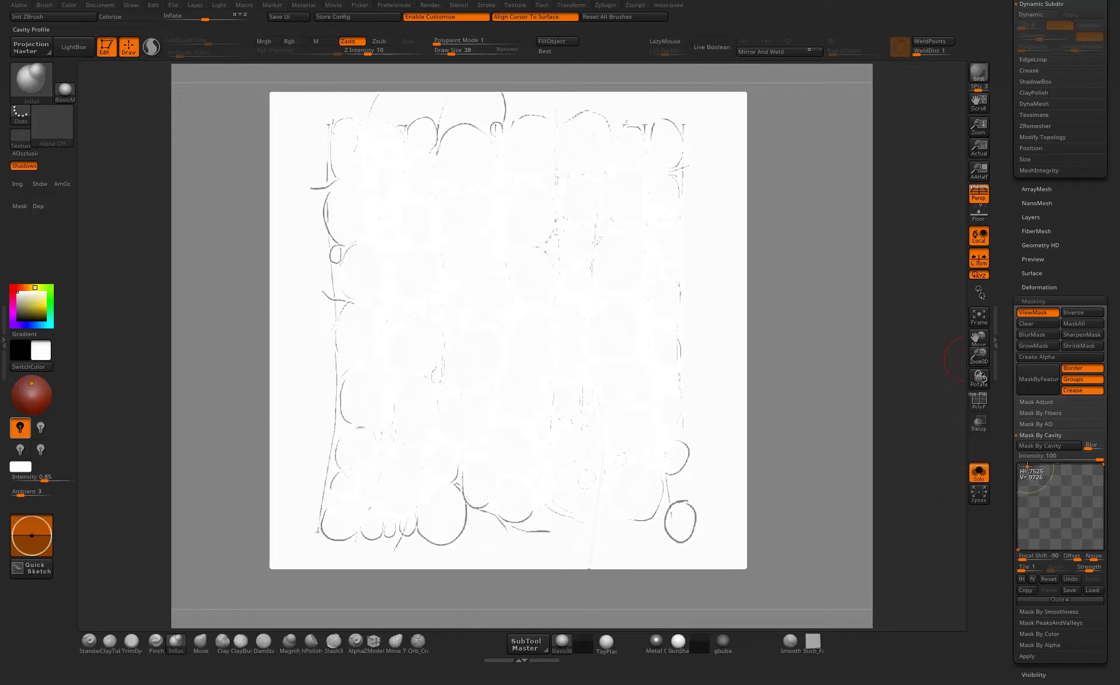
click(1043, 446)
- Adjust the cavity blur and regenerate the cavity mask so it covers more of the crack lines
click(1090, 448)
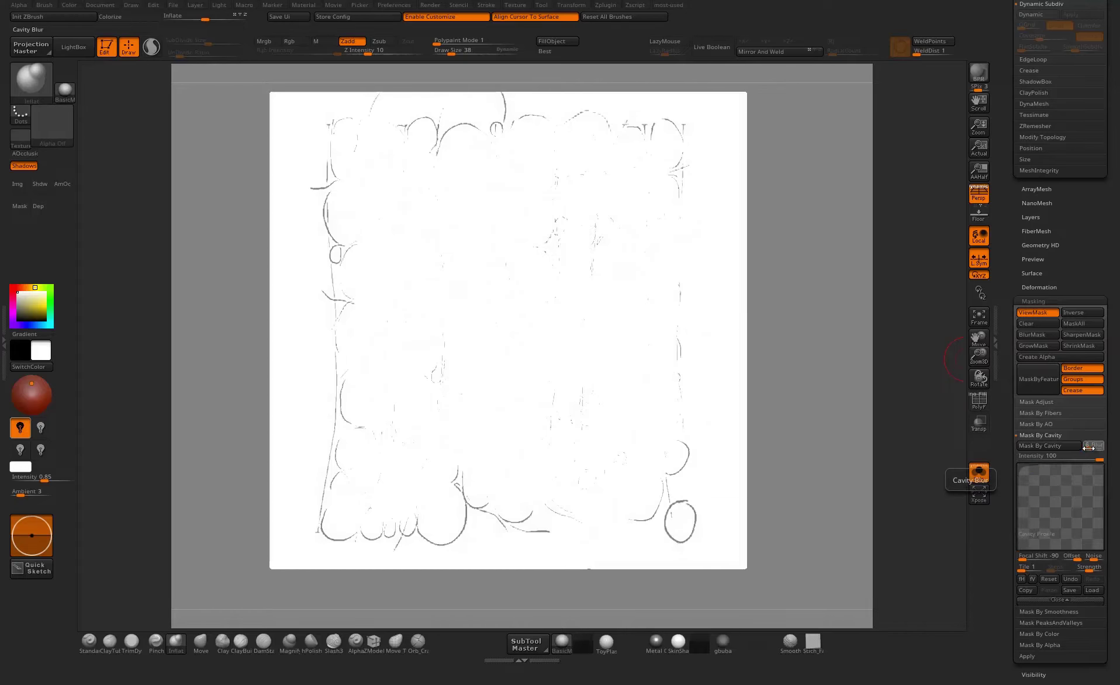
click(1052, 446)
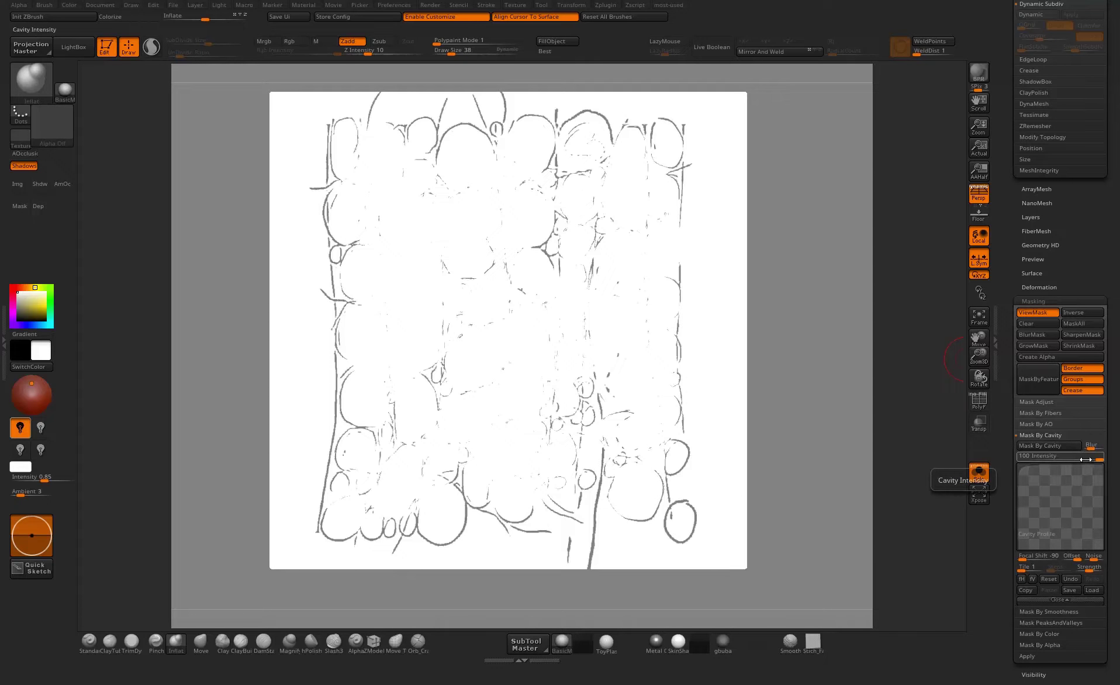
click(1053, 446)
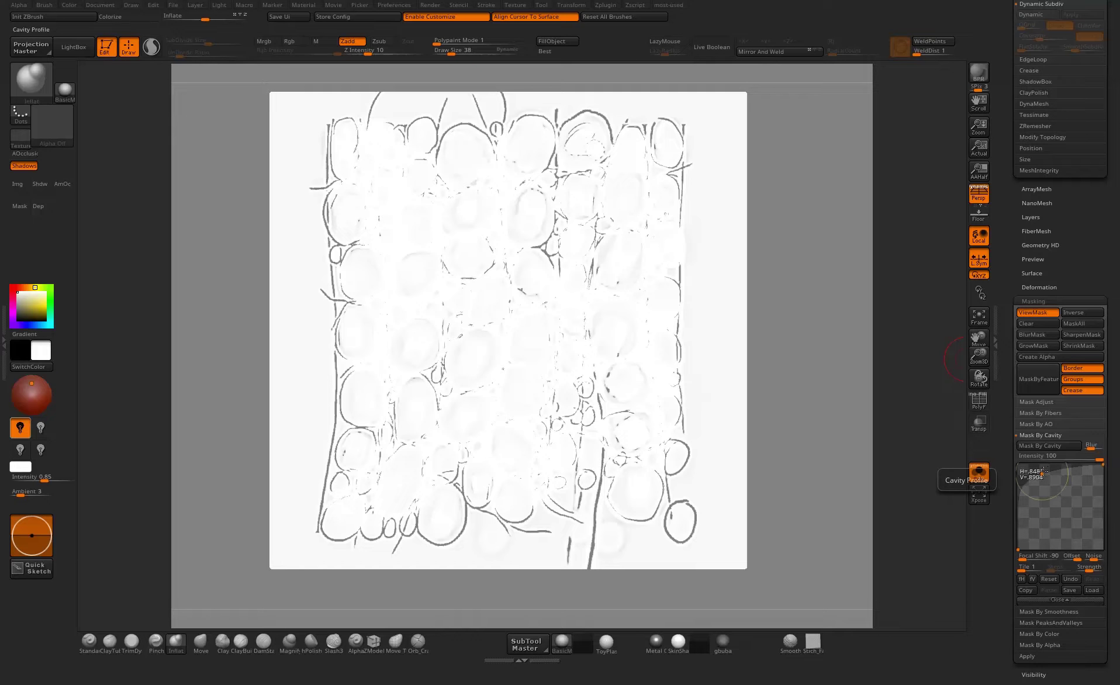
click(1041, 446)
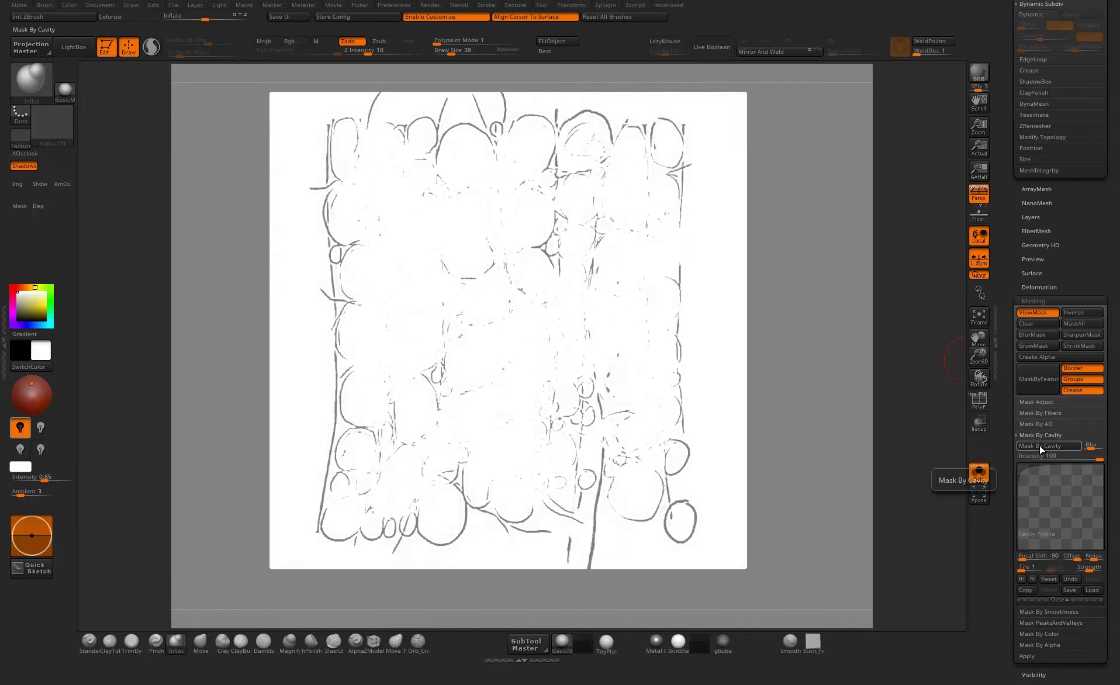
- Try to move the unmasked scale surface along the depth axis with the Move gizmo, and undo the move
mouse_move(810, 351)
ctrl+right_down()
mouse_move(775, 338)
mouse_move(827, 349)
mouse_move(763, 340)
mouse_move(740, 315)
ctrl+right_up()
key(w)
drag(579, 330, 573, 331)
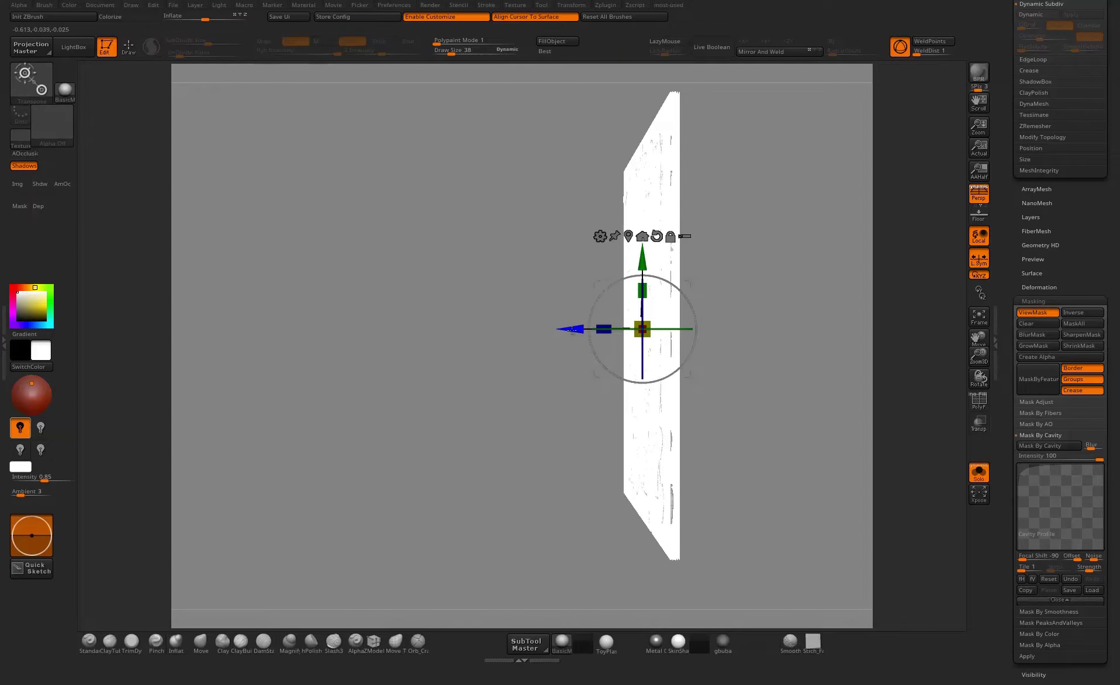
mouse_move(810, 302)
right_down()
mouse_move(854, 298)
mouse_move(869, 281)
mouse_move(733, 295)
right_up()
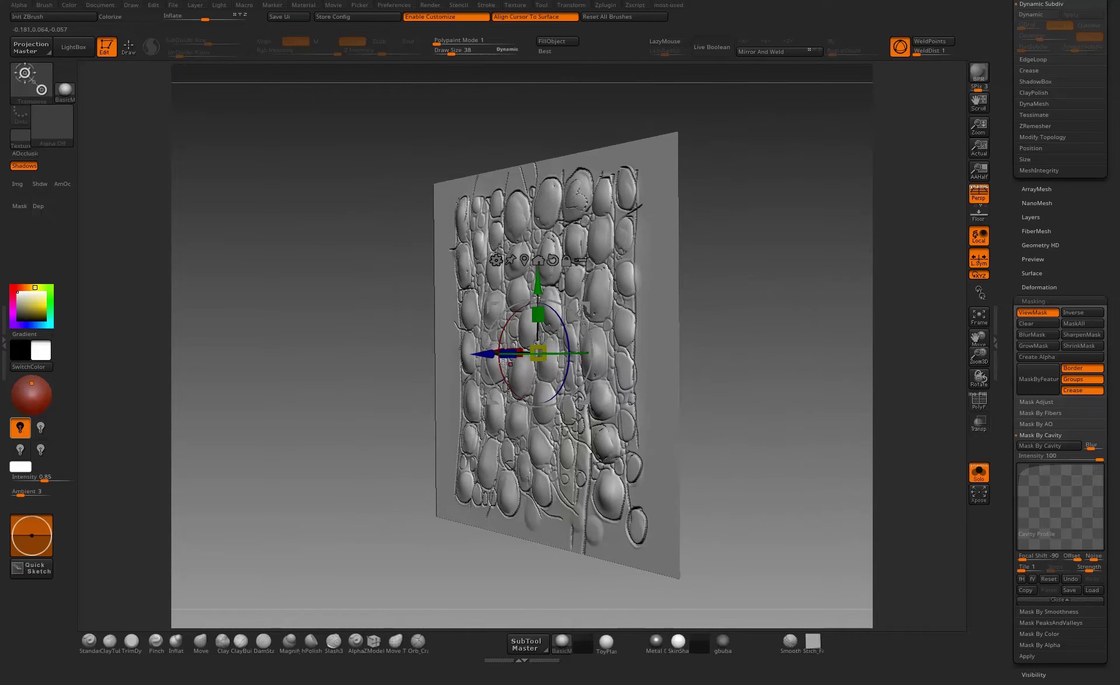
drag(487, 355, 401, 369)
shift+right_drag(725, 298, 778, 288)
key(ctrl+z)
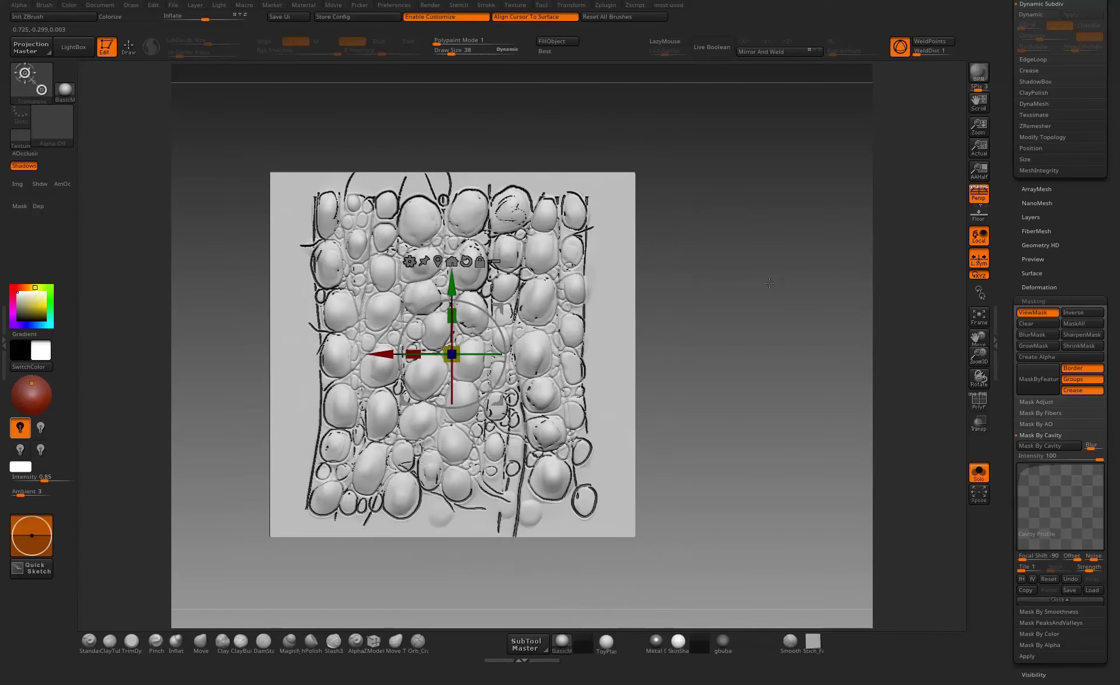
key(ctrl+z)
- Return to drawing with the Inflate brush and hide the mask display
mouse_move(708, 292)
mouse_down()
mouse_move(640, 293)
mouse_move(691, 294)
mouse_move(646, 300)
mouse_move(729, 314)
mouse_move(736, 337)
mouse_up()
key(q)
key(ctrl+h)
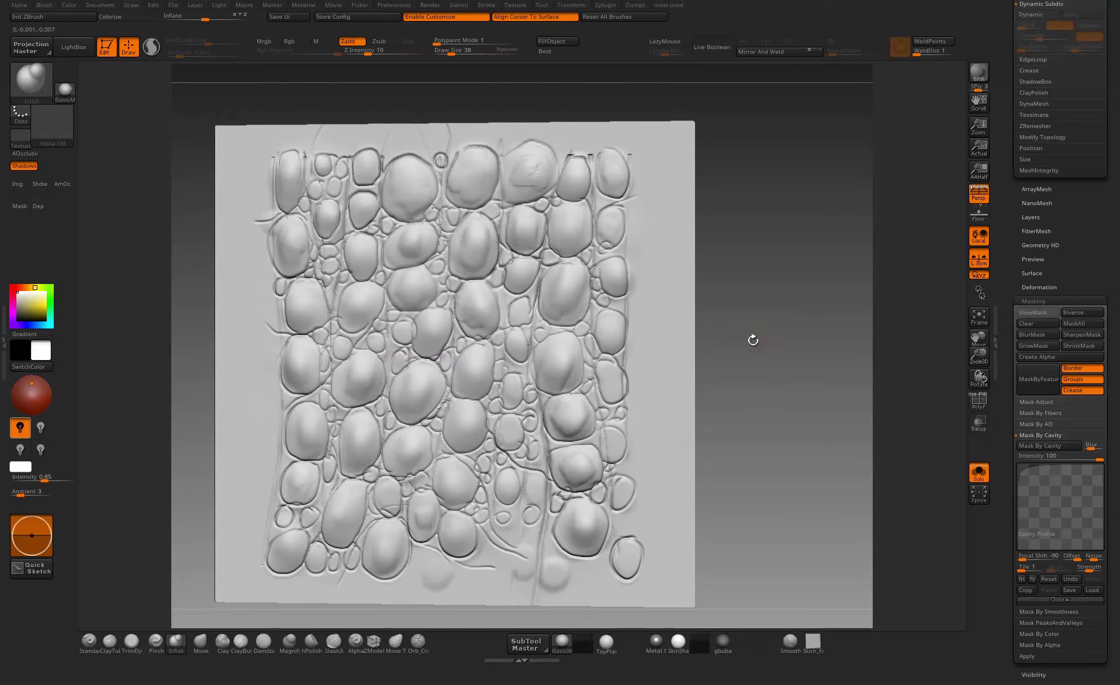
- Drop the plane to a lower subdivision level, and divide the geometry to restore the fine scale detail
key(shift)
key(shift+d)
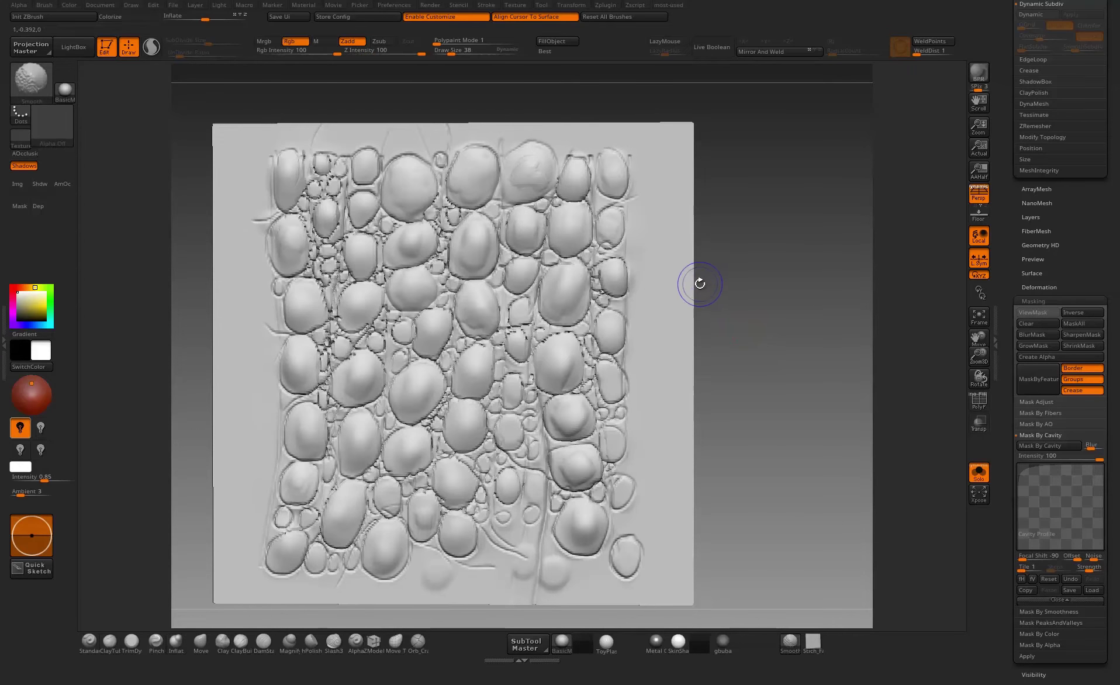
ctrl+right_drag(723, 287, 776, 285)
key(shift)
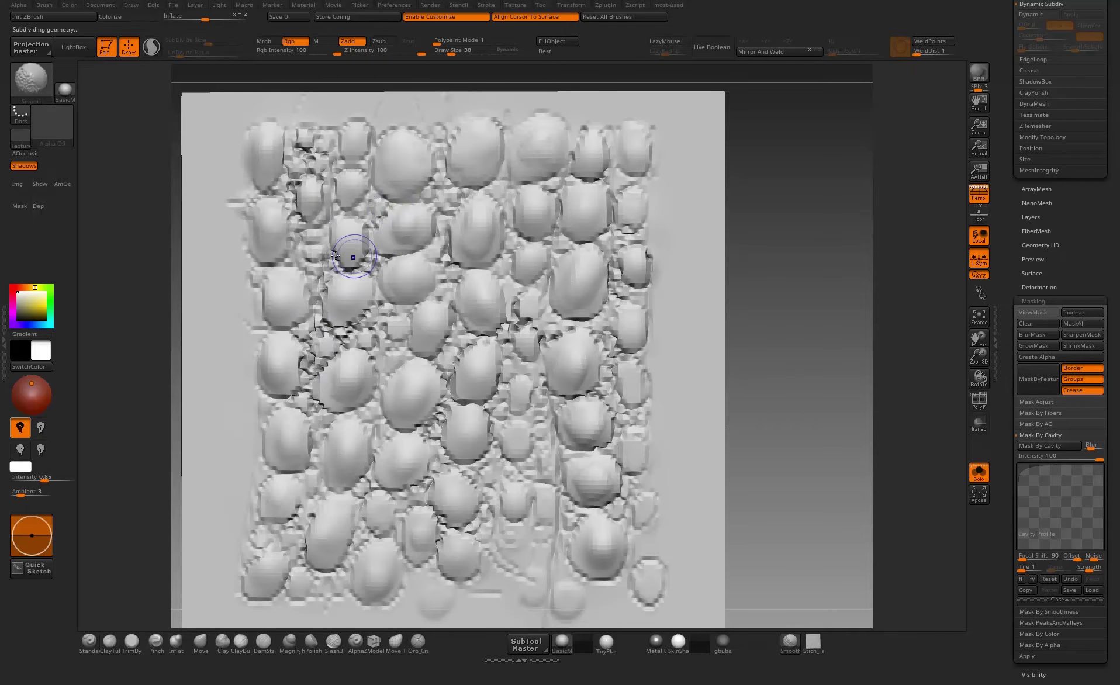
key(ctrl+d)
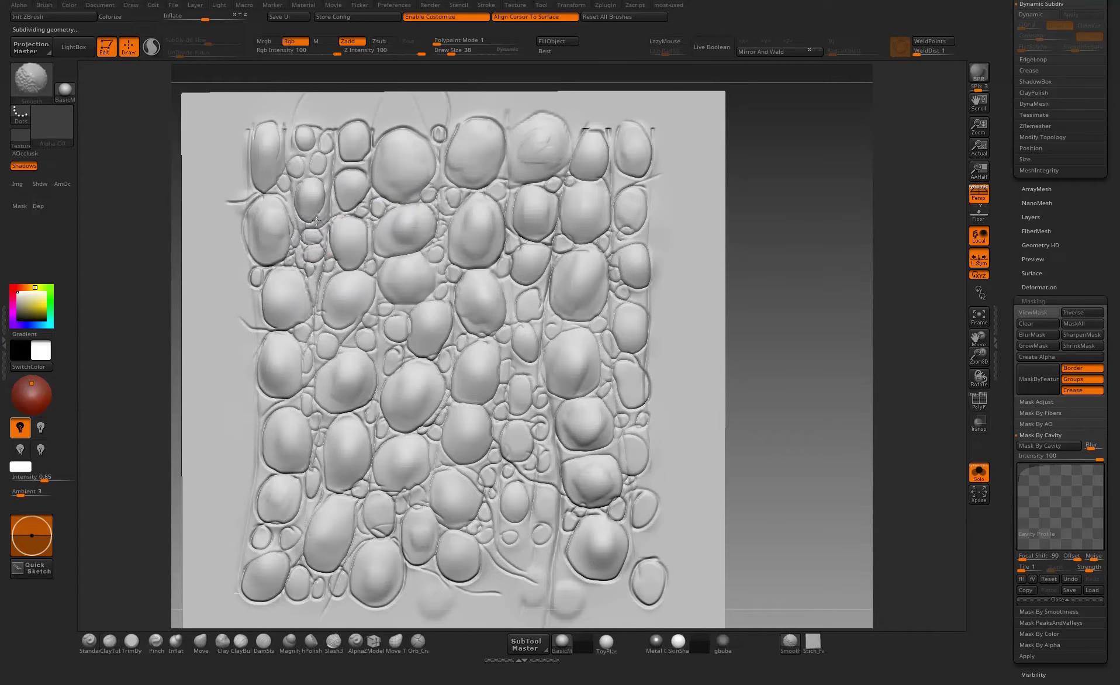
ctrl+right_drag(798, 243, 787, 193)
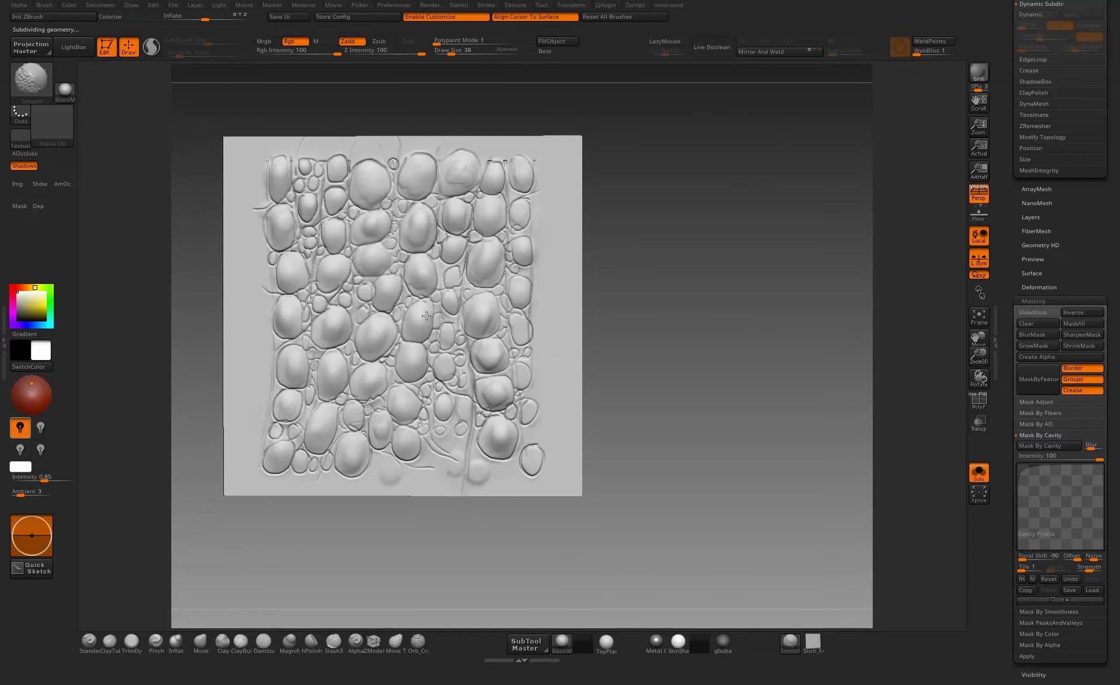
key(bracketright)
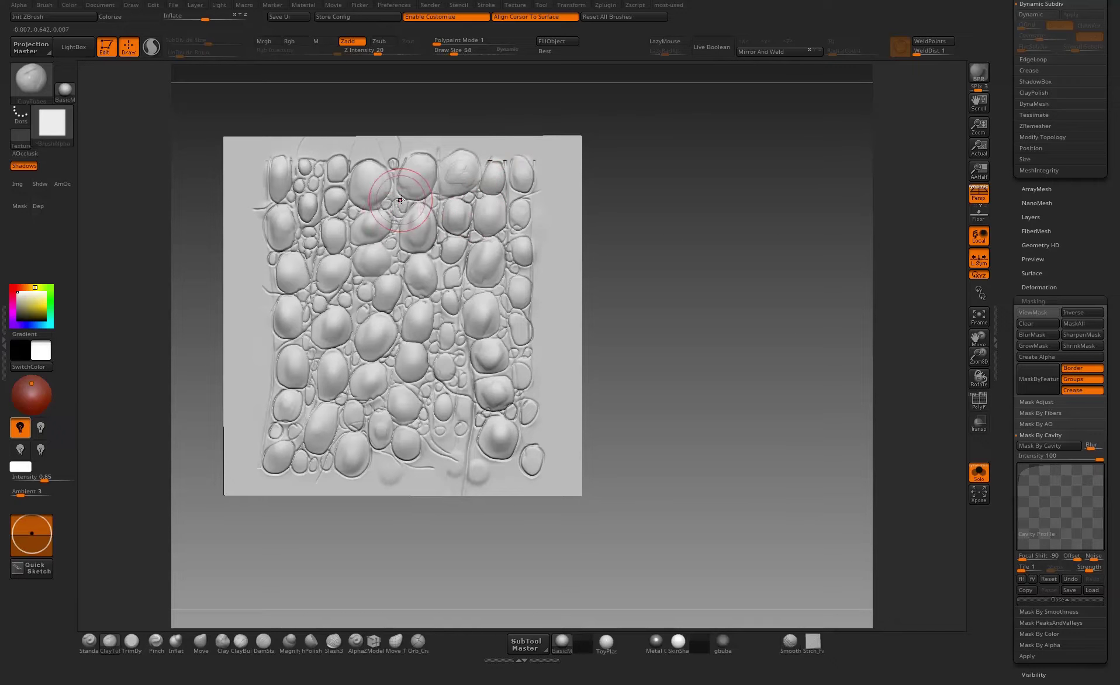
shift+drag(393, 185, 358, 232)
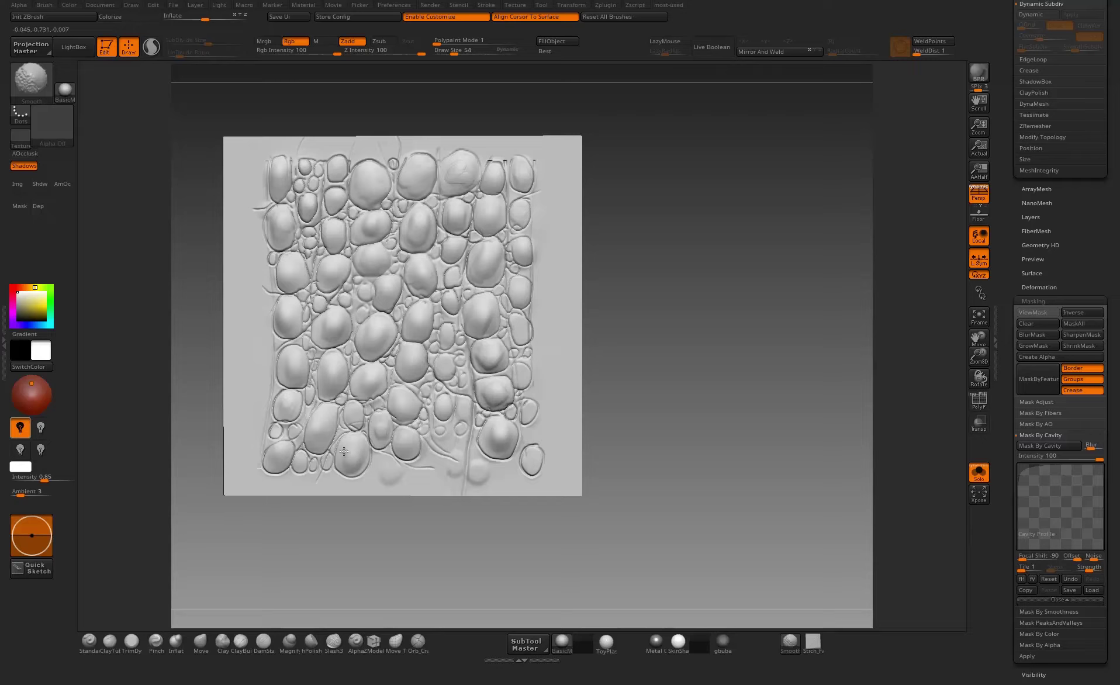
shift+drag(547, 192, 553, 248)
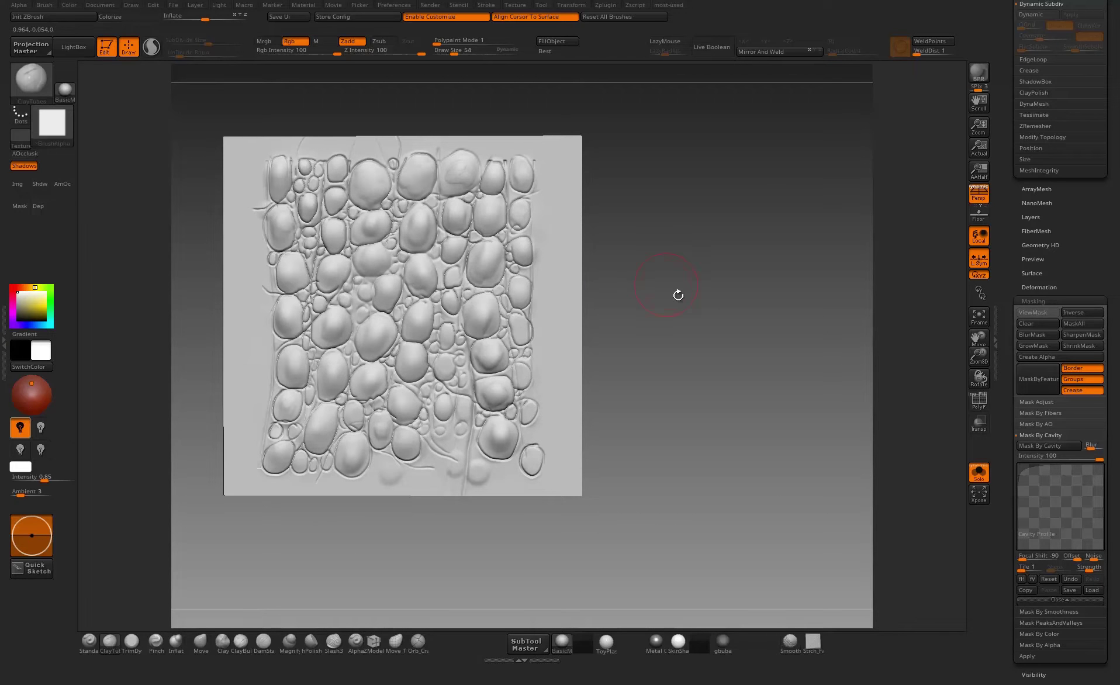
- Deepen the cracks around the central scales with the Orb_Cracks brush at draw size 18
mouse_move(677, 295)
alt+mouse_down()
mouse_move(717, 289)
mouse_move(642, 374)
alt+mouse_up()
click(416, 641)
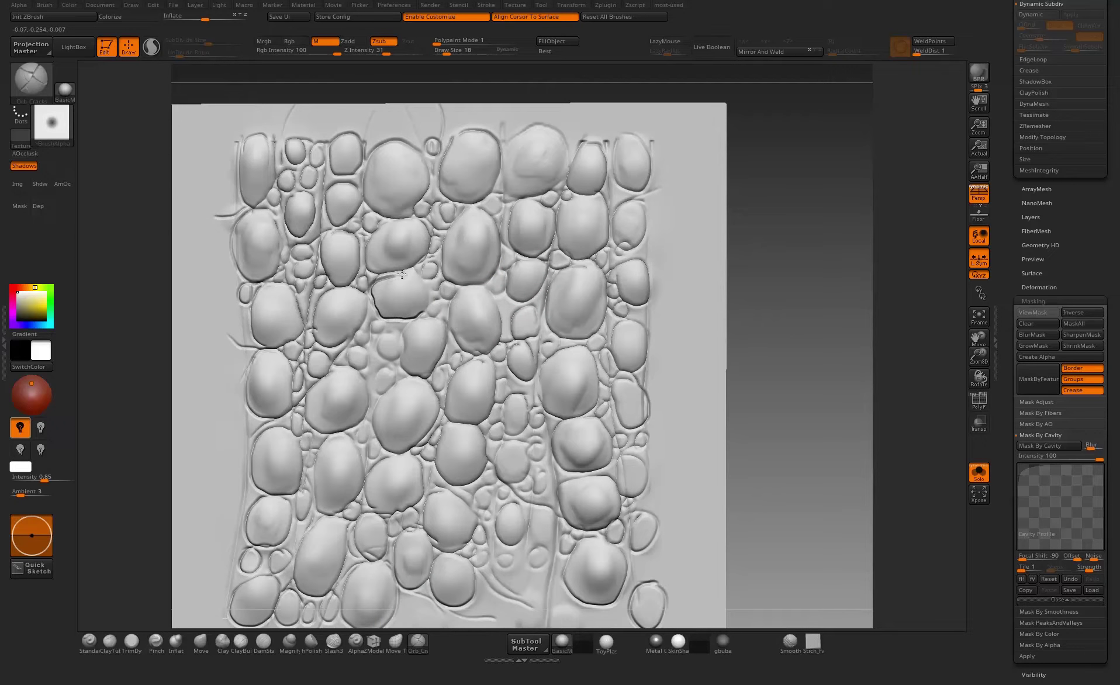
shift+drag(419, 273, 414, 268)
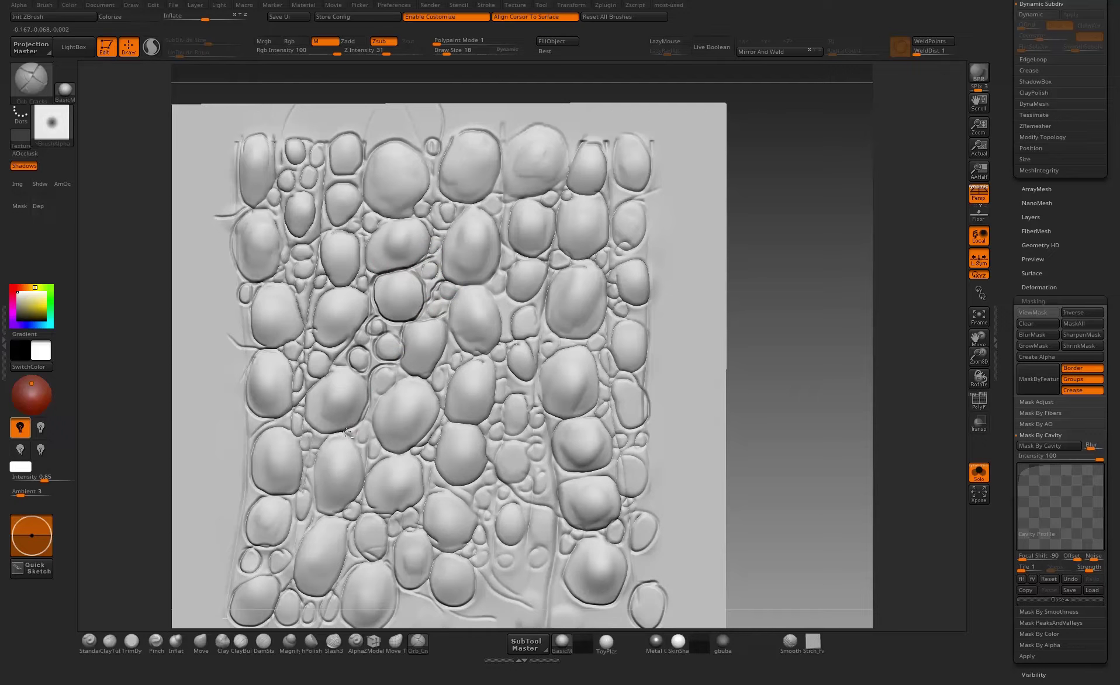
- Stroke rough ridges across the large central and upper-right scales with the ClayTubes brush at draw size 70
alt+drag(738, 292, 698, 272)
drag(672, 275, 723, 264)
key(2)
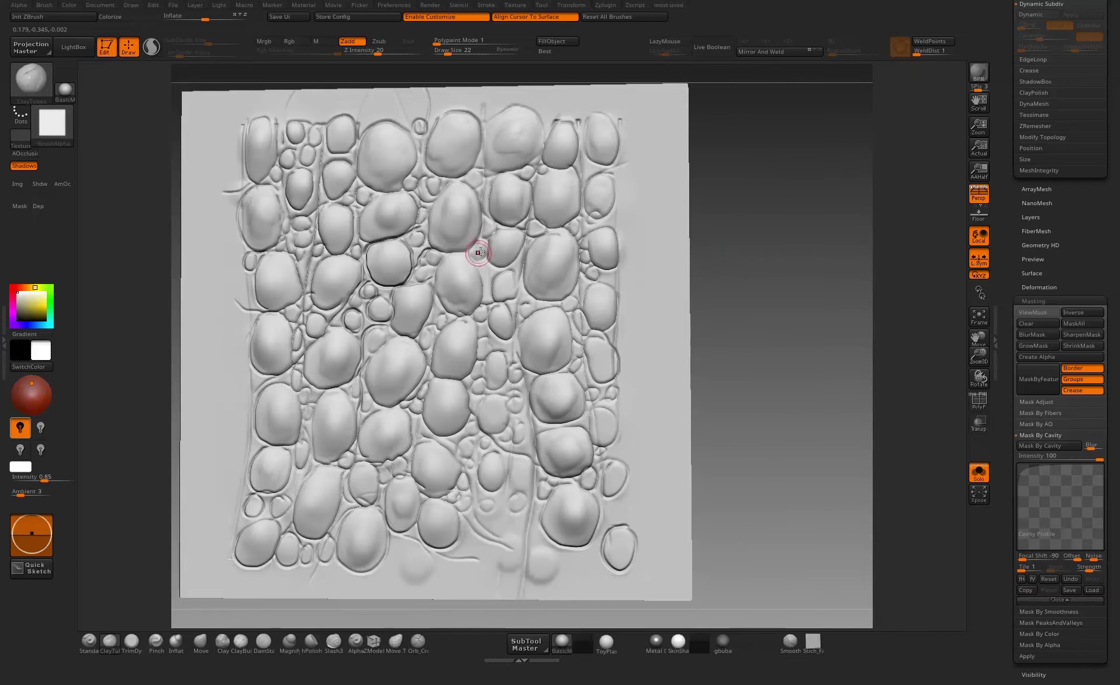
key(])
key(])
key(])
key(])
key(])
mouse_move(469, 205)
mouse_down()
mouse_move(463, 222)
mouse_move(512, 186)
mouse_move(559, 209)
mouse_move(565, 254)
mouse_move(546, 280)
mouse_up()
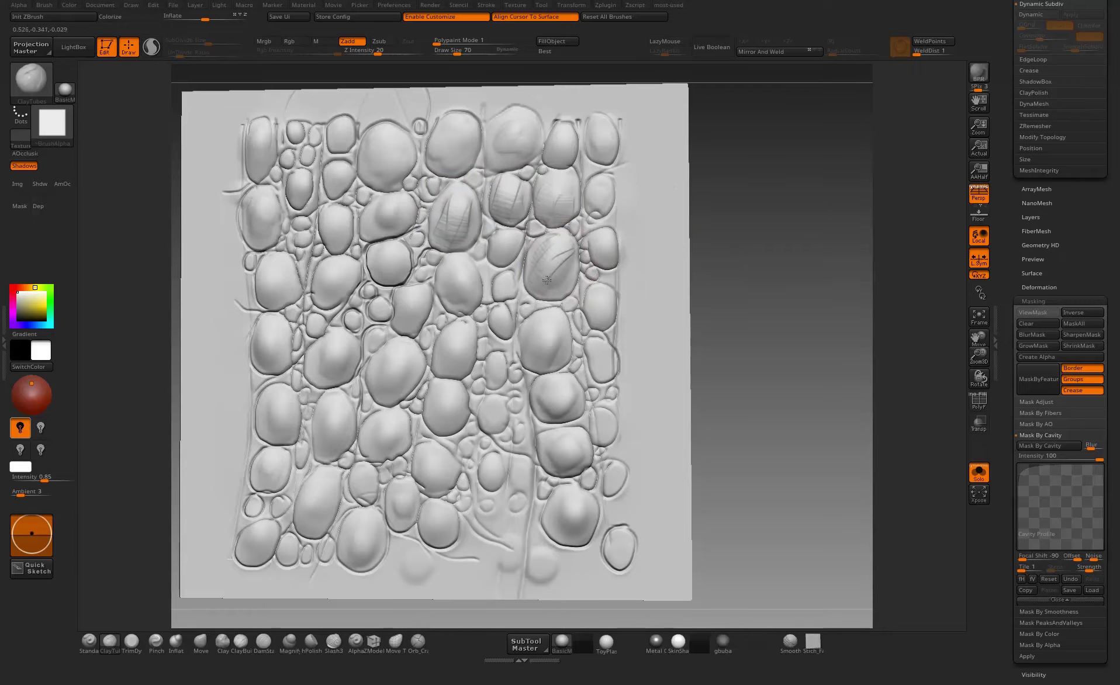
mouse_move(424, 297)
mouse_down()
mouse_move(387, 380)
mouse_move(399, 392)
mouse_up()
drag(342, 347, 340, 375)
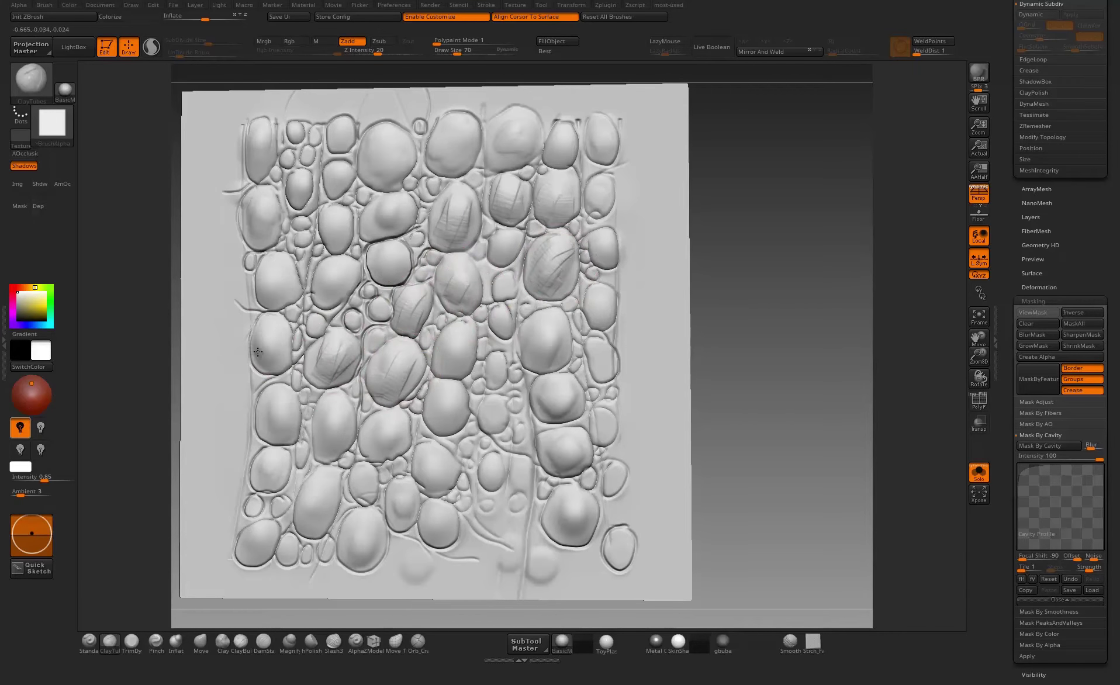
- Add ClayTubes ridges to the large scales in the left columns and along the top row
drag(276, 337, 266, 364)
drag(286, 273, 274, 294)
drag(349, 269, 330, 294)
drag(349, 221, 335, 245)
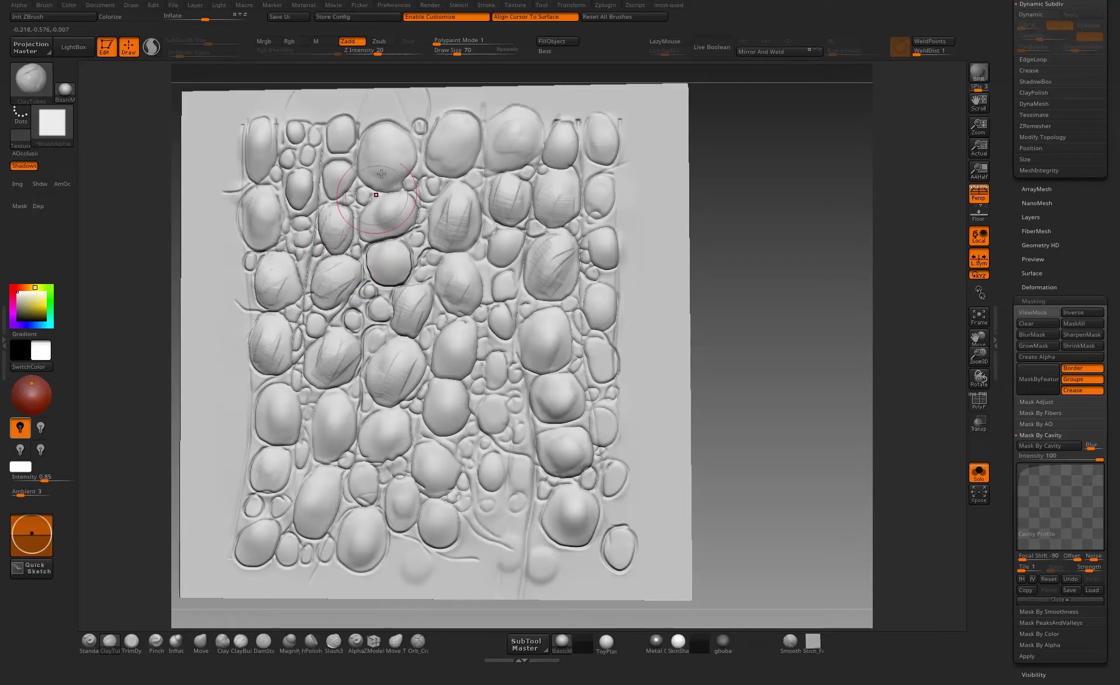
mouse_move(401, 143)
mouse_down()
mouse_move(374, 165)
mouse_move(385, 185)
mouse_up()
mouse_move(458, 125)
mouse_down()
mouse_move(436, 155)
mouse_move(453, 165)
mouse_up()
- Add ClayTubes ridges to the large lower scales and to a small scale in the lower right area
drag(342, 520, 361, 534)
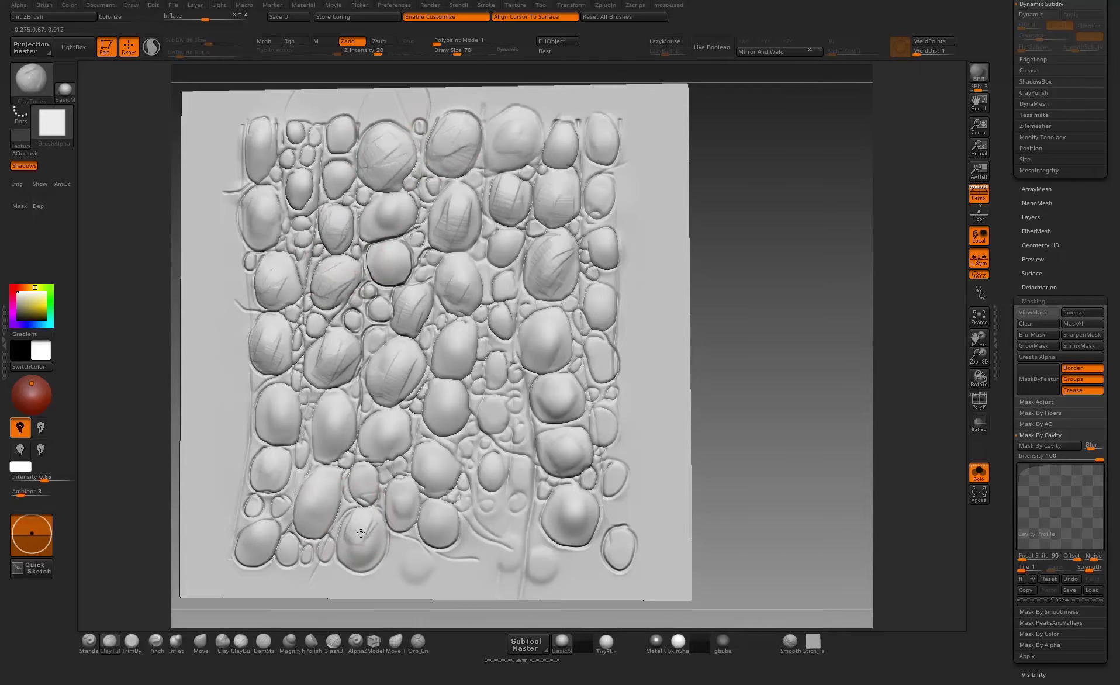
drag(326, 481, 311, 514)
mouse_move(435, 451)
mouse_down()
mouse_move(418, 473)
mouse_move(434, 484)
mouse_up()
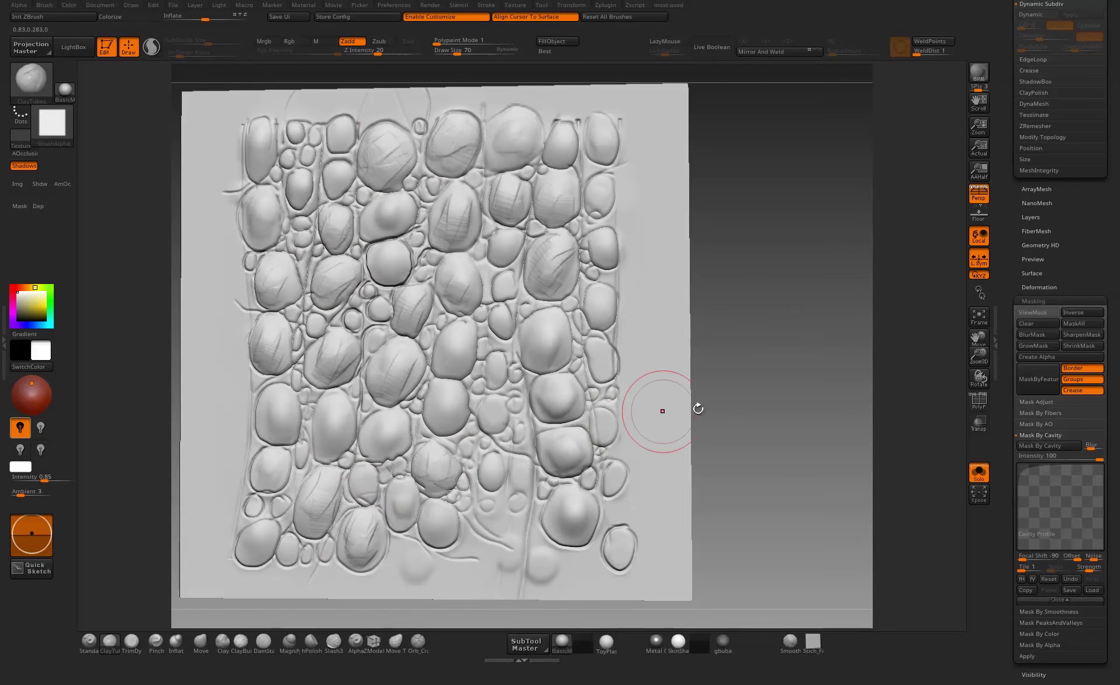
mouse_move(743, 392)
alt+mouse_down()
mouse_move(696, 315)
mouse_move(690, 368)
alt+mouse_up()
drag(471, 312, 459, 337)
drag(462, 308, 456, 336)
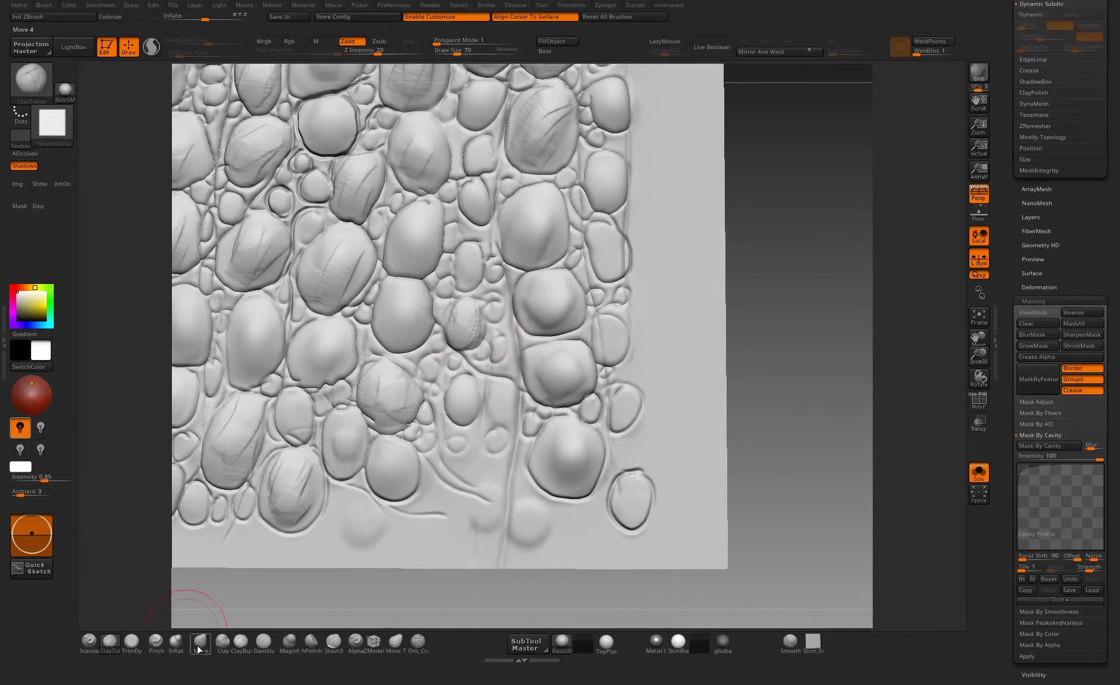
- Build up the small scales in the lower right area with the Clay brush at draw size 42
click(223, 643)
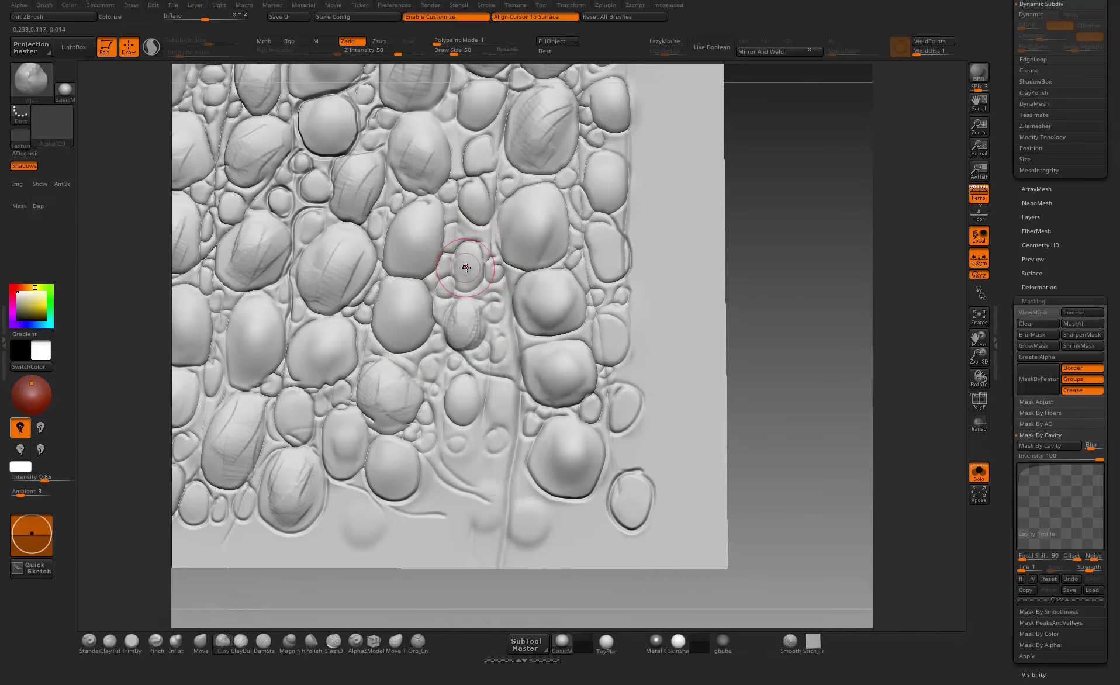
drag(468, 254, 469, 280)
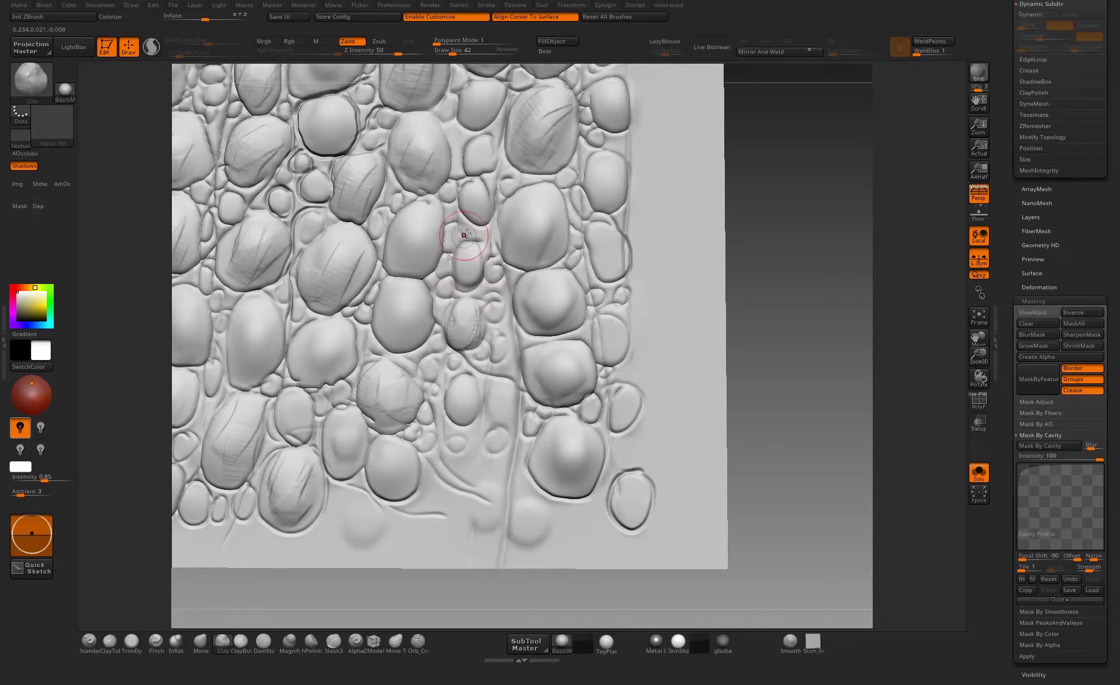
drag(465, 235, 499, 307)
drag(506, 350, 498, 361)
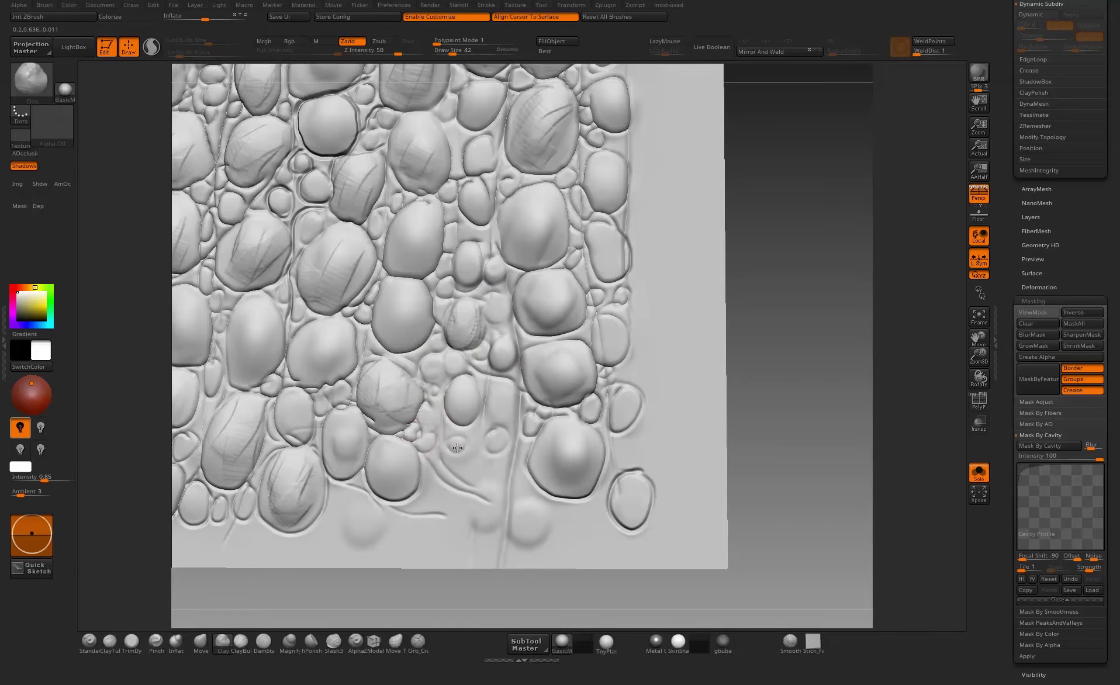
drag(457, 447, 457, 447)
drag(498, 395, 503, 447)
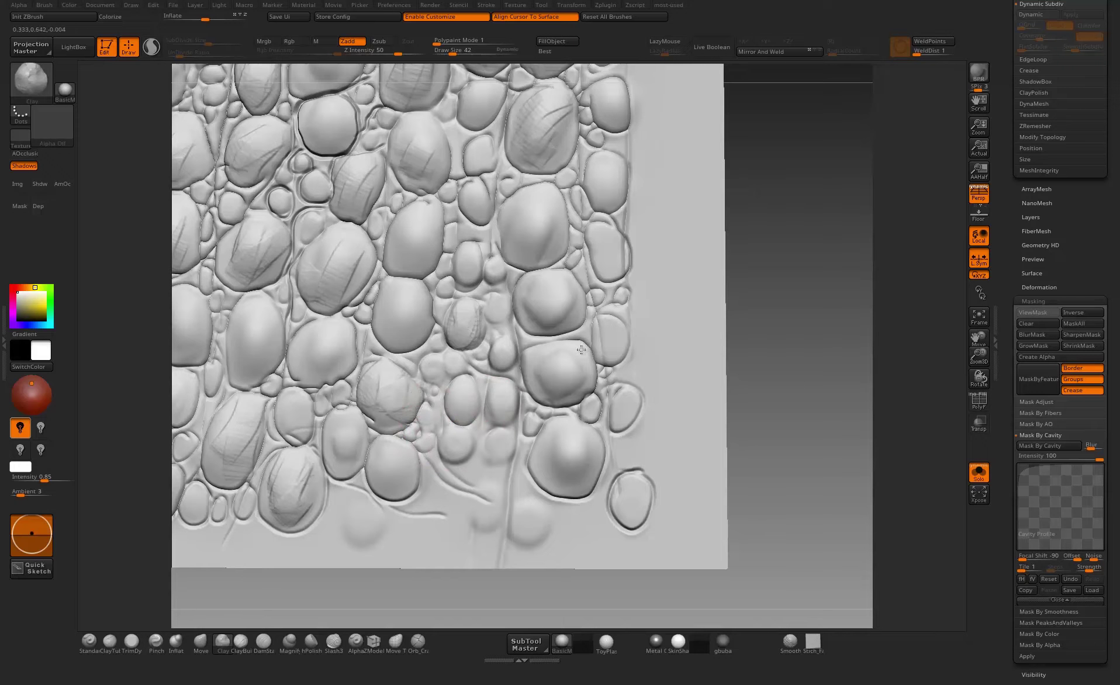
- Raise the small scales between the larger ones in the upper right area with the Clay brush
alt+drag(767, 245, 759, 374)
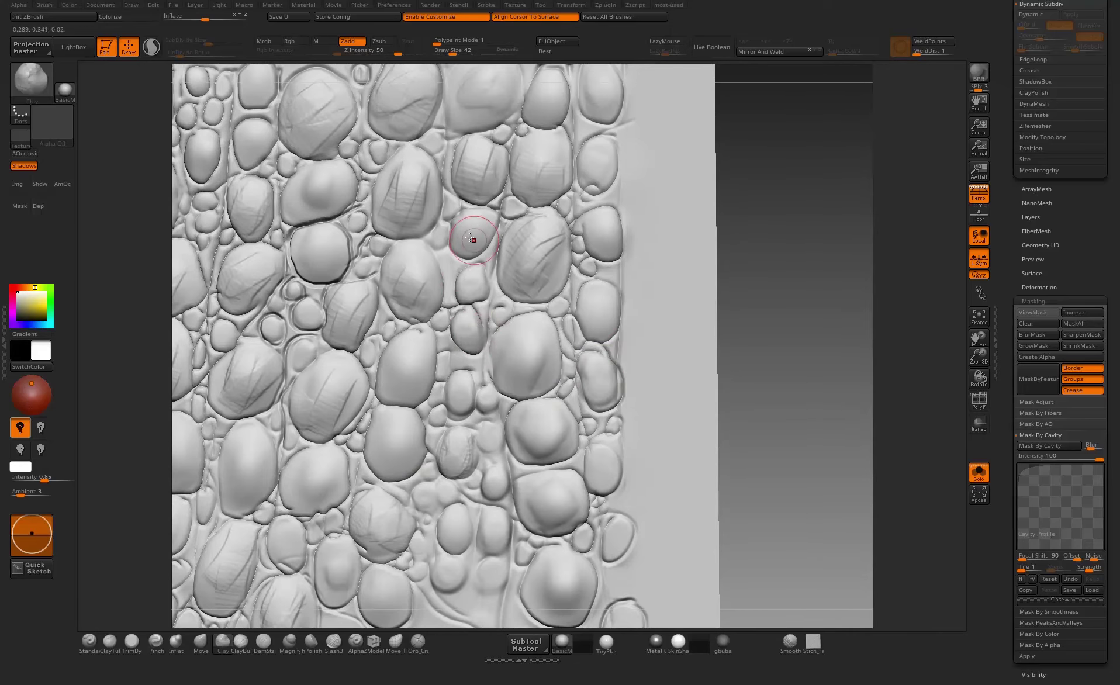
drag(474, 240, 468, 243)
alt+drag(785, 199, 818, 311)
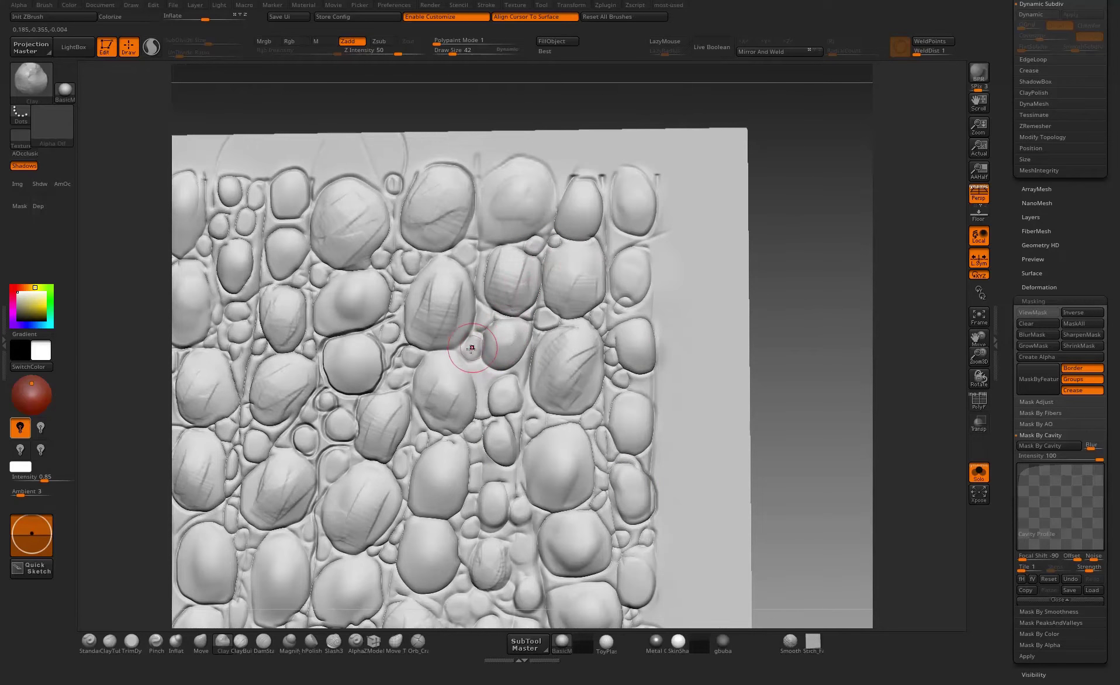
drag(471, 349, 473, 341)
- Round out the central scales and the small upper-left scales with the Clay brush
alt+drag(780, 274, 859, 224)
mouse_move(421, 372)
mouse_down()
mouse_move(413, 380)
mouse_move(403, 351)
mouse_up()
mouse_move(428, 310)
mouse_down()
mouse_move(417, 321)
mouse_move(464, 284)
mouse_up()
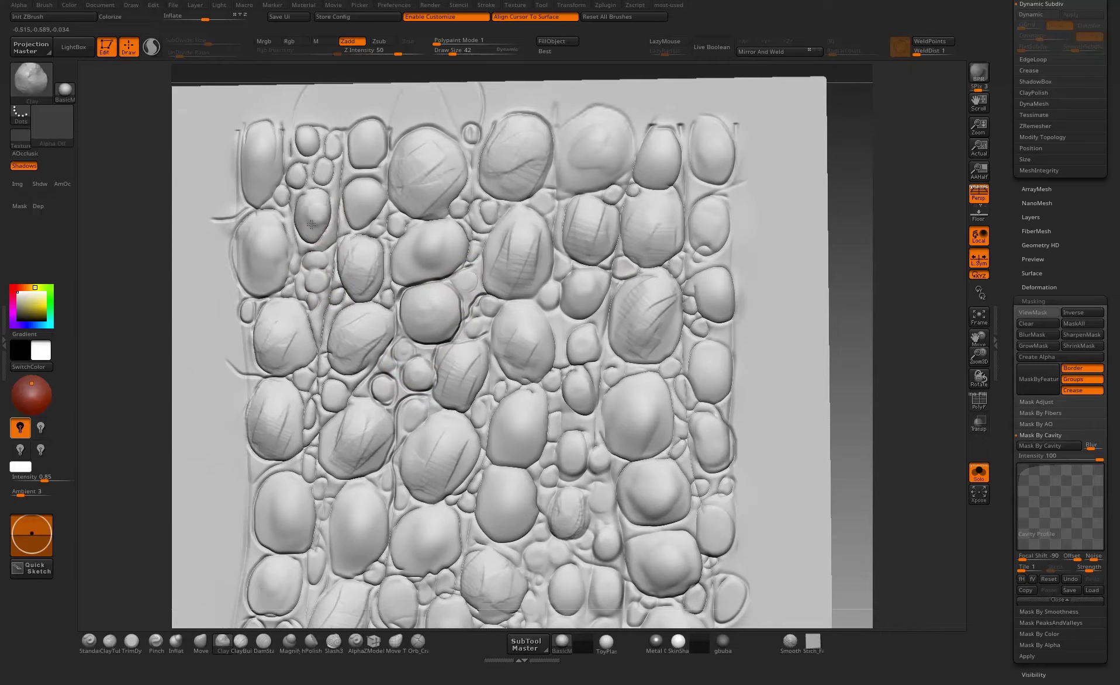
drag(761, 209, 763, 211)
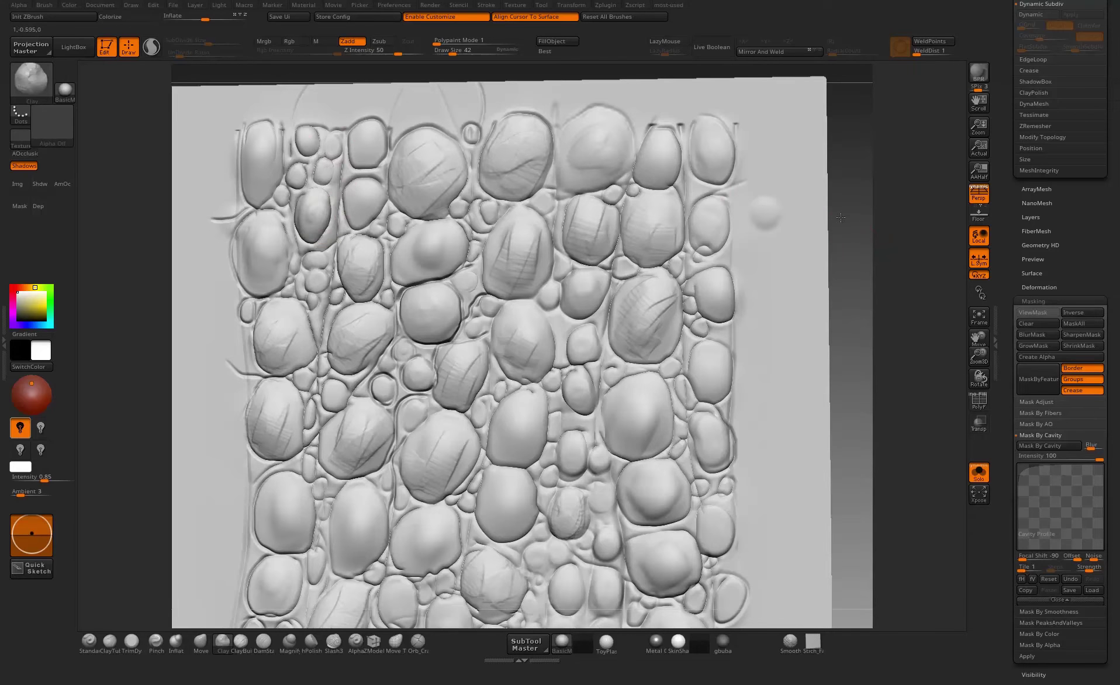
alt+drag(840, 217, 861, 246)
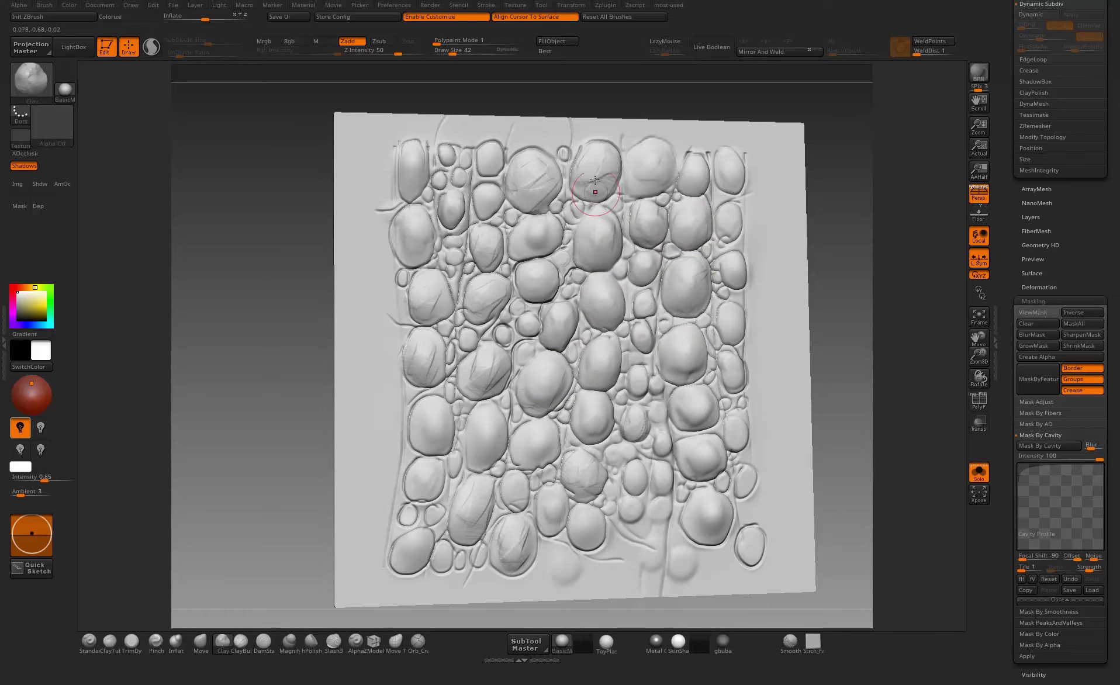
- Smooth the ridge strokes on the large scales in the top row and left columns
mouse_move(594, 180)
mouse_down()
mouse_move(598, 165)
mouse_move(541, 193)
mouse_up()
mouse_move(422, 316)
mouse_down()
mouse_move(435, 326)
mouse_move(416, 359)
mouse_up()
drag(494, 355, 479, 380)
drag(475, 309, 489, 292)
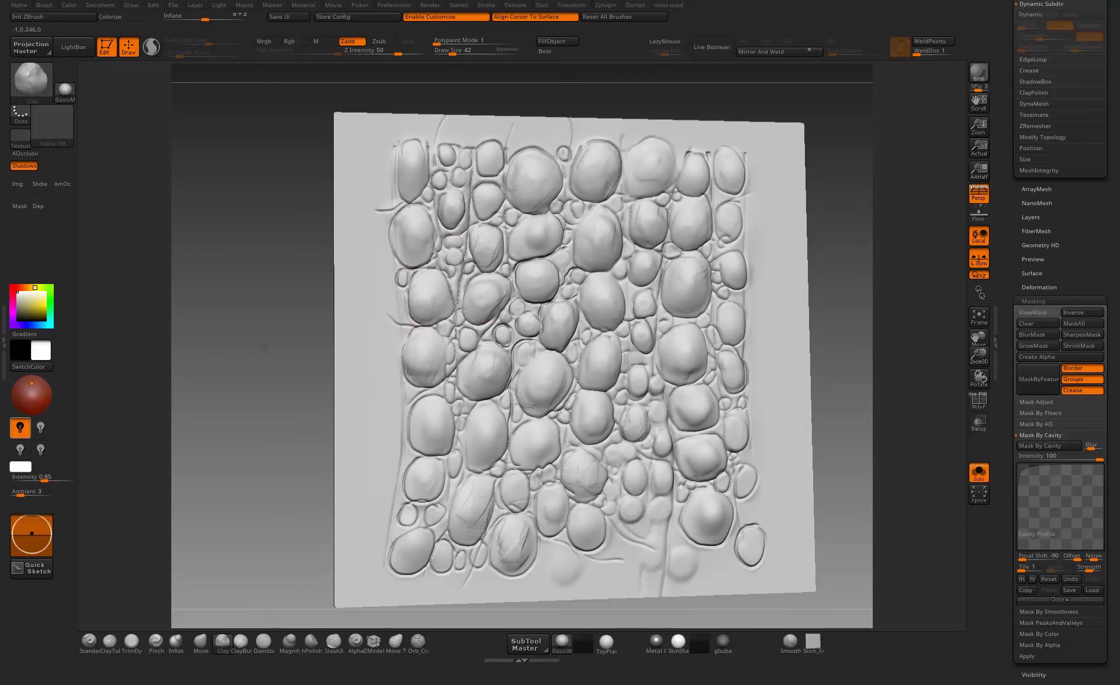
- Smooth the ridge strokes on the large scales in the lower half of the plane
alt+drag(263, 346, 226, 260)
drag(225, 261, 202, 261)
mouse_move(461, 443)
mouse_down()
mouse_move(474, 470)
mouse_move(476, 443)
mouse_move(419, 438)
mouse_up()
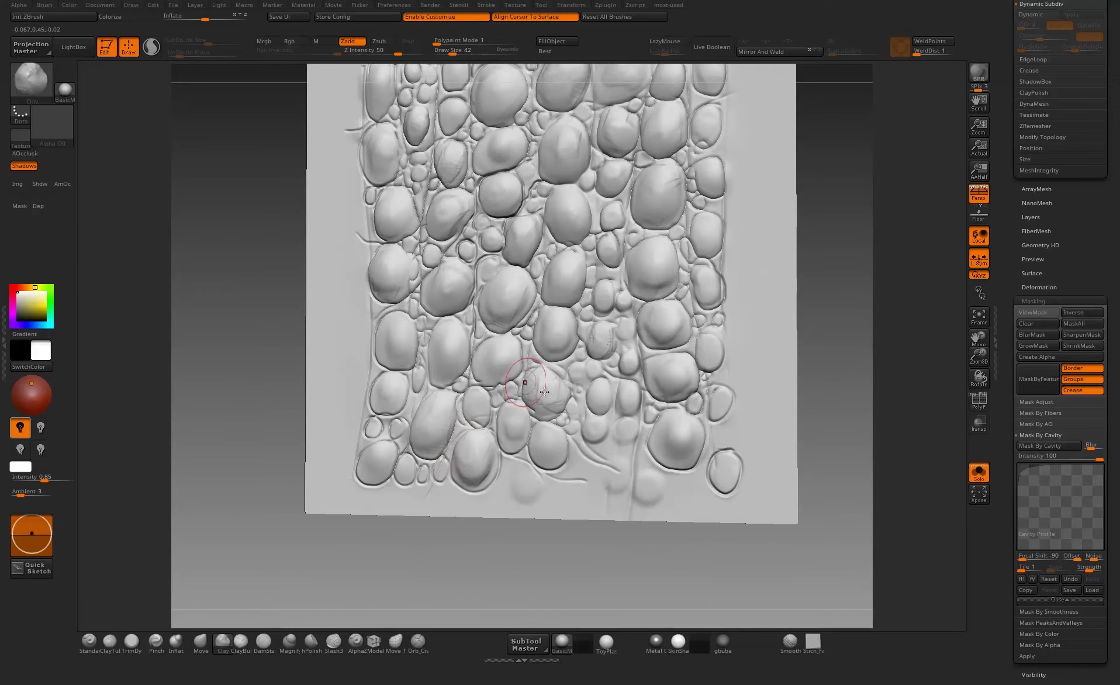
shift+drag(544, 391, 549, 403)
shift+drag(608, 354, 598, 347)
- Build up the large scales and edge scales in the lower right area with the Clay brush
drag(673, 329, 660, 336)
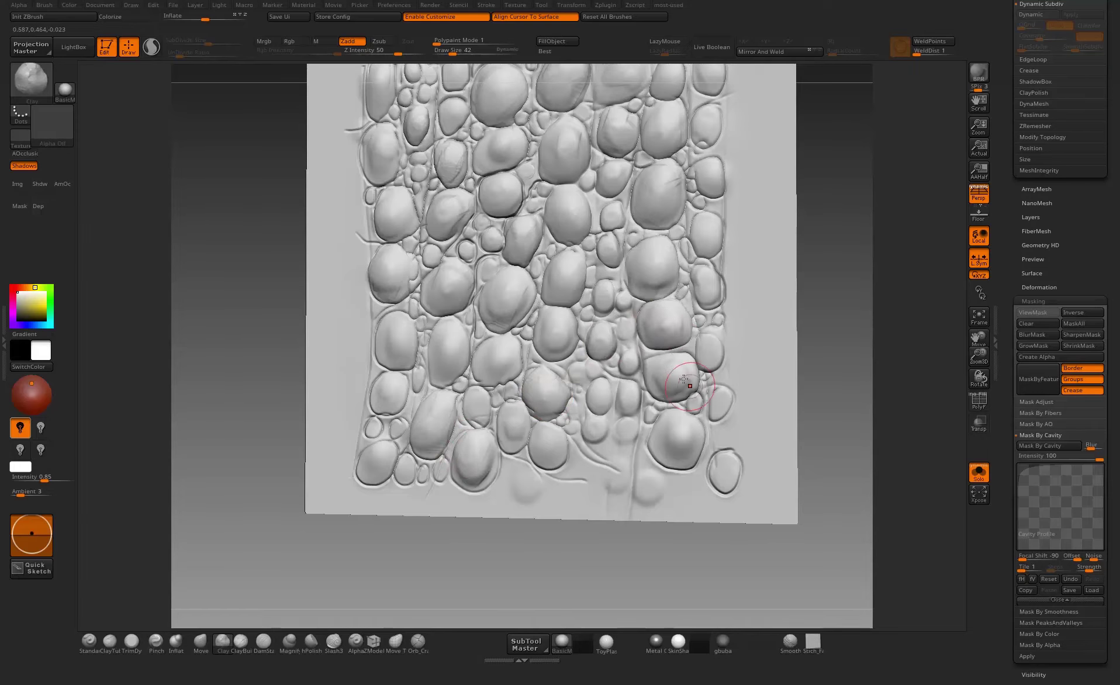
drag(683, 376, 667, 383)
drag(685, 430, 669, 443)
drag(703, 345, 713, 289)
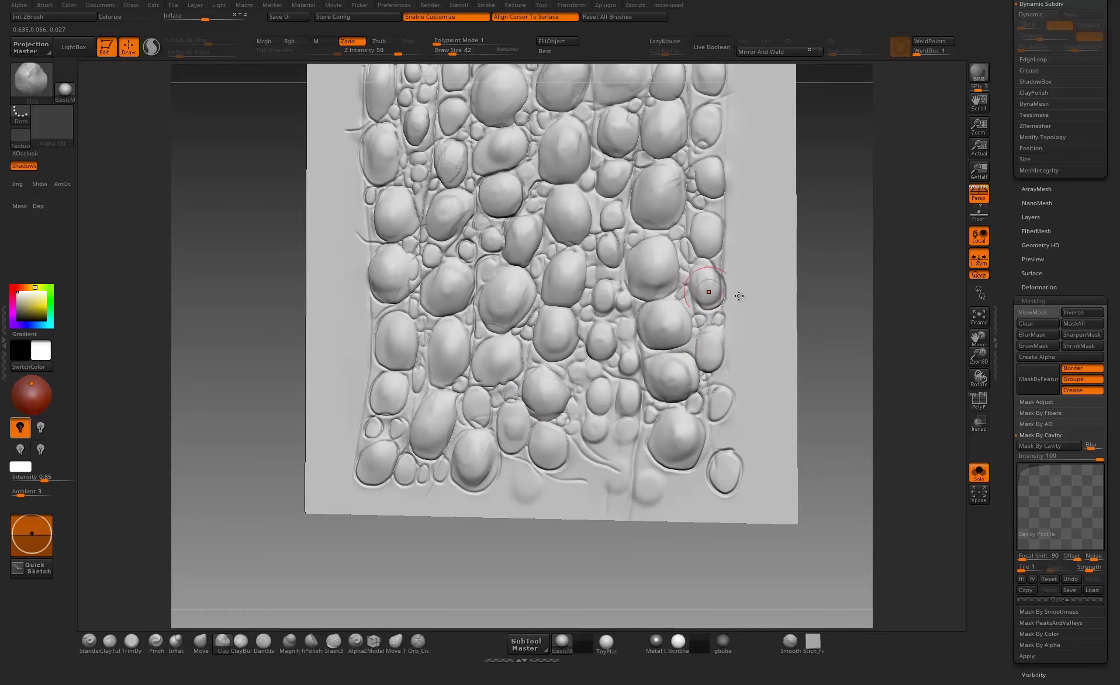
- Continue the Clay build-up along the upper right edge scales and on the top-left scale
alt+right_drag(733, 229, 733, 312)
mouse_move(713, 278)
mouse_down()
mouse_move(701, 269)
mouse_move(702, 225)
mouse_up()
mouse_move(715, 149)
mouse_down()
mouse_move(708, 163)
mouse_move(660, 168)
mouse_up()
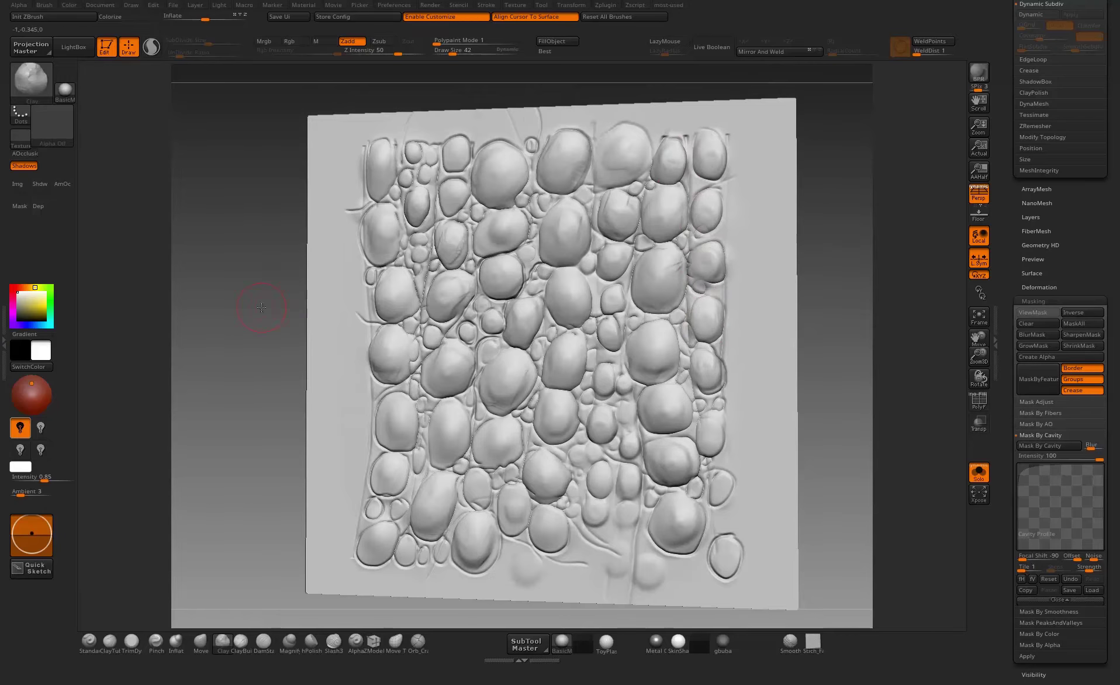
drag(261, 307, 290, 309)
drag(377, 153, 373, 147)
- Turn off perspective and frame the plane front-on so it fills the document
mouse_move(247, 324)
alt+mouse_down()
mouse_move(249, 287)
mouse_move(228, 295)
alt+mouse_up()
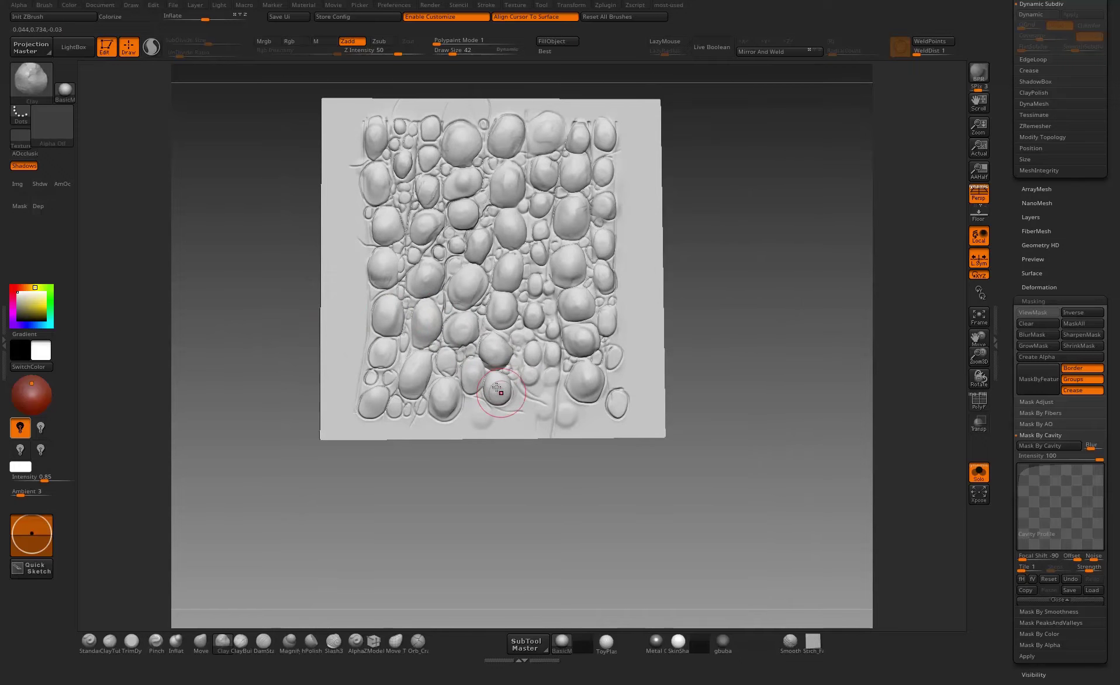
alt+drag(692, 305, 657, 279)
alt+drag(657, 278, 741, 267)
drag(741, 267, 819, 286)
click(981, 195)
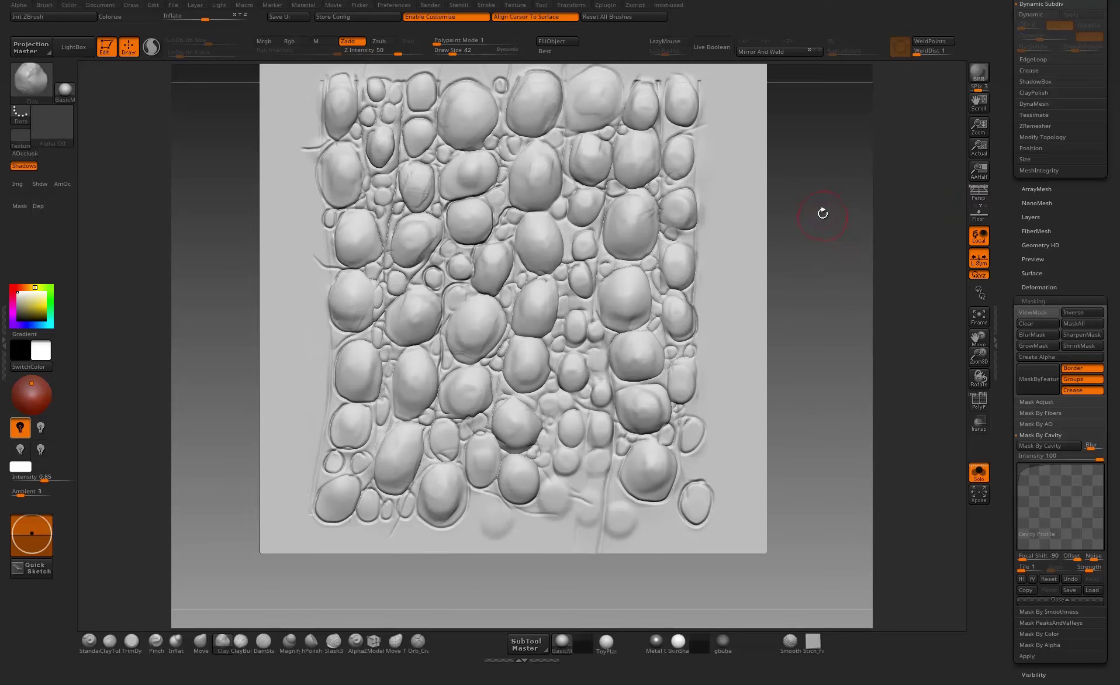
alt+drag(823, 214, 607, 99)
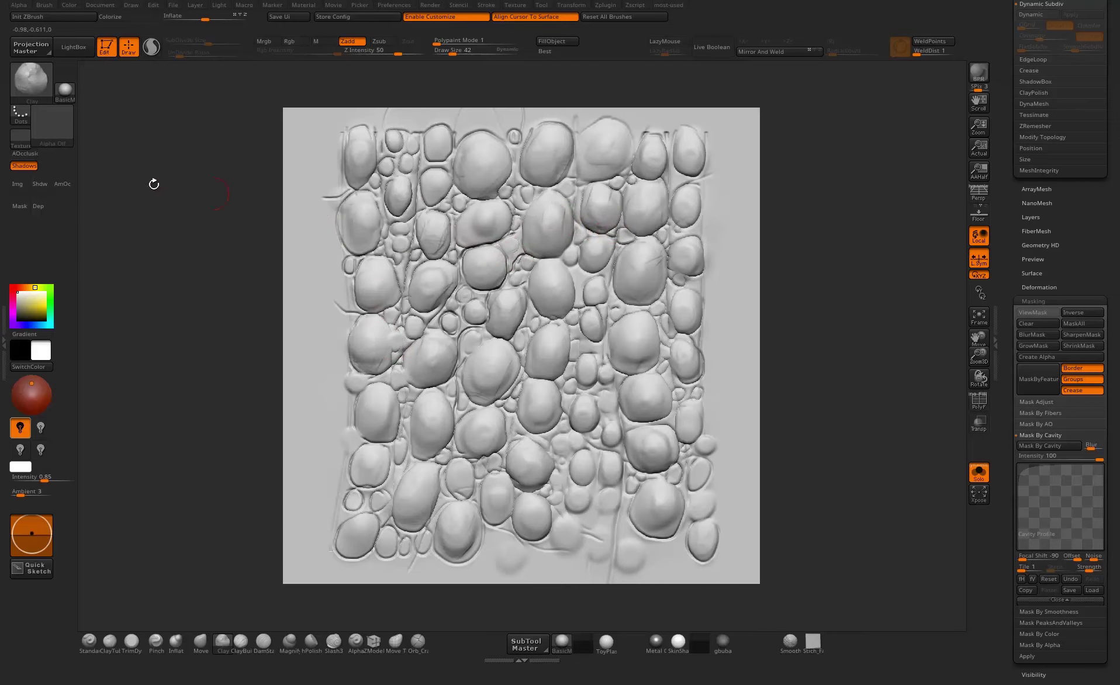
- Grab the sculpted plane from the document as the current alpha
click(60, 142)
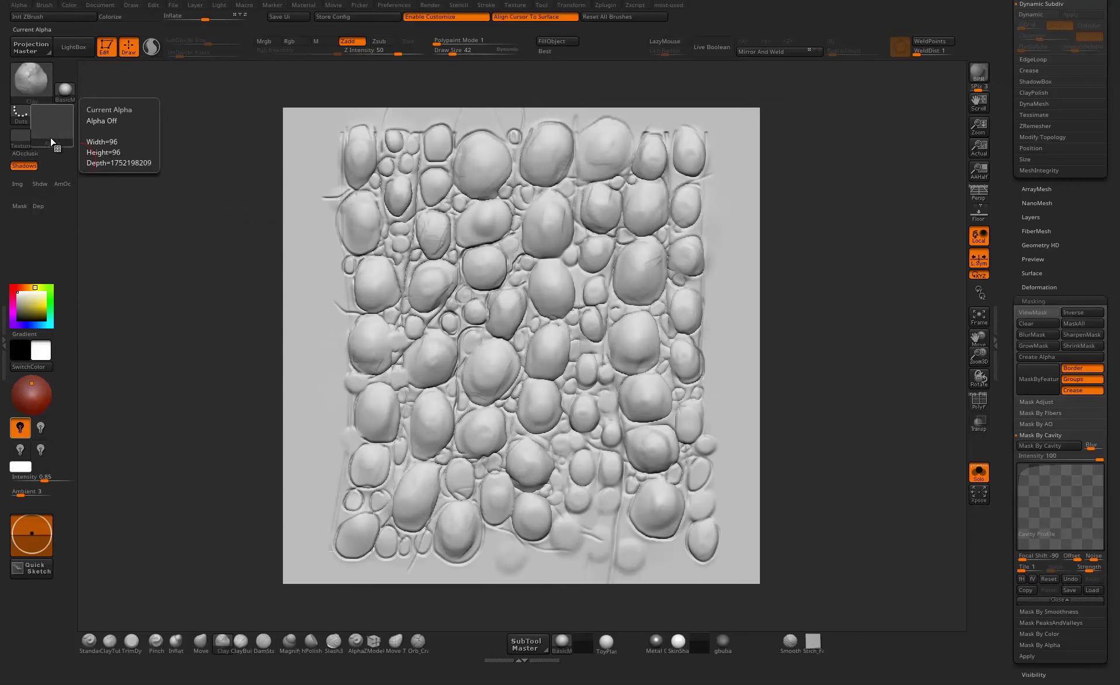
click(54, 142)
click(337, 340)
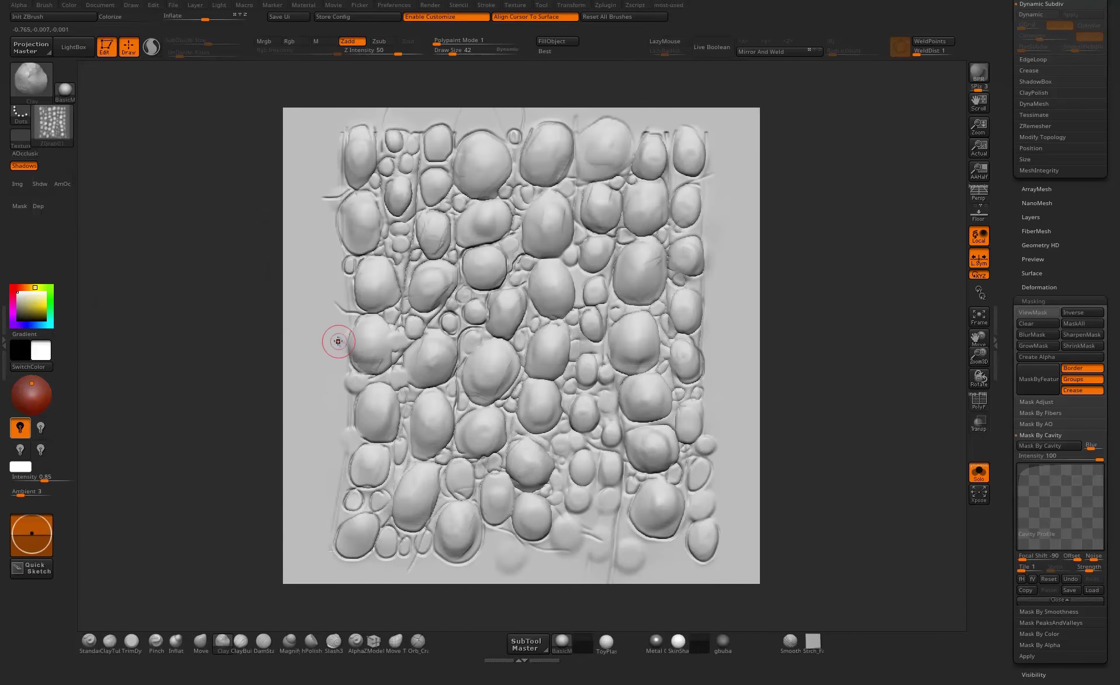
- Set the Clay brush's stroke type to DragRect for stamping the grabbed scale alpha
mouse_move(52, 138)
click(23, 116)
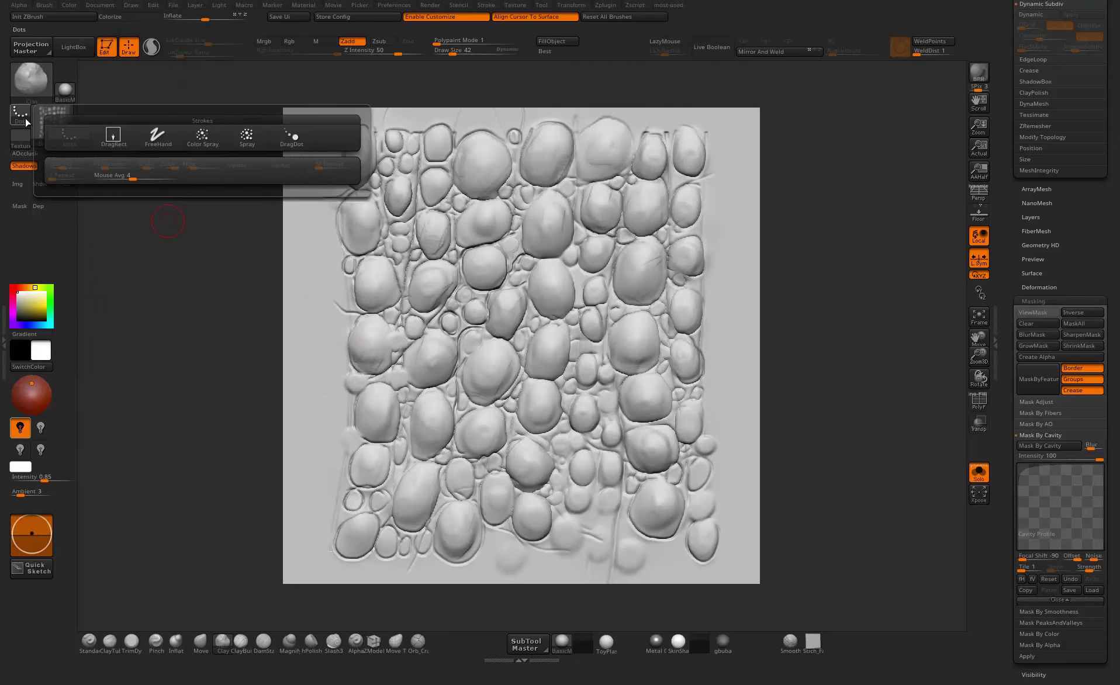
click(120, 144)
drag(294, 262, 314, 368)
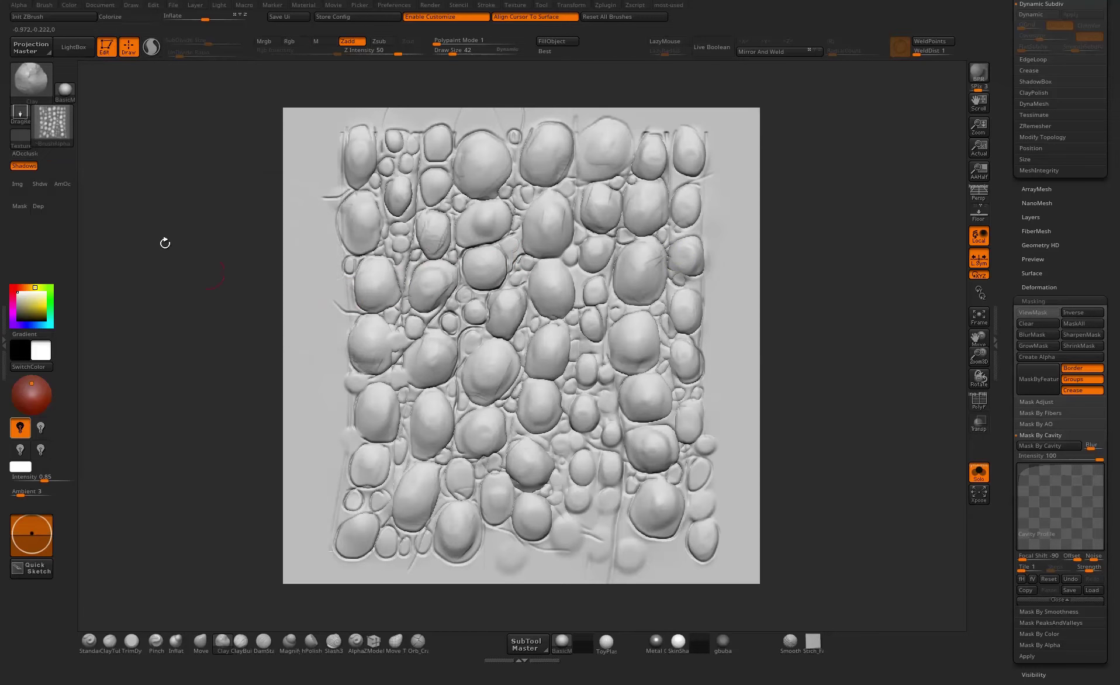
- Export the grabbed scale alpha to the Croc_tutorial folder as a Photoshop file named scales_alpha_01
click(64, 131)
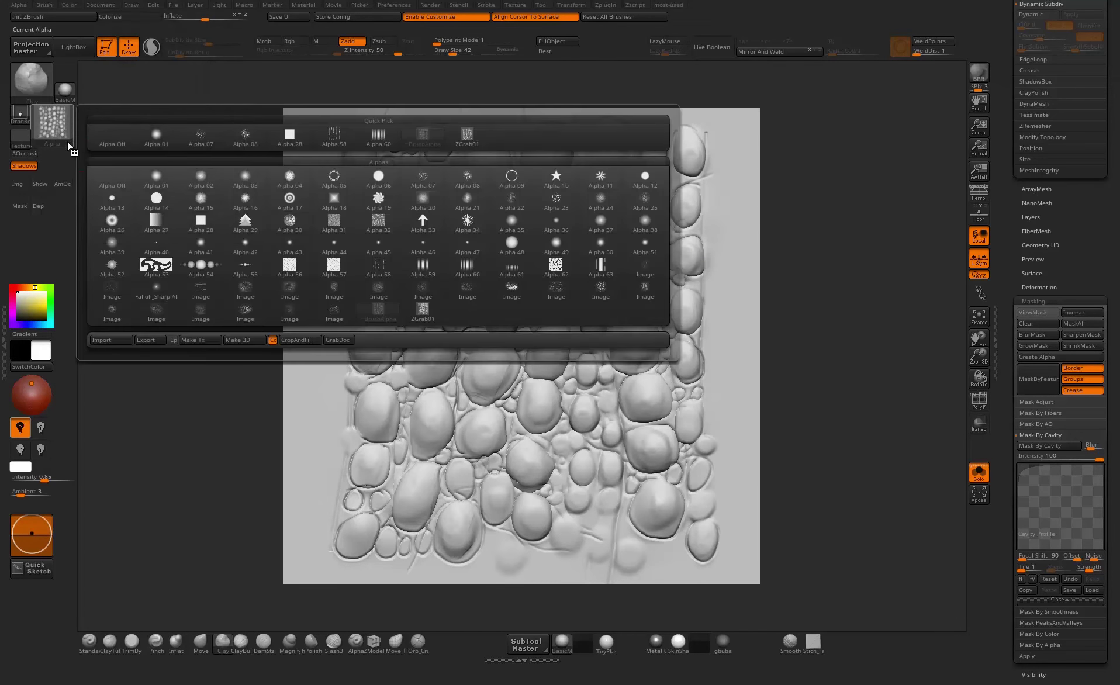
click(60, 134)
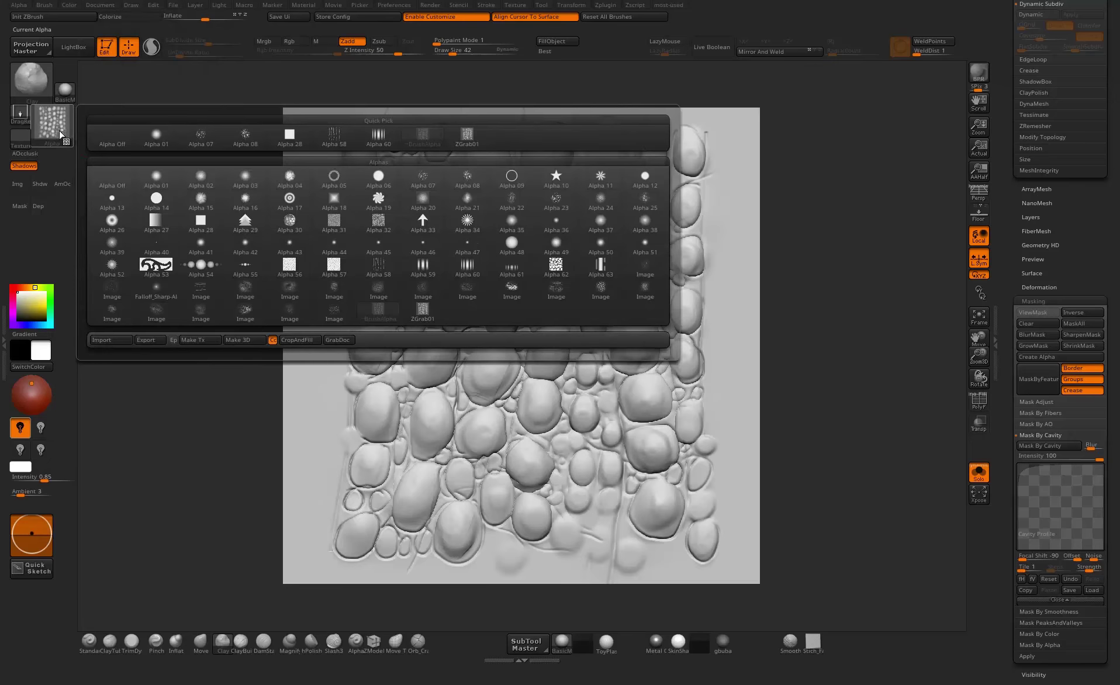
click(149, 339)
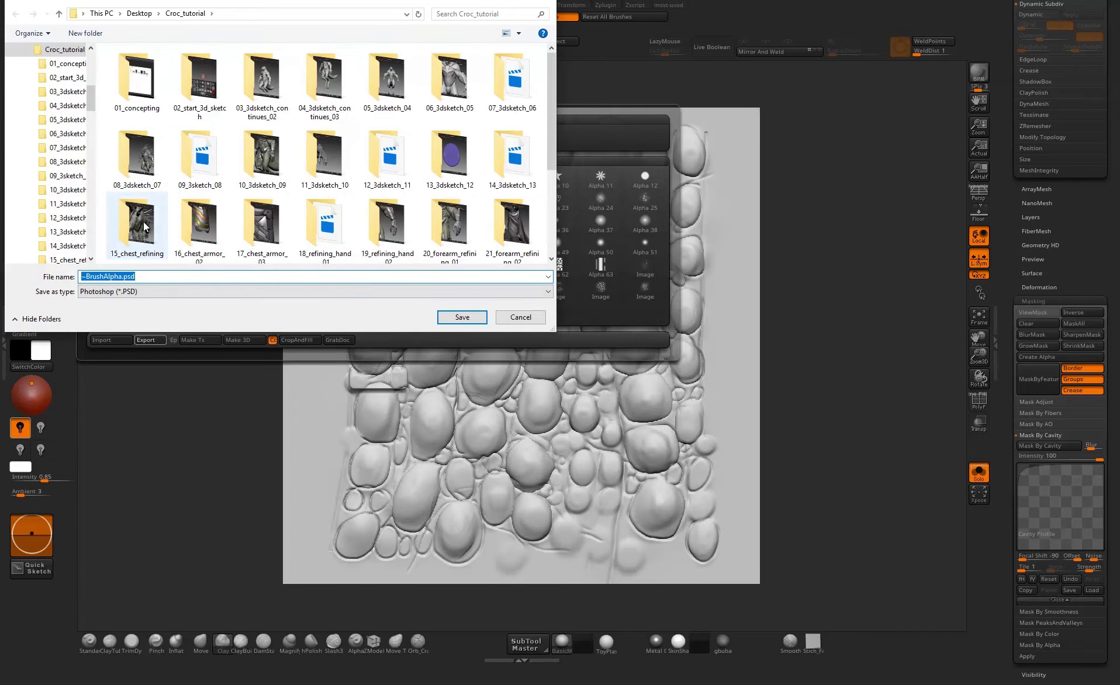
text(сцале)
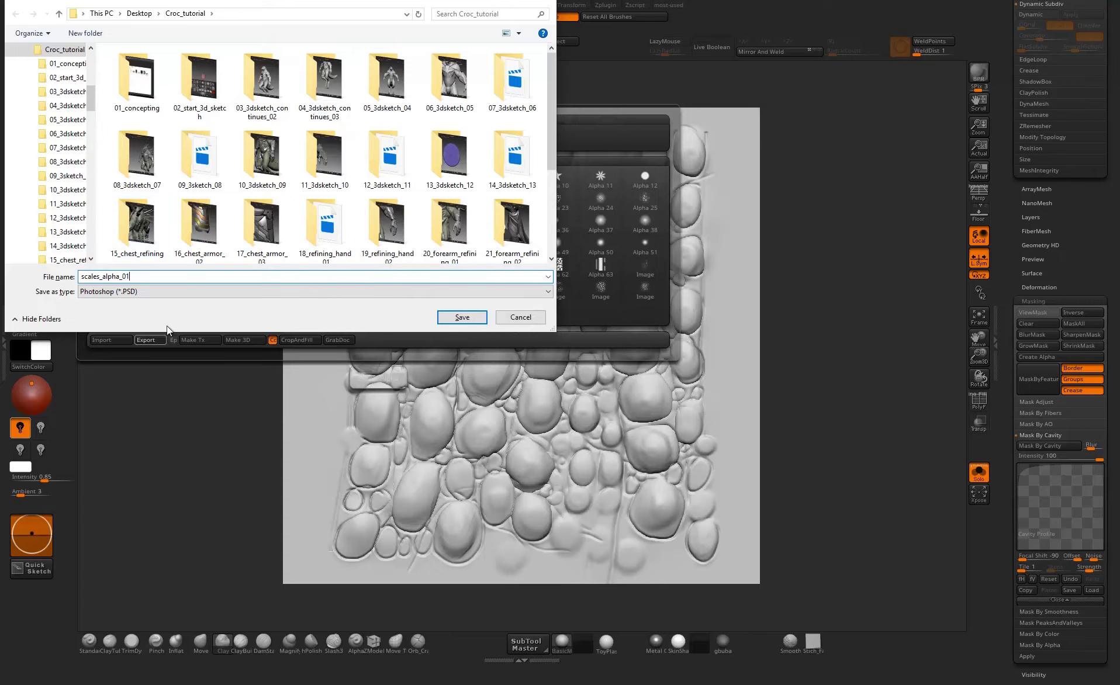
click(464, 315)
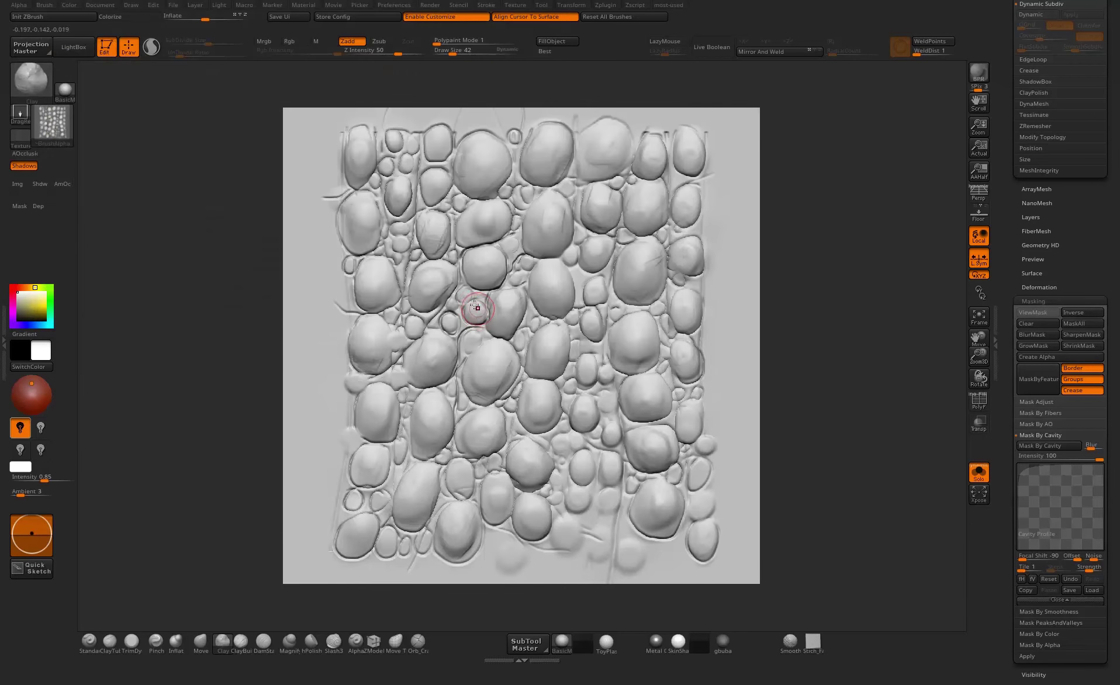
- Switch to the 28_01 creature model and frame the bare flank between the arm and the back plates
drag(1006, 275, 1003, 400)
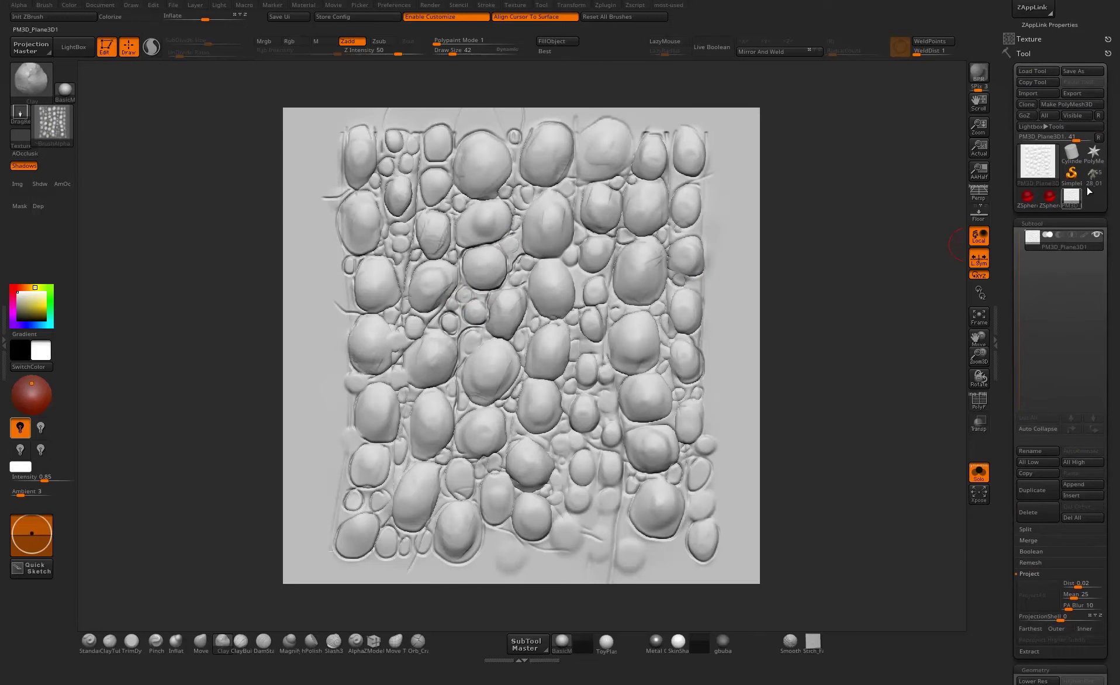
click(1088, 183)
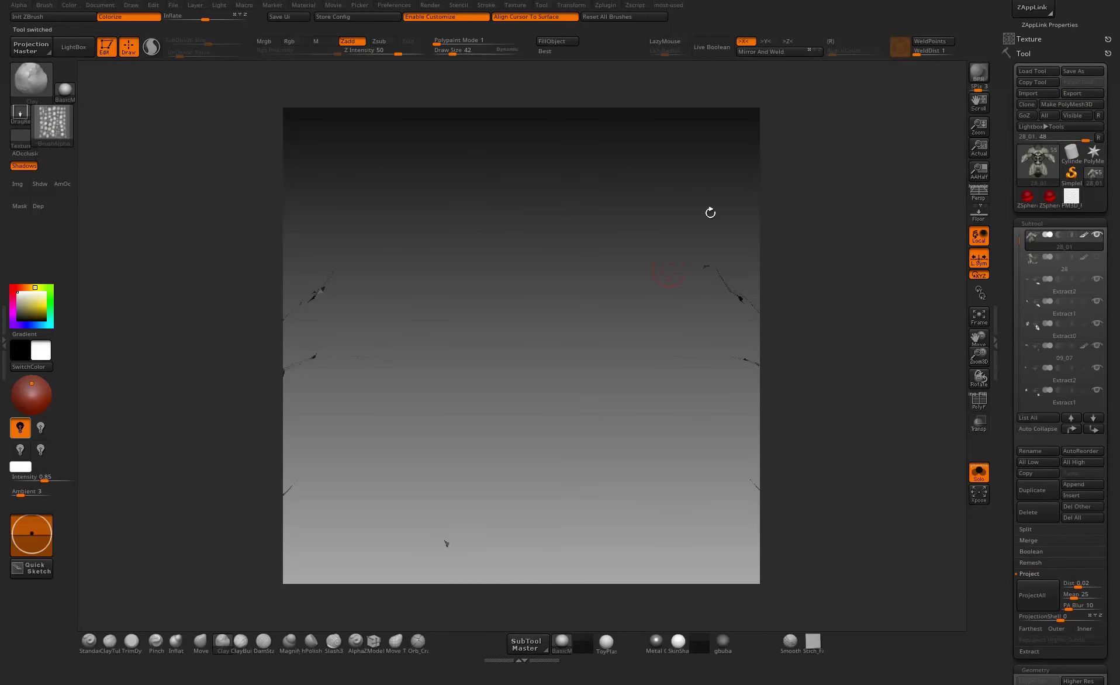
drag(811, 195, 516, 608)
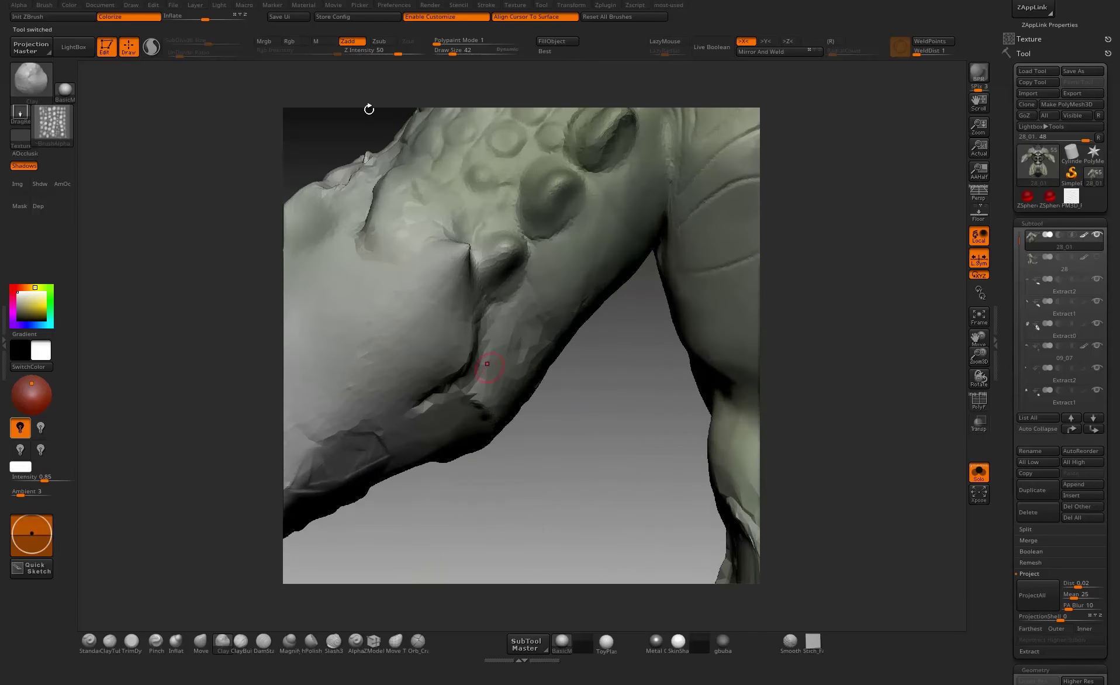
drag(459, 522, 536, 375)
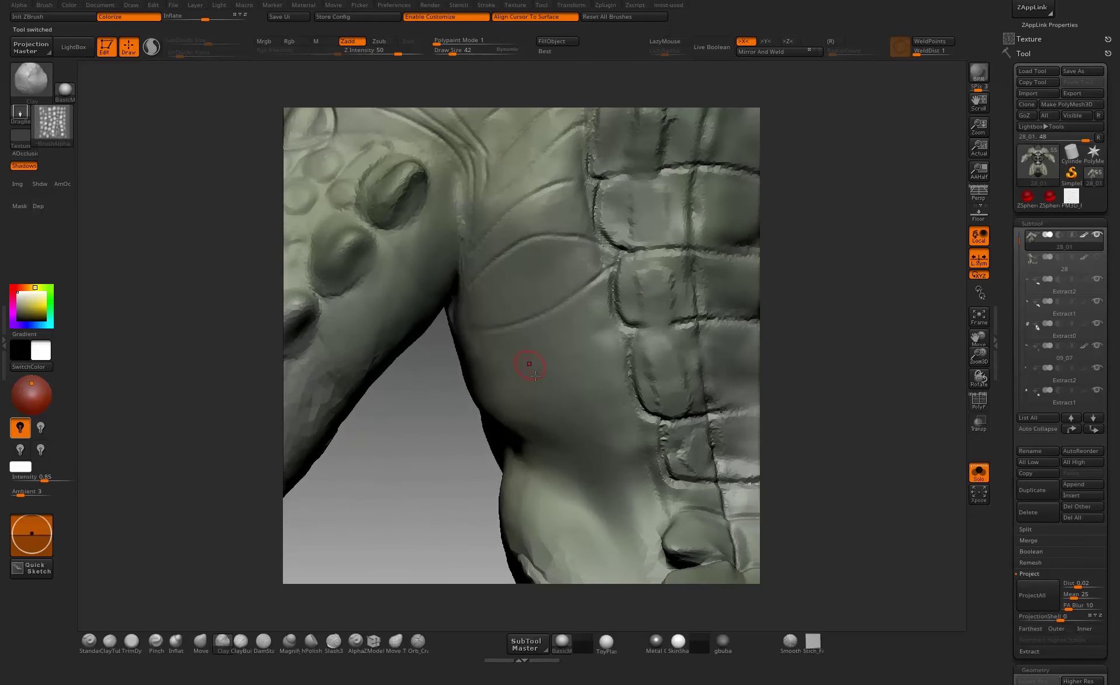
mouse_move(655, 441)
mouse_down()
mouse_move(614, 491)
mouse_move(496, 518)
mouse_move(403, 461)
mouse_move(357, 512)
mouse_move(375, 497)
mouse_up()
key(ctrl+z)
ctrl+right_drag(596, 292, 595, 252)
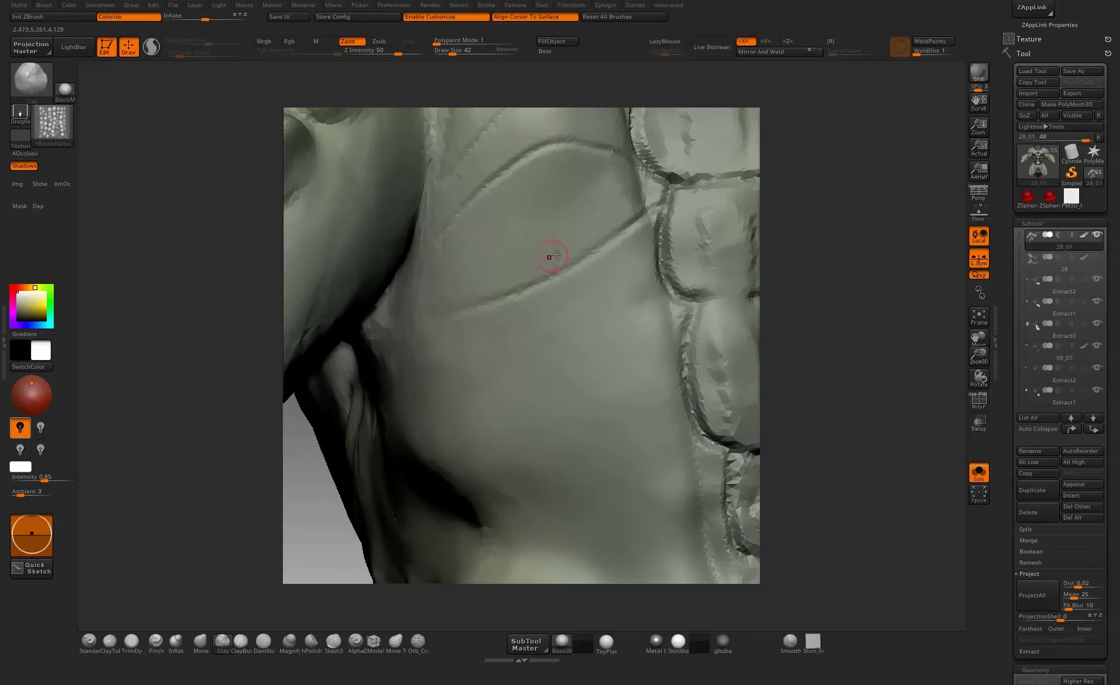
- Enlarge the brush to a draw size of 82 and smooth the skin creases on the flank
key(bracketright)
key(bracketright)
key(bracketright)
key(bracketright)
key(bracketright)
key(shift)
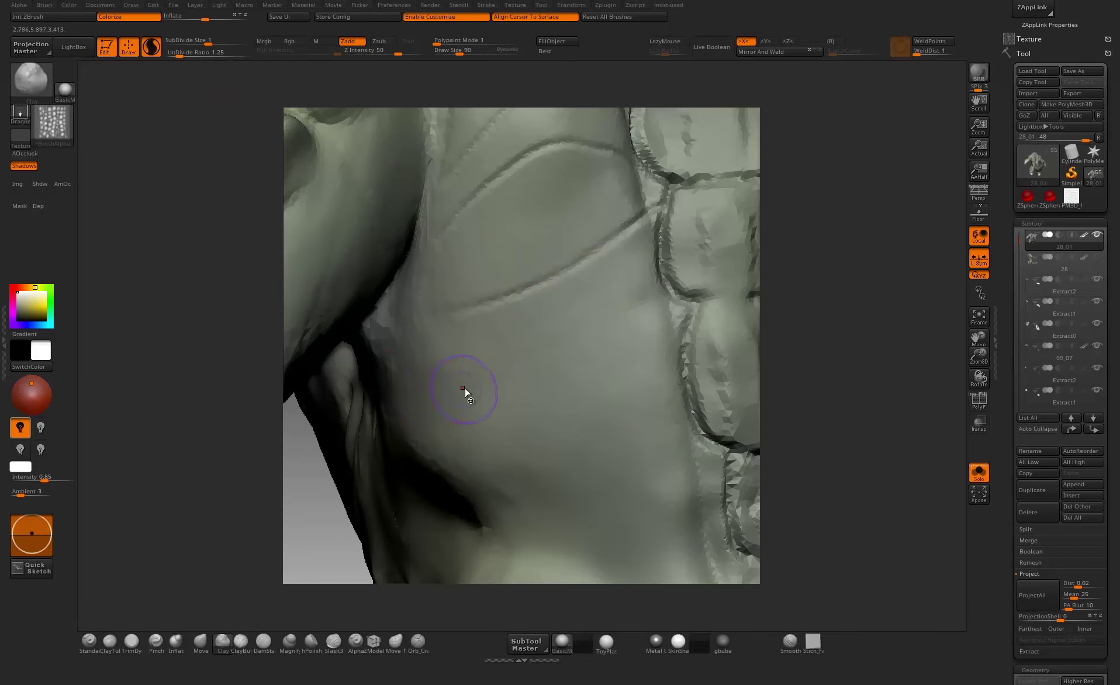
key(shift)
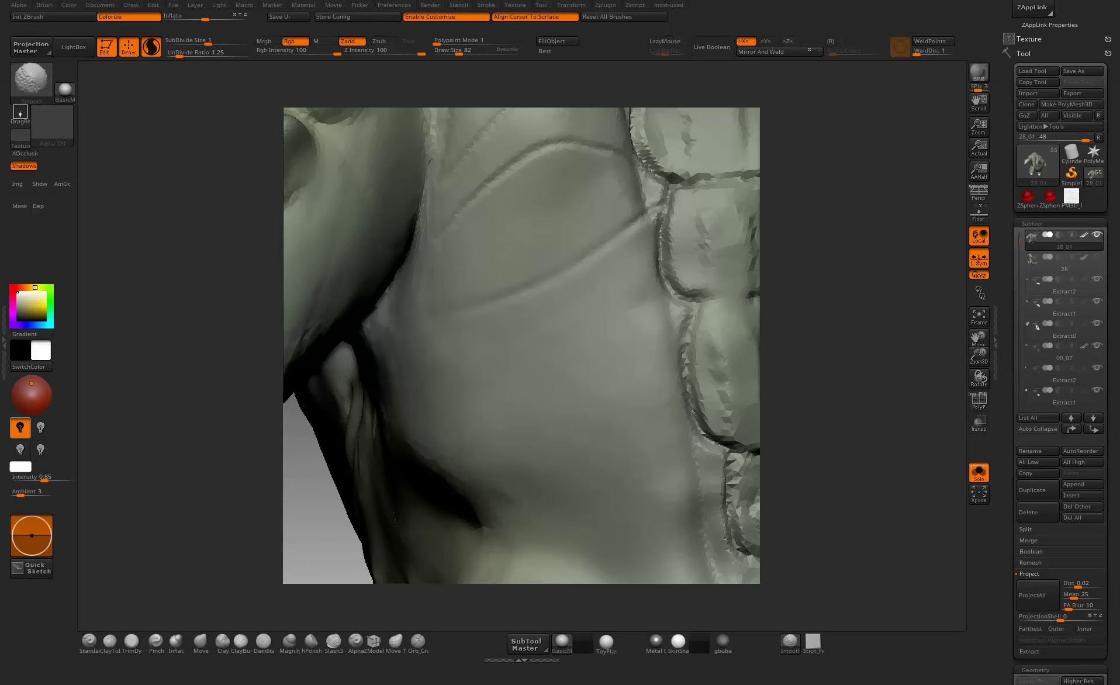
key(shift)
- Try stamping the scale alpha across the flank with the Clay brush
key(b)
key(c)
key(l)
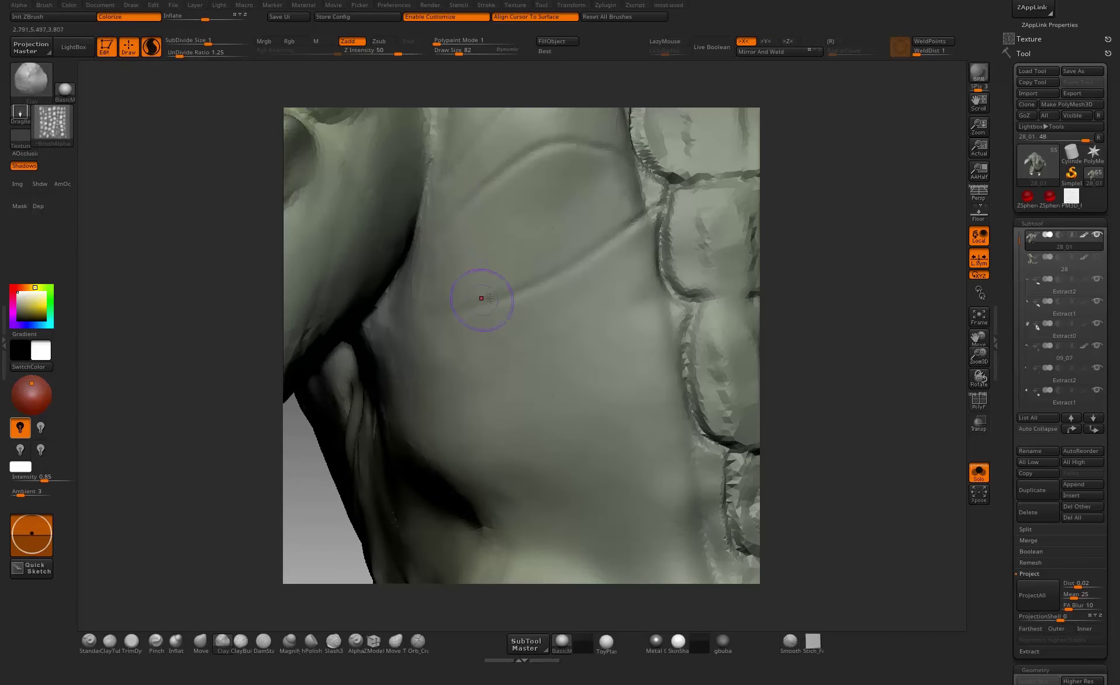
mouse_move(601, 371)
mouse_down()
mouse_move(520, 488)
mouse_move(516, 468)
mouse_up()
key(ctrl+z)
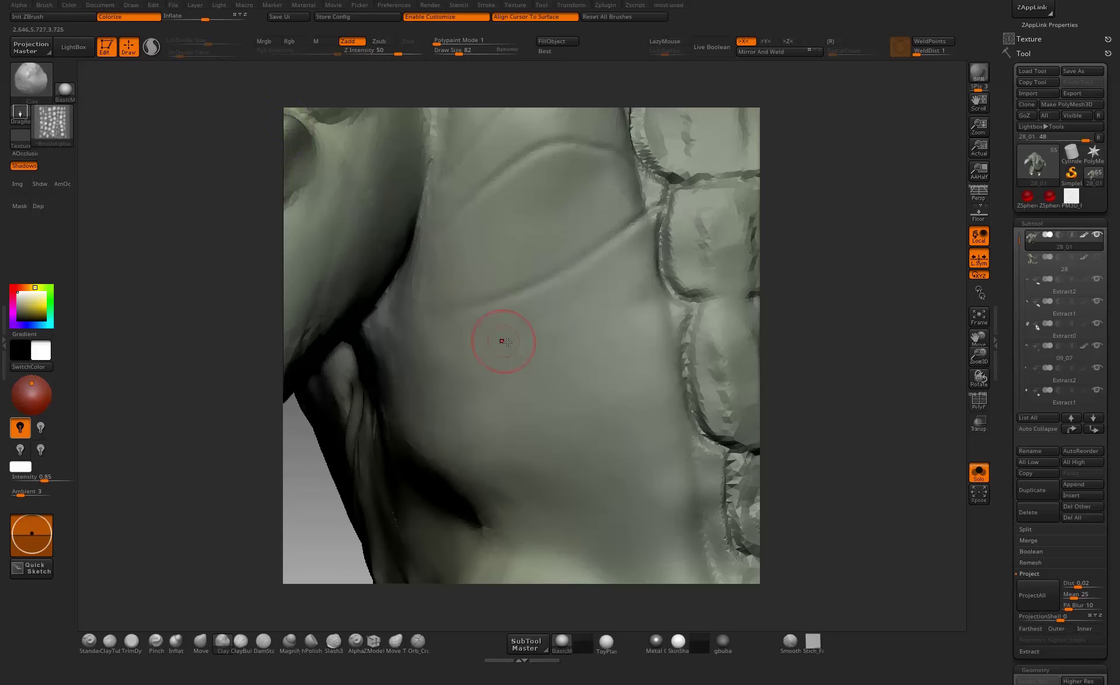
mouse_move(539, 350)
mouse_down()
mouse_move(479, 397)
mouse_move(453, 383)
mouse_move(451, 356)
mouse_up()
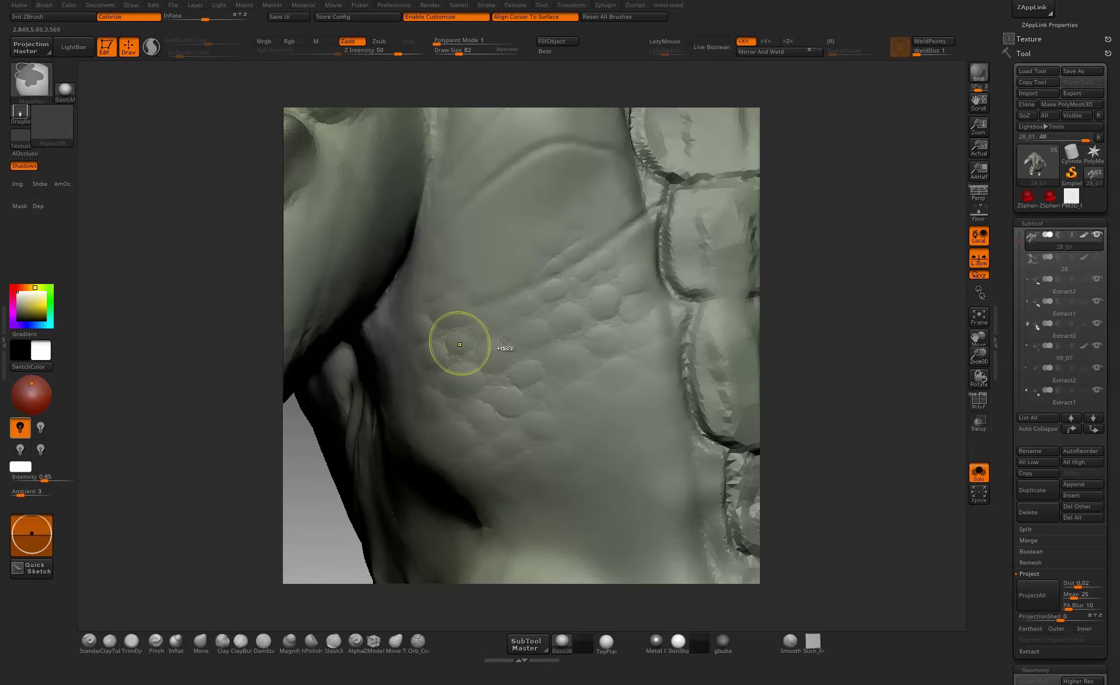
key(ctrl+z)
- Set Z Intensity to 100 and stamp the scale alpha across the flank below the armpit
drag(409, 51, 432, 52)
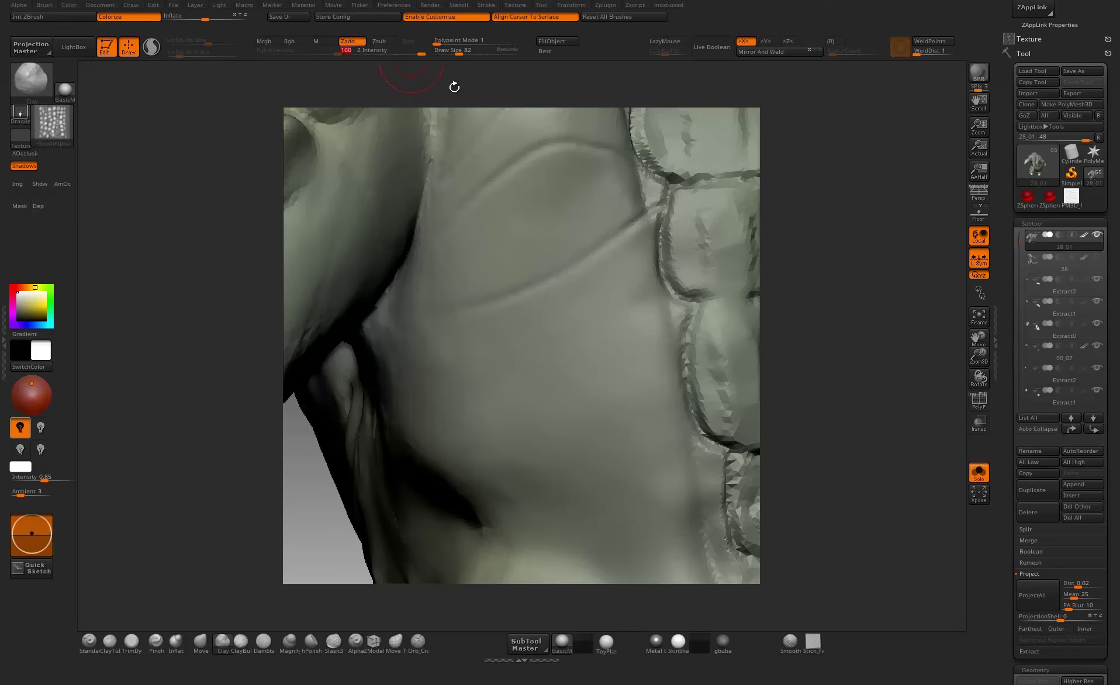
mouse_move(536, 346)
mouse_down()
mouse_move(561, 333)
mouse_move(485, 374)
mouse_move(632, 274)
mouse_move(392, 407)
mouse_up()
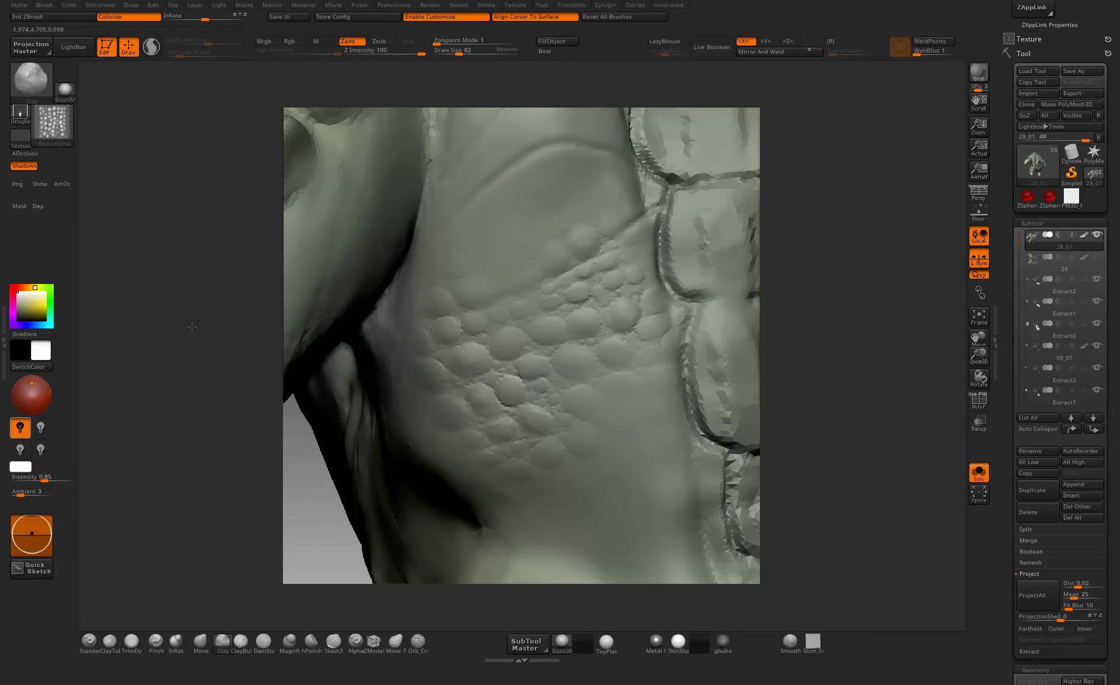
mouse_move(190, 325)
alt+mouse_down()
mouse_move(270, 295)
mouse_move(281, 328)
alt+mouse_up()
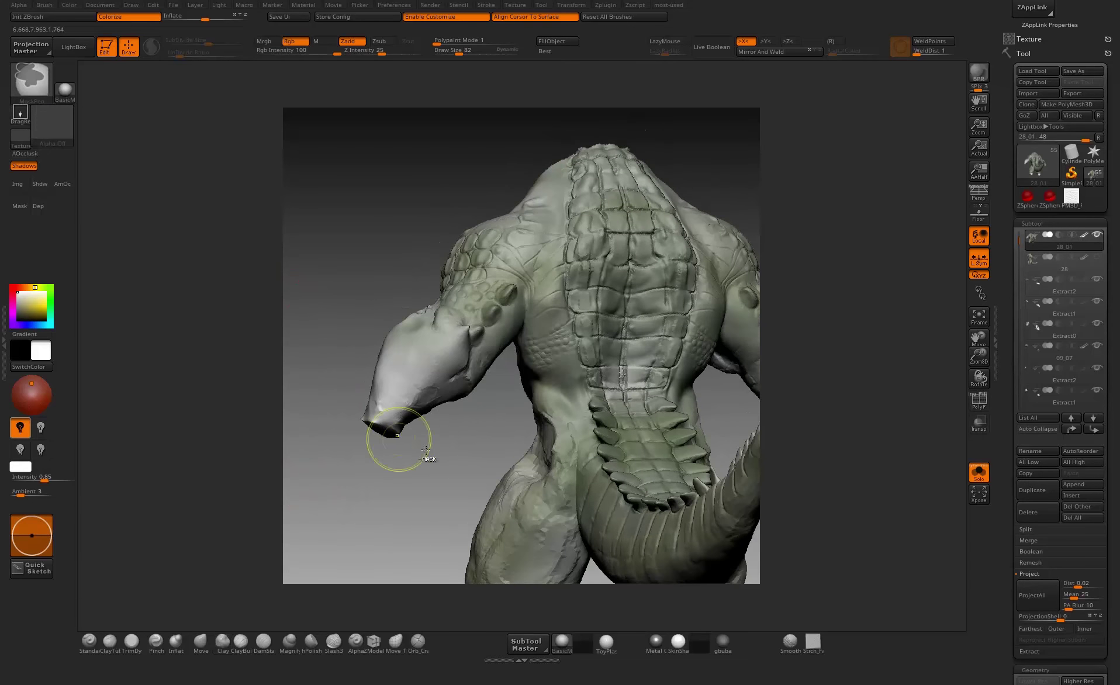
key(ctrl+z)
alt+drag(472, 504, 488, 561)
drag(560, 364, 627, 312)
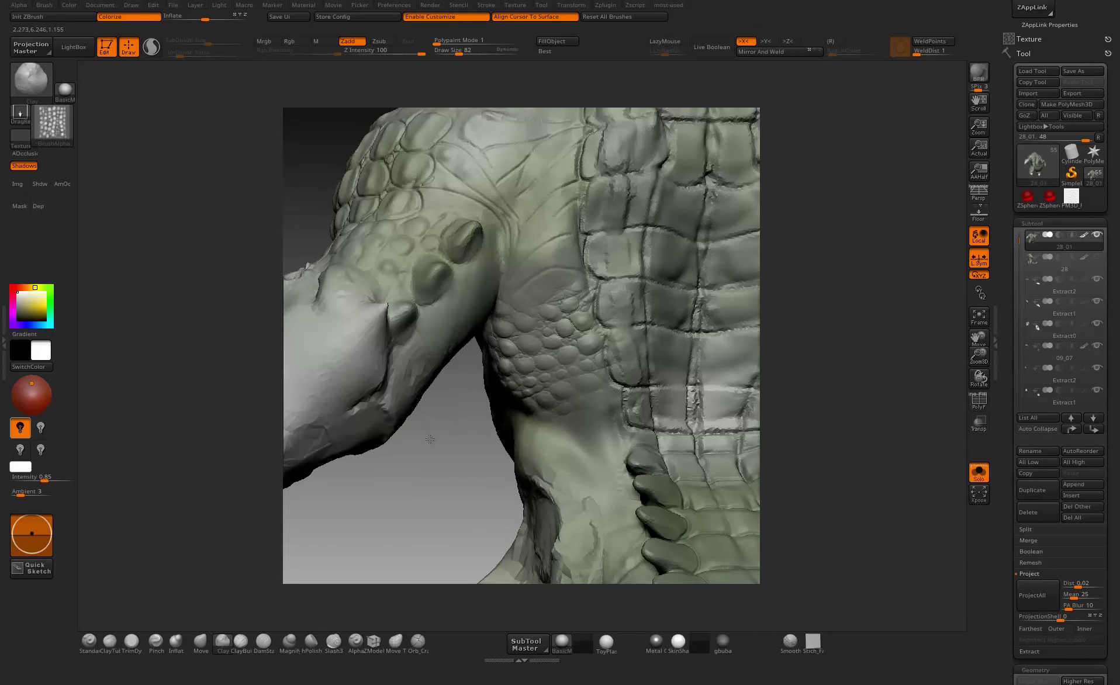
mouse_move(435, 449)
mouse_down()
mouse_move(462, 441)
mouse_move(514, 389)
mouse_up()
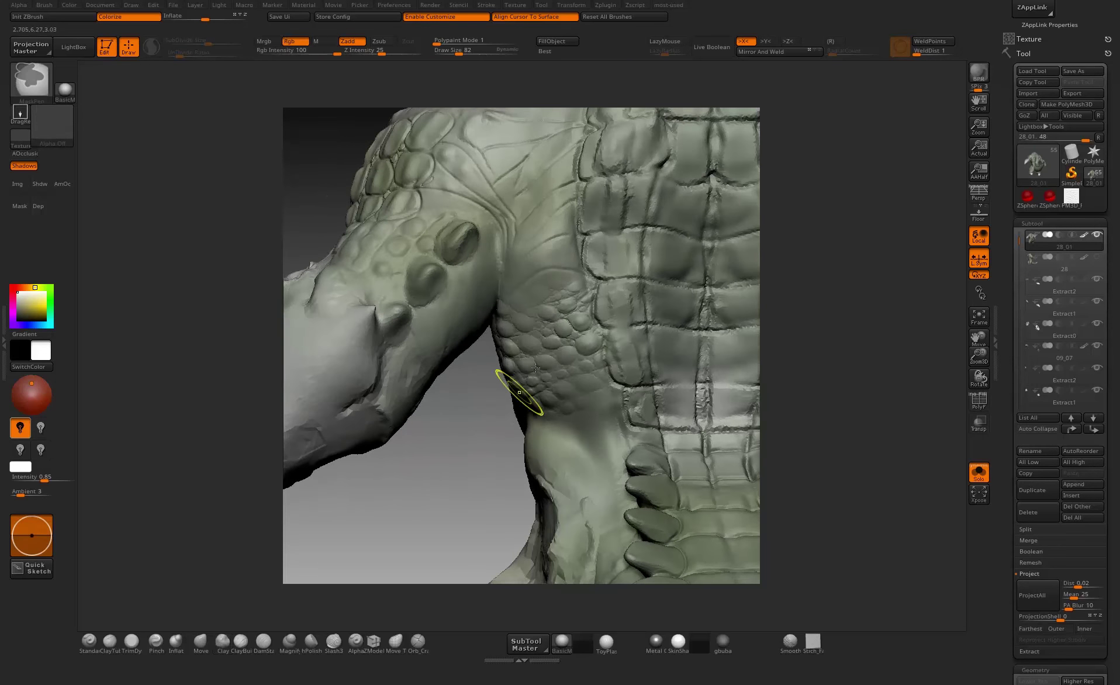
- Try other stamp sizes for the flank scales and undo all the scale stamps there
key(ctrl+z)
drag(626, 338, 635, 346)
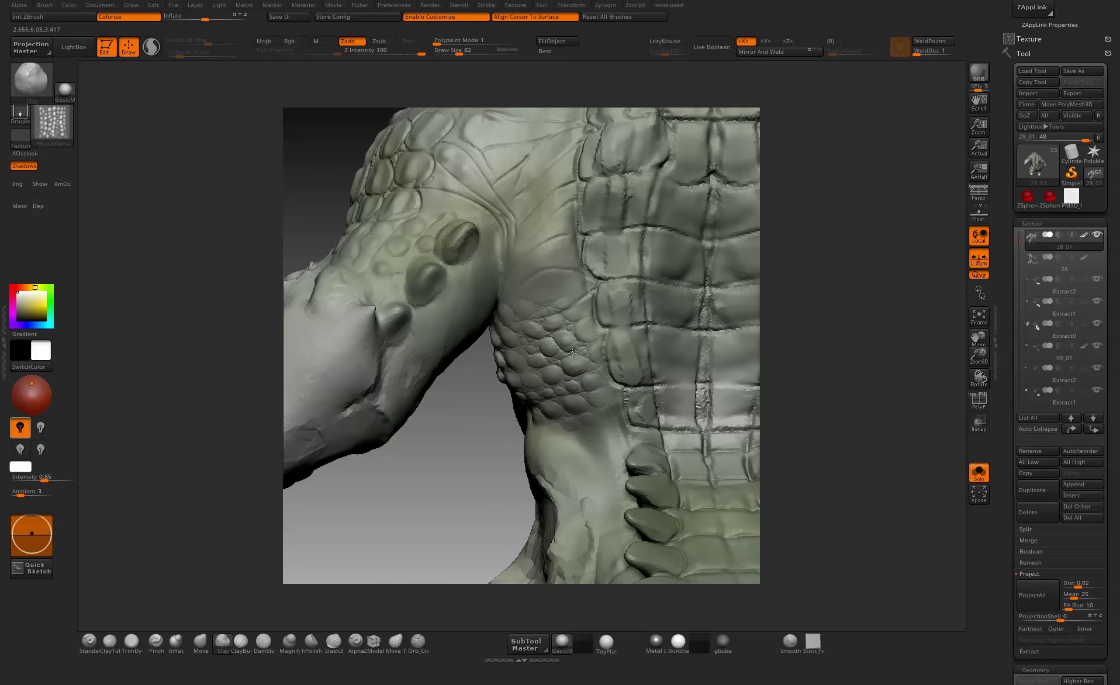
key(ctrl+z)
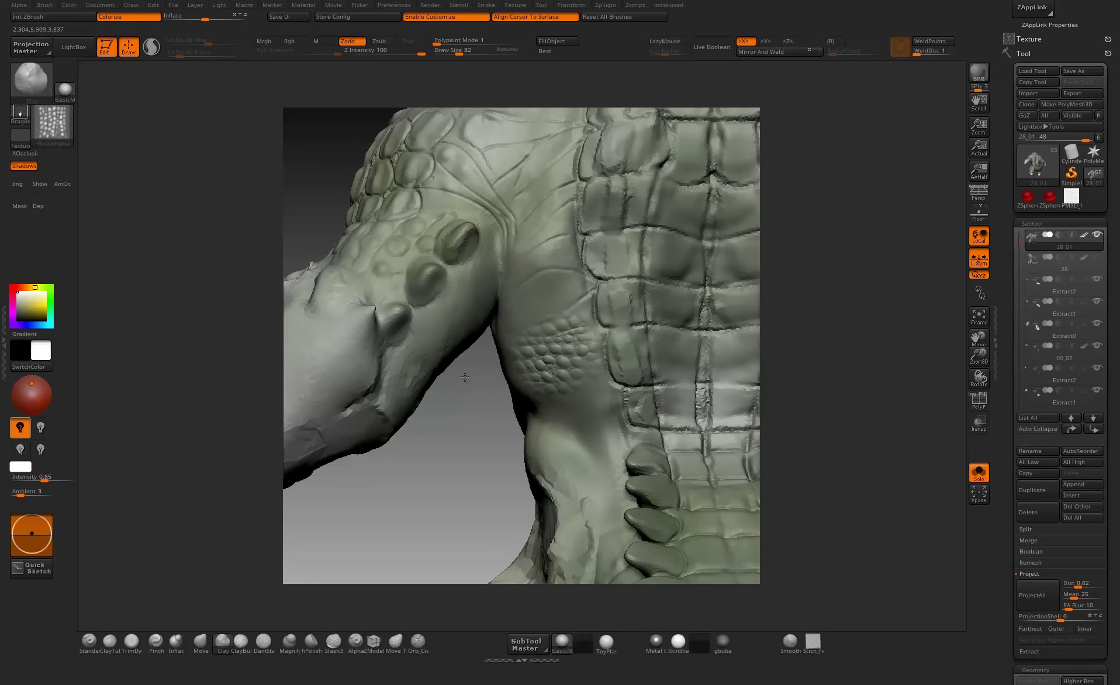
key(ctrl+z)
key(ctrl+z)
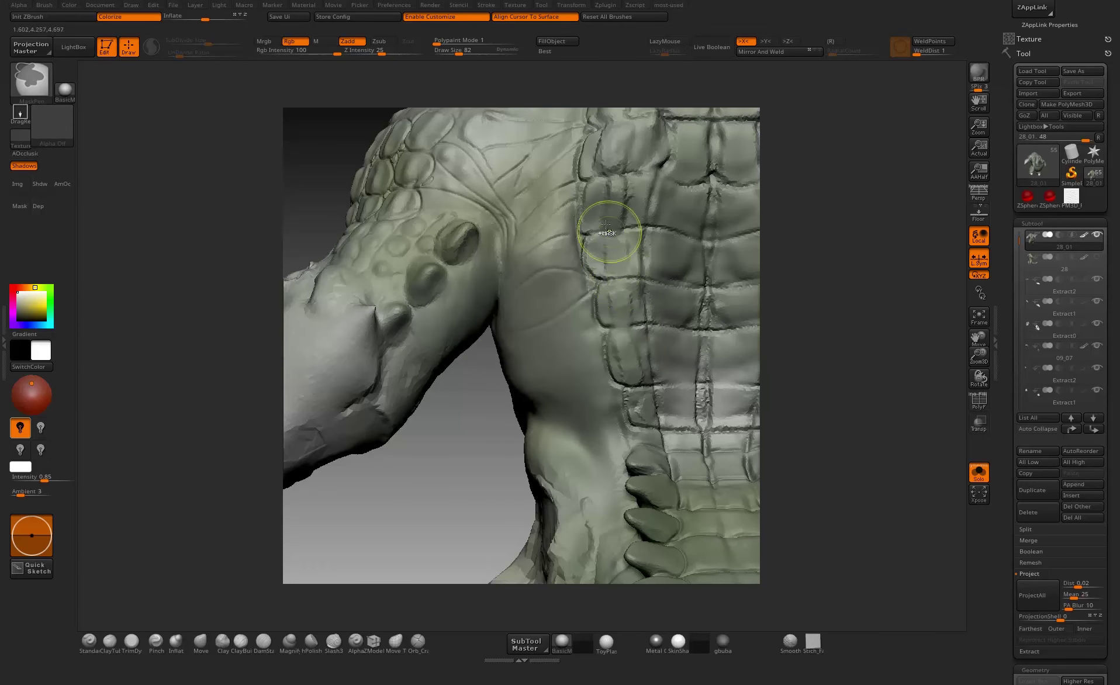
- Mask the outer column of back plates bordering the flank
ctrl+drag(608, 231, 615, 293)
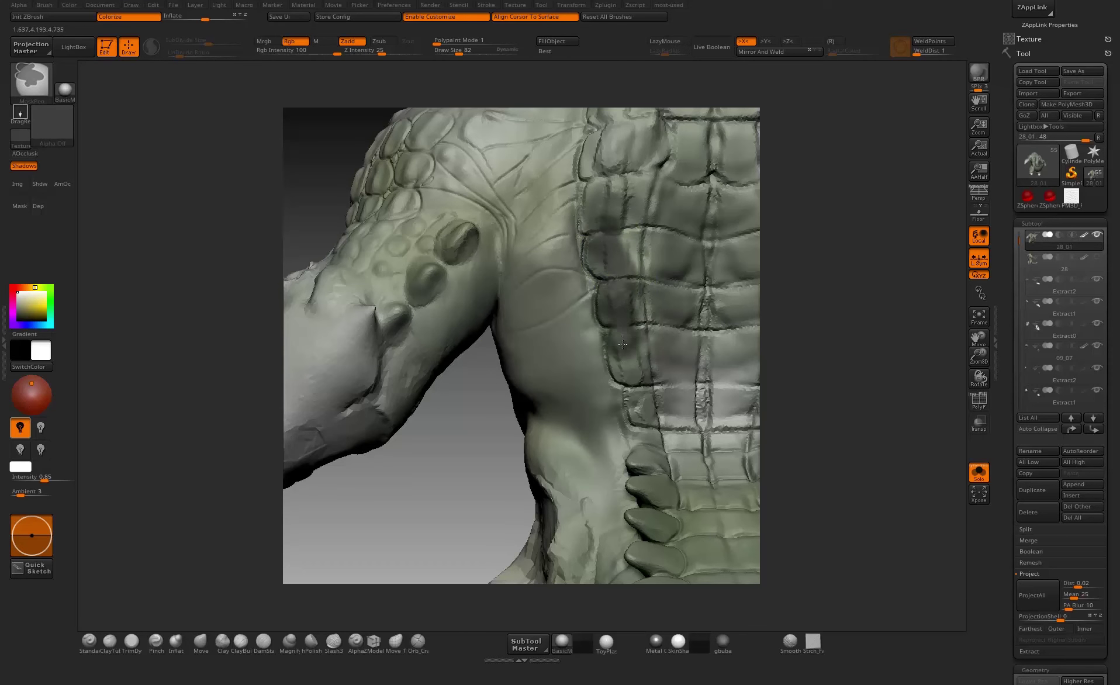
ctrl+drag(642, 373, 646, 412)
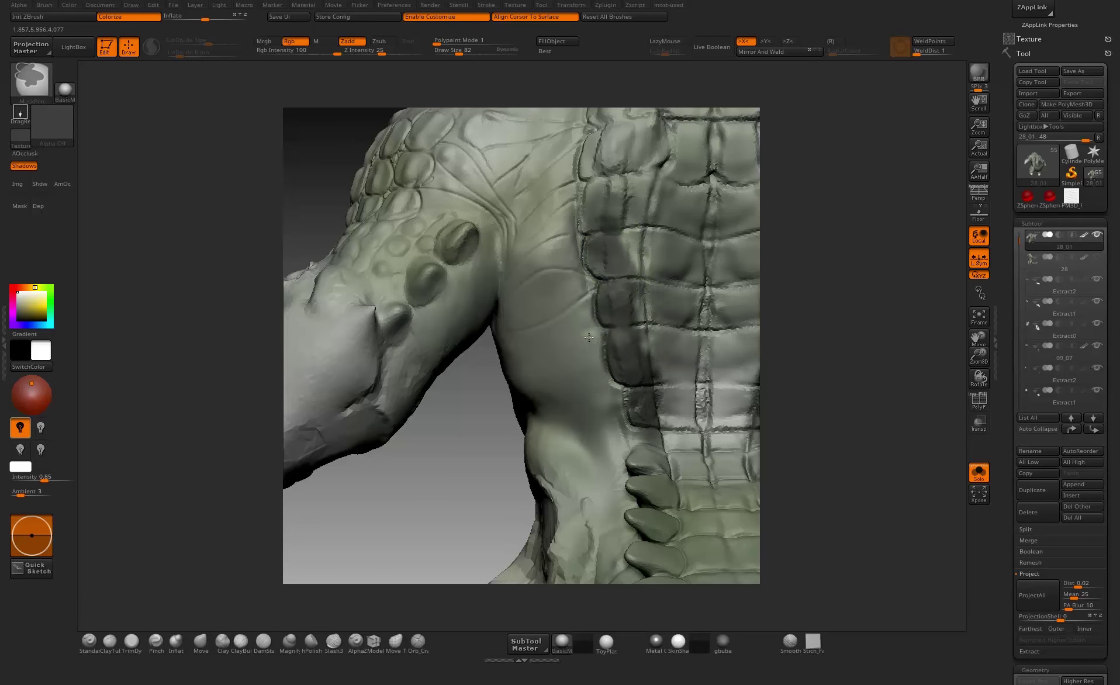
key(ctrl+z)
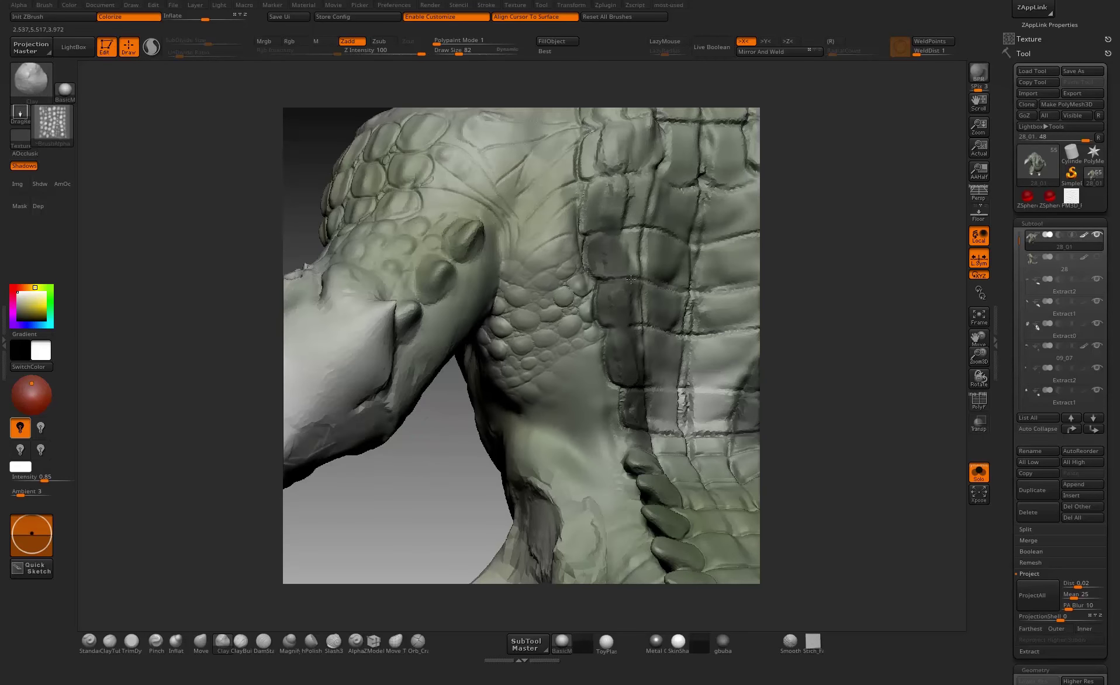
- Stamp the scale alpha over the flank from the waist up into the armpit beside the masked plates
drag(644, 405, 655, 406)
key(ctrl+z)
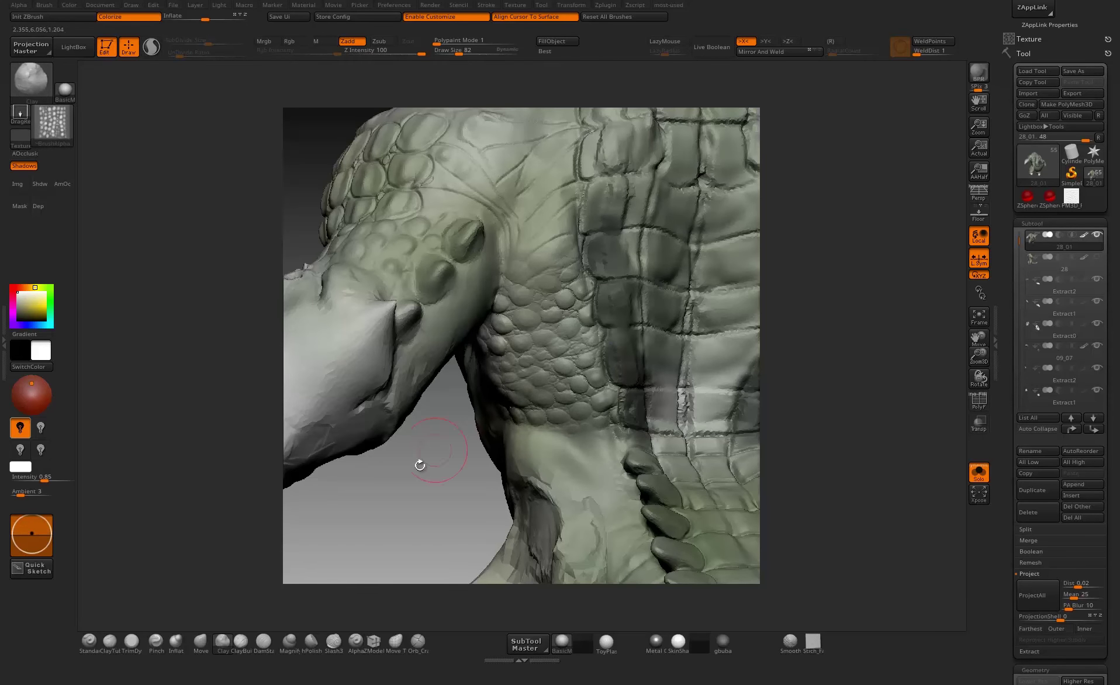
alt+drag(400, 460, 538, 301)
alt+drag(456, 391, 483, 562)
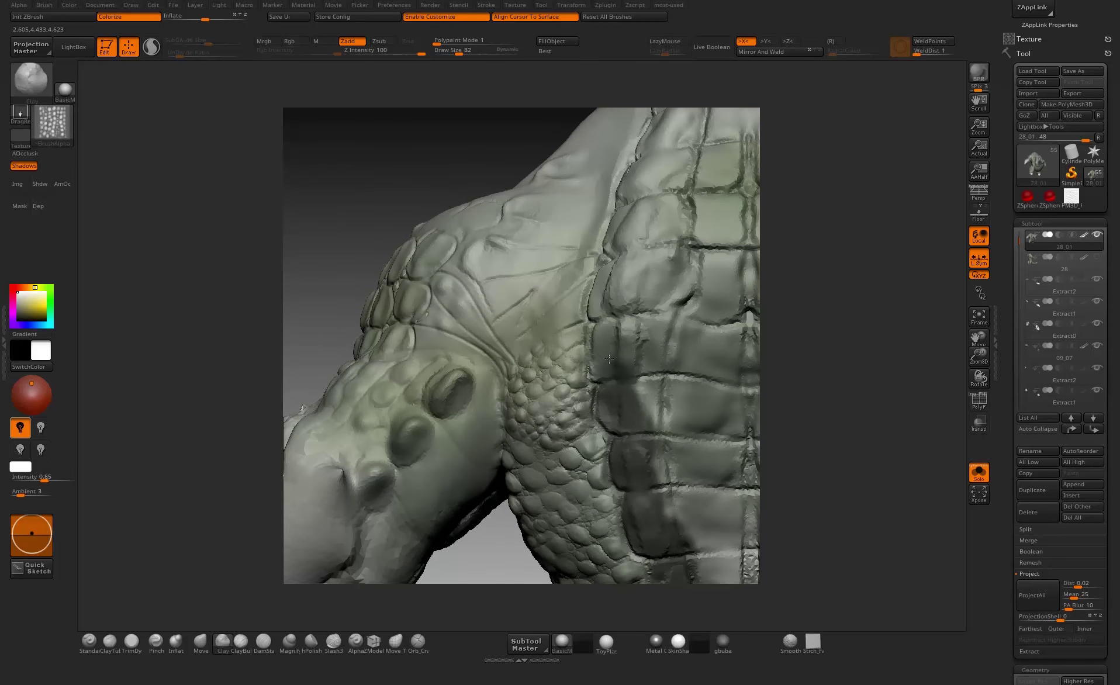
- Stamp the scale alpha on the upper arm around the spikes and below the large shoulder scales
alt+drag(285, 295, 399, 242)
drag(400, 517, 513, 528)
drag(522, 486, 500, 433)
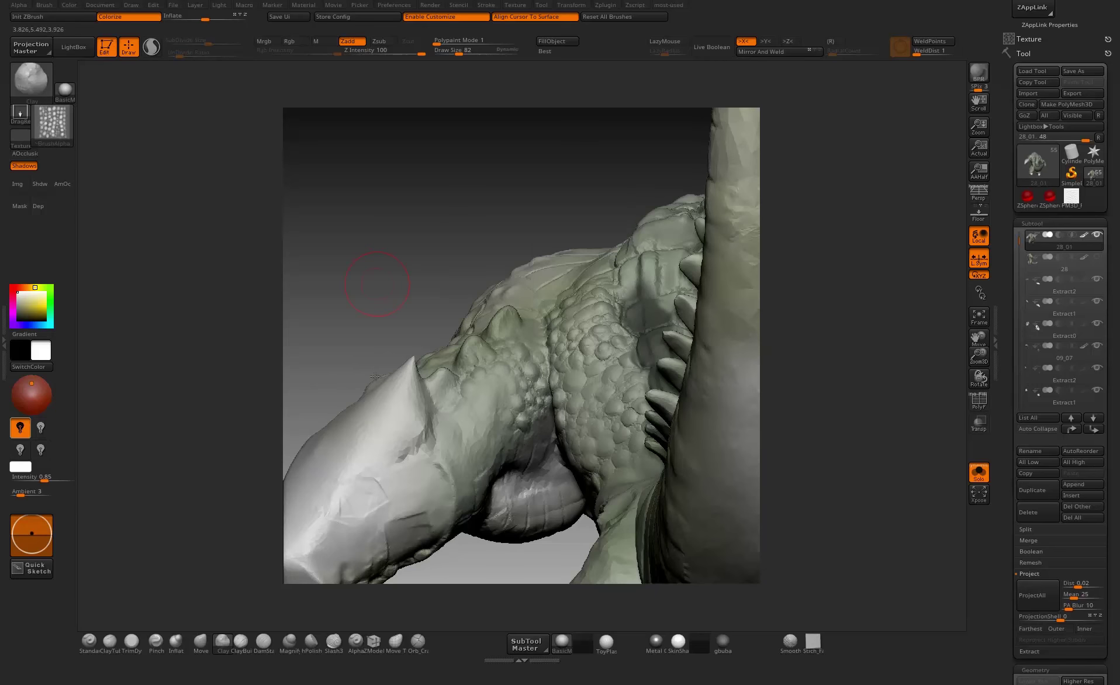
drag(375, 377, 409, 351)
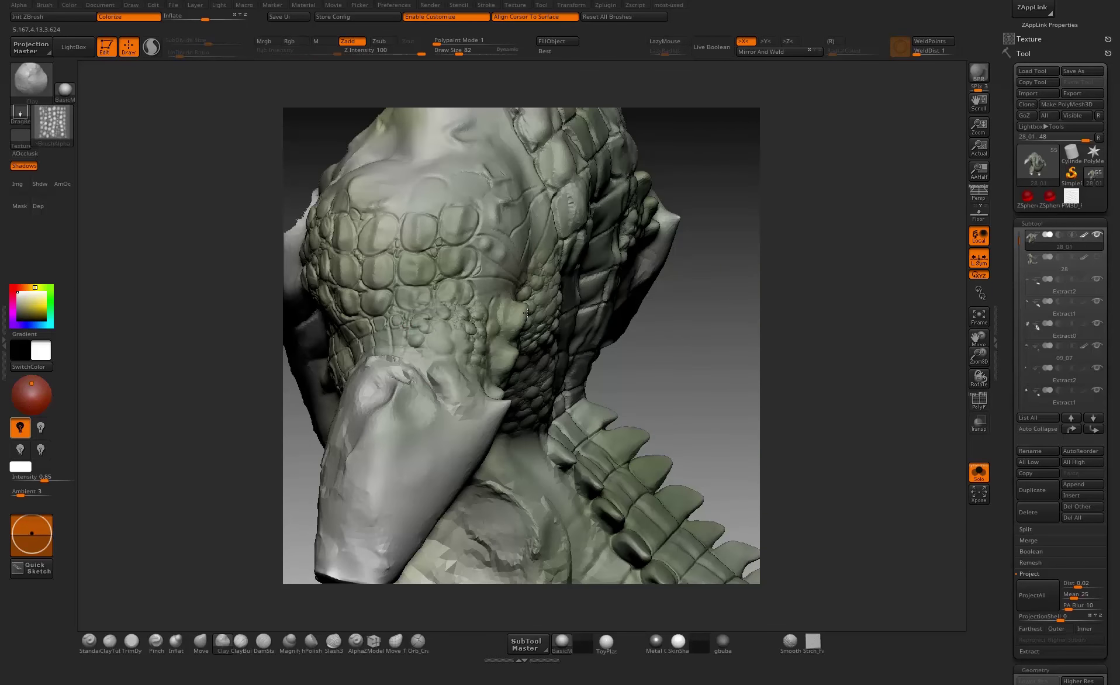
- Clear the mask from the back plates and turn the creature to show the arm and lower flank from behind
key(ctrl)
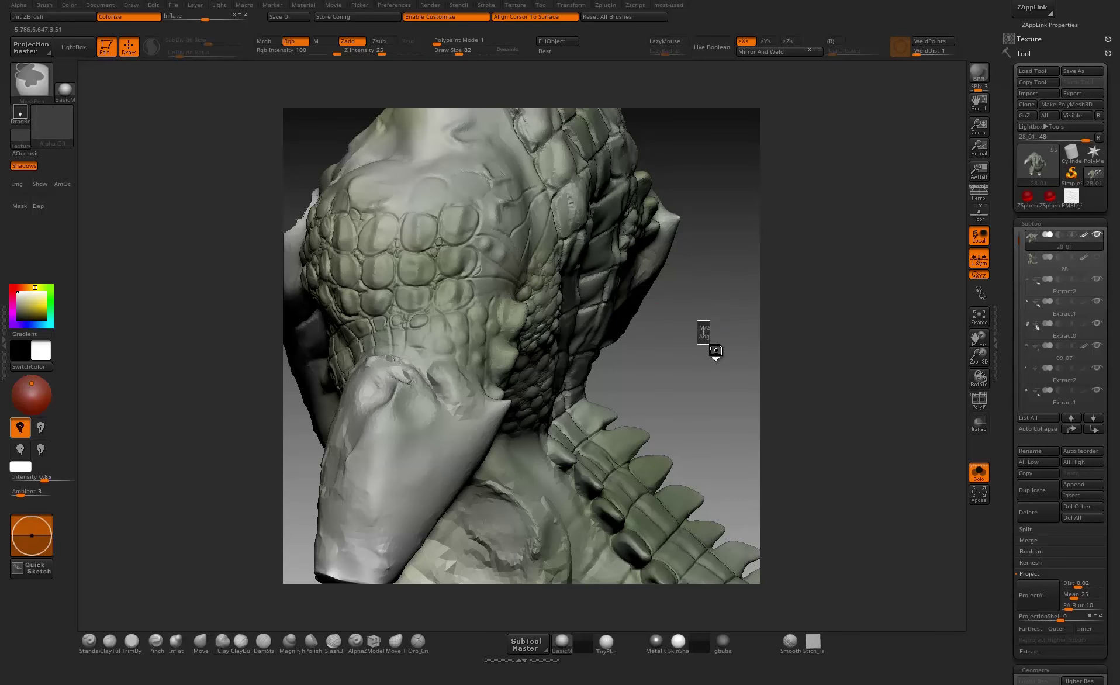
click(979, 400)
click(979, 400)
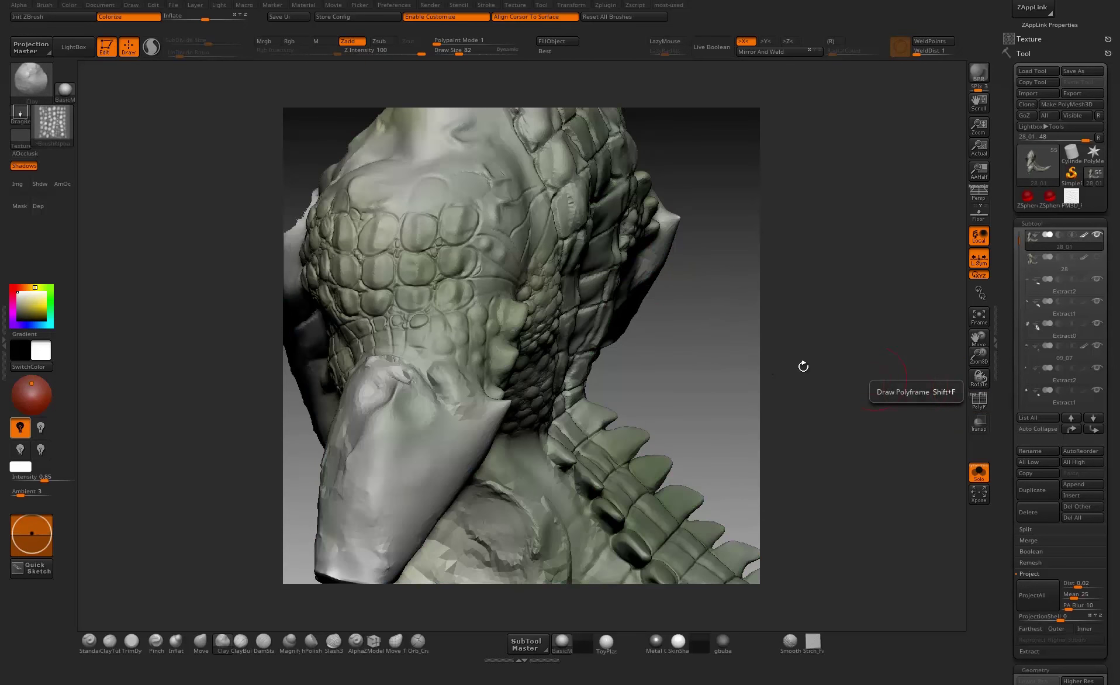
drag(719, 366, 518, 386)
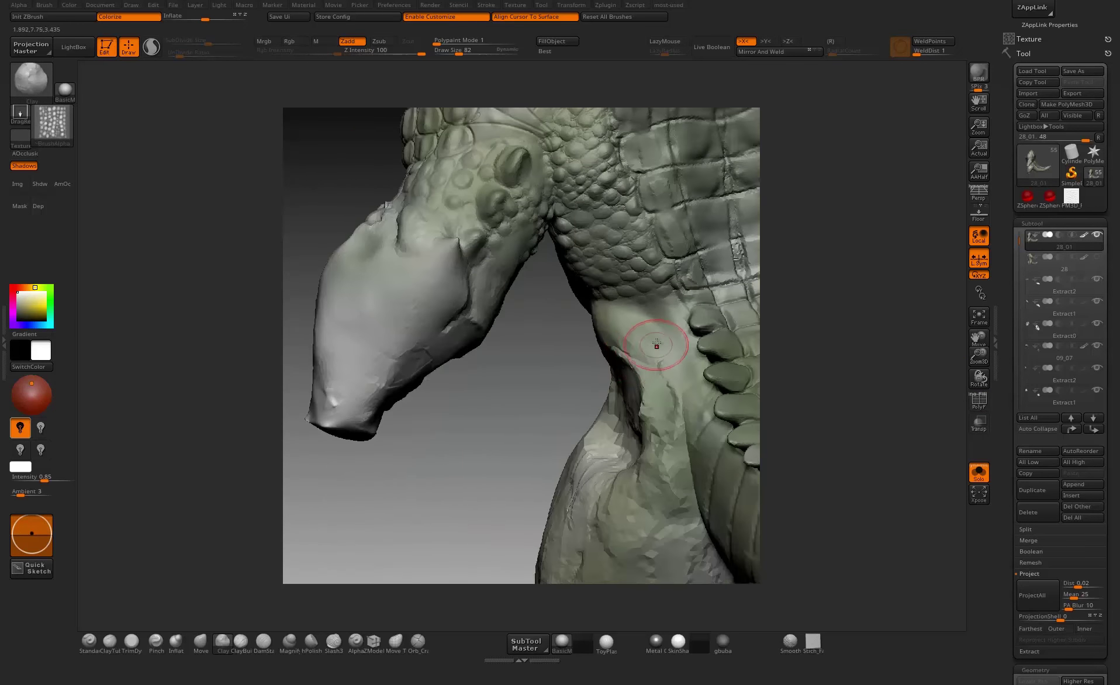
- Stamp the scale alpha over the bare skin at the waist beside the first tail spikes
mouse_move(657, 343)
mouse_down()
mouse_move(640, 319)
mouse_move(678, 304)
mouse_move(709, 310)
mouse_up()
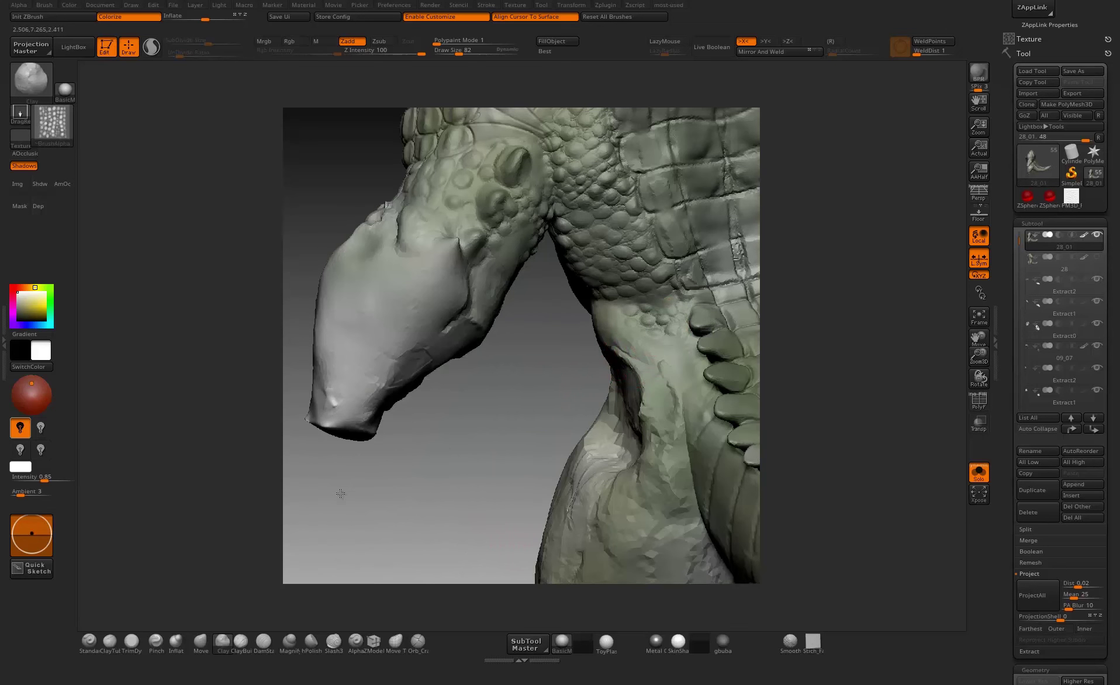
drag(340, 493, 690, 381)
mouse_move(677, 280)
mouse_down()
mouse_move(717, 168)
mouse_move(749, 405)
mouse_move(696, 301)
mouse_move(637, 326)
mouse_move(656, 340)
mouse_up()
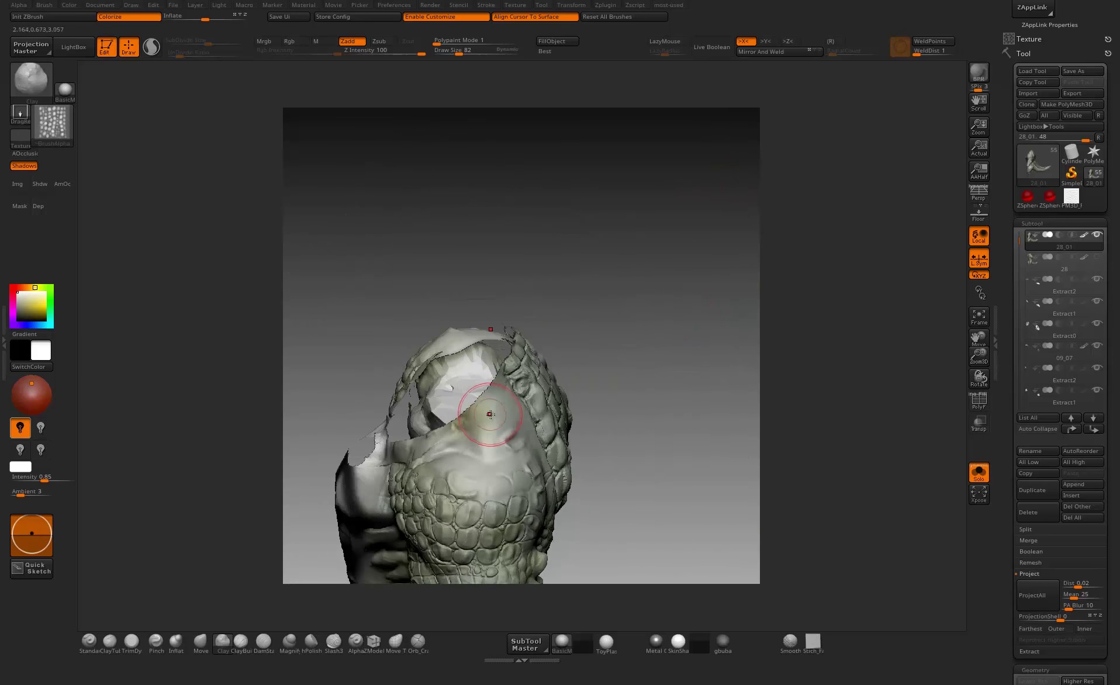
- Stamp the scale alpha over the bare skin on top of the shoulder up to the open neck edge
drag(512, 412, 530, 373)
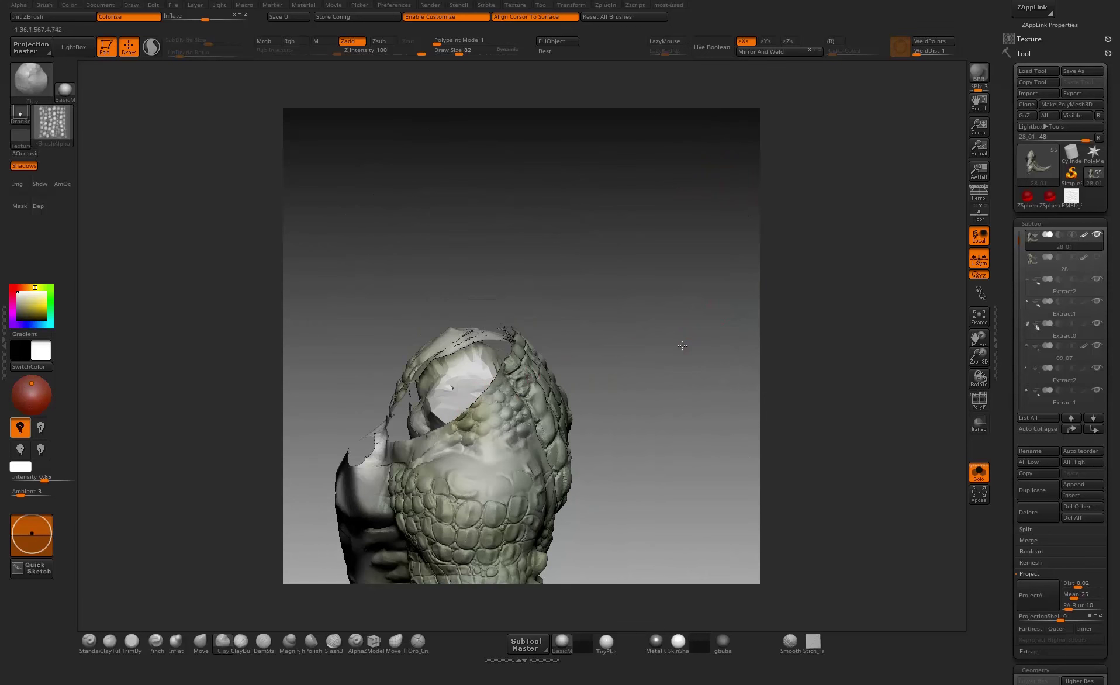
drag(613, 373, 684, 380)
drag(431, 449, 464, 443)
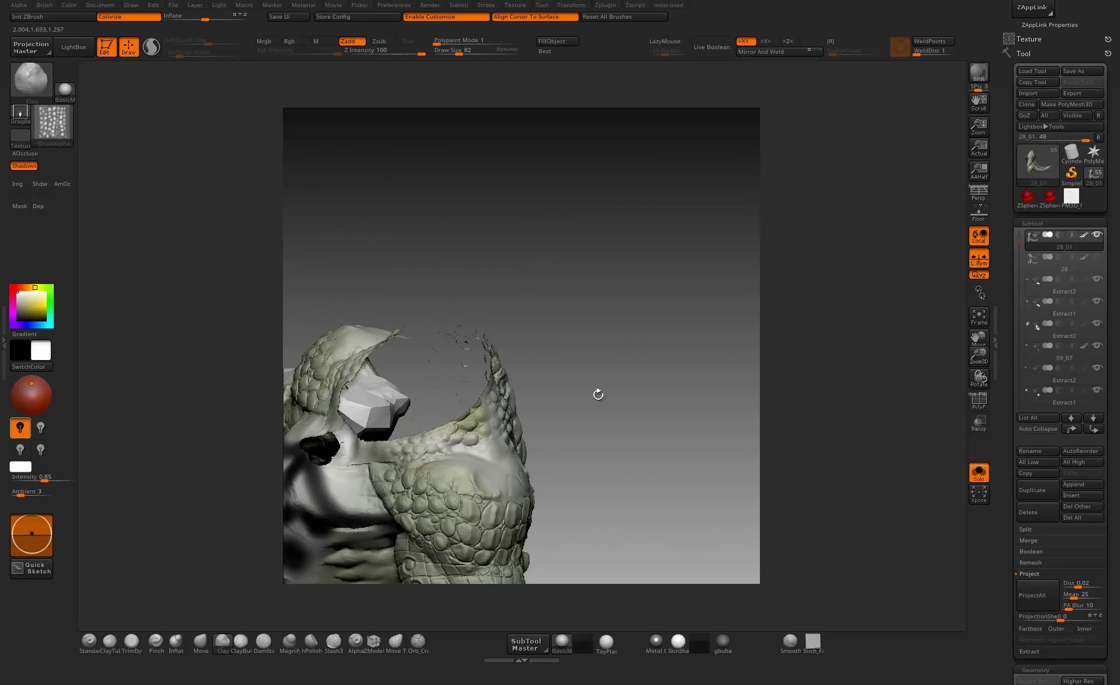
drag(597, 393, 514, 409)
mouse_move(448, 477)
mouse_down()
mouse_move(472, 444)
mouse_move(497, 467)
mouse_move(517, 467)
mouse_move(541, 446)
mouse_up()
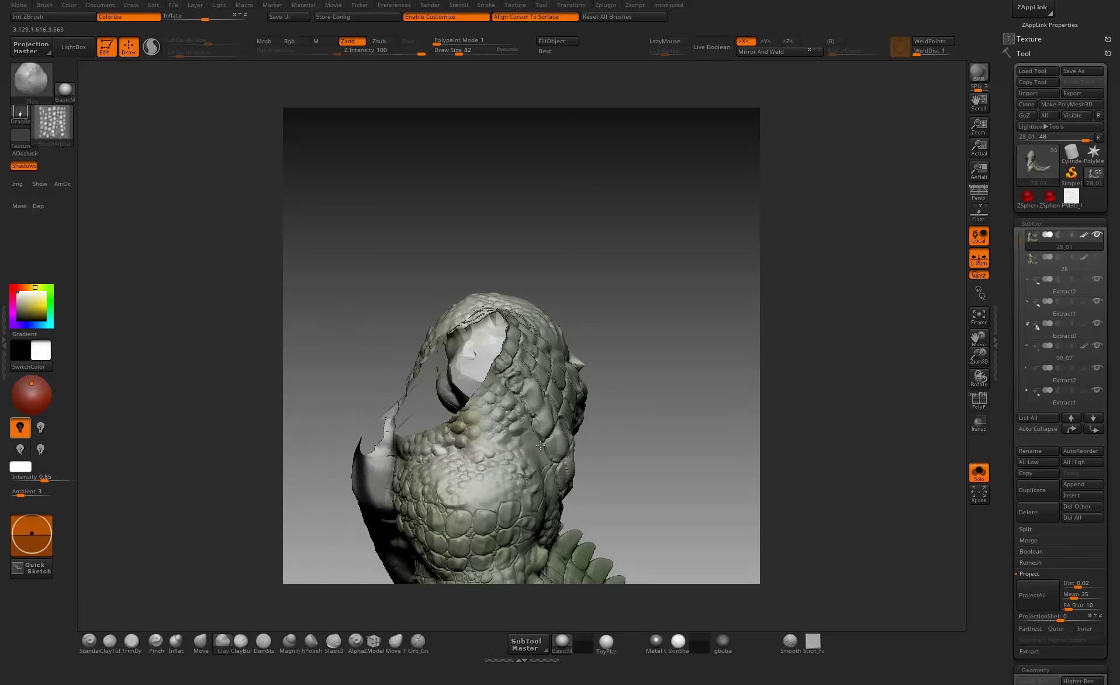
mouse_move(654, 390)
mouse_down()
mouse_move(646, 407)
mouse_move(654, 310)
mouse_move(659, 374)
mouse_up()
mouse_move(492, 388)
shift+mouse_down()
mouse_move(514, 405)
mouse_move(435, 389)
mouse_move(468, 368)
mouse_move(561, 398)
mouse_move(499, 307)
shift+mouse_up()
- Smooth the grooves between the upper back plates up to the neck with Sculptris Pro enabled
mouse_move(696, 383)
alt+mouse_down()
mouse_move(661, 324)
mouse_move(444, 374)
mouse_move(403, 410)
mouse_move(404, 433)
mouse_move(402, 293)
mouse_move(541, 264)
alt+mouse_up()
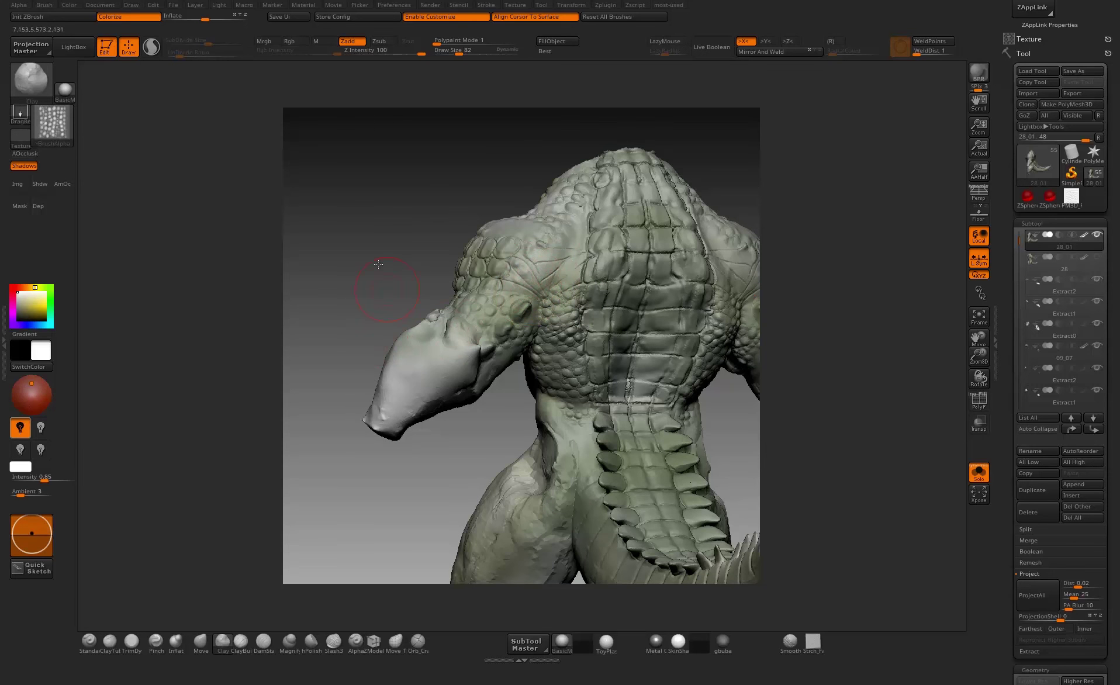
alt+drag(370, 322, 393, 242)
drag(681, 206, 487, 300)
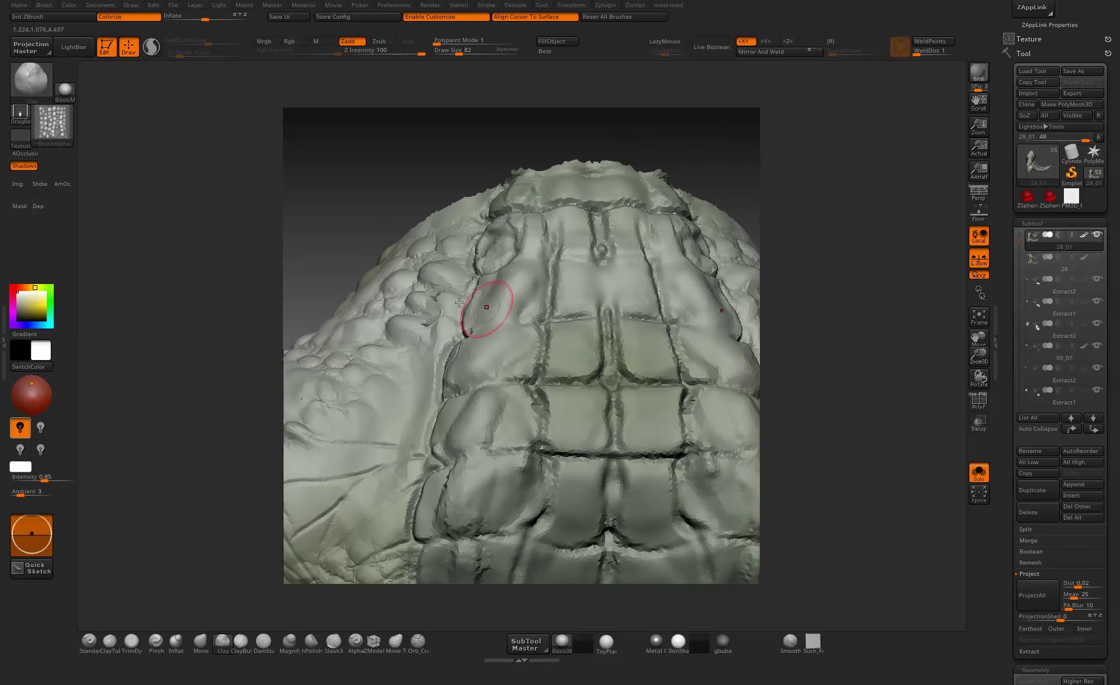
key(shift)
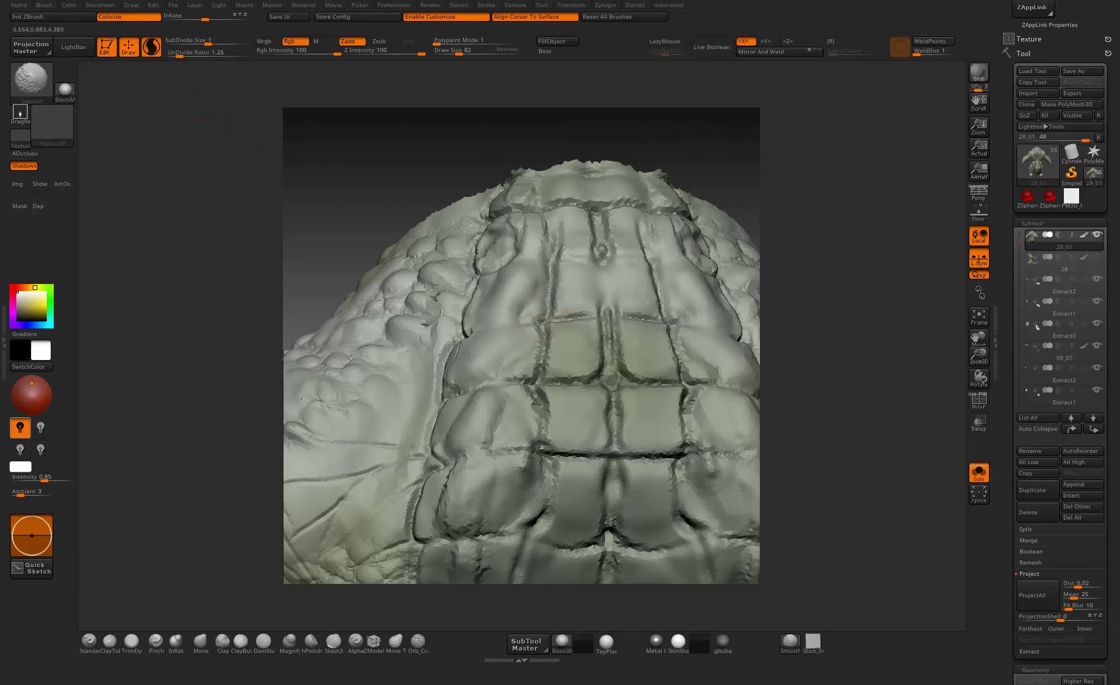
shift+drag(538, 399, 539, 461)
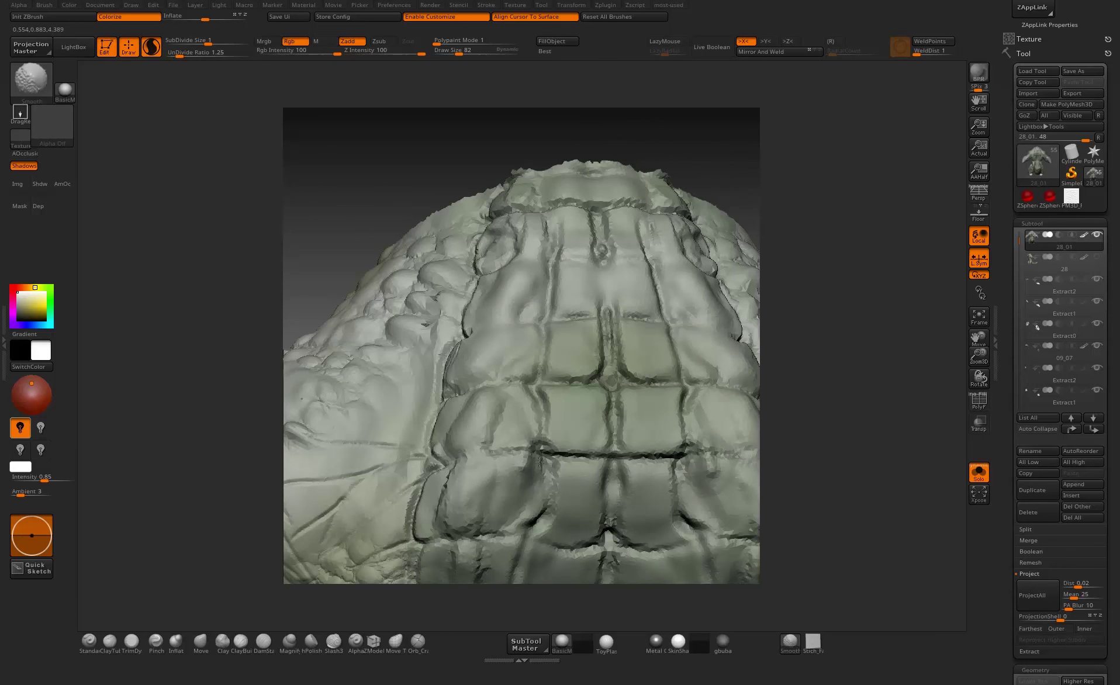
click(64, 135)
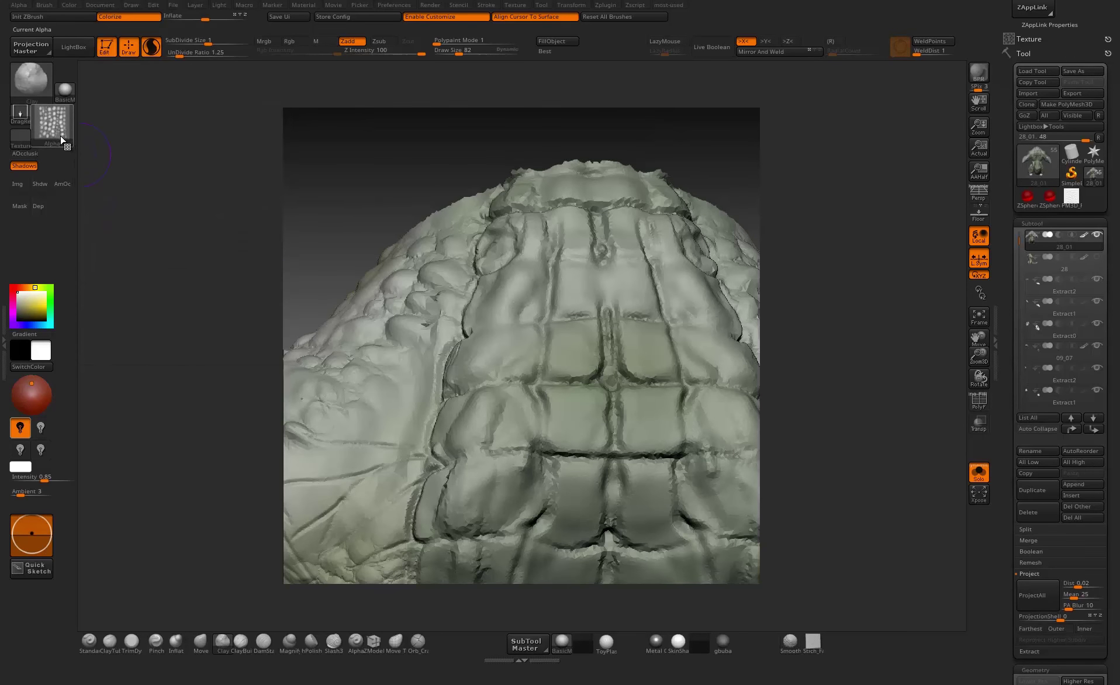
click(63, 140)
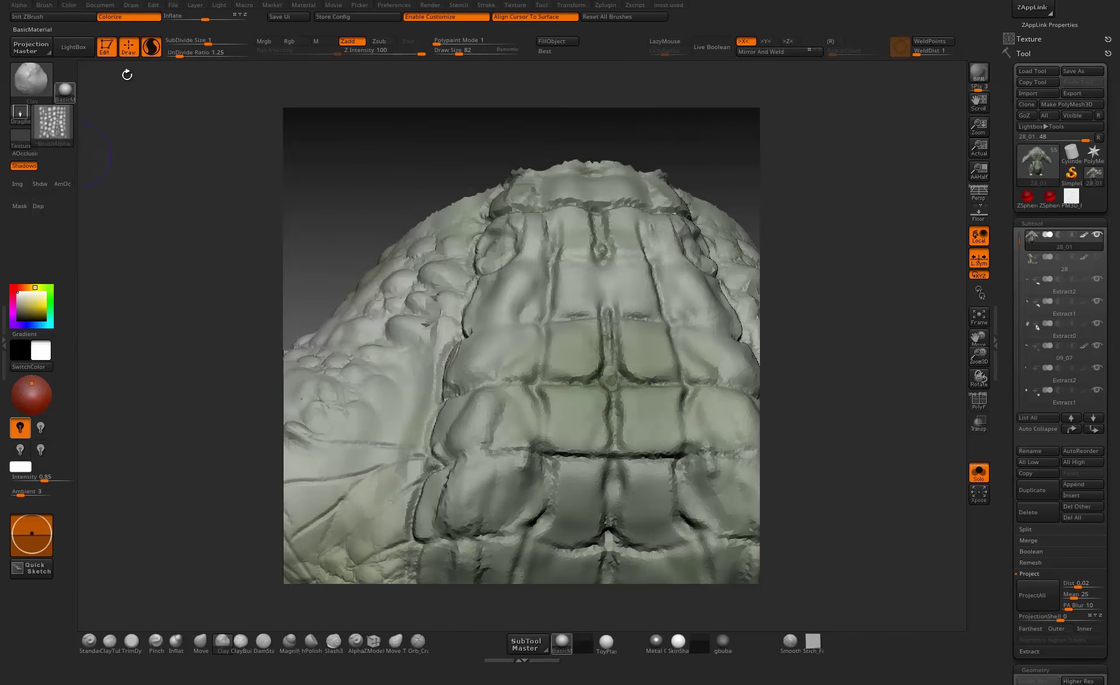
mouse_move(207, 314)
mouse_down()
mouse_move(192, 455)
mouse_move(222, 403)
mouse_up()
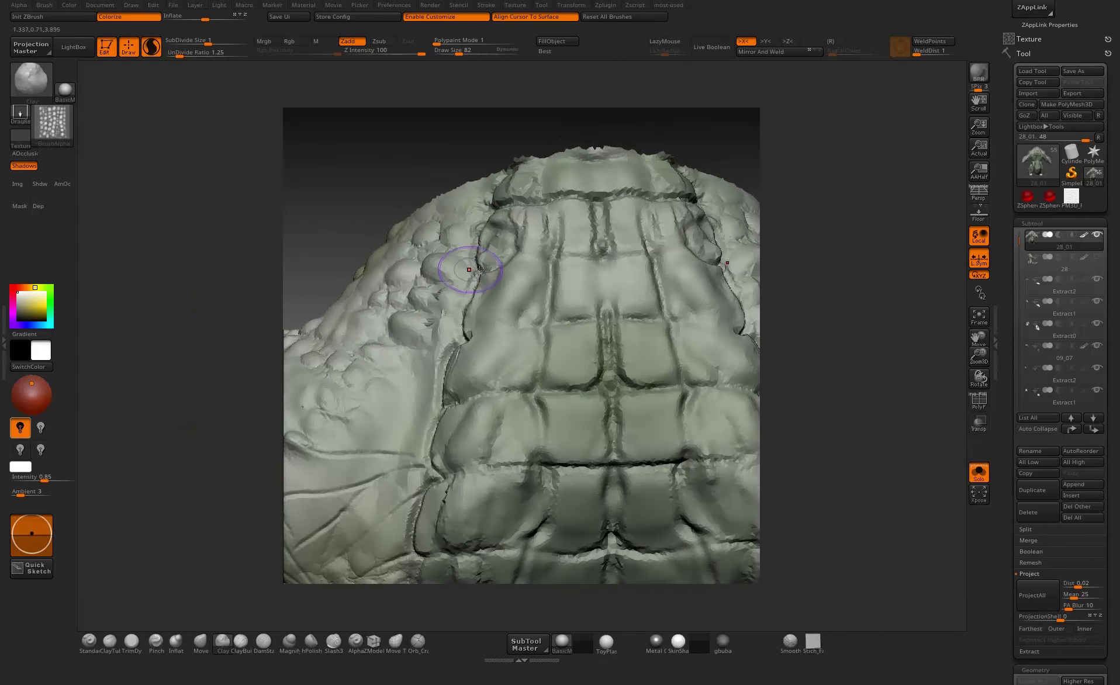
key(shift)
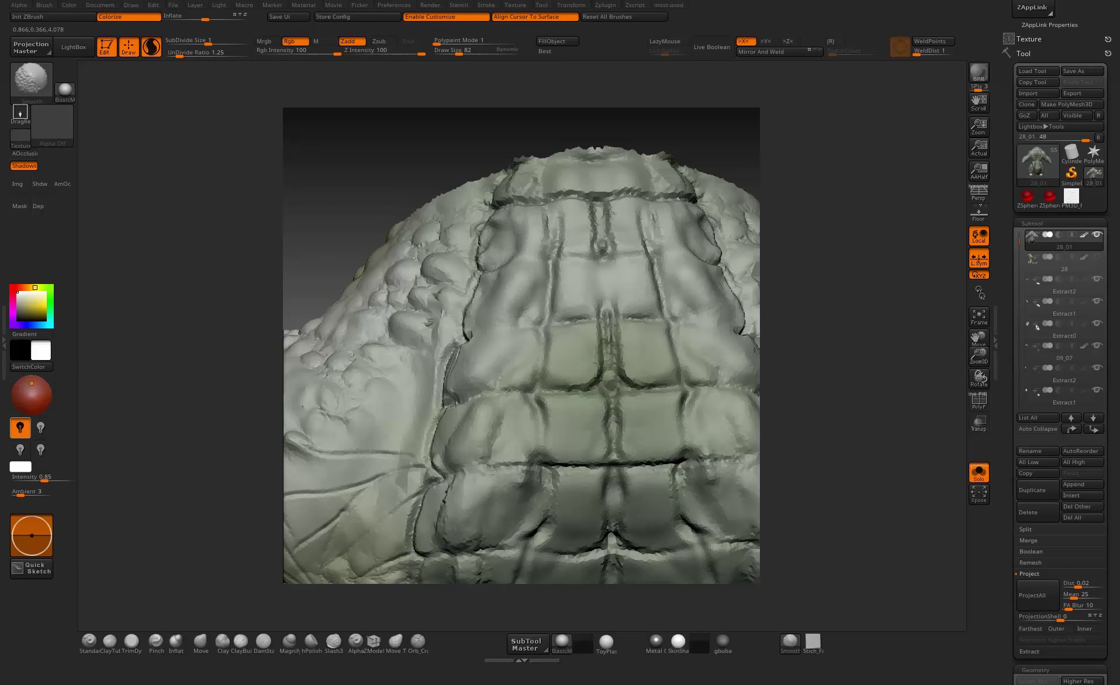
mouse_move(609, 213)
shift+mouse_down()
mouse_move(566, 188)
mouse_move(674, 198)
shift+mouse_up()
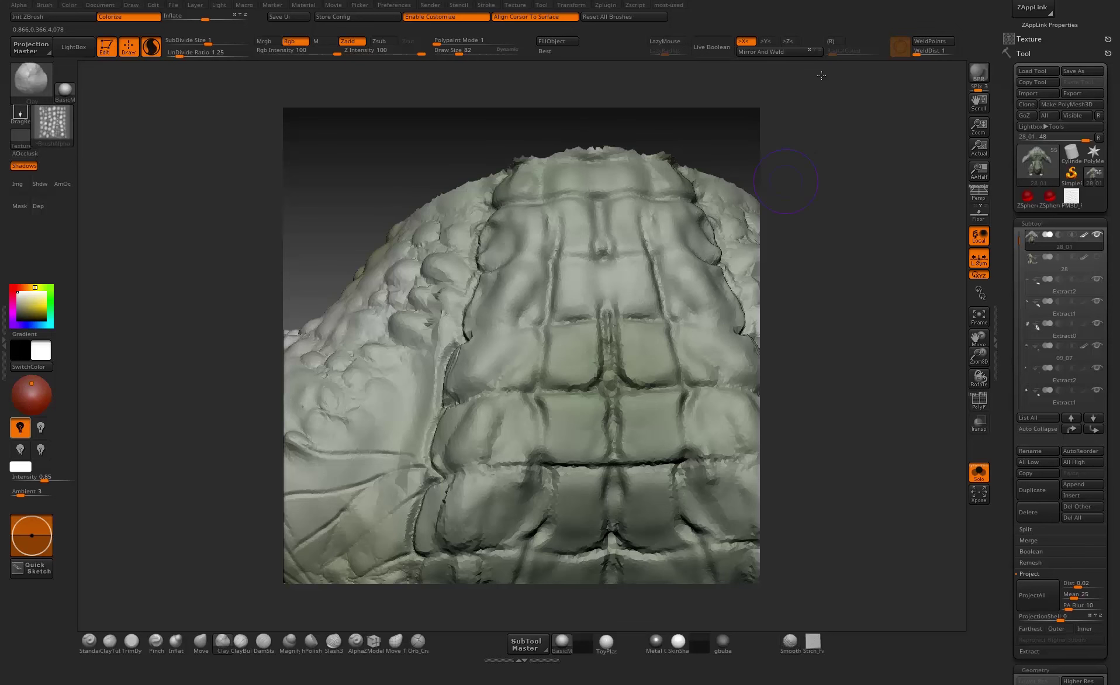
- Smooth the jagged seams between the plate rows from the shoulder blades down to the middle of the back
alt+drag(820, 202, 823, 80)
key(shift)
mouse_move(622, 206)
shift+mouse_down()
mouse_move(609, 237)
mouse_move(655, 263)
mouse_move(482, 264)
shift+mouse_up()
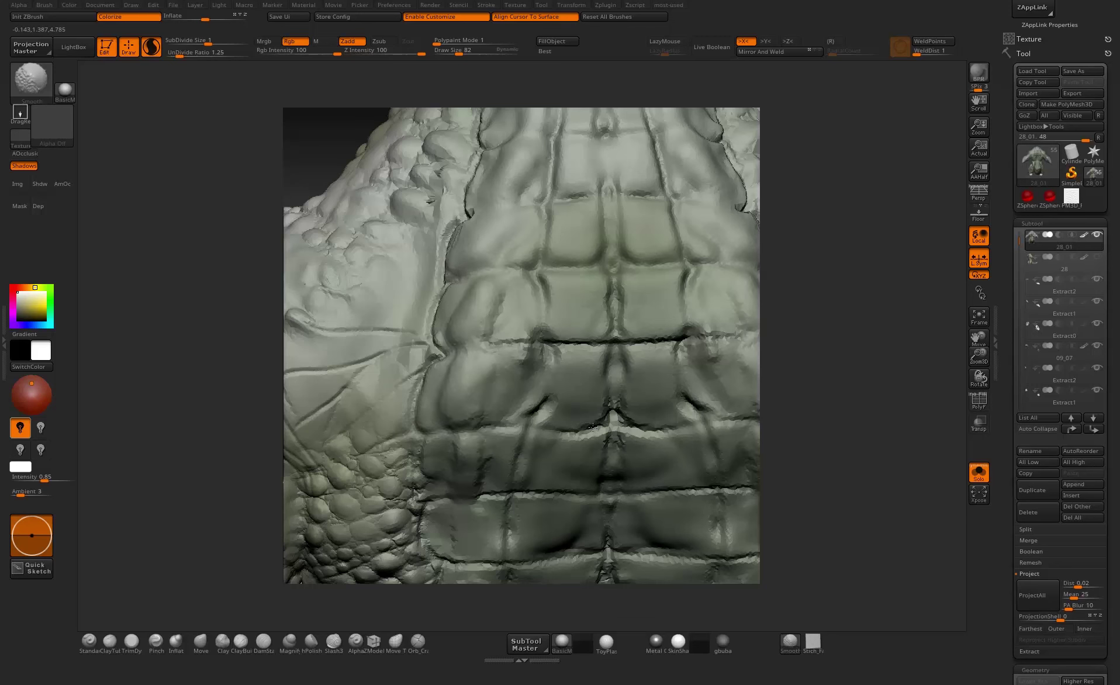
drag(597, 428, 604, 420)
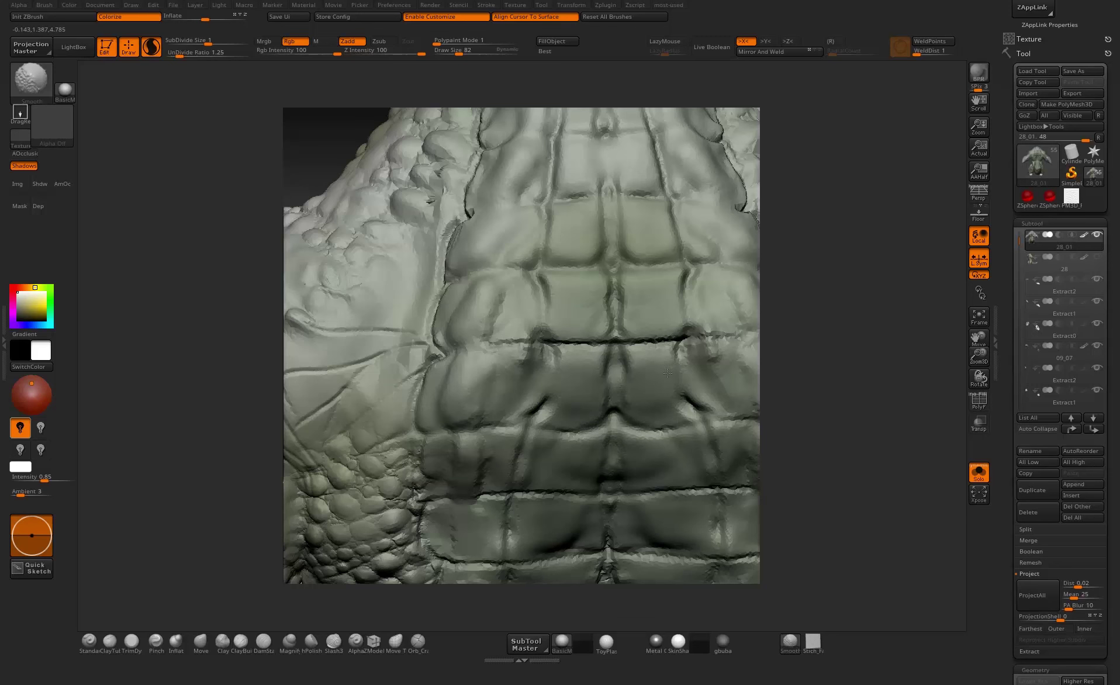
- Carve rounded outlines around the plates between the shoulder blades with the Orb_Cracks brush at draw size 42
alt+drag(809, 325, 737, 229)
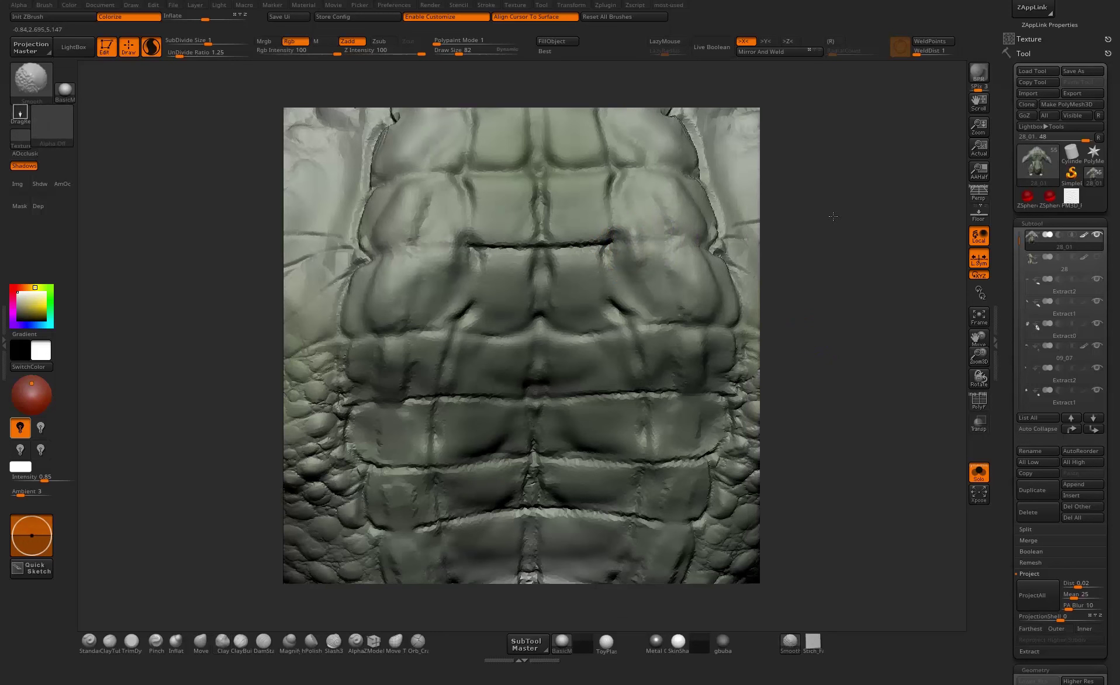
drag(833, 216, 819, 169)
drag(785, 218, 743, 281)
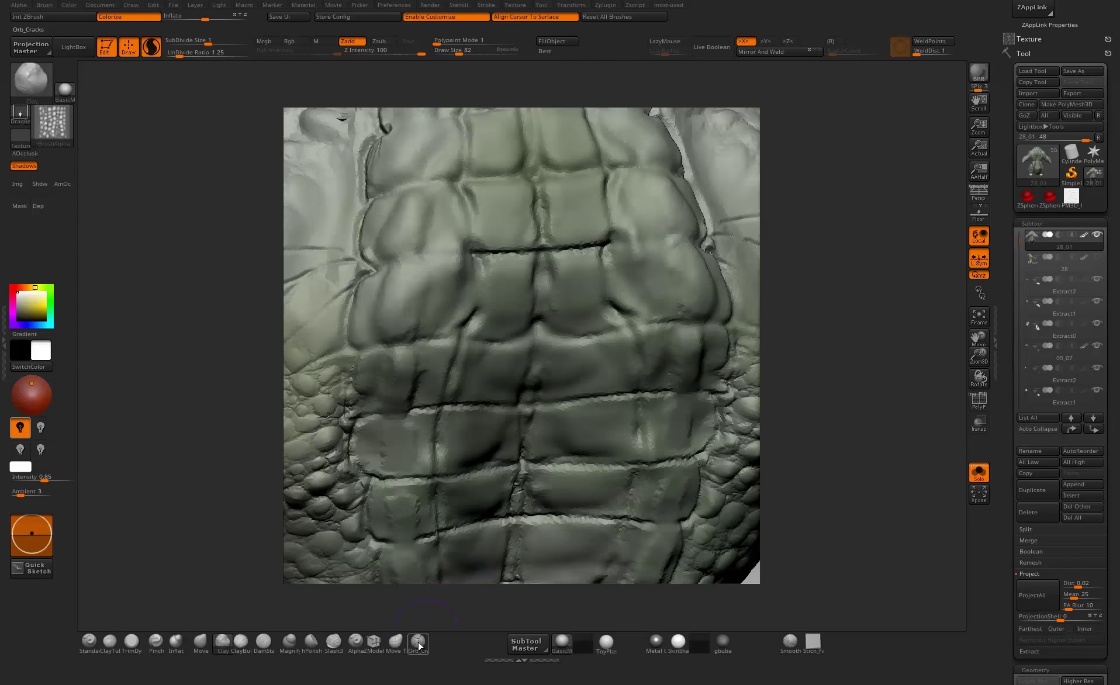
click(418, 644)
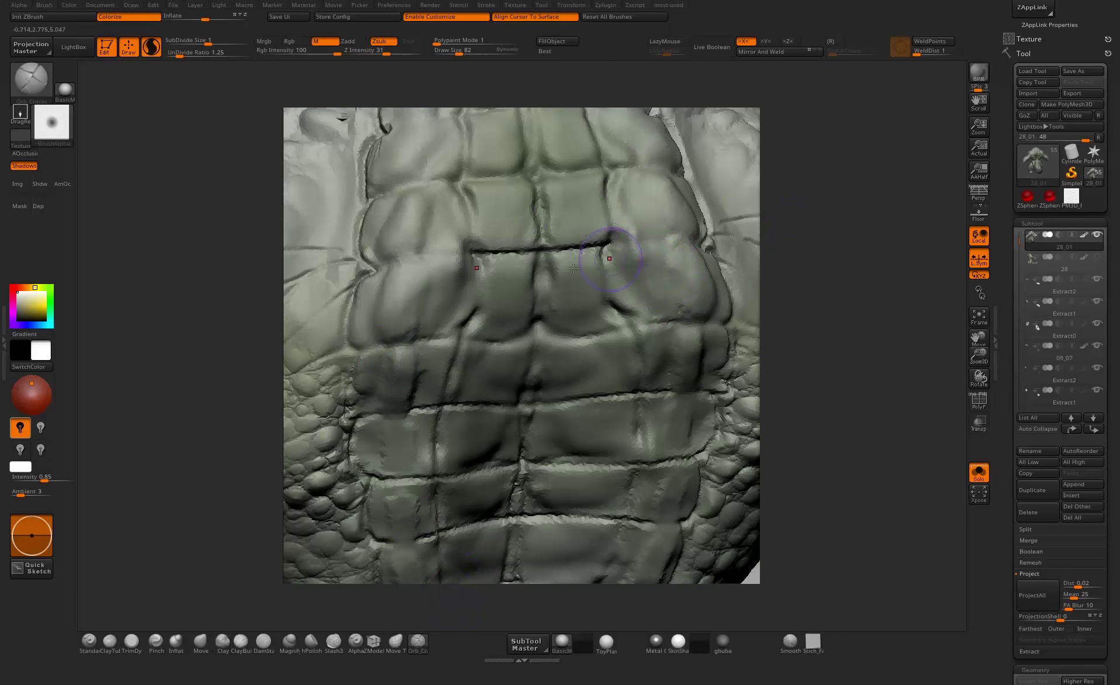
key(bracketleft)
key(bracketleft)
key(bracketleft)
key(bracketleft)
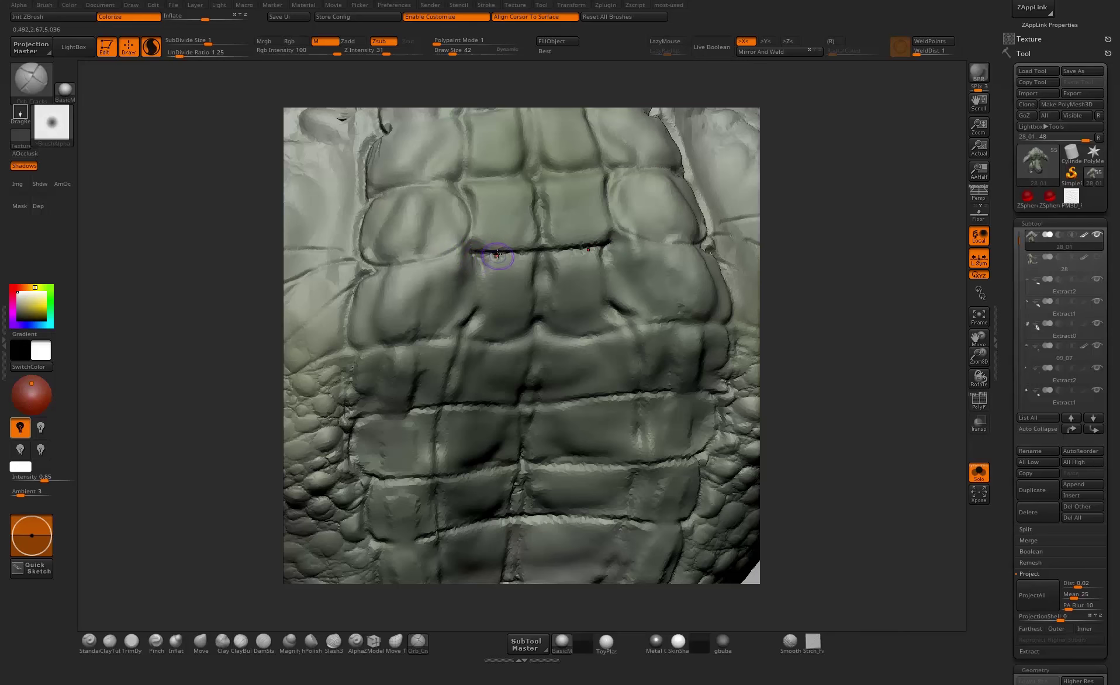
- Turn off Sculptris Pro, switch to ClayTubes, and smooth the plates and seams broadly along the whole back down to the waist
key(b)
key(c)
key(t)
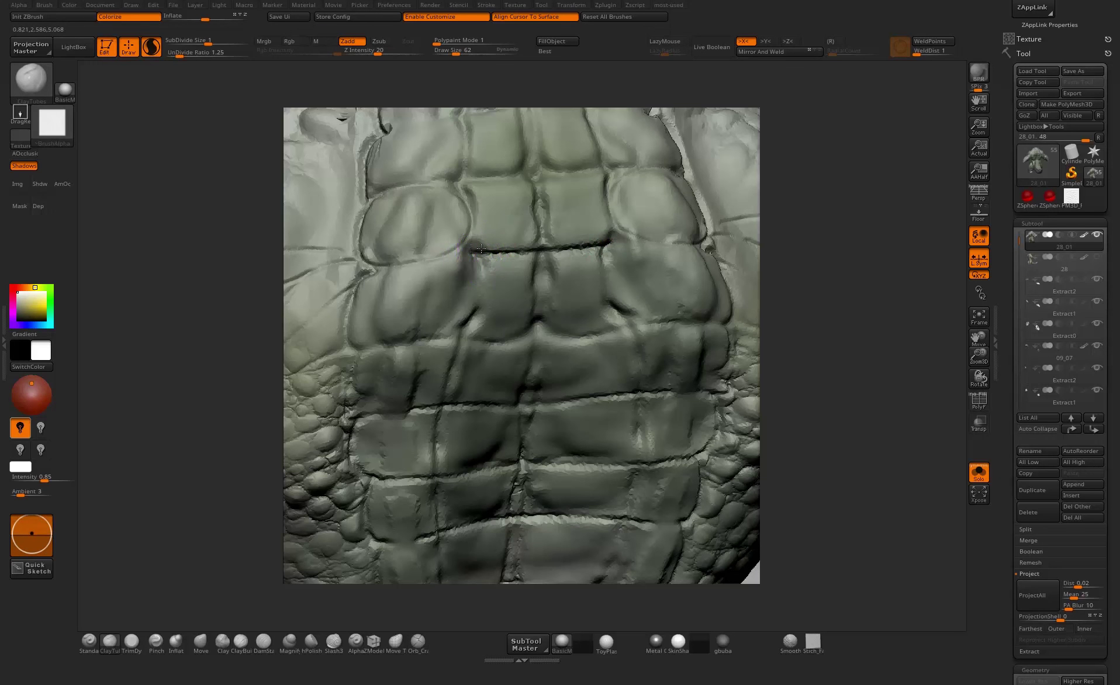
click(152, 49)
mouse_move(490, 257)
shift+mouse_down()
mouse_move(524, 252)
mouse_move(462, 252)
shift+mouse_up()
mouse_move(464, 253)
shift+mouse_down()
mouse_move(474, 259)
mouse_move(485, 211)
shift+mouse_up()
mouse_move(489, 275)
shift+mouse_down()
mouse_move(434, 405)
mouse_move(447, 409)
shift+mouse_up()
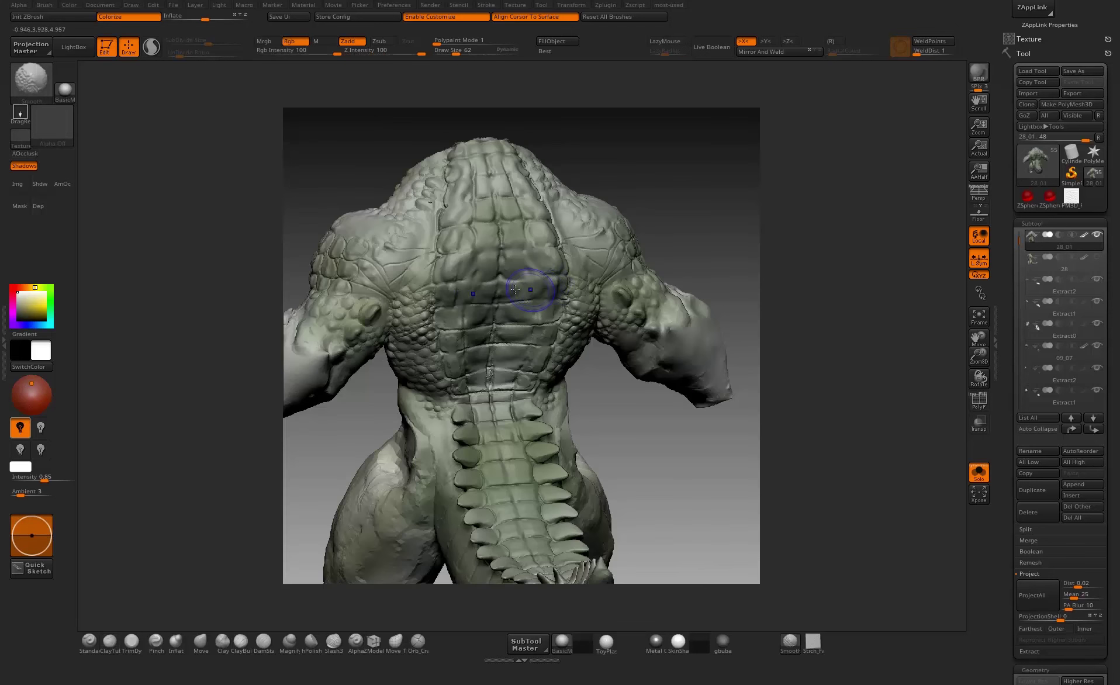
shift+drag(469, 382, 494, 378)
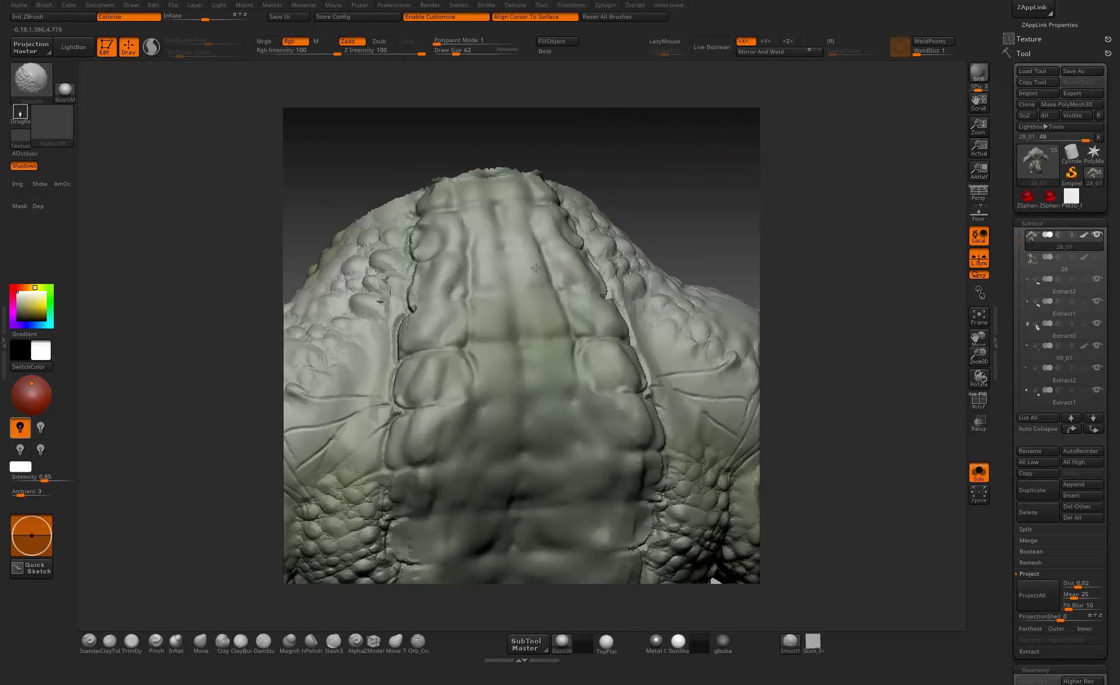
key(shift)
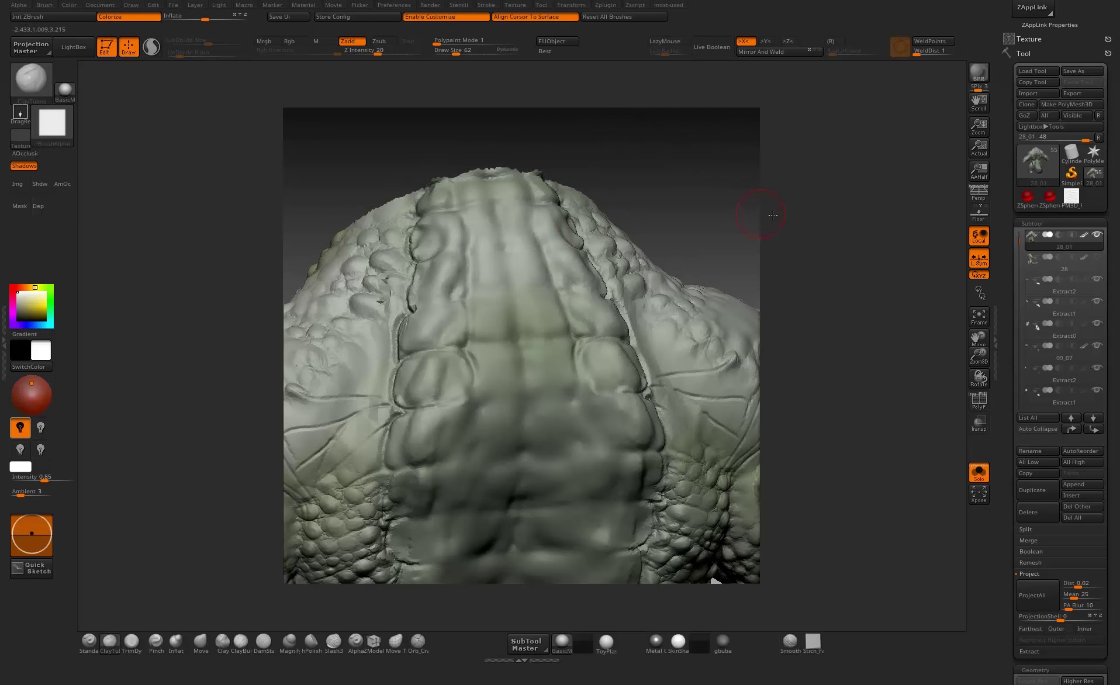
drag(773, 215, 412, 300)
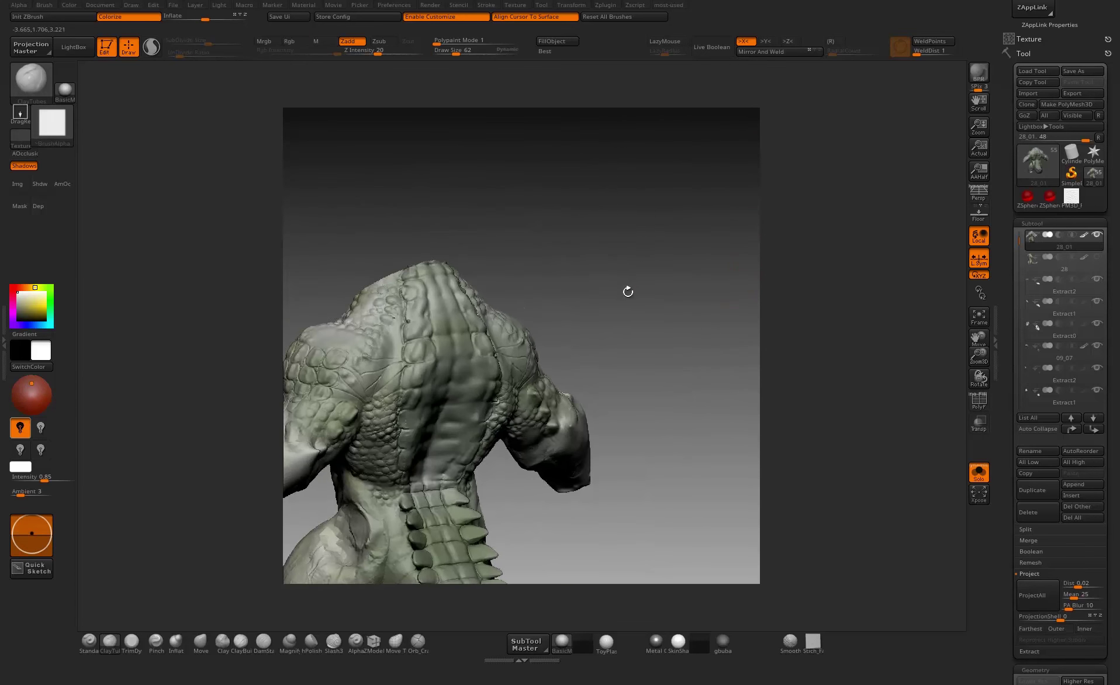
mouse_move(627, 290)
mouse_down()
mouse_move(608, 243)
mouse_move(631, 287)
mouse_move(685, 260)
mouse_move(657, 288)
mouse_move(873, 232)
mouse_up()
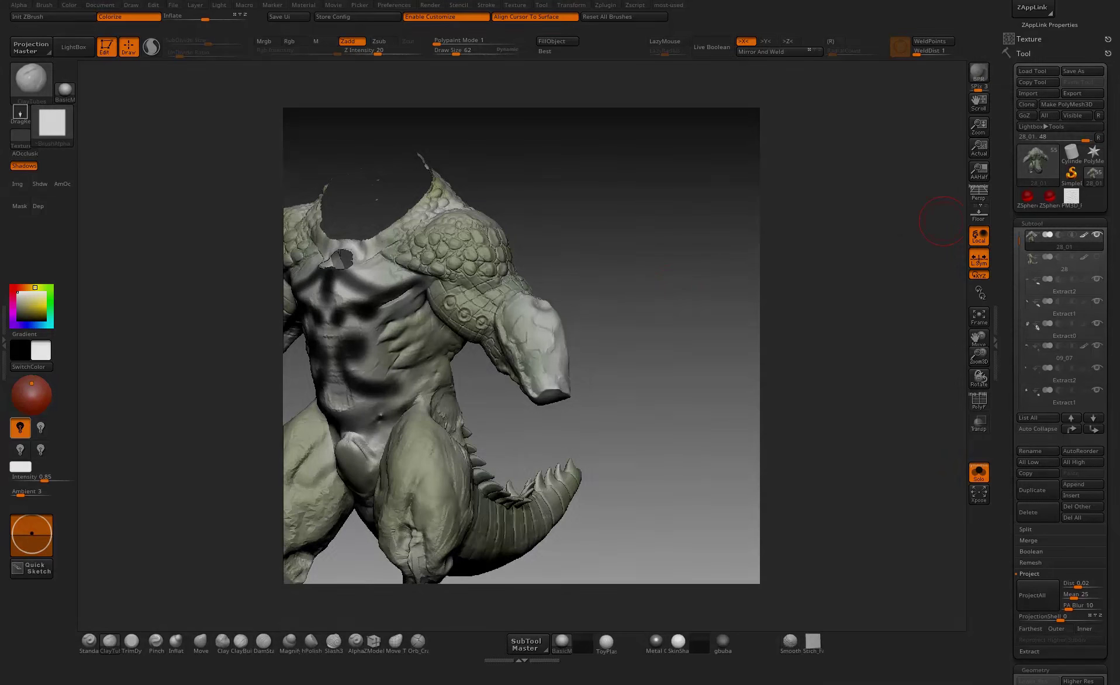